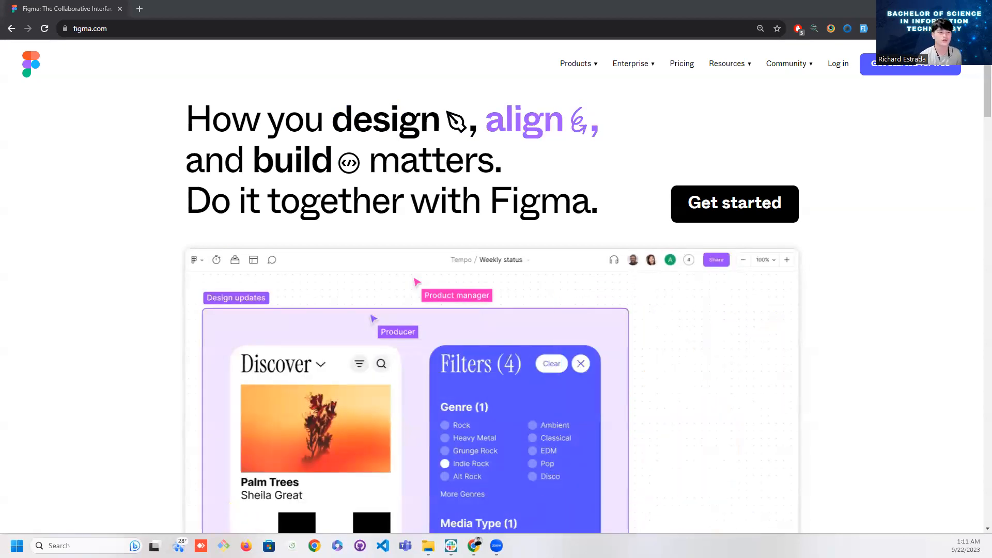
View the log-in form on figma.com, and close the incognito window to return to the signed-in drafts
left_click(160, 30)
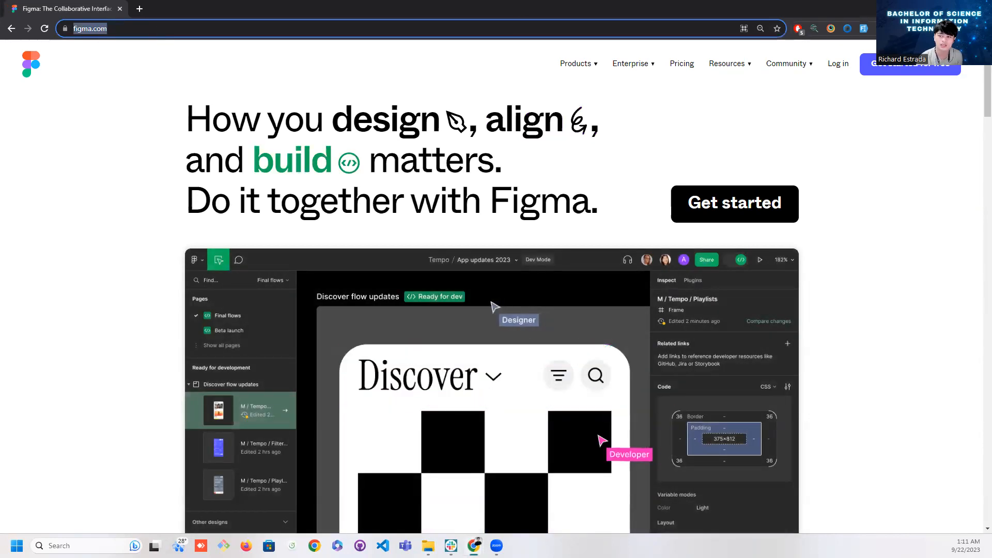
left_click(900, 95)
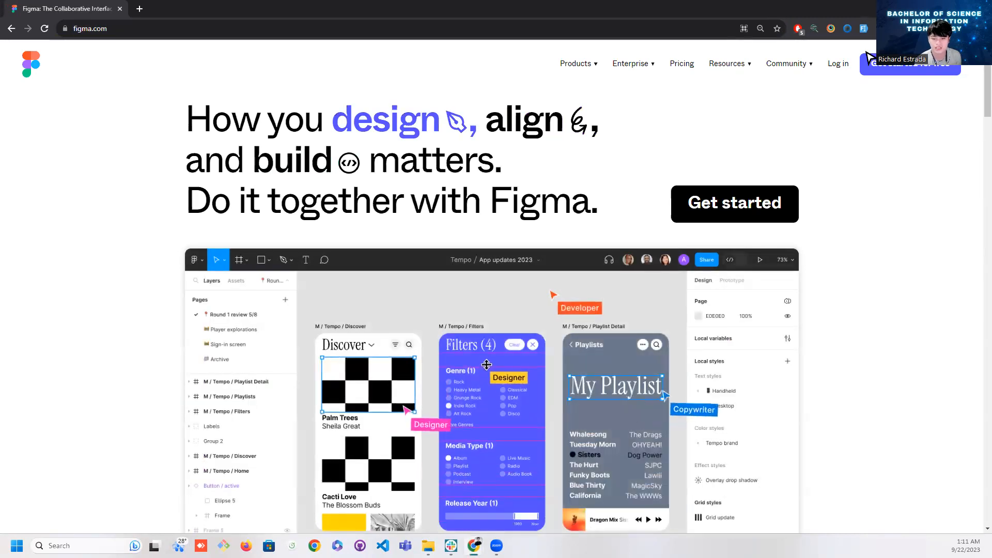
left_click(835, 63)
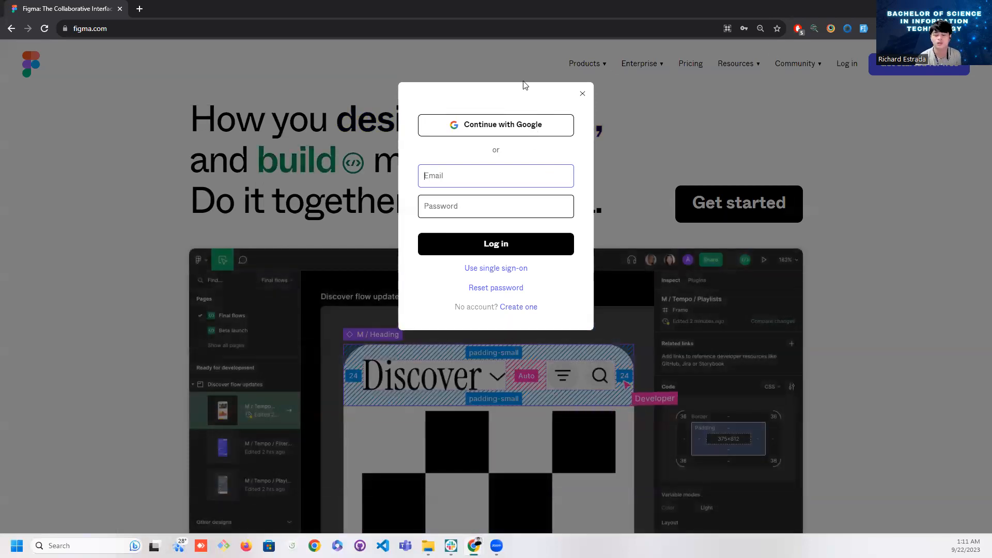
double_click(569, 10)
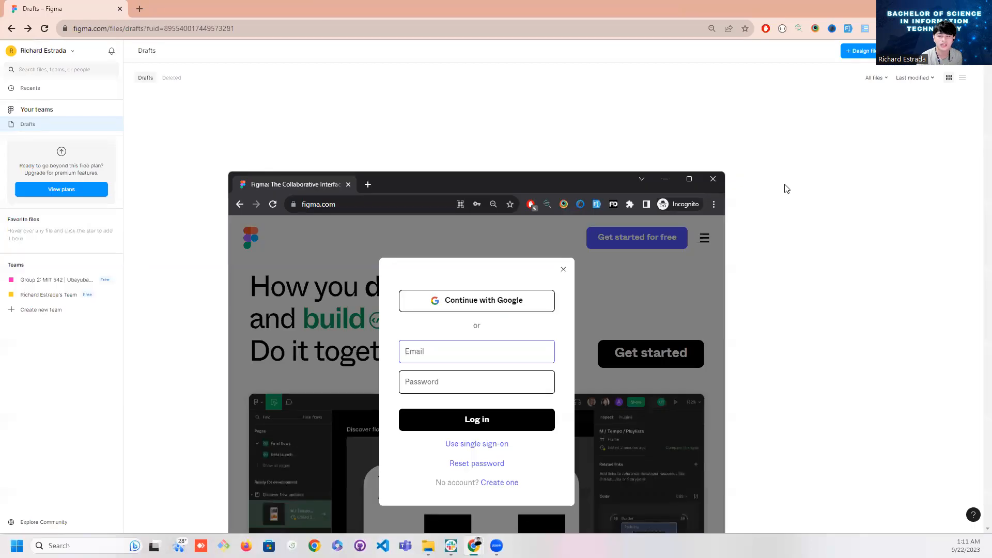
left_click(711, 178)
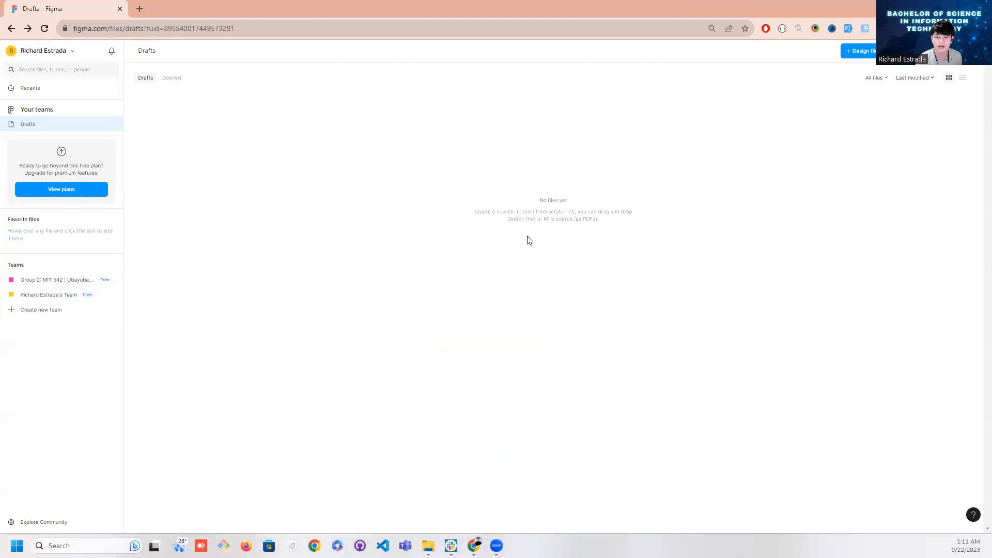
Create a new design file in the drafts and rename it Shopping Application
left_click(854, 53)
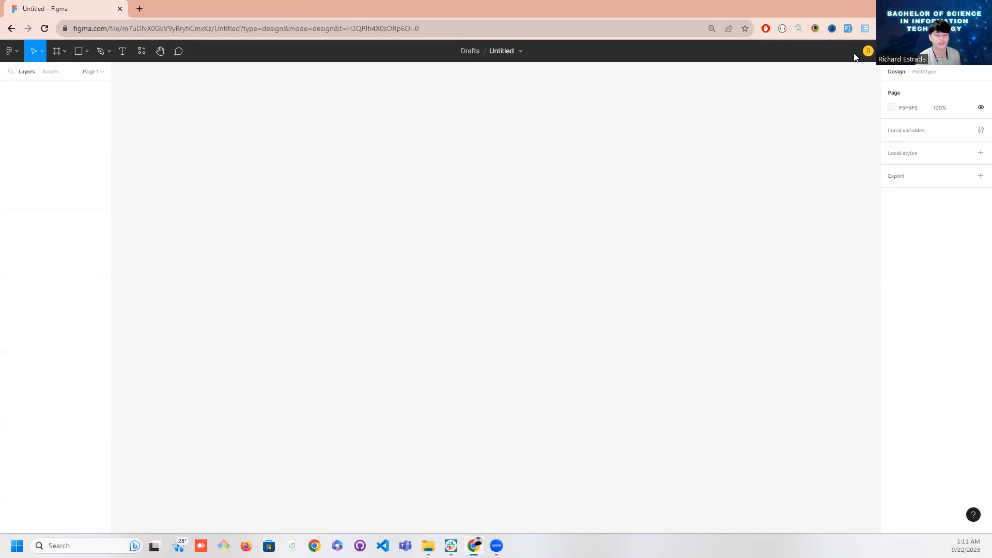
left_click(473, 54)
left_click(242, 9)
double_click(501, 51)
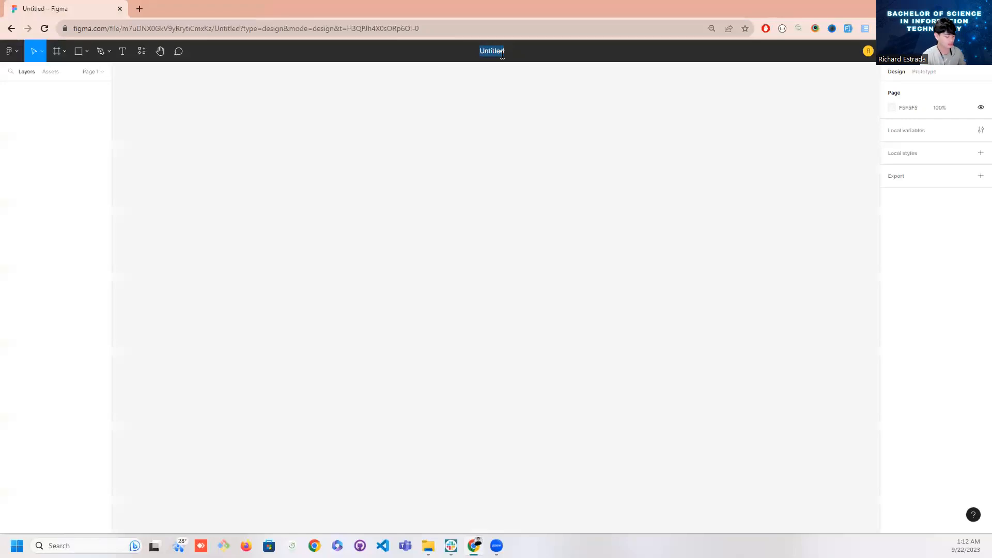
type("SH")
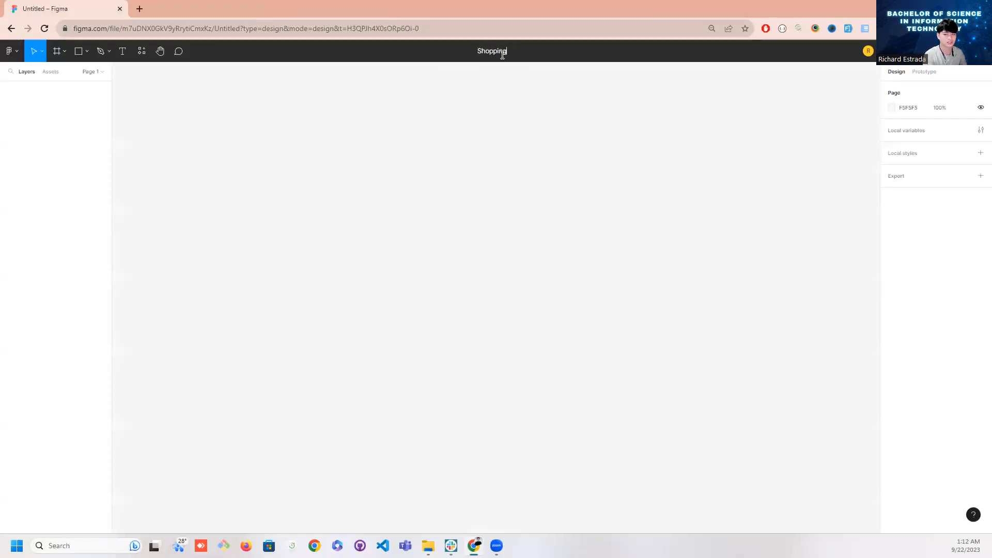
type("opping Application")
key("Return")
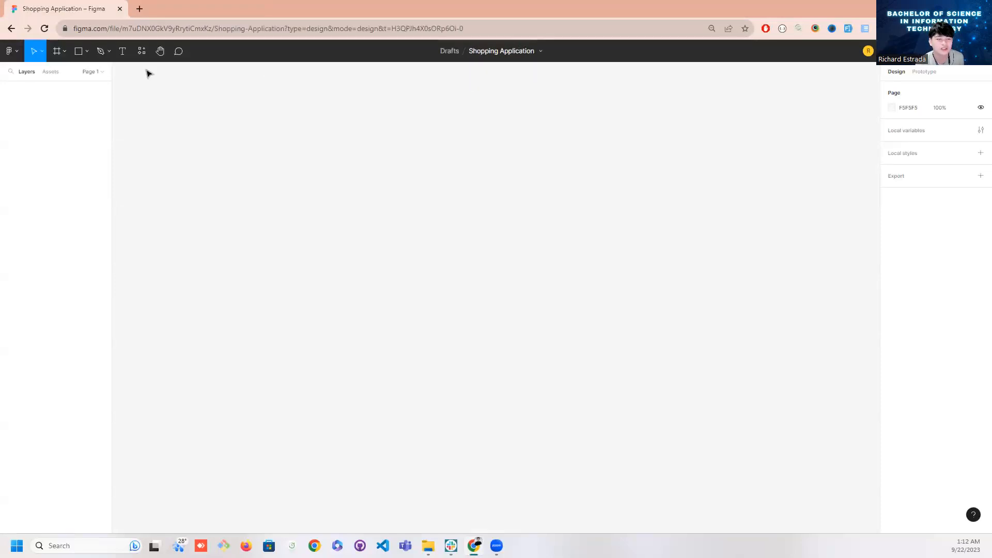
Show the file's page list and add four new pages after Page 1
left_click(101, 72)
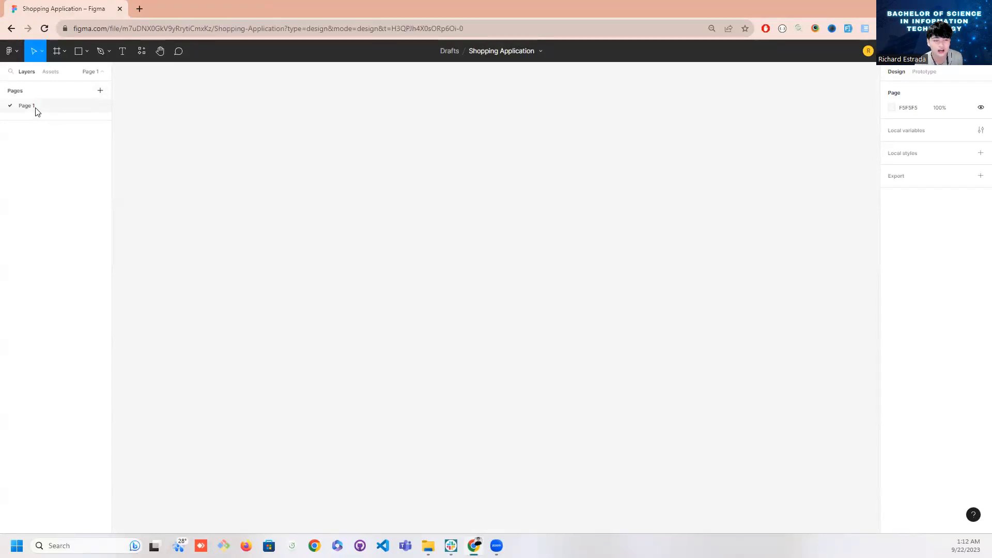
left_click(100, 91)
left_click(100, 91)
left_click(101, 92)
left_click(100, 91)
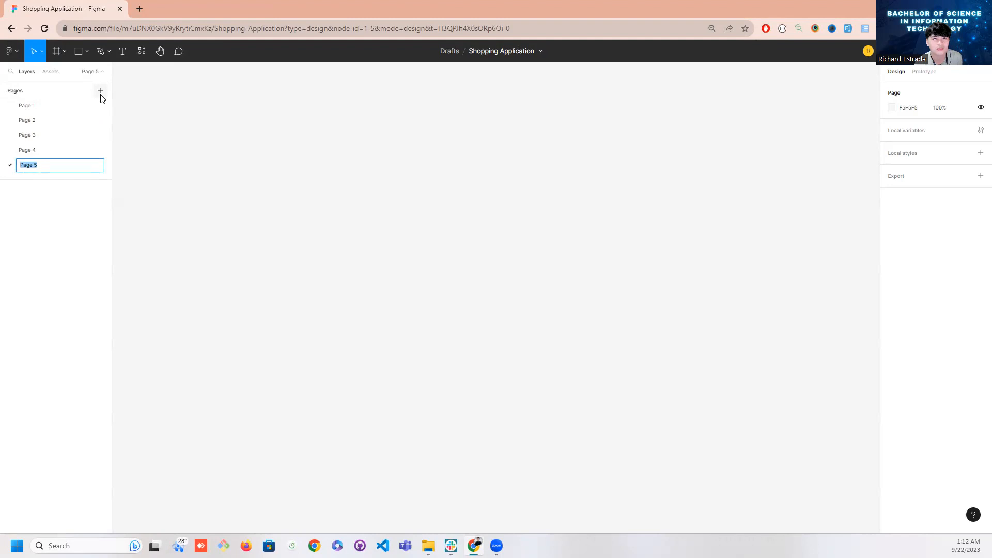
Delete Page 2, Page 3, Page 4 and Page 5 from the file
left_click(60, 122)
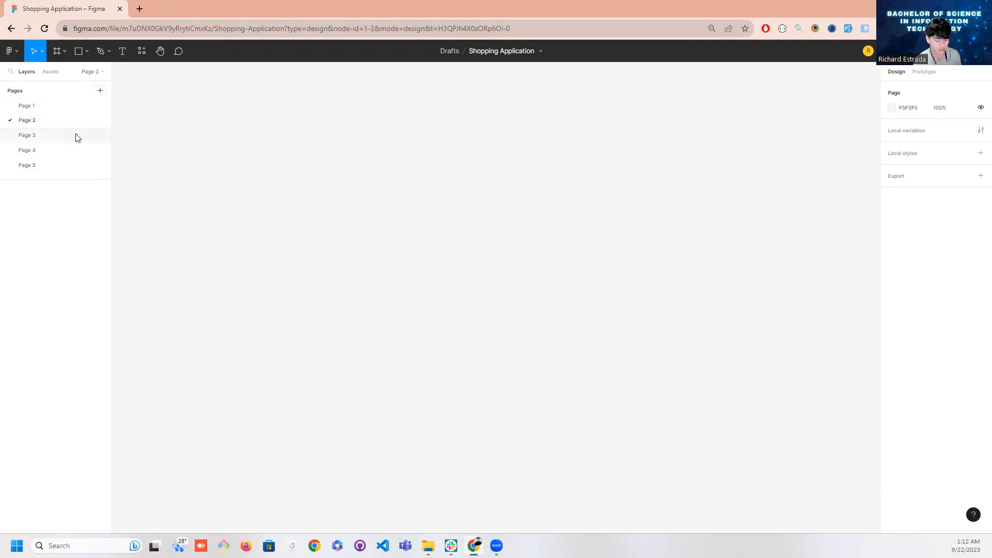
right_click(51, 122)
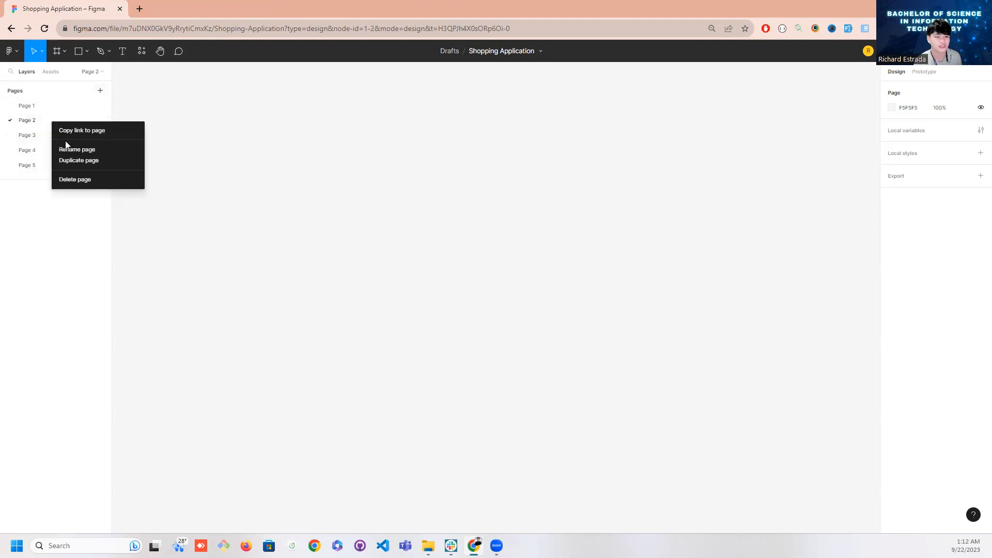
left_click(76, 190)
right_click(33, 114)
left_click(59, 170)
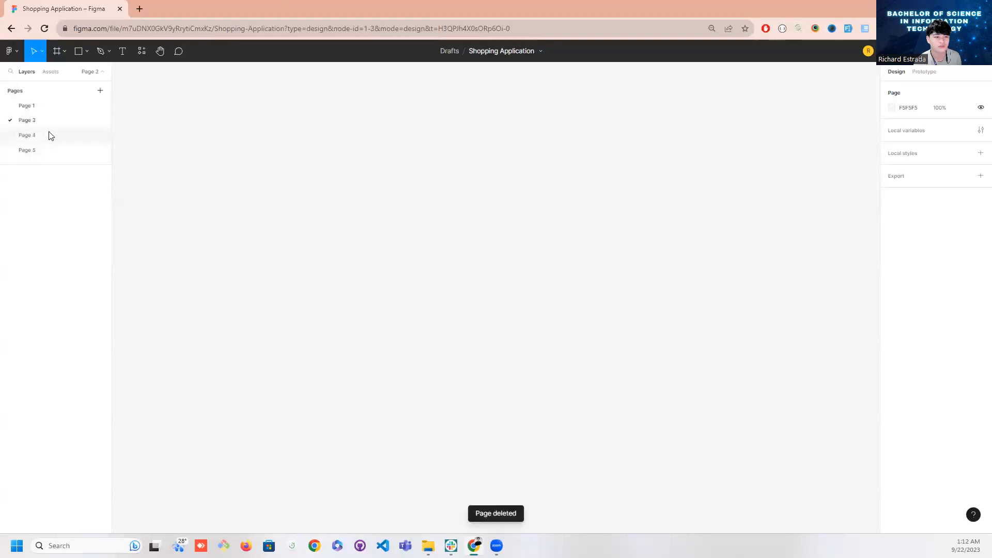
right_click(43, 123)
left_click(75, 181)
right_click(48, 127)
left_click(72, 172)
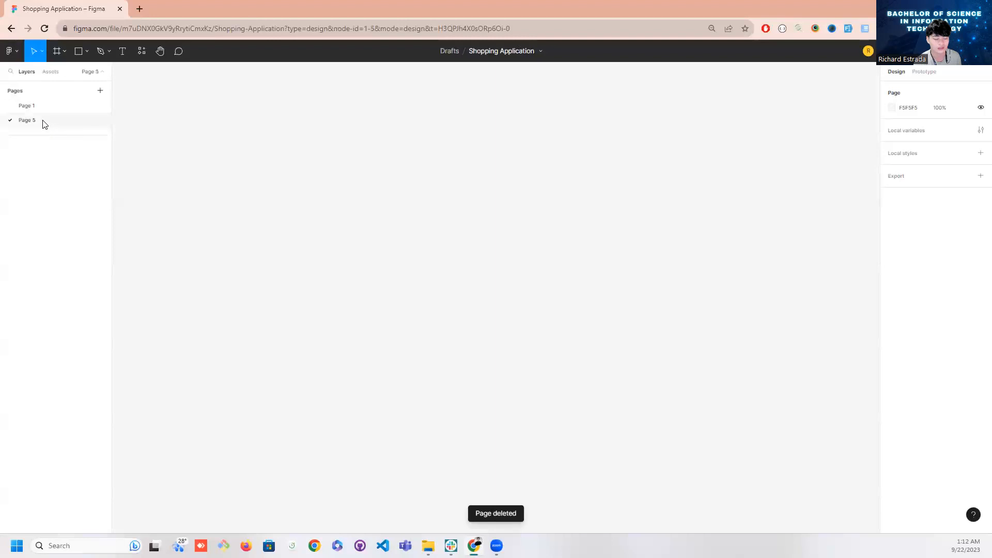
right_click(43, 120)
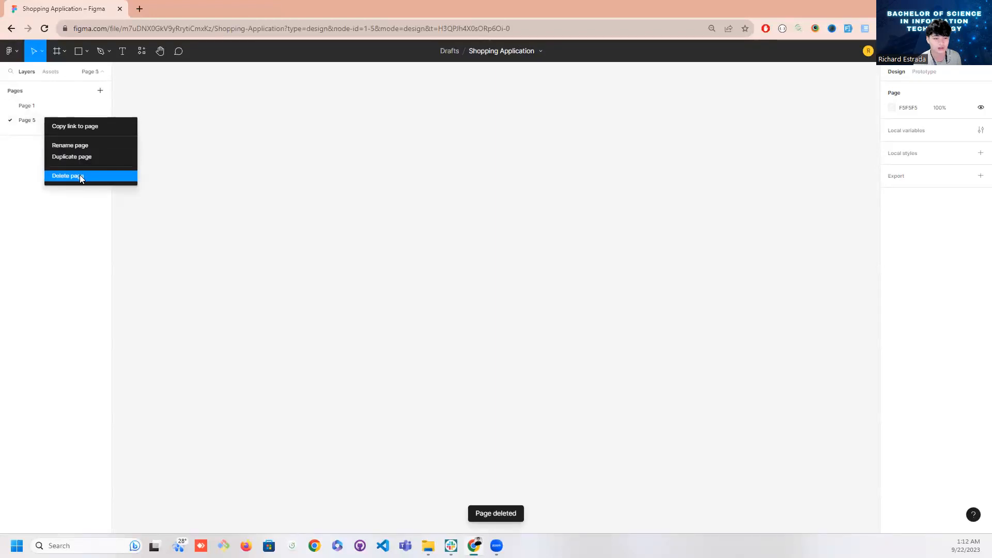
left_click(81, 176)
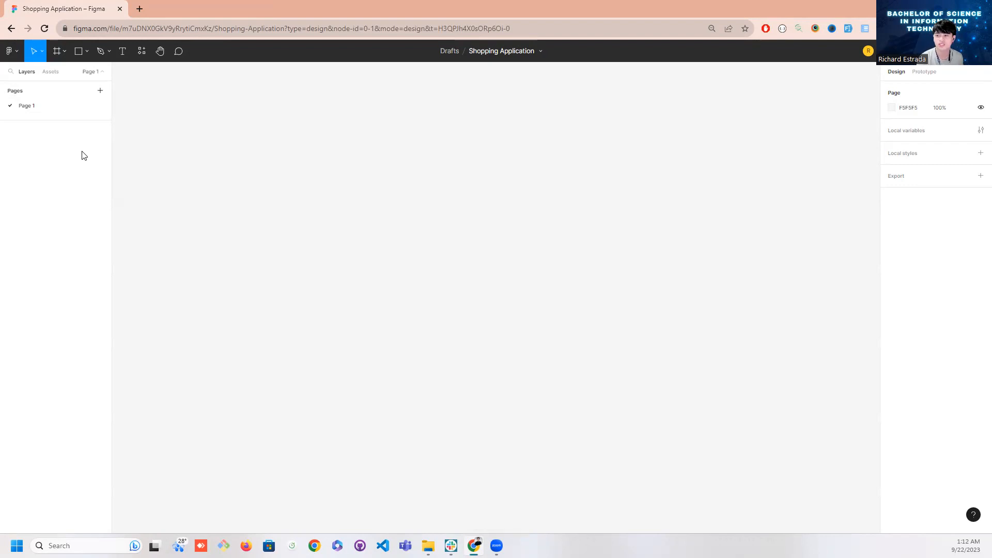
Add an iPhone 14 Pro Max frame to Page 1 and move it further left on the canvas
left_click(64, 50)
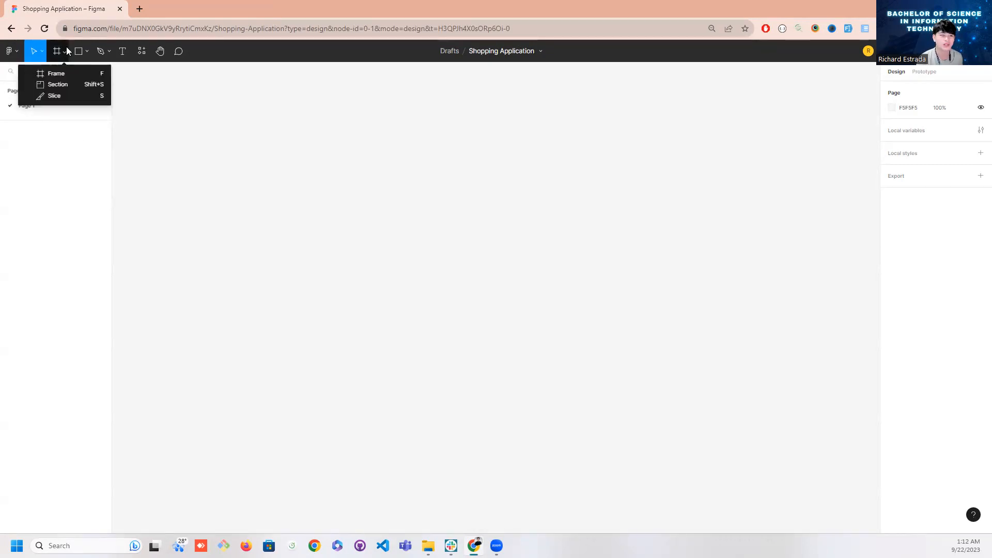
left_click(66, 74)
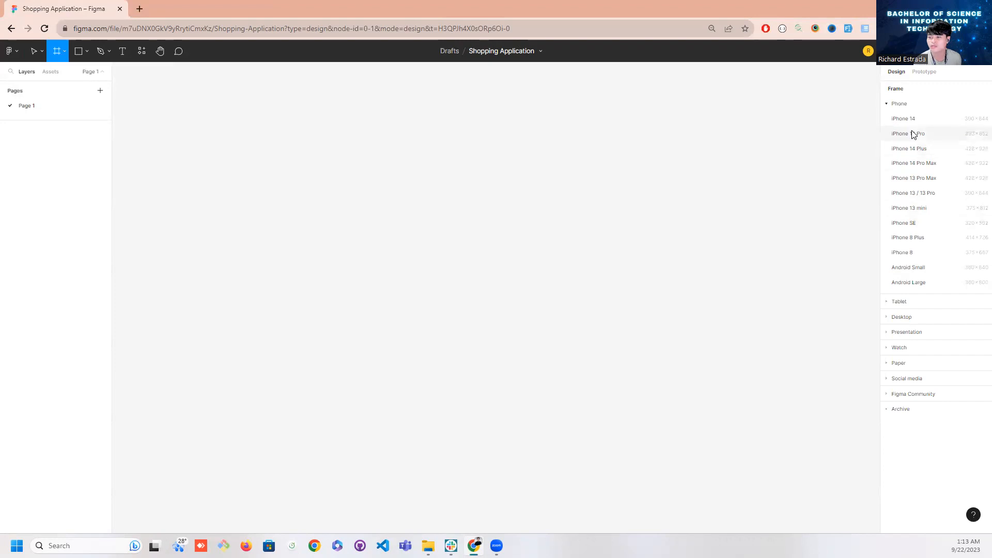
left_click(919, 163)
left_click_drag(482, 173, 324, 184)
Undo the trial resize of the iPhone 14 Pro Max frame and move it up and left to about X -797, Y -734
left_click_drag(438, 513, 372, 395)
key("ctrl+z")
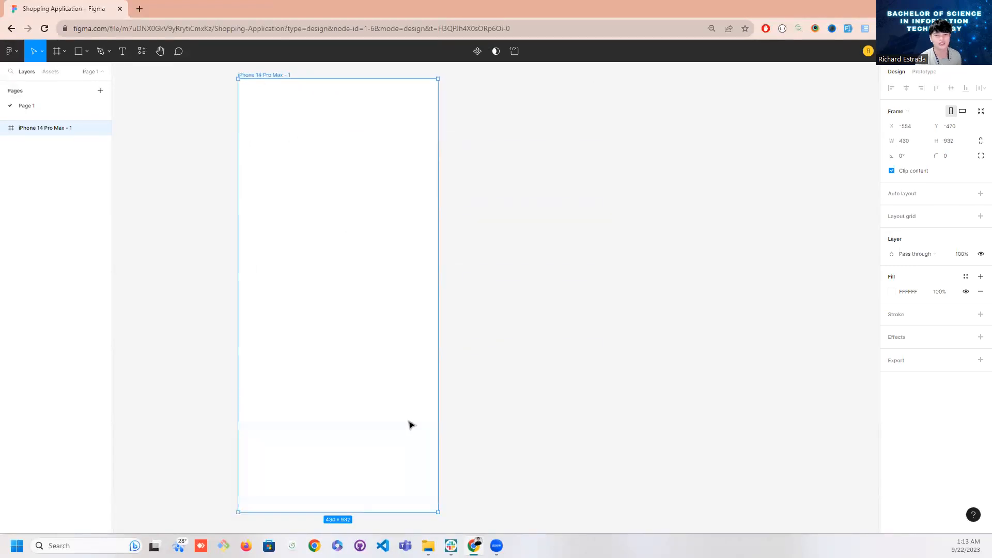
left_click(464, 404)
scroll(463, 403, "down", 3)
left_click_drag(394, 348, 360, 266)
left_click_drag(337, 348, 346, 352)
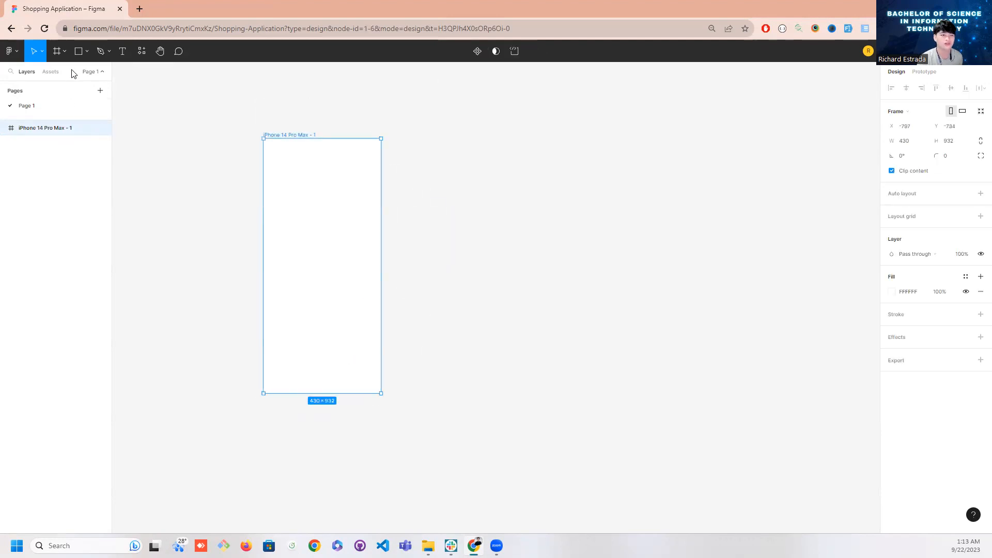
Examine the available frame, shape, pen, text and hand tools, and try panning and zooming around the phone frame
left_click(65, 54)
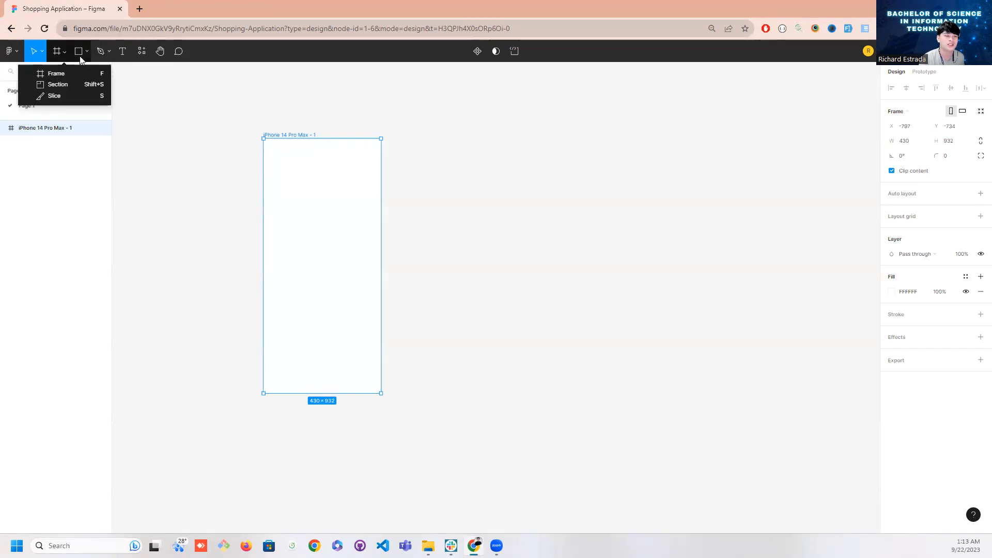
left_click(87, 54)
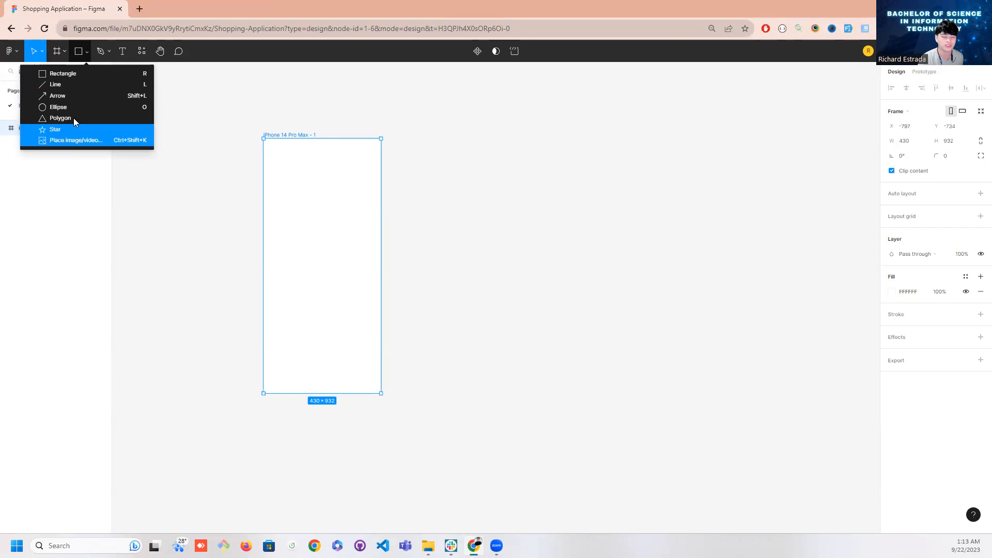
left_click(110, 52)
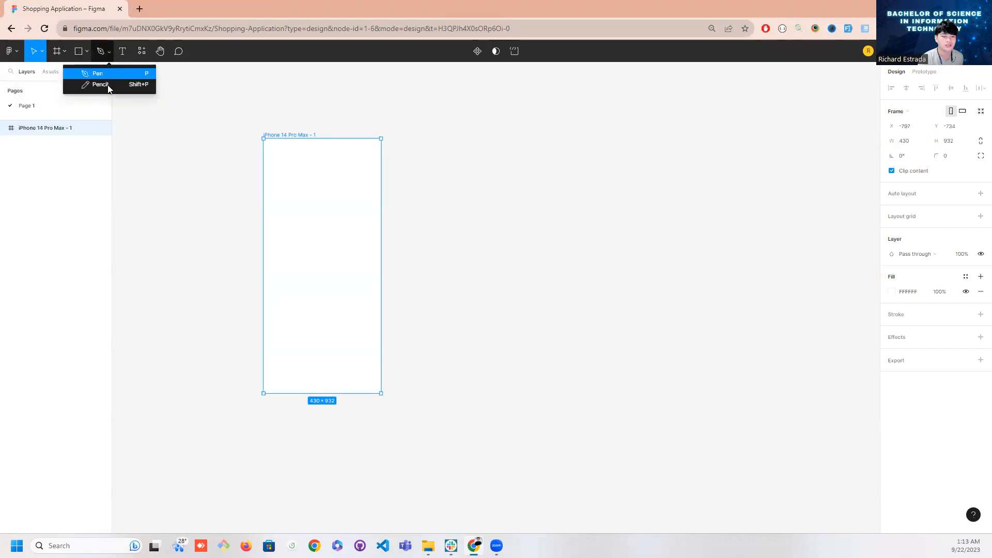
left_click(122, 52)
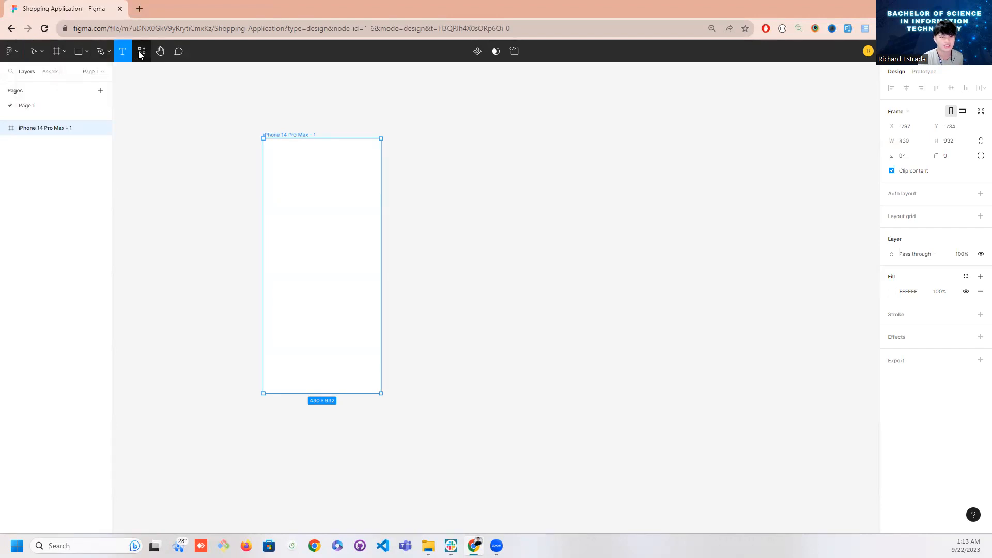
left_click(160, 51)
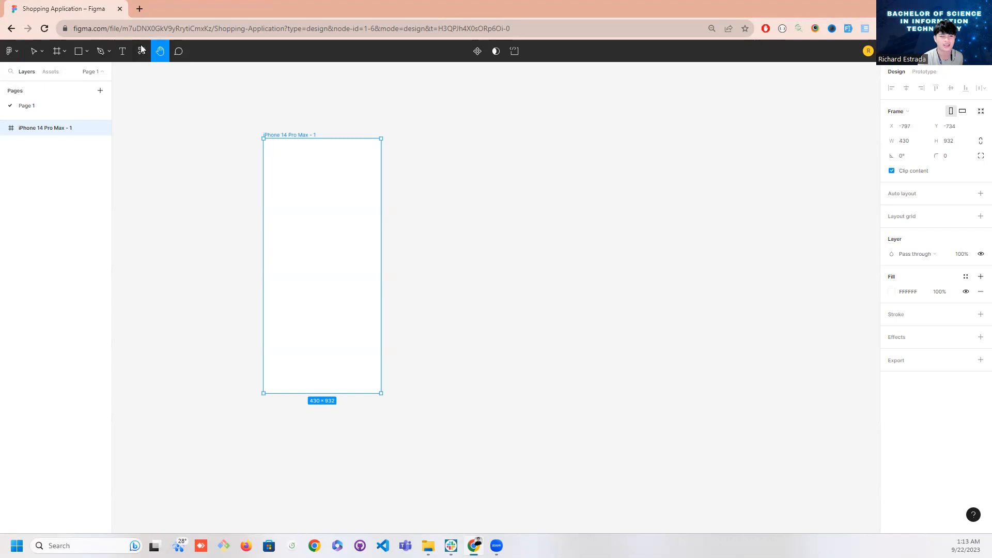
left_click(86, 52)
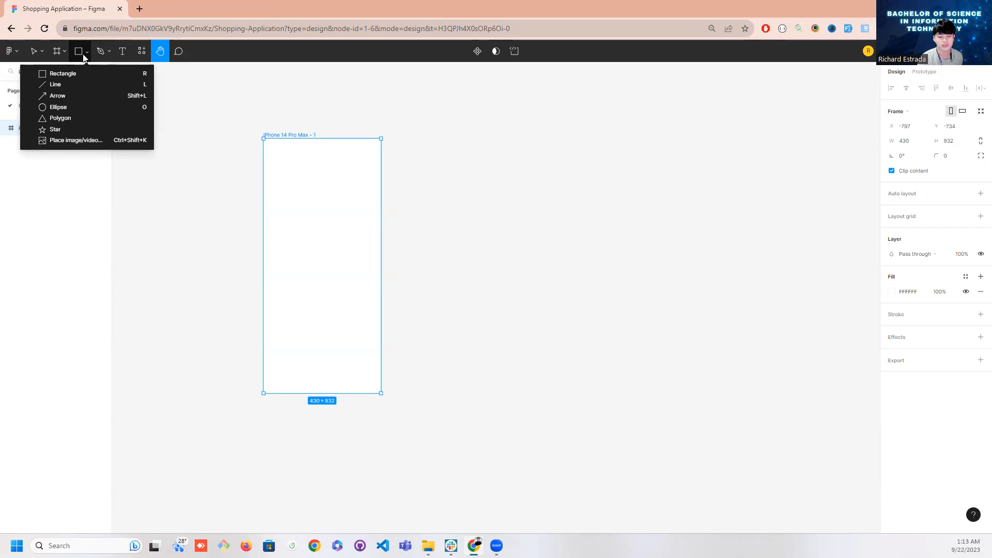
left_click(390, 403)
left_click_drag(370, 372, 359, 362)
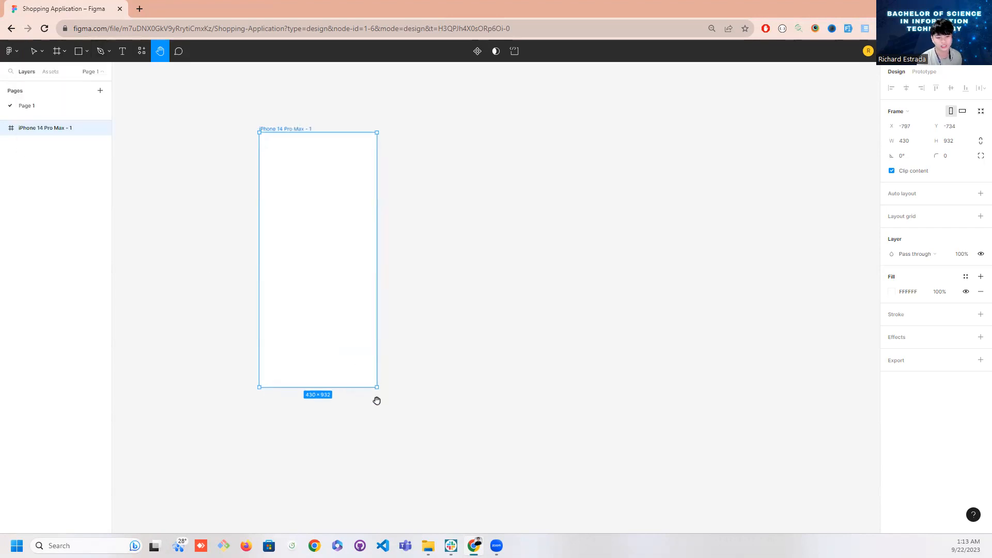
scroll(366, 366, "up", 3)
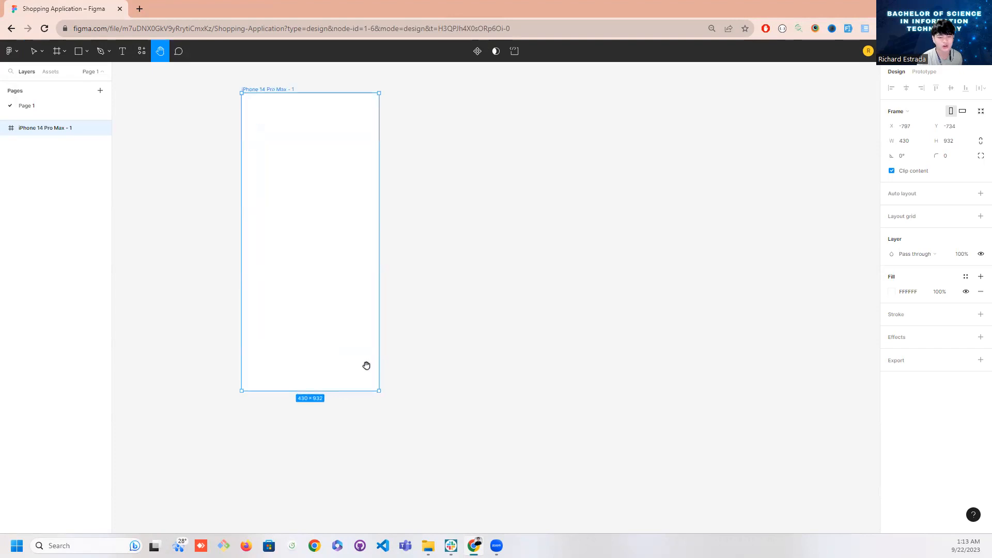
scroll(350, 344, "up", 3)
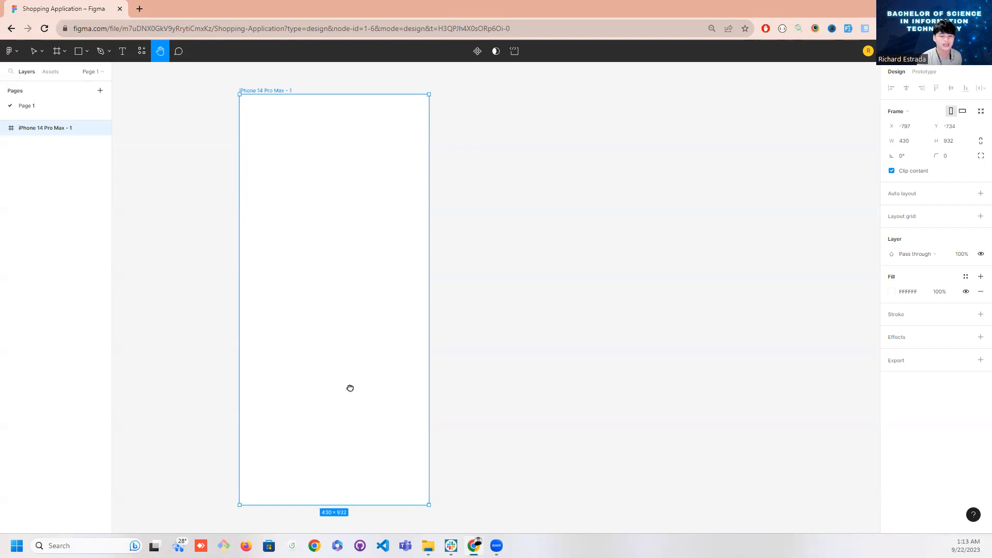
left_click_drag(350, 388, 350, 384)
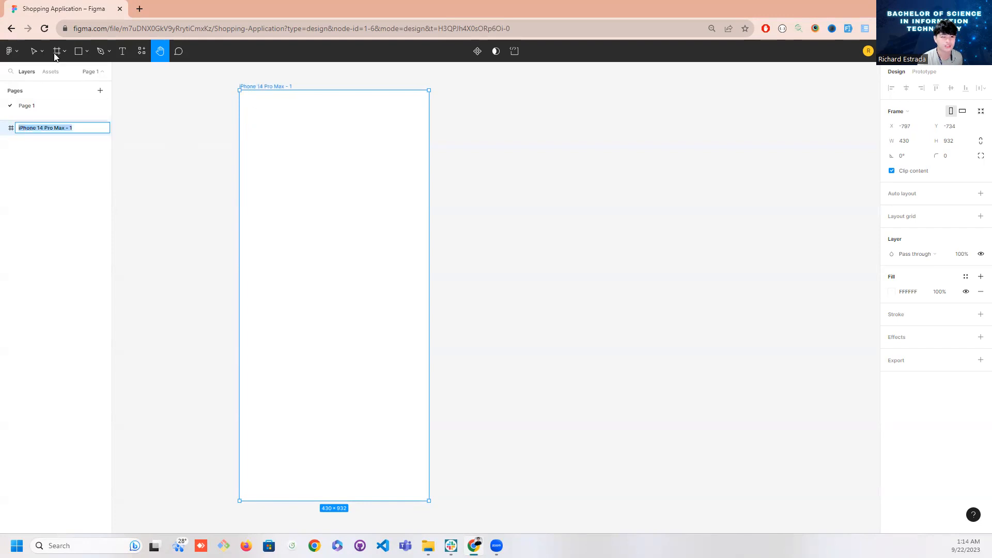
Return to the Move tool and rename the iPhone 14 Pro Max frame as Login Page
left_click(35, 53)
double_click(43, 128)
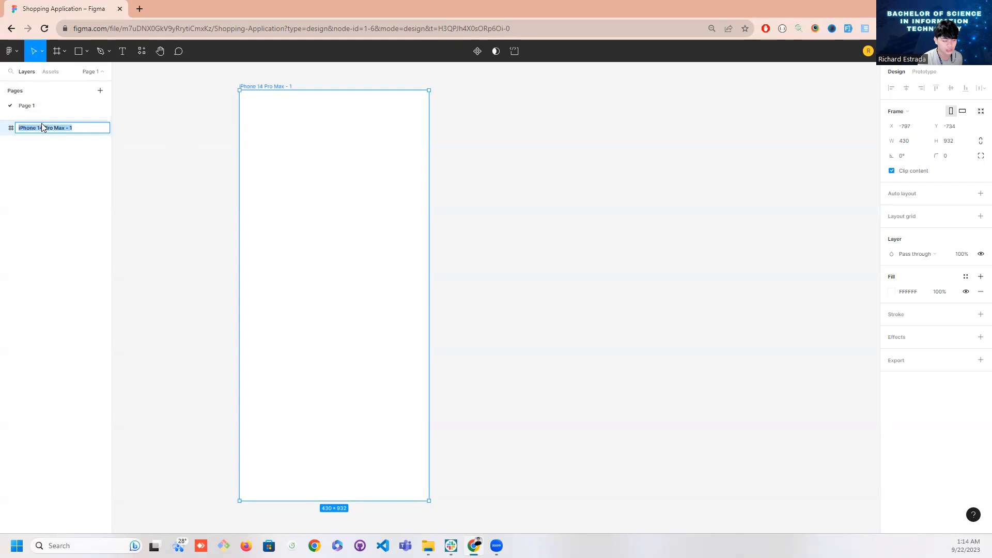
type("Login Page")
key("Return")
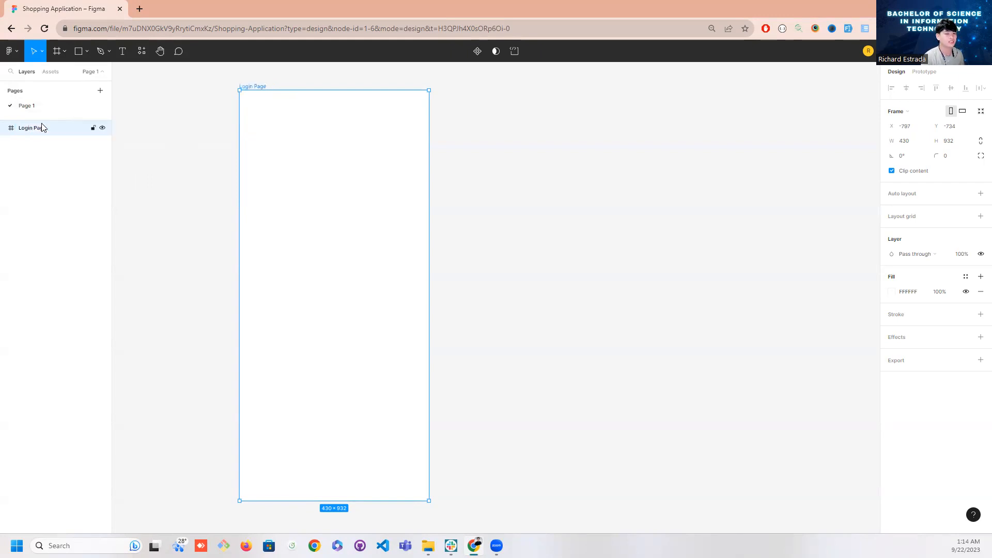
double_click(51, 131)
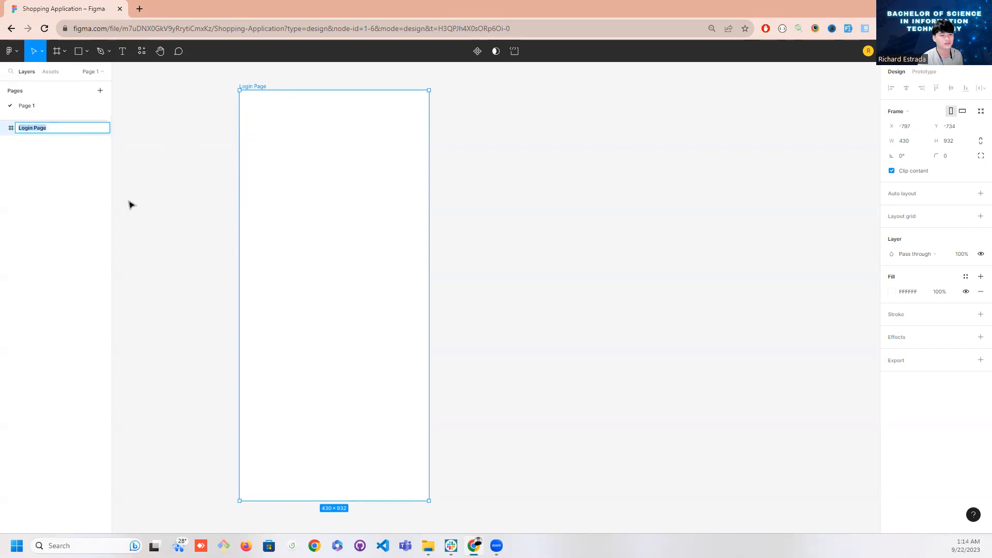
left_click(131, 205)
left_click(30, 135)
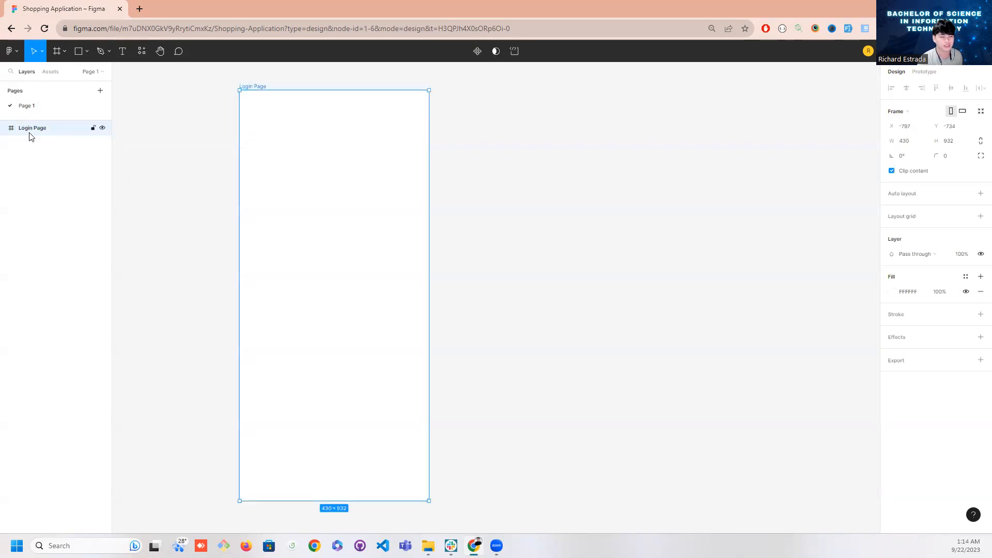
left_click(130, 189)
left_click(46, 134)
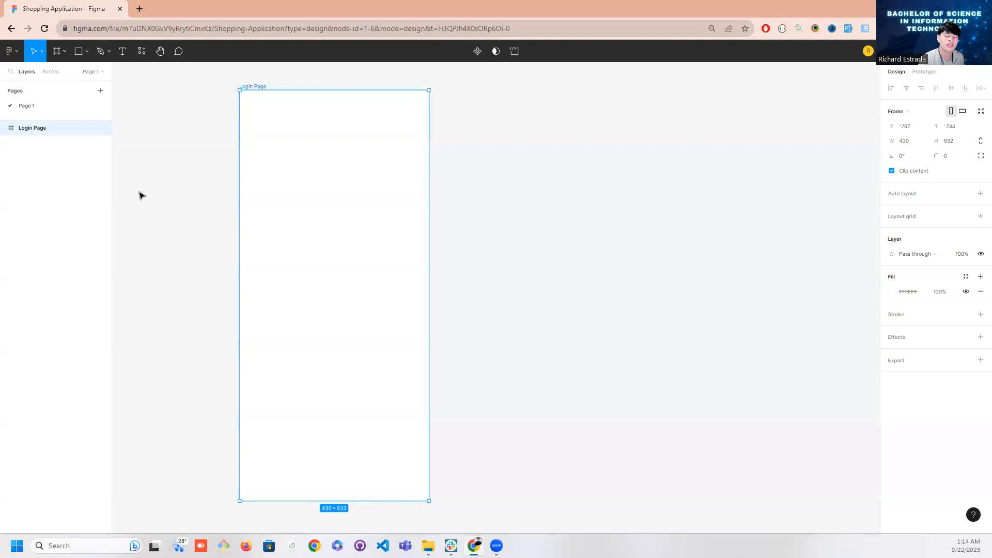
left_click(143, 196)
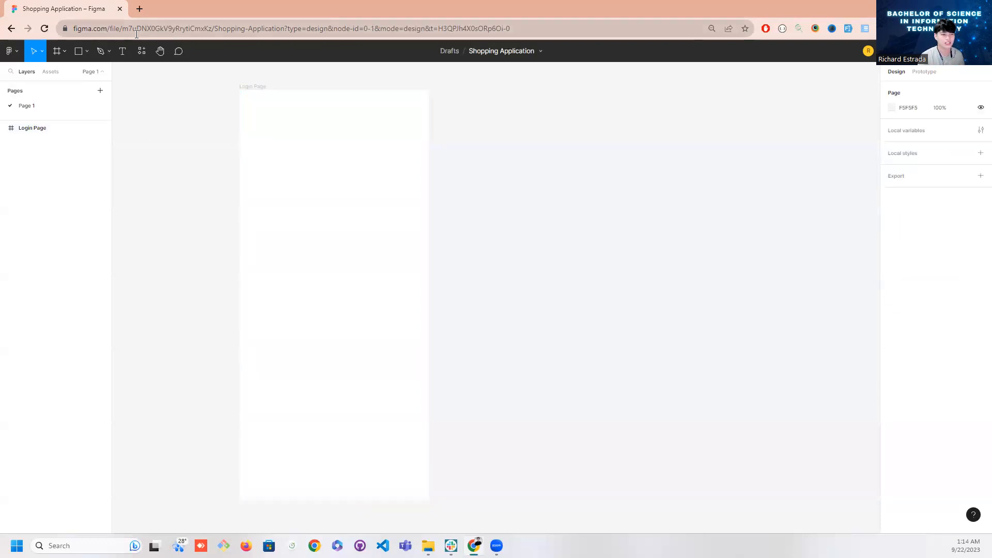
left_click(276, 269)
left_click(713, 249)
Give the Login Page frame a linear gradient fill fading from red DD0000 to transparent
left_click(388, 287)
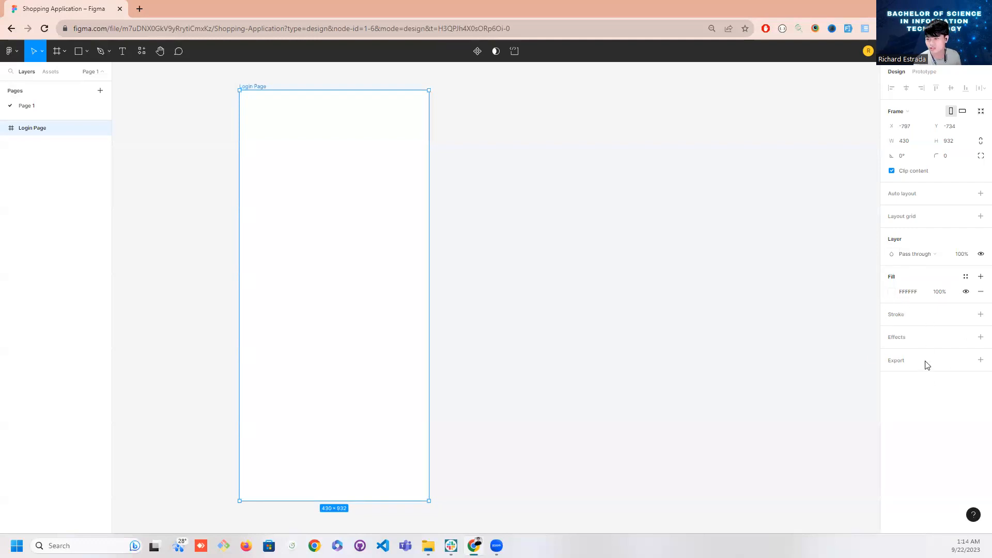
left_click(893, 295)
left_click_drag(836, 325, 881, 295)
left_click(793, 283)
left_click_drag(807, 338, 884, 312)
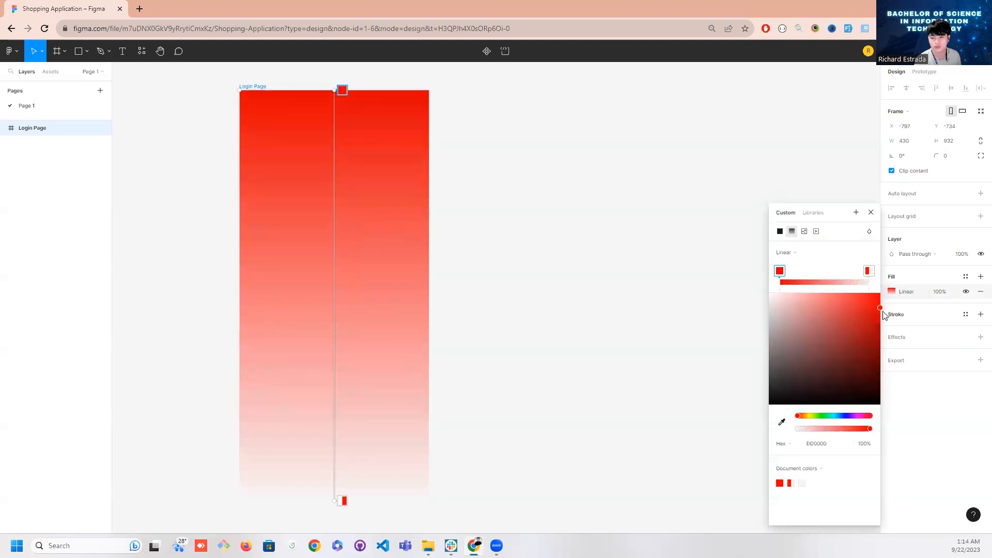
Try image and video fills on the Login Page frame, then a linear gradient with its end stop at 7.8% opacity
left_click(805, 232)
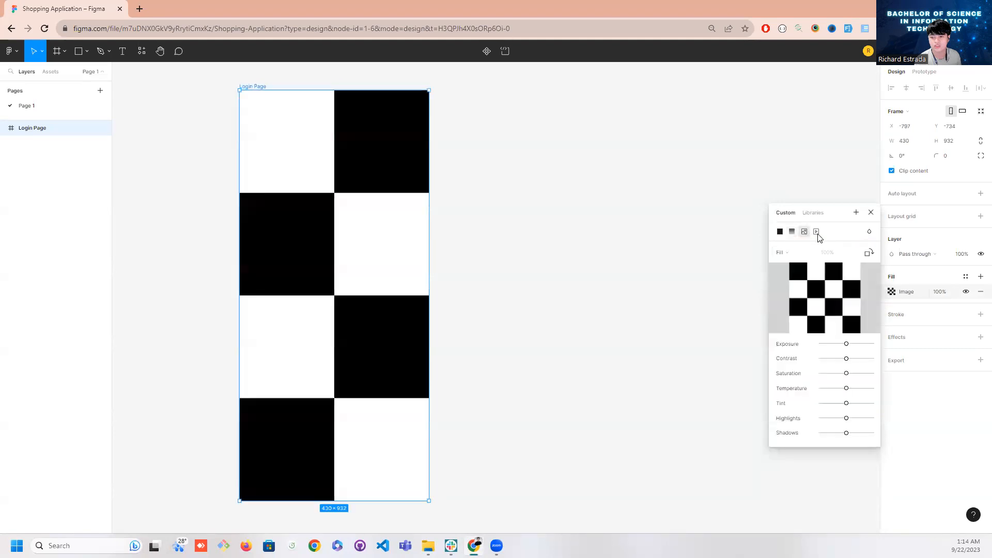
left_click(792, 231)
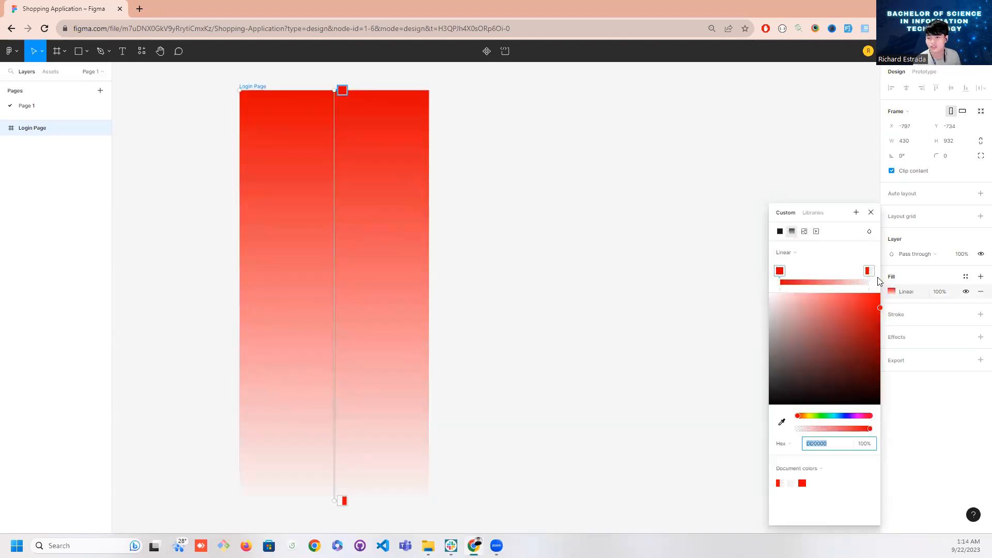
left_click_drag(862, 282, 881, 293)
left_click(880, 311)
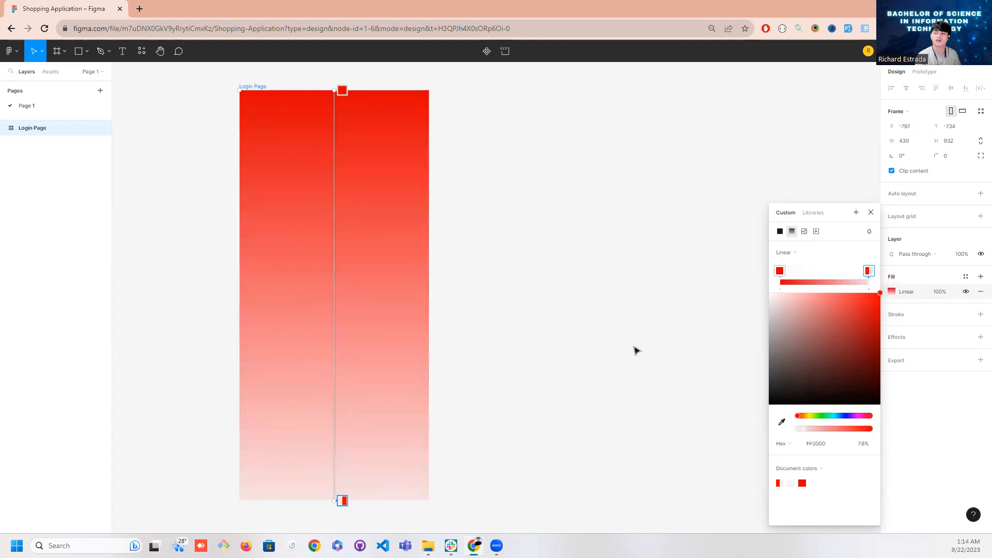
left_click(892, 293)
left_click(891, 293)
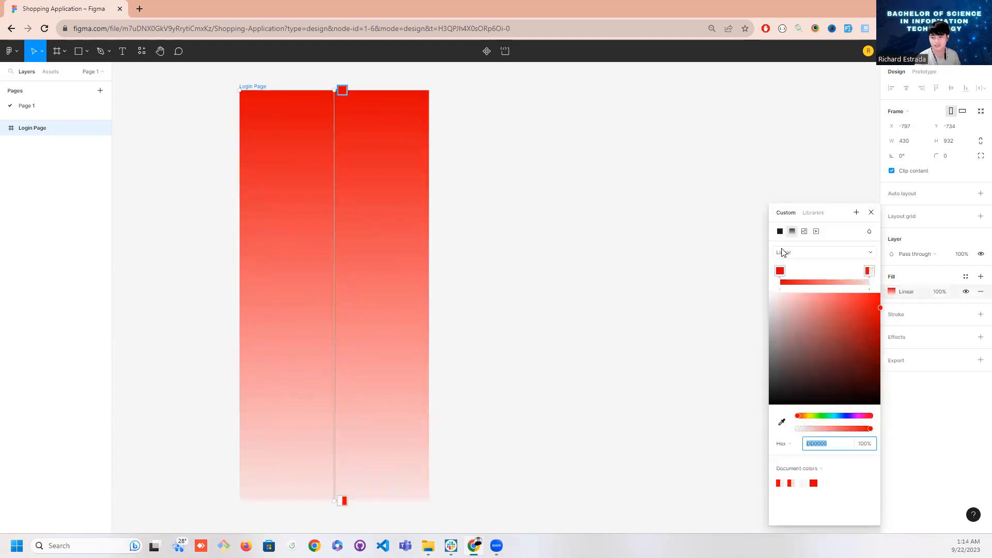
Try a solid red E40000 fill on the Login Page frame and return it to a linear gradient fading from red to transparent
left_click(780, 232)
left_click_drag(856, 284, 891, 258)
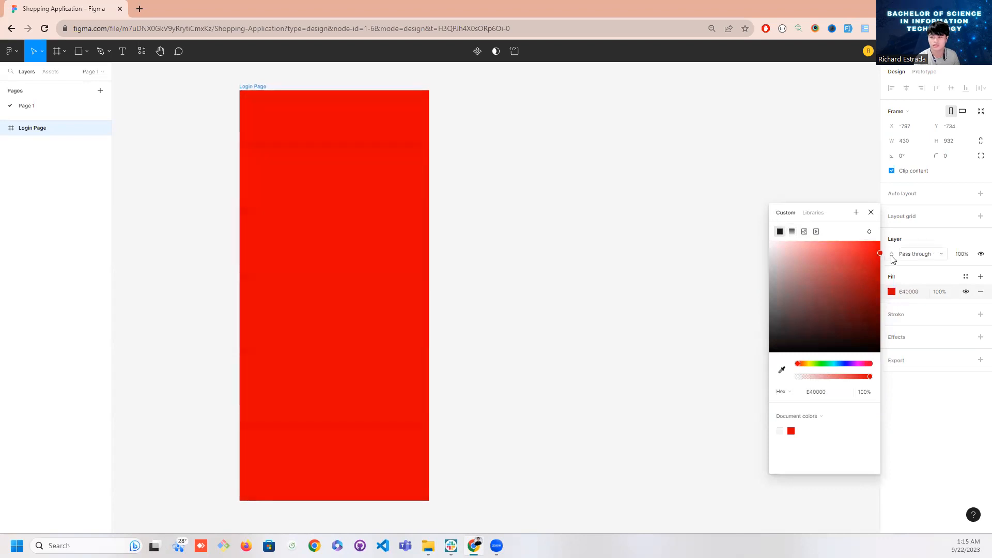
left_click(792, 232)
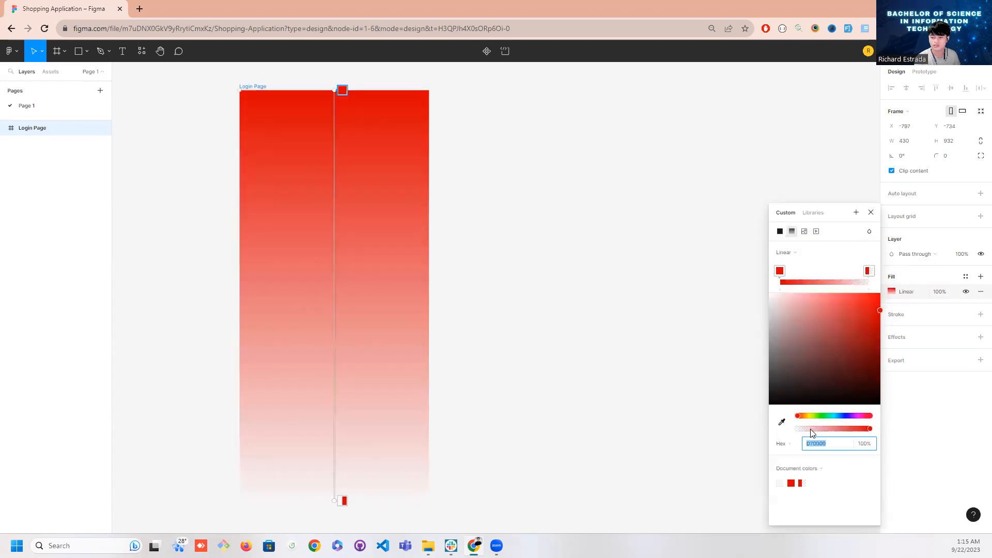
left_click_drag(814, 418, 786, 413)
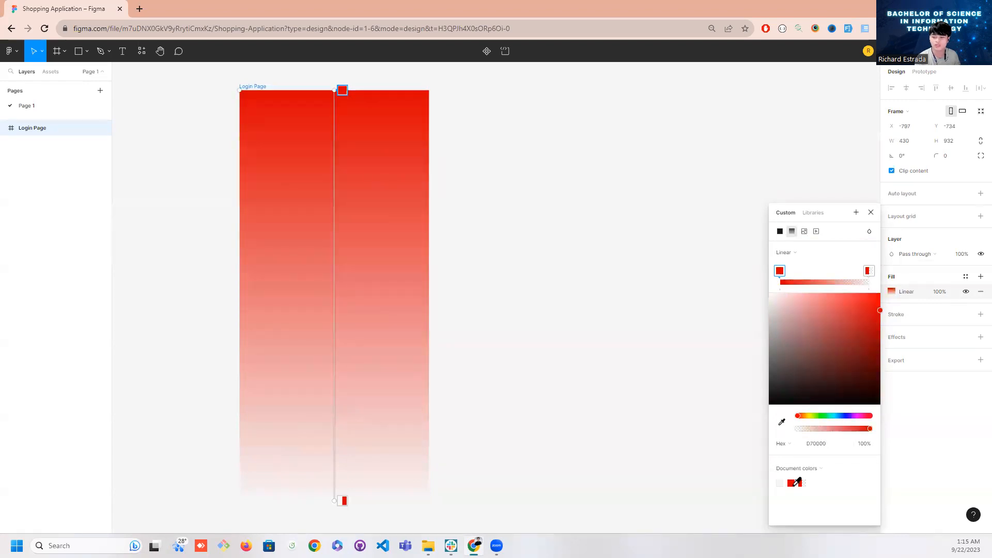
left_click_drag(794, 488, 781, 422)
left_click_drag(867, 243, 874, 237)
left_click(891, 318)
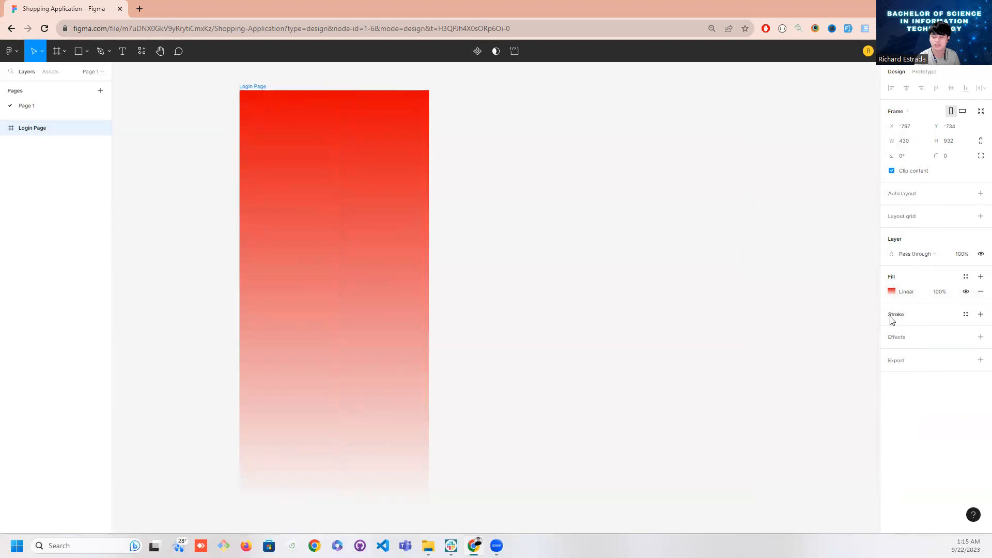
Add a gradient stop about a quarter of the way down the frame's fill and set the first stop to E20000 at 85.59% opacity
left_click(892, 292)
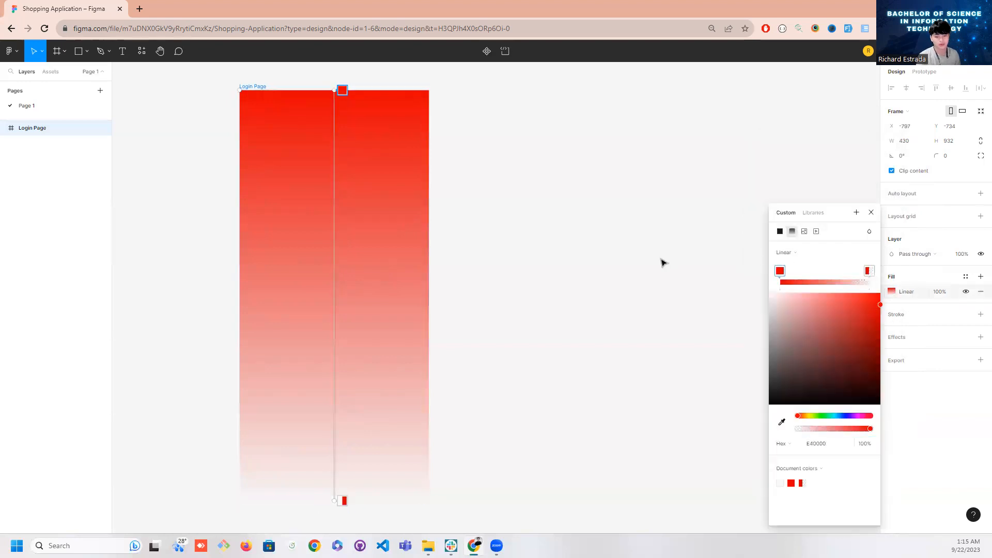
left_click(803, 285)
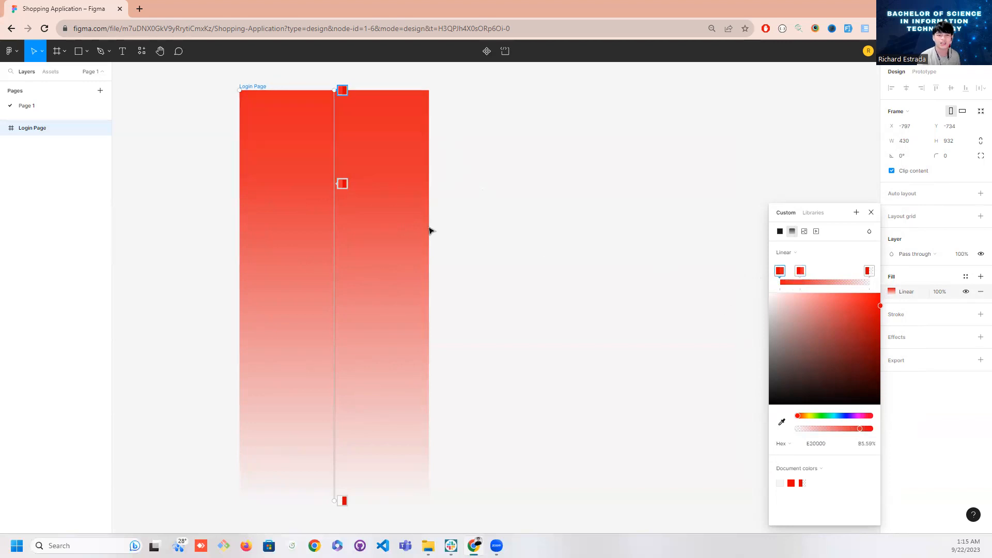
key("Escape")
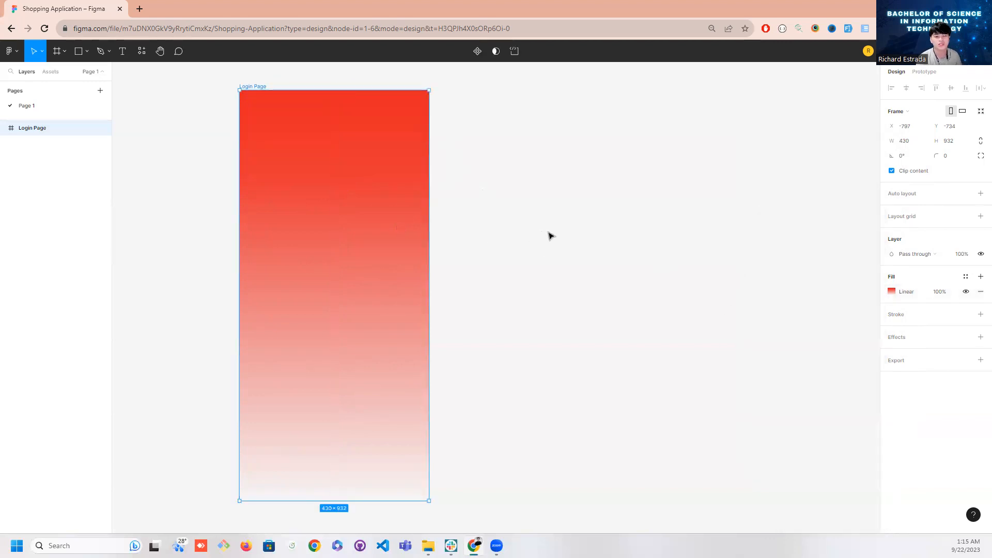
left_click(549, 236)
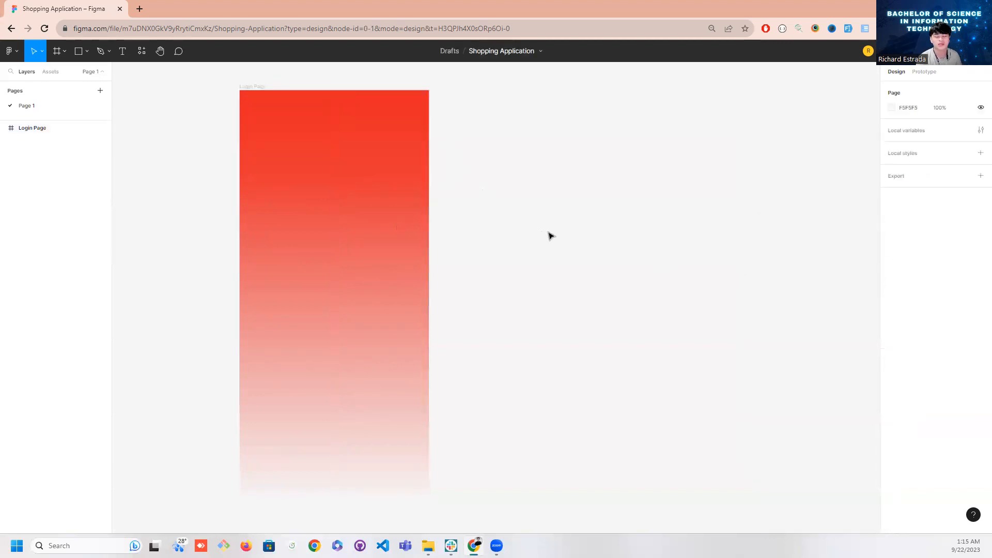
Open a new browser tab, search the web for icons and go to the Flaticon site
left_click(141, 9)
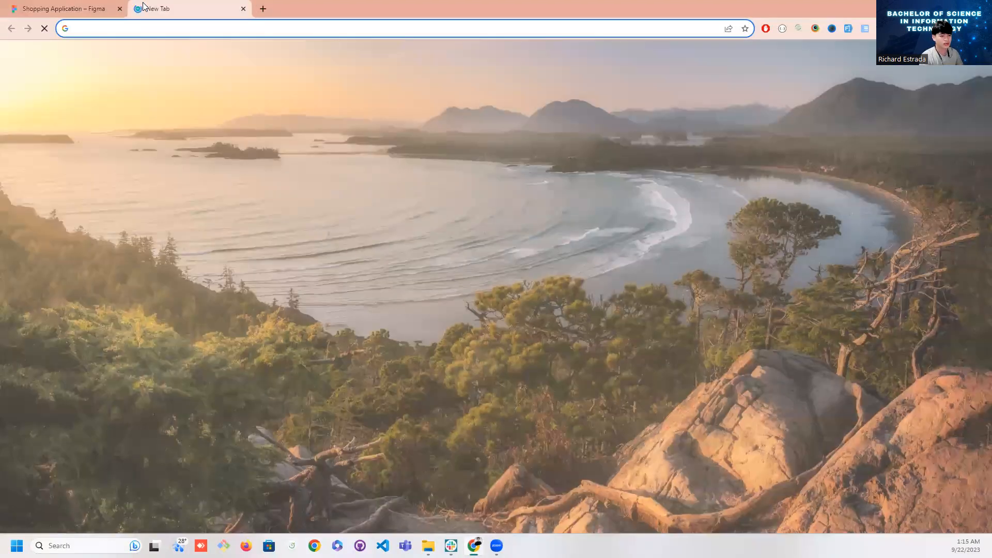
type("icon")
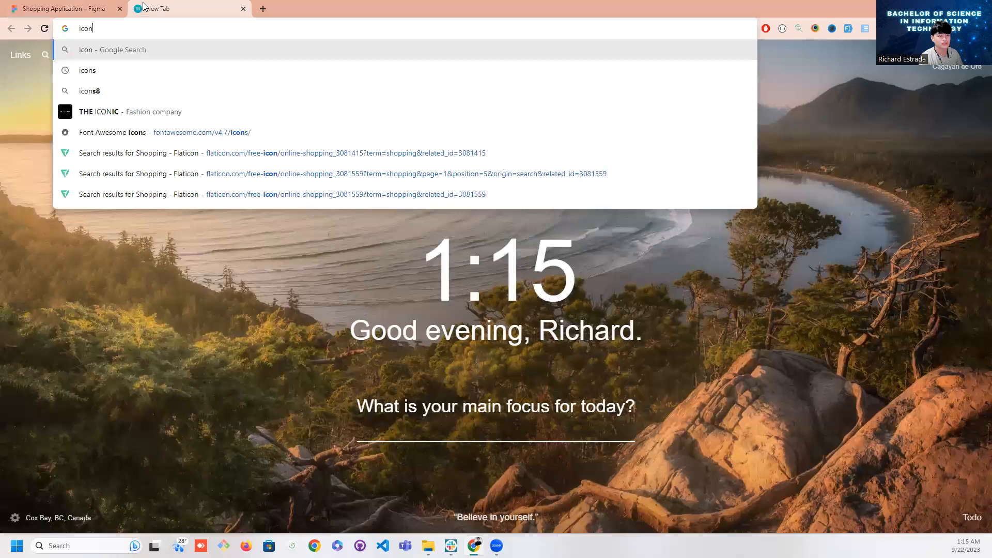
type("s")
key("Return")
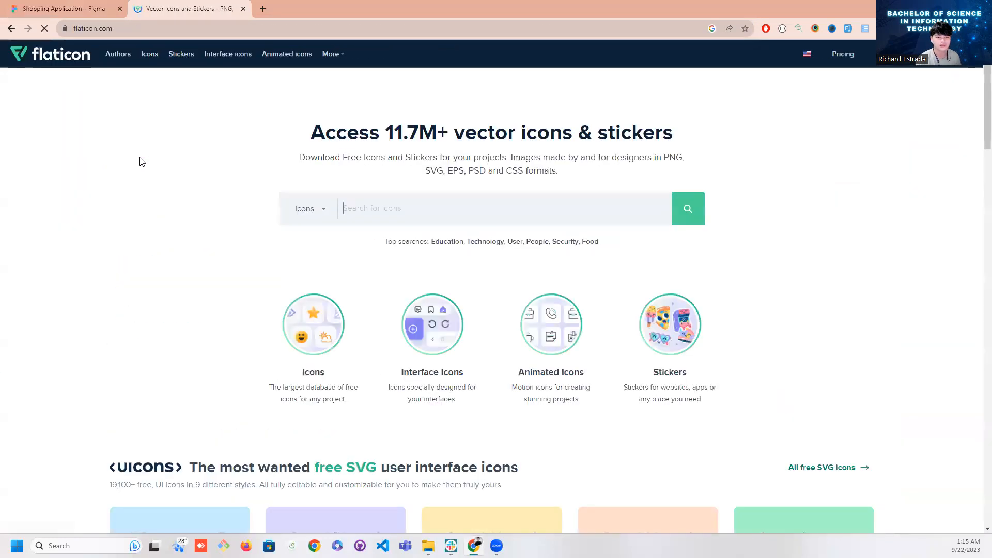
Search Flaticon for shopping cart icons
left_click(400, 212)
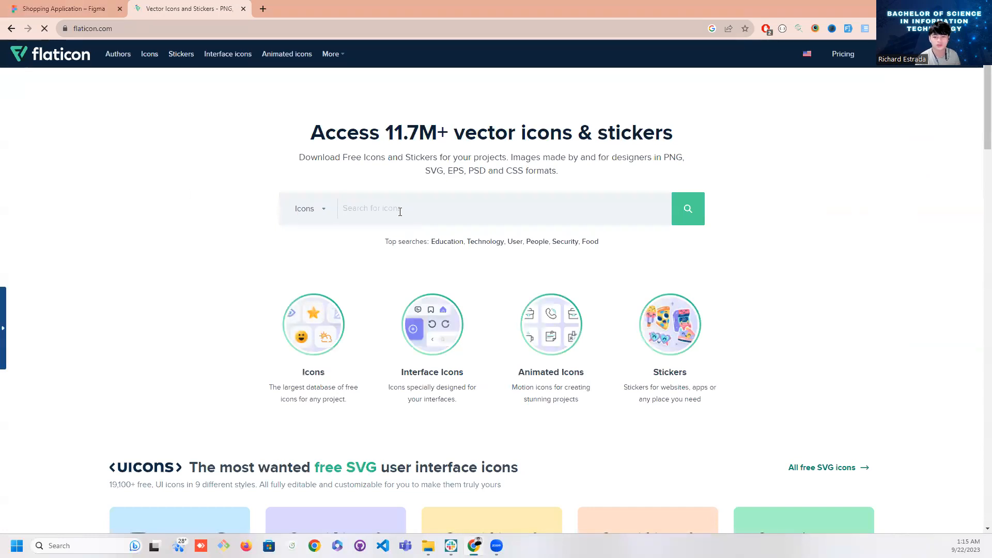
scroll(284, 244, "down", 4)
scroll(287, 306, "up", 4)
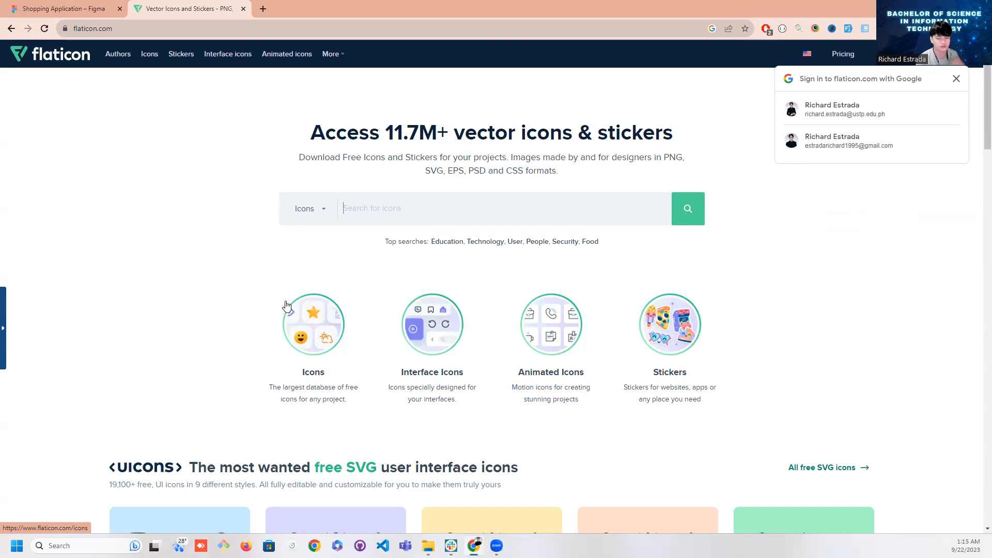
scroll(288, 307, "down", 2)
scroll(349, 348, "up", 2)
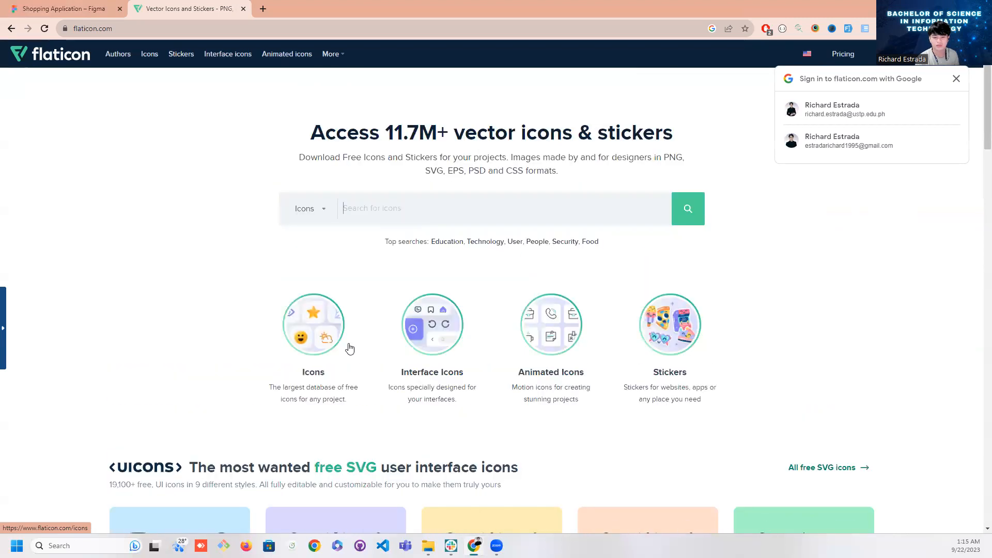
type("shoppoin")
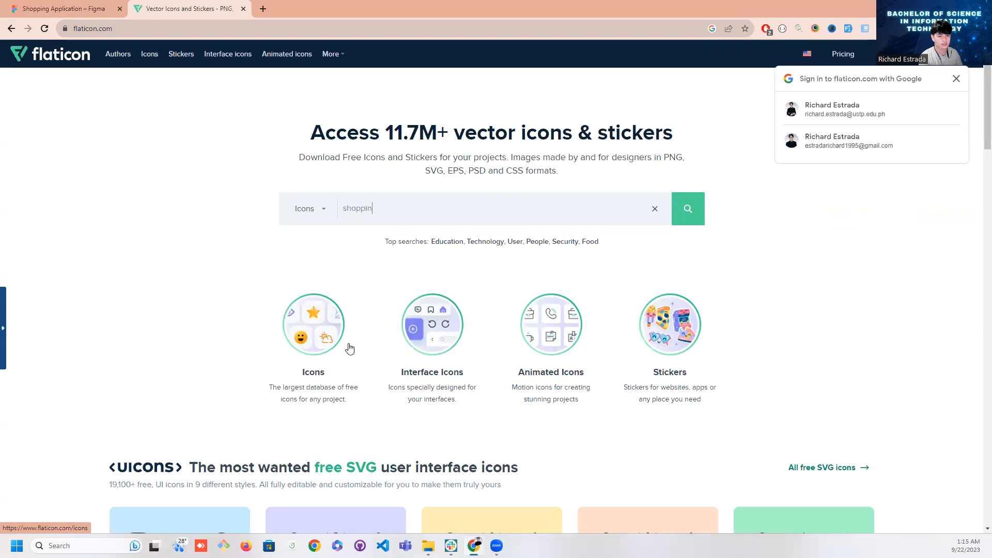
type(" cart")
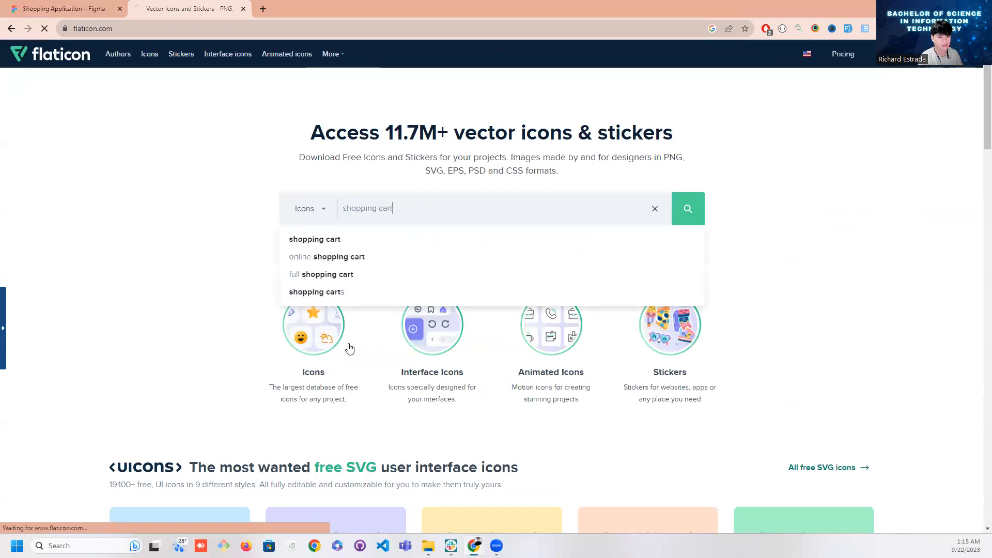
key("Return")
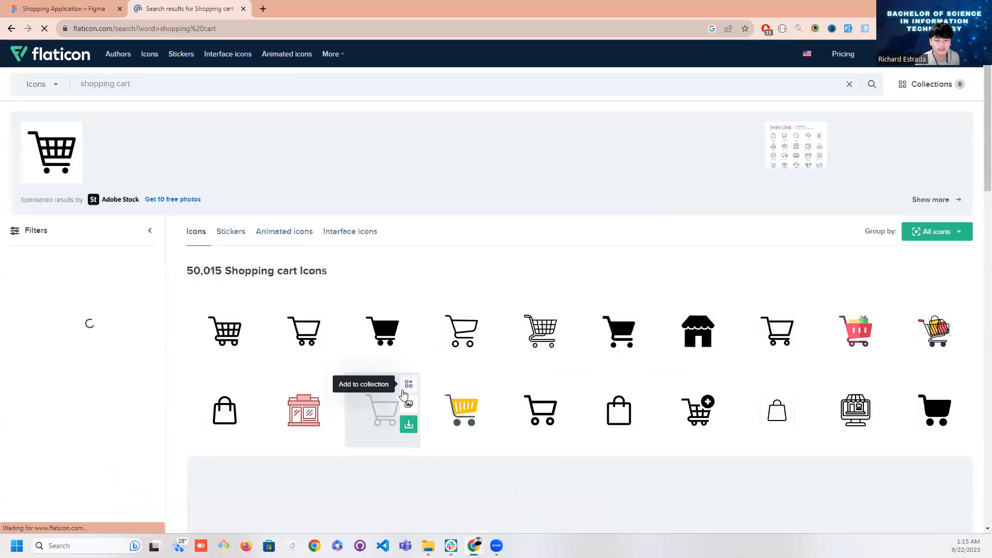
Open the yellow shopping cart icon with dark wheels from the results and copy it as a PNG
scroll(532, 443, "down", 2)
left_click(471, 302)
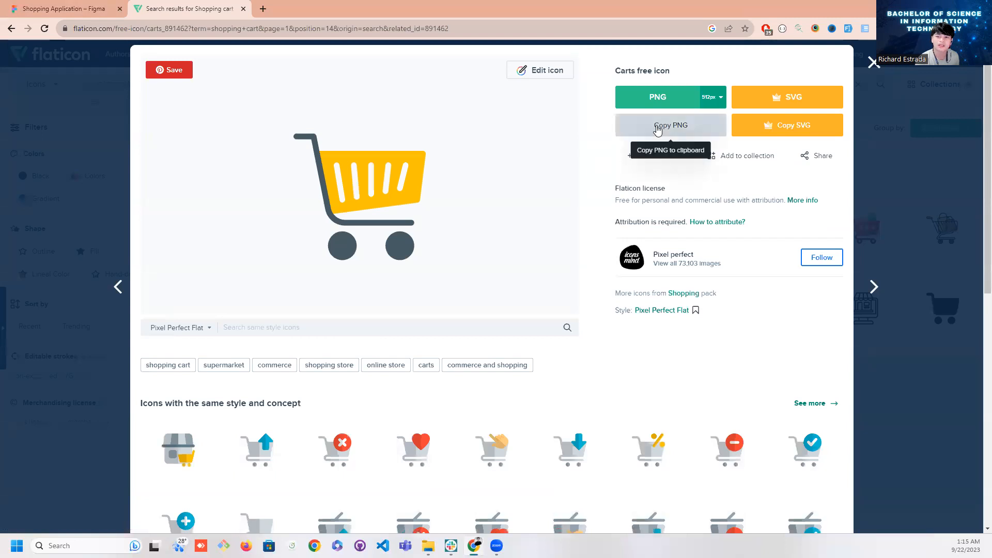
left_click(658, 130)
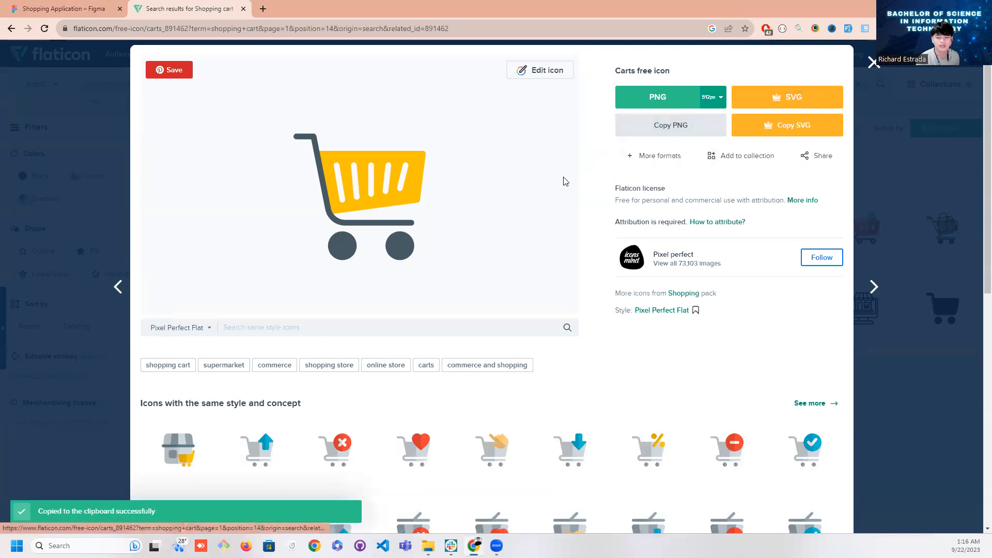
left_click(92, 14)
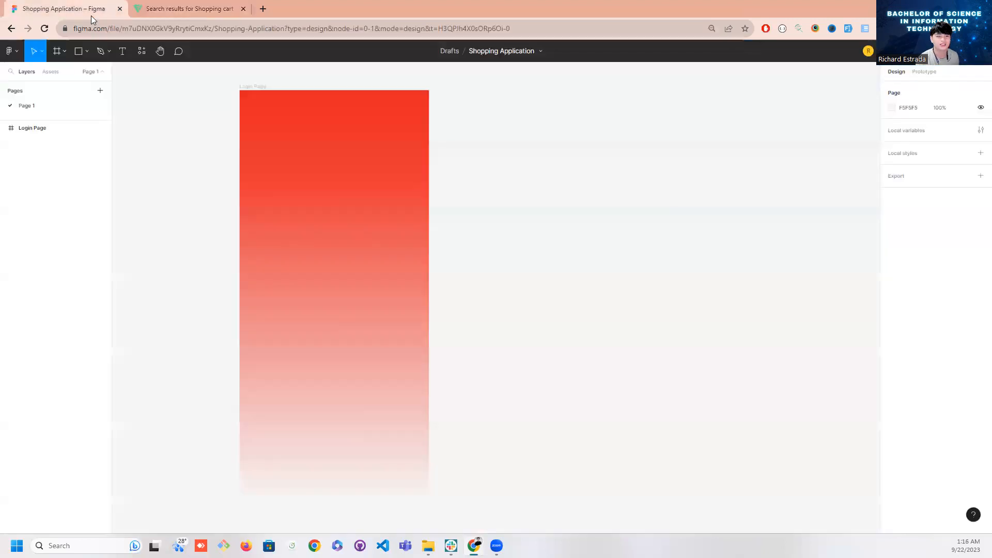
left_click(158, 8)
scroll(286, 249, "down", 6)
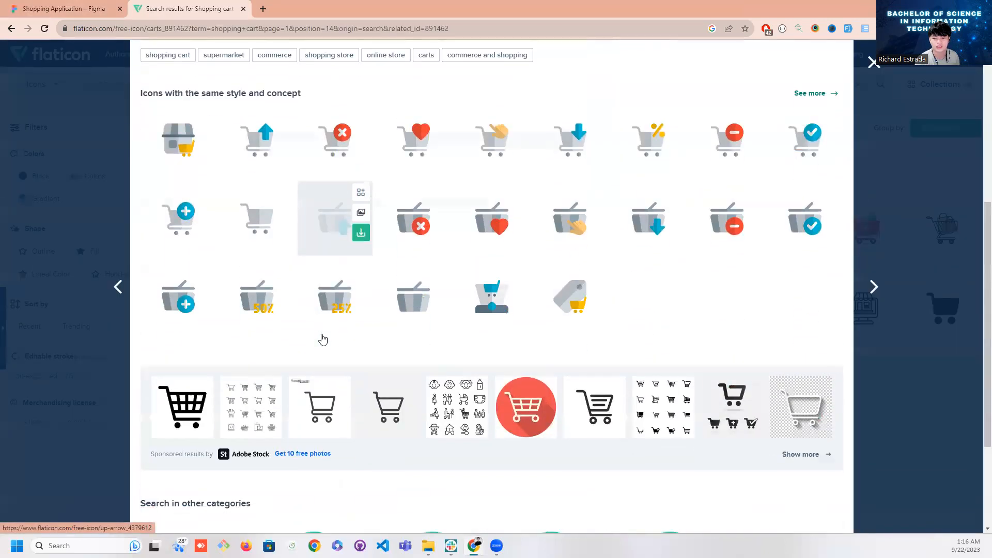
scroll(331, 354, "up", 6)
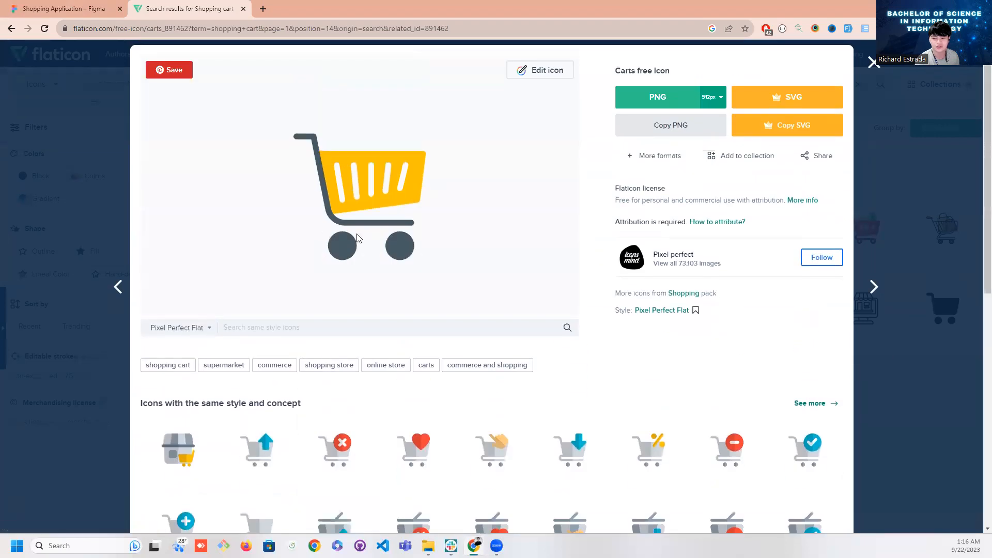
Copy the yellow cart PNG again, switch to Figma and paste it into the Login Page frame, reduced to about 263 × 123
left_click(671, 125)
left_click(62, 8)
left_click(300, 257)
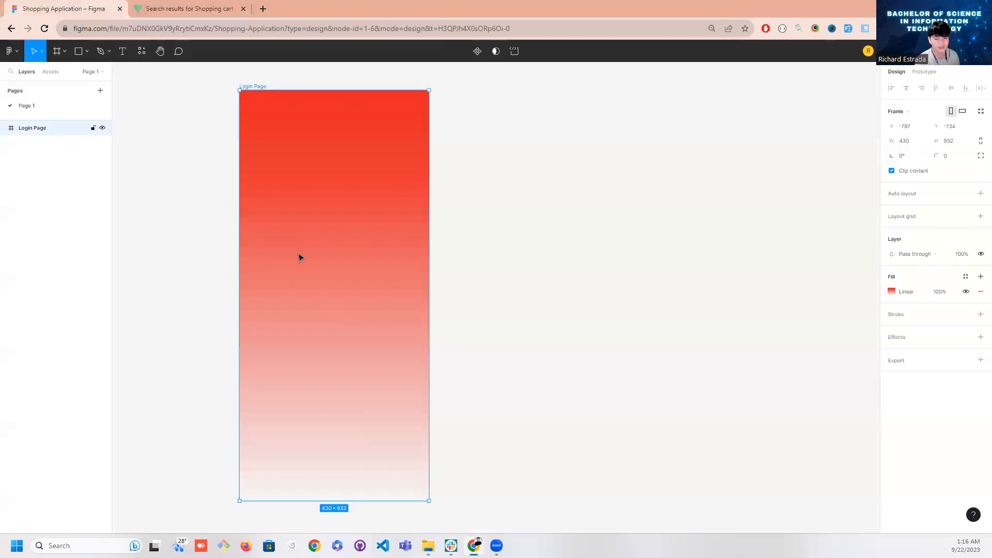
key("ctrl+v")
left_click_drag(445, 404, 352, 226)
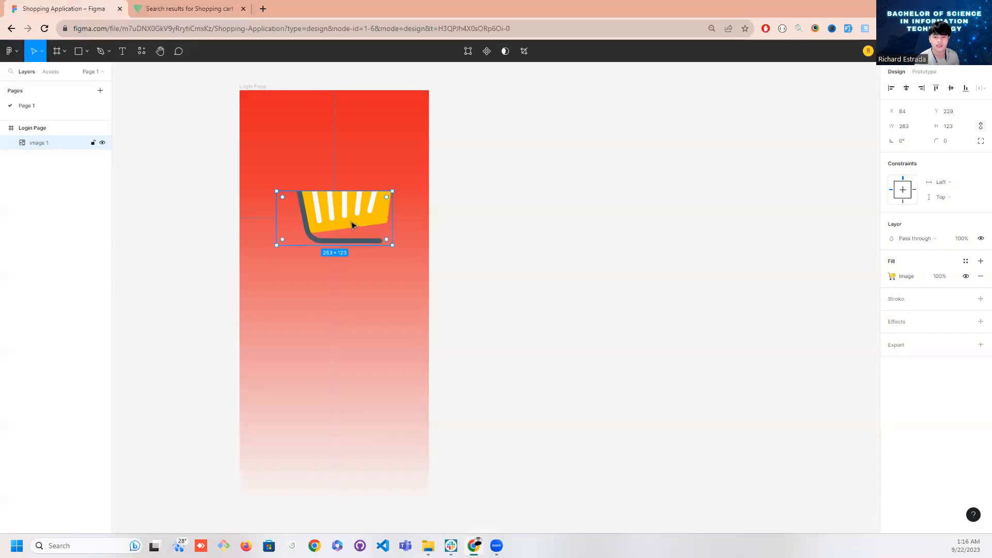
Resize the cart image to about 181 × 171 at about X 108, Y 131 in the upper part of the Login Page frame
left_click(352, 266)
left_click(338, 230)
left_click_drag(273, 189, 270, 128)
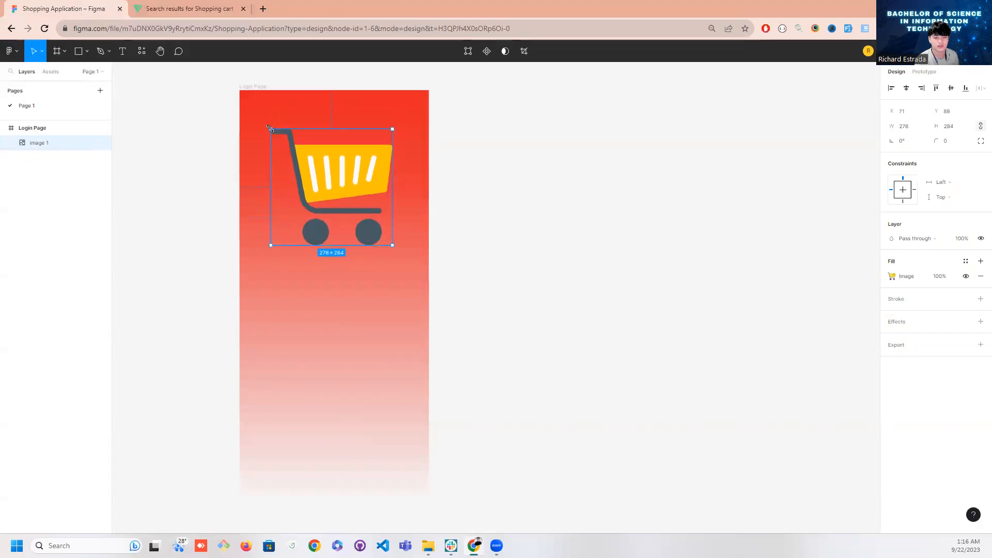
left_click(482, 297)
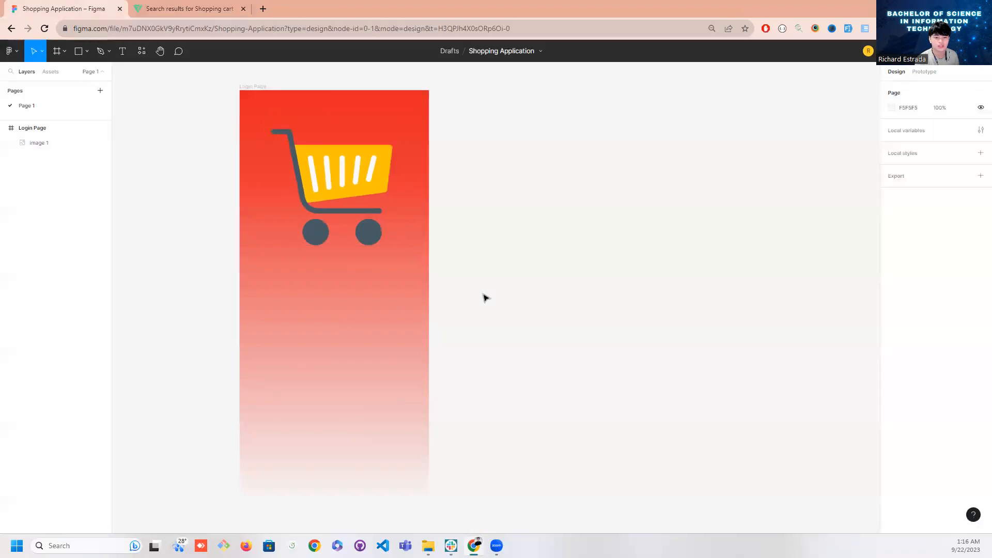
left_click(383, 226)
left_click_drag(393, 246, 352, 205)
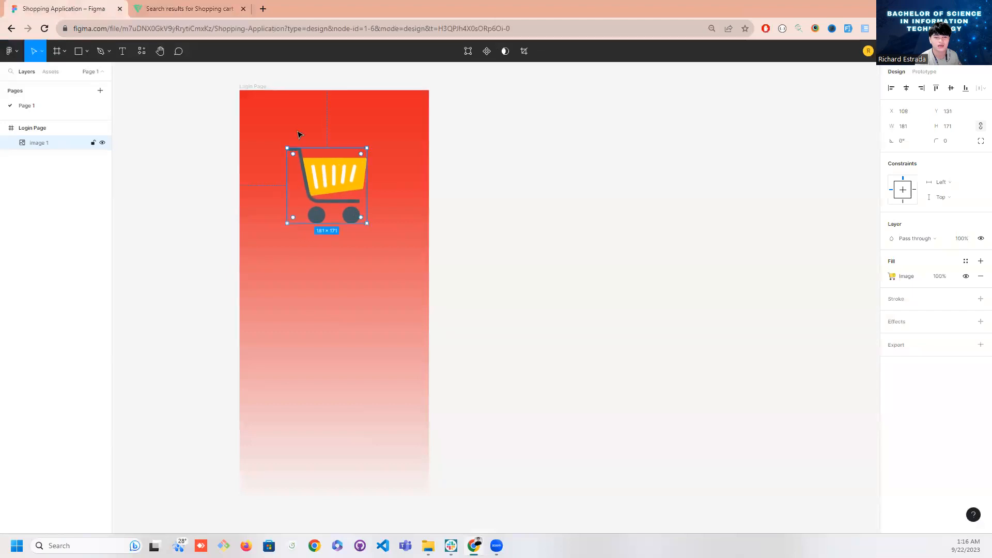
Switch to Flaticon, browse the cart icons with the same style and concept, and return to the Figma design
left_click(217, 9)
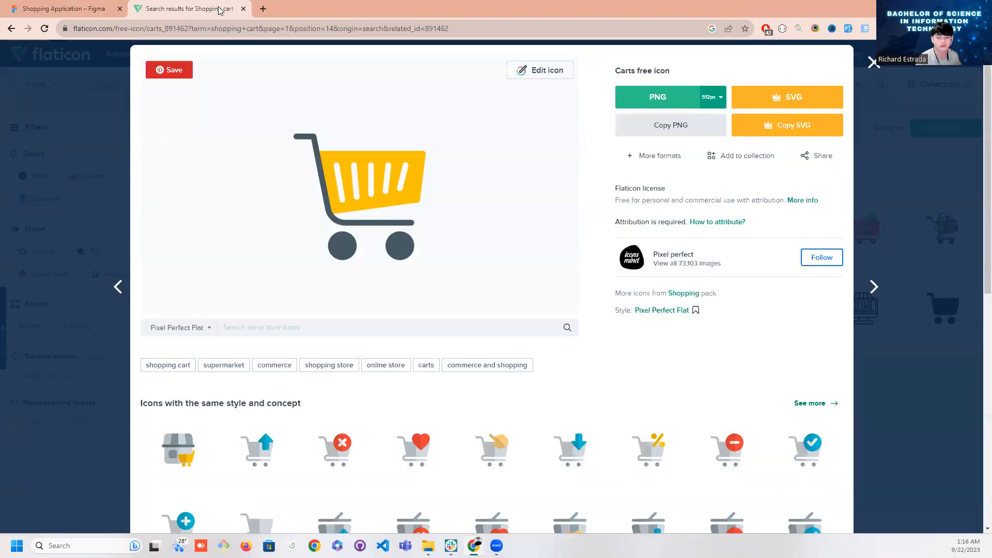
scroll(272, 290, "down", 4)
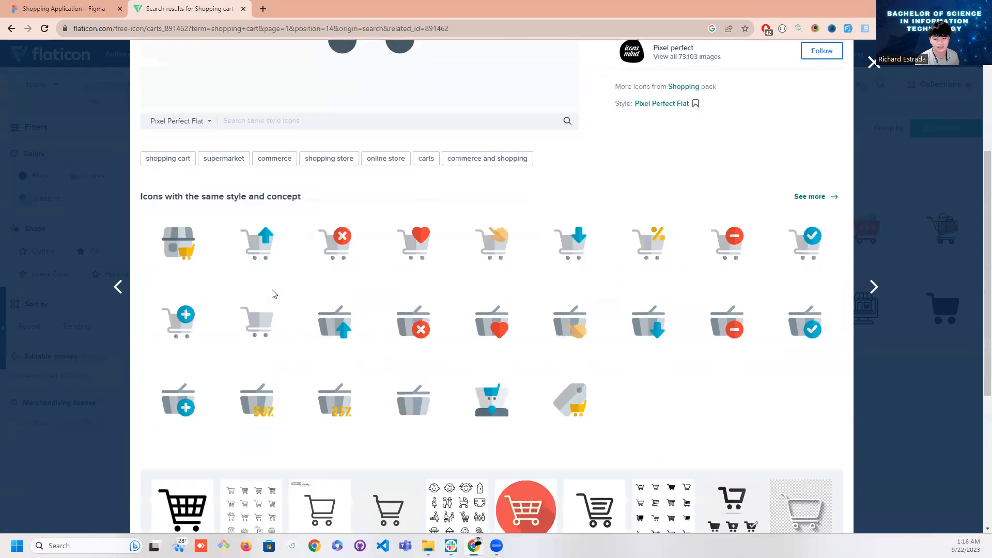
scroll(393, 404, "up", 4)
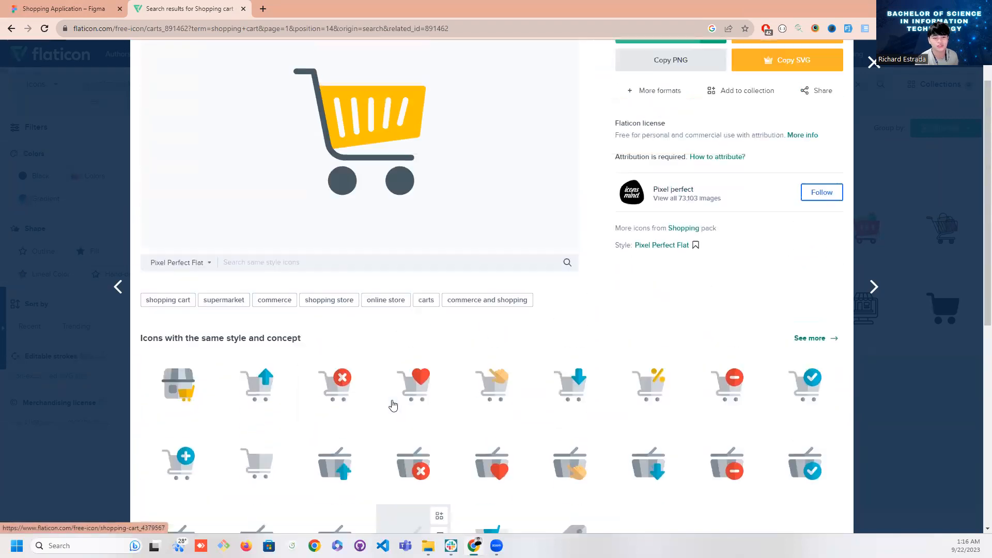
left_click(78, 13)
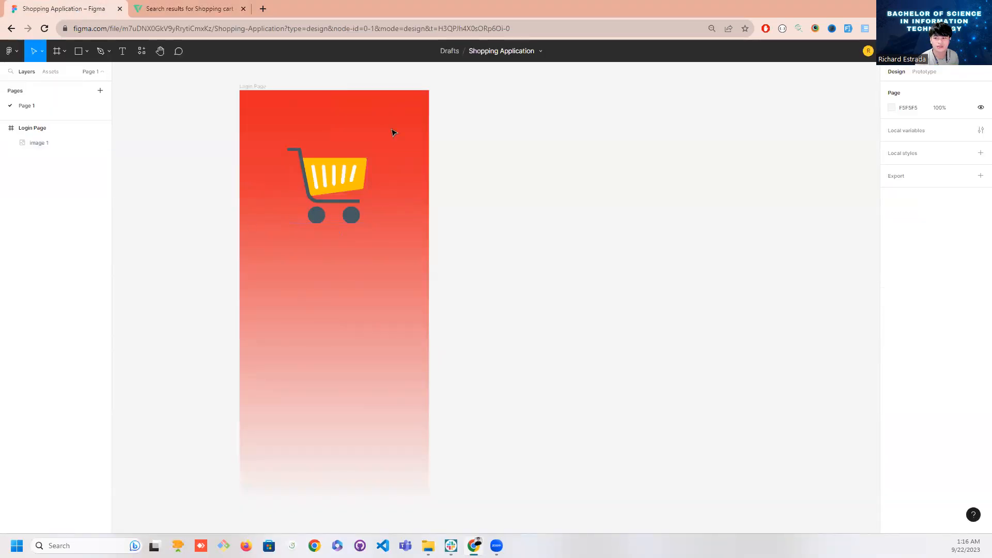
Try yellow on the first stop of the Login Page frame's linear gradient and recolour its middle stop to orange
left_click(49, 132)
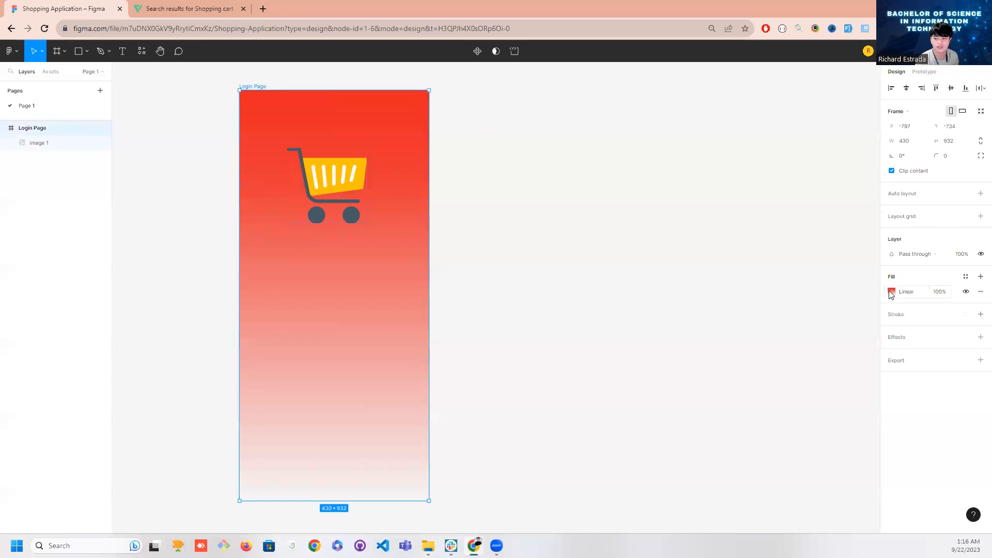
left_click(891, 292)
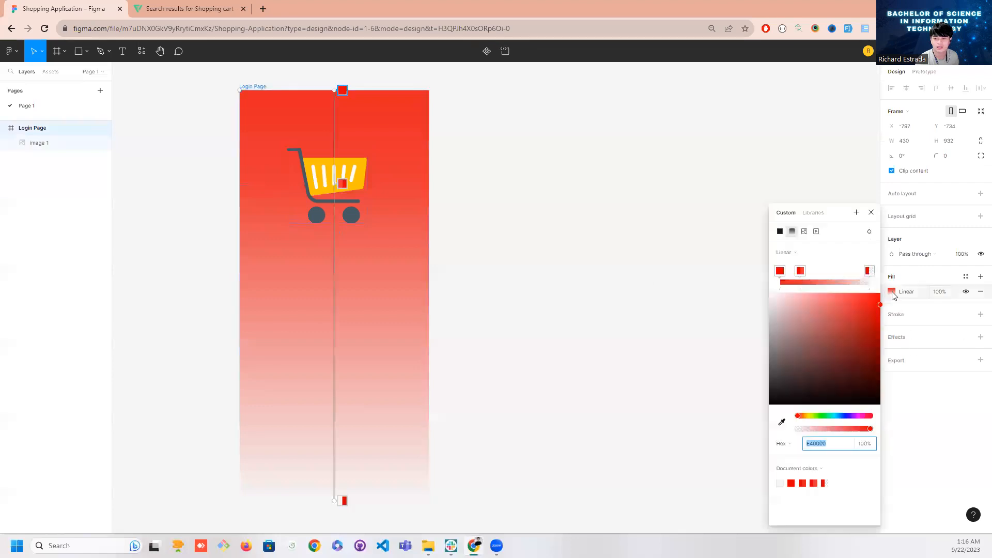
left_click(807, 416)
left_click(870, 337)
left_click_drag(873, 340, 881, 299)
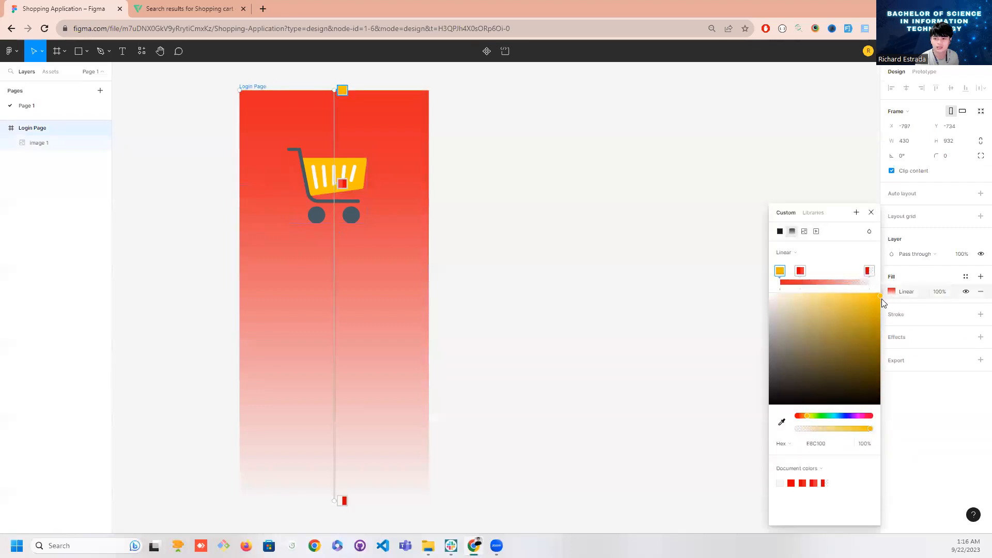
left_click(802, 271)
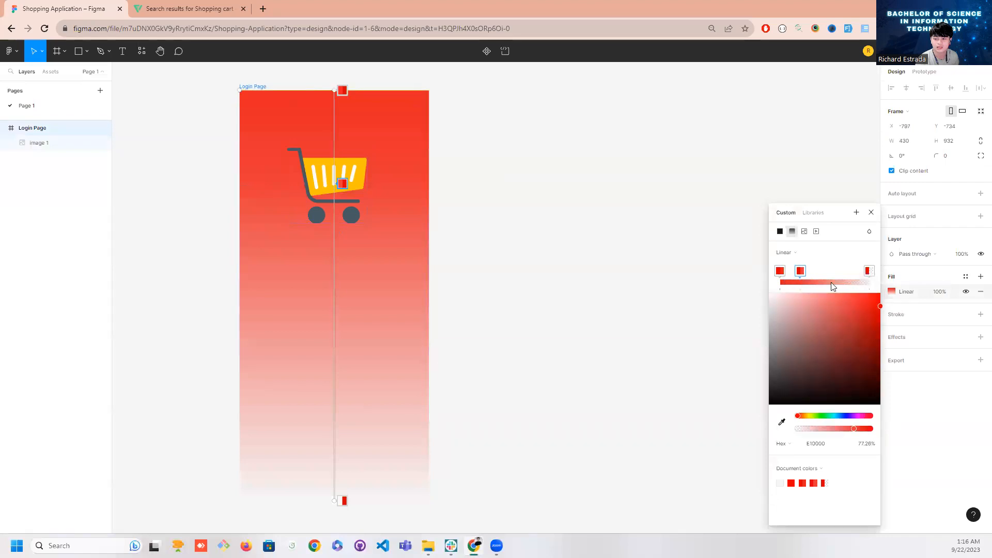
left_click(812, 416)
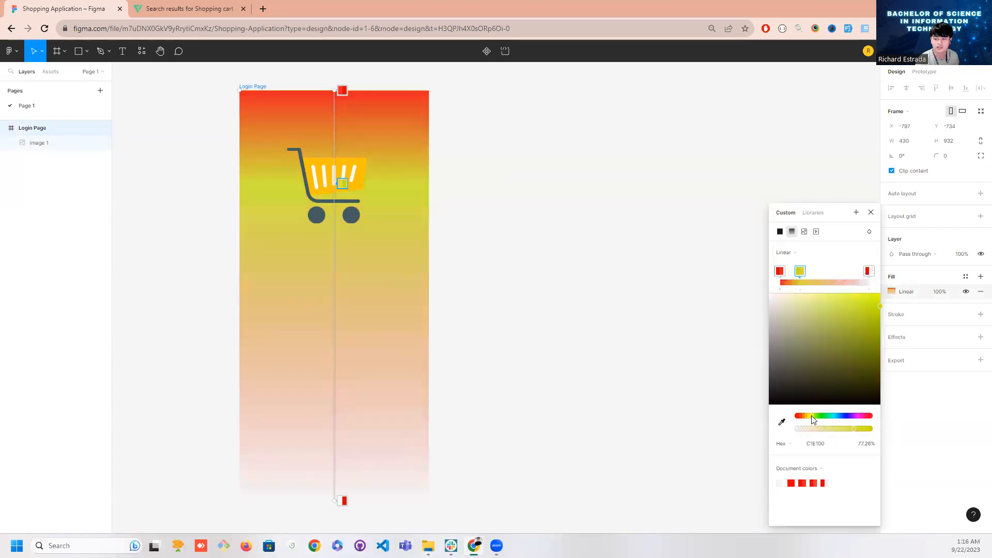
left_click_drag(812, 416, 800, 417)
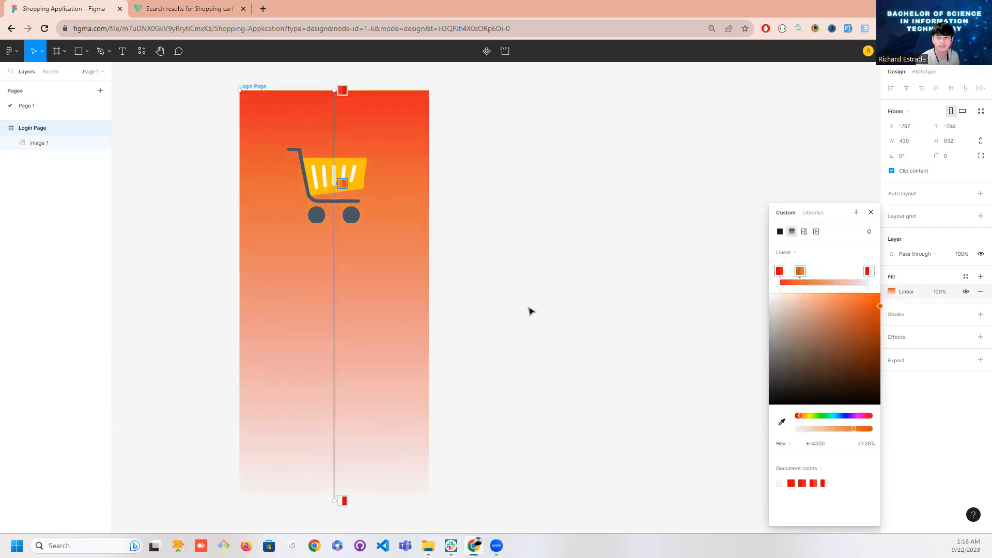
Reduce the cart image to about 165 × 163 and reposition it at about X 119, Y 131
left_click(39, 143)
left_click(163, 199)
left_click(331, 209)
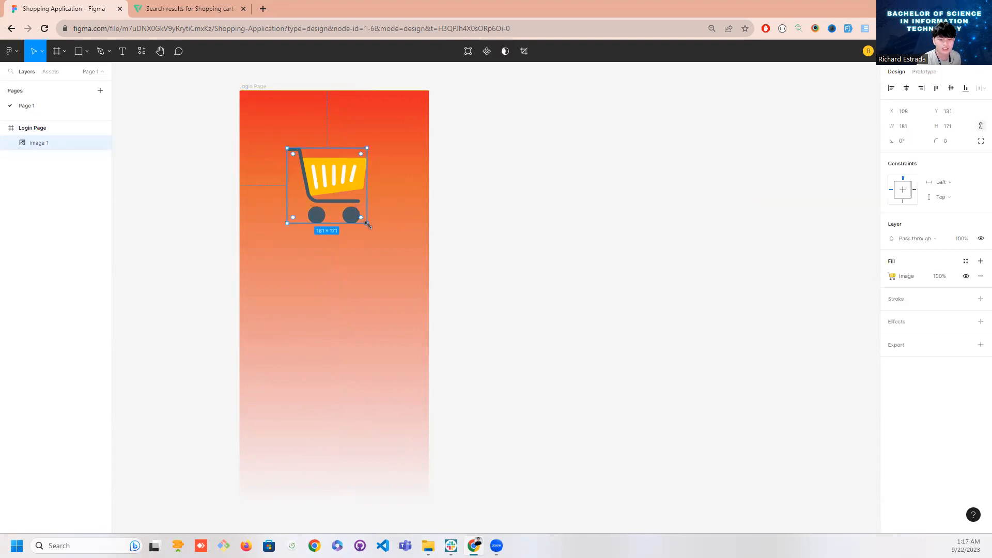
left_click_drag(365, 222, 360, 219)
left_click_drag(339, 187, 344, 187)
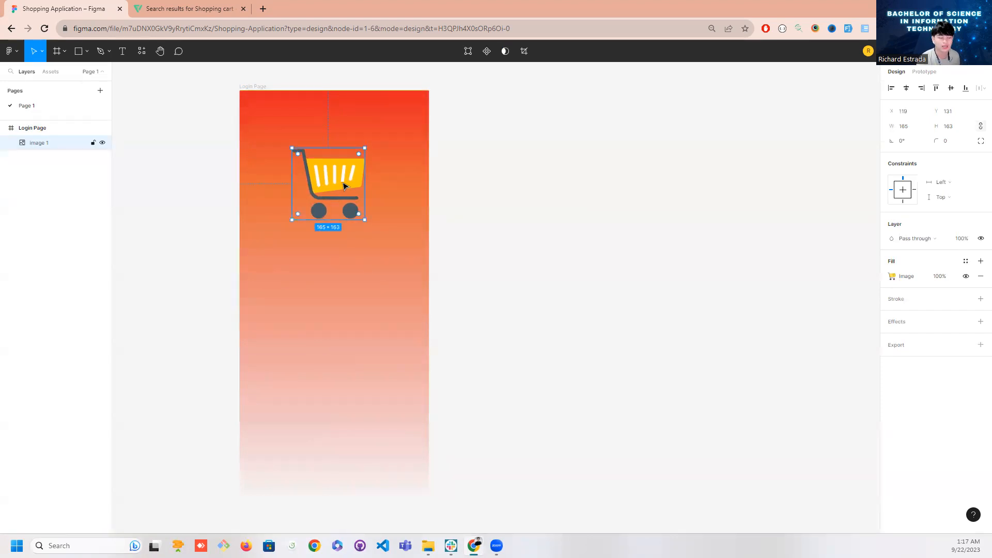
left_click(149, 184)
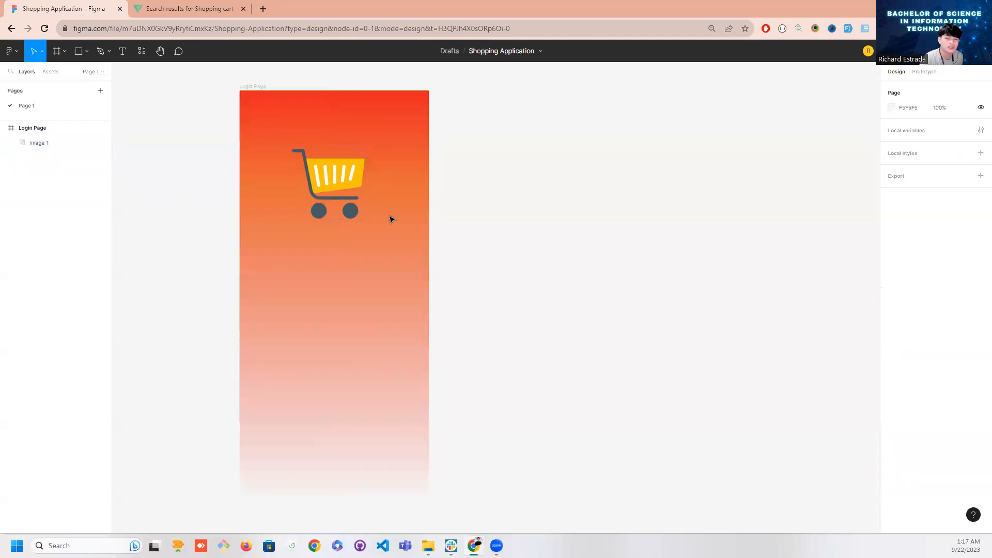
Rename the cart image layer as Logo
left_click(333, 196)
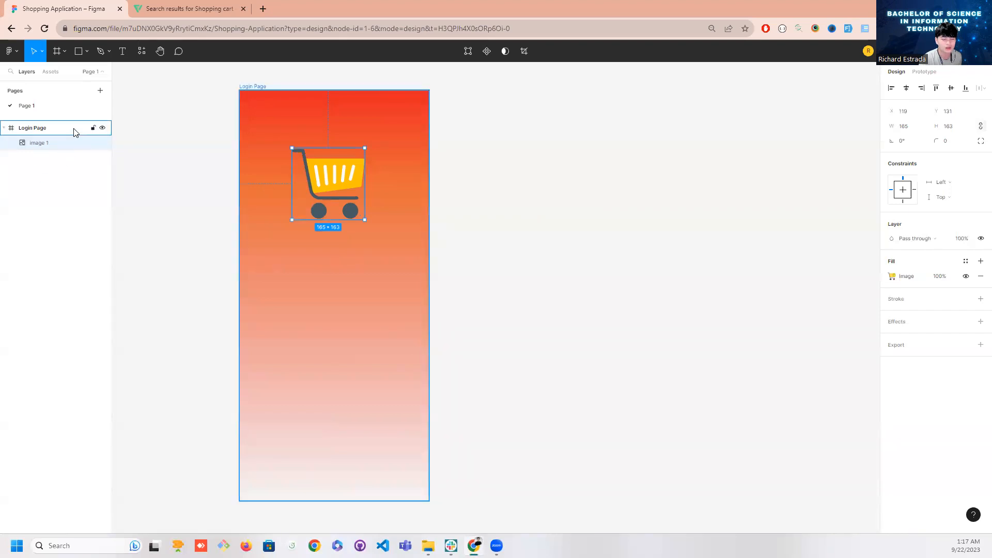
double_click(39, 143)
type("Logo")
key("Return")
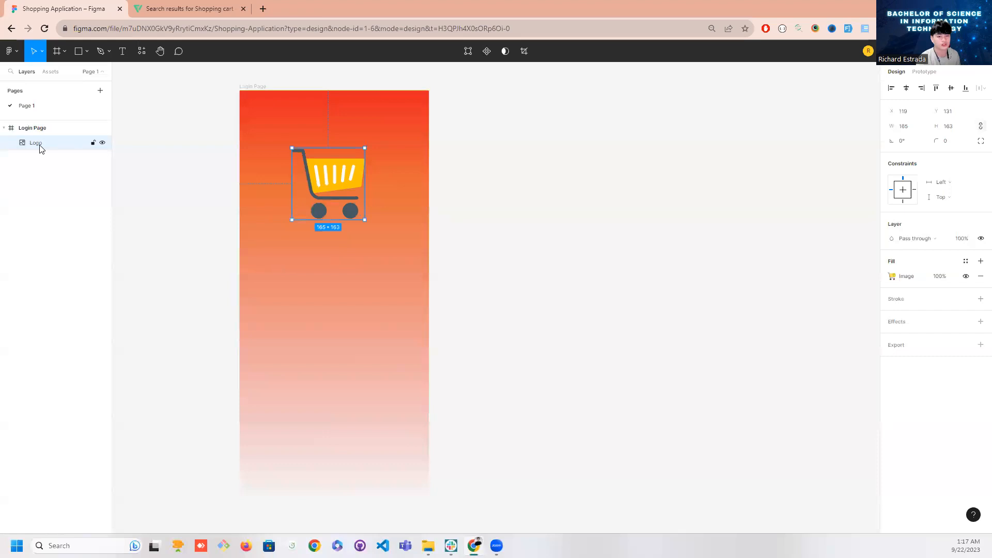
left_click(122, 176)
left_click(78, 146)
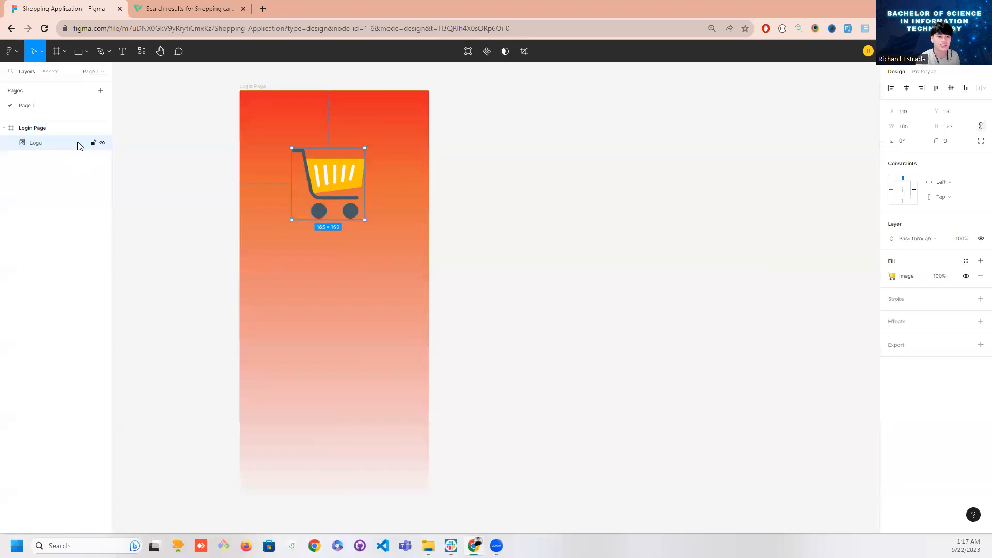
Add the text "R-Shopping" below the cart logo at about X 114, Y 336
left_click(124, 61)
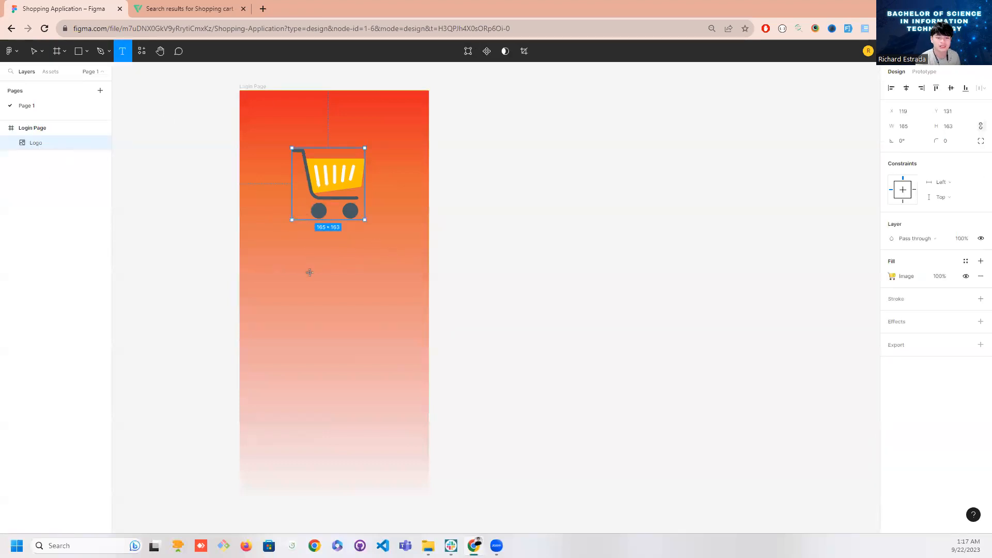
left_click(284, 238)
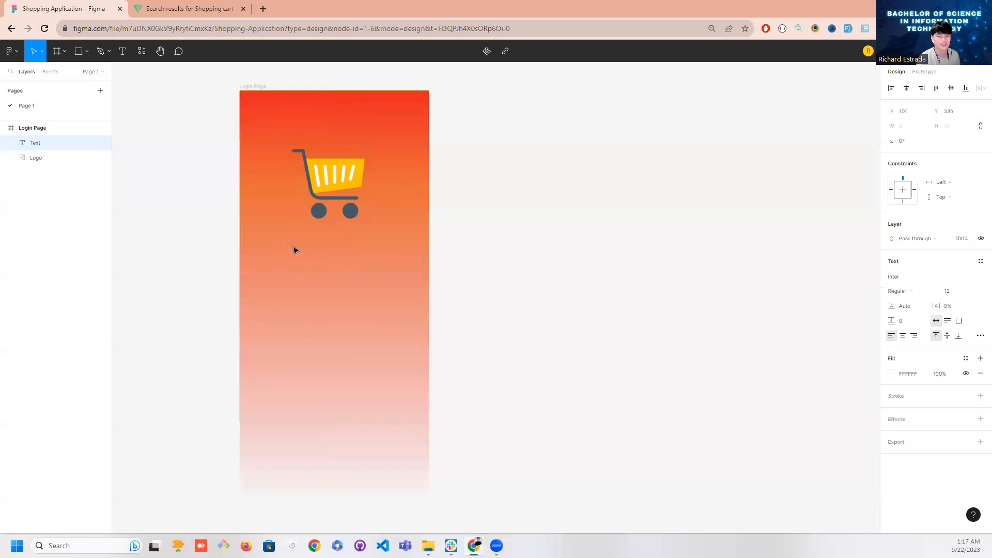
left_click(122, 51)
left_click(289, 239)
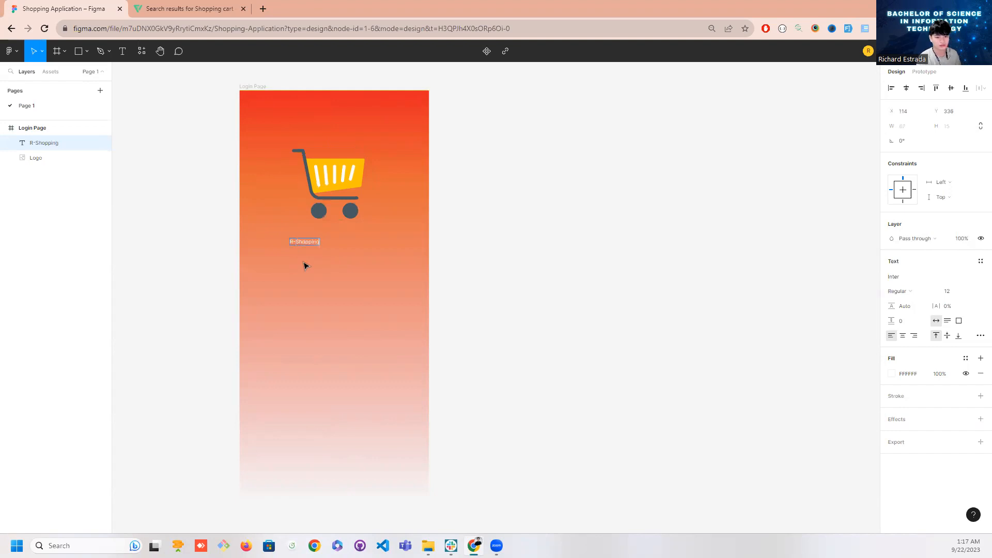
key("Escape")
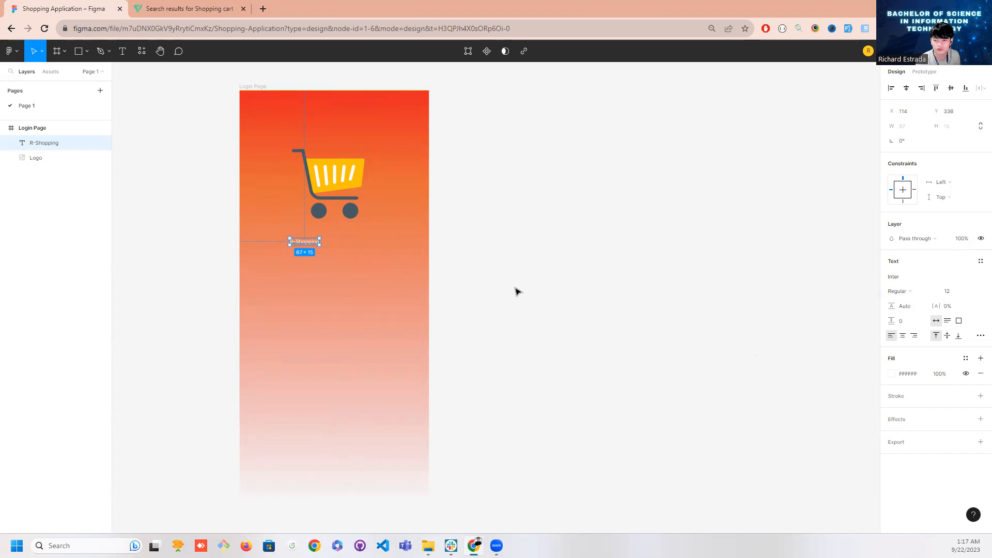
Set the R-Shopping text's font to Jockey One
left_click(361, 258)
left_click(312, 244)
left_click(897, 278)
left_click(897, 278)
left_click(896, 278)
left_click(896, 278)
left_click(897, 278)
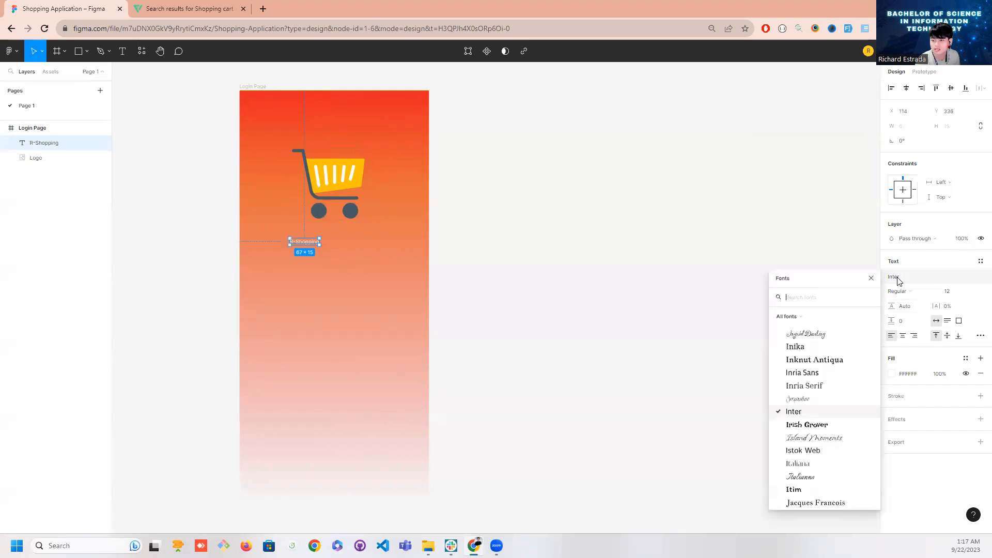
scroll(840, 442, "down", 3)
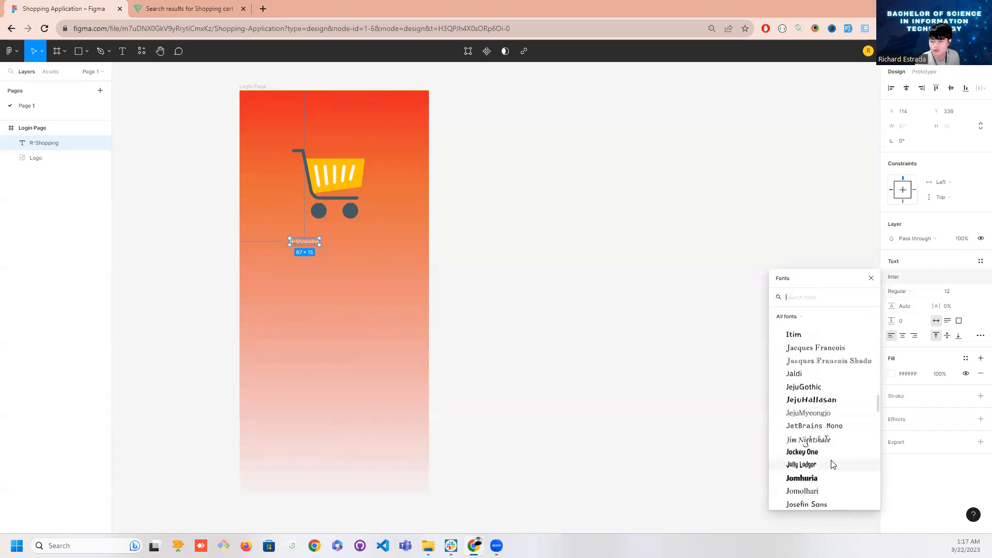
left_click(802, 452)
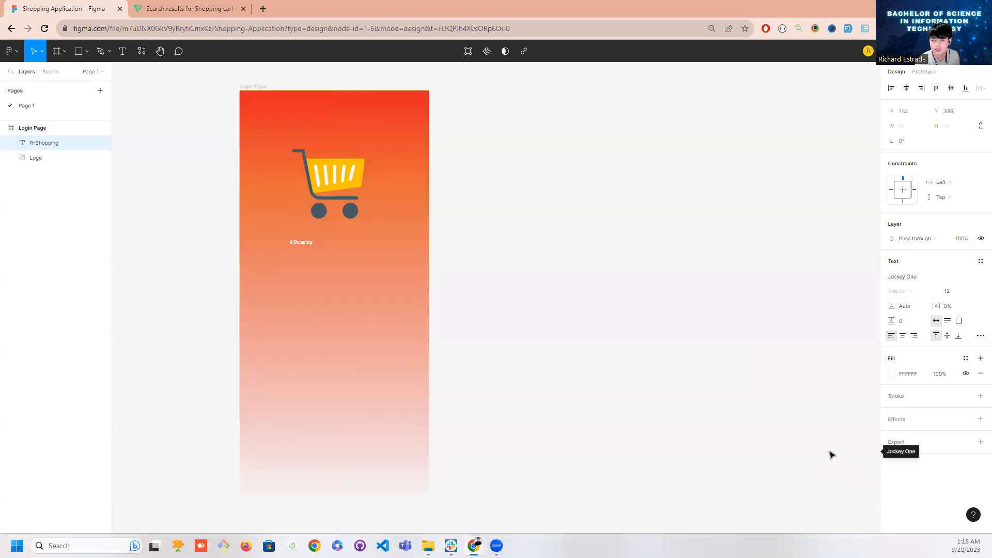
Change the R-Shopping text's font to Kodchasan and set its size to 32
left_click(902, 277)
scroll(813, 477, "down", 5)
scroll(812, 483, "down", 3)
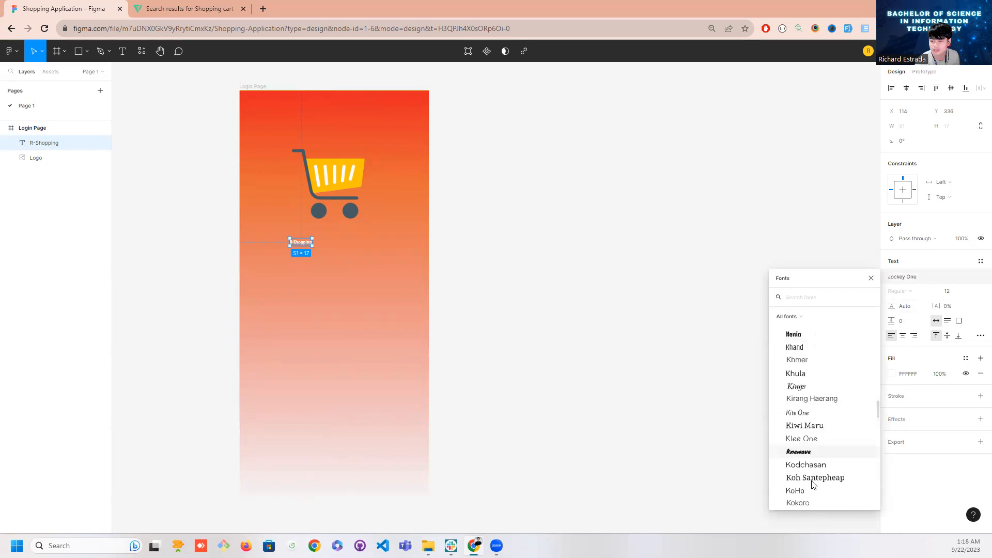
left_click(809, 432)
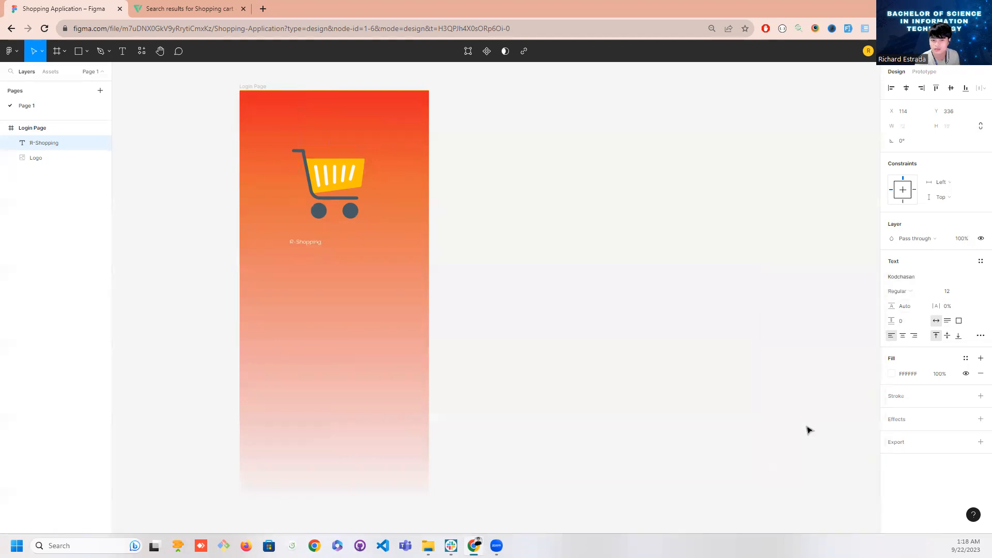
left_click(975, 293)
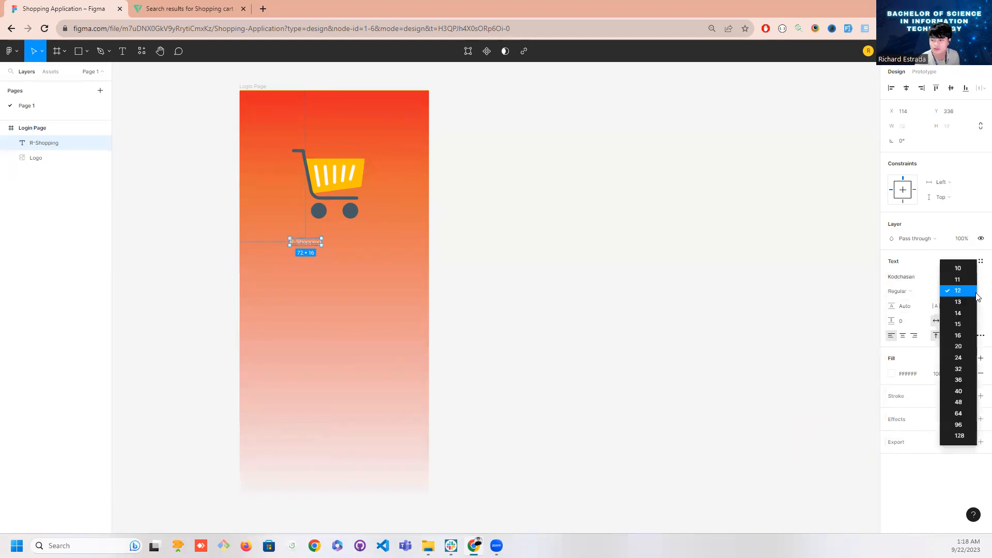
left_click(962, 372)
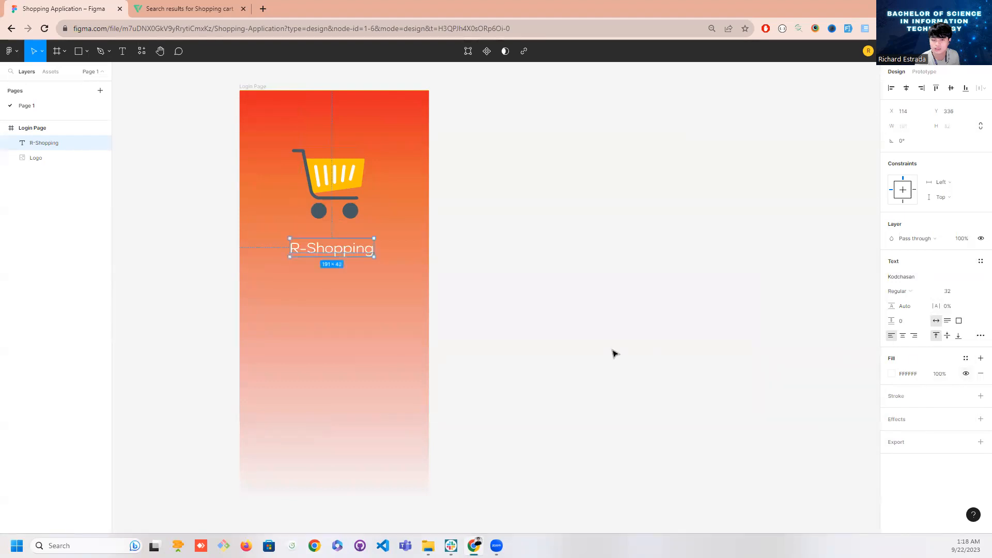
Move the R-Shopping text closer beneath the cart, to about X 119, Y 320, and make it Bold
left_click_drag(349, 251, 355, 242)
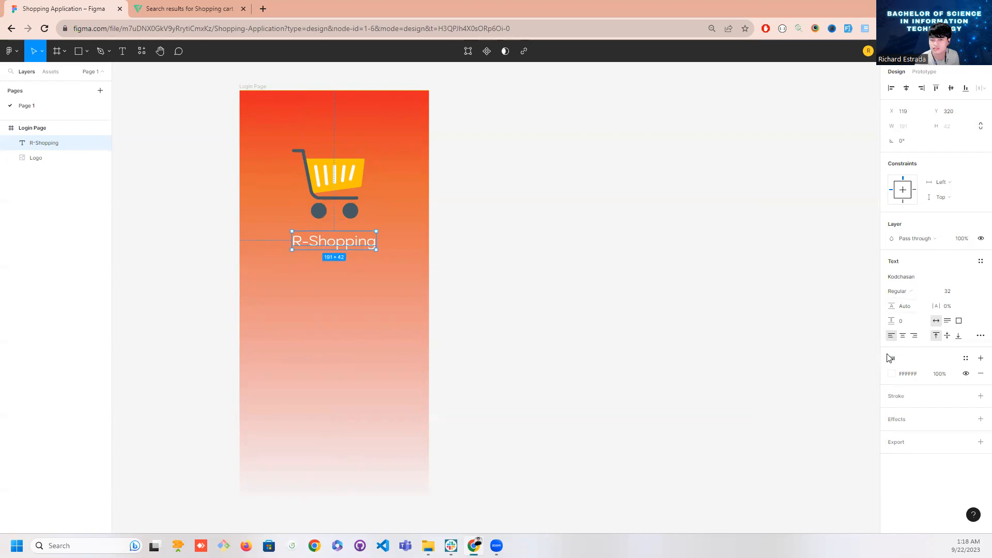
left_click(902, 291)
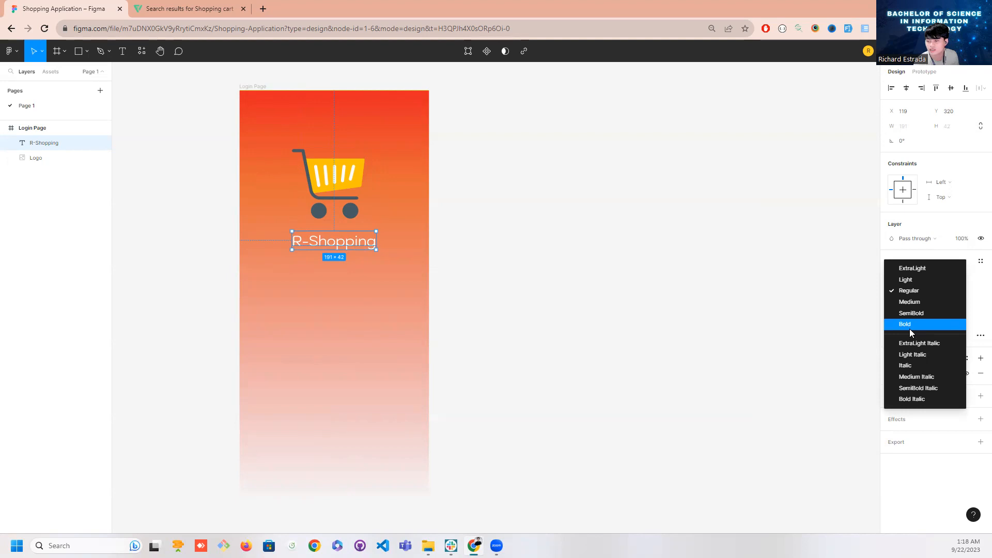
left_click(910, 326)
left_click(896, 291)
left_click(897, 292)
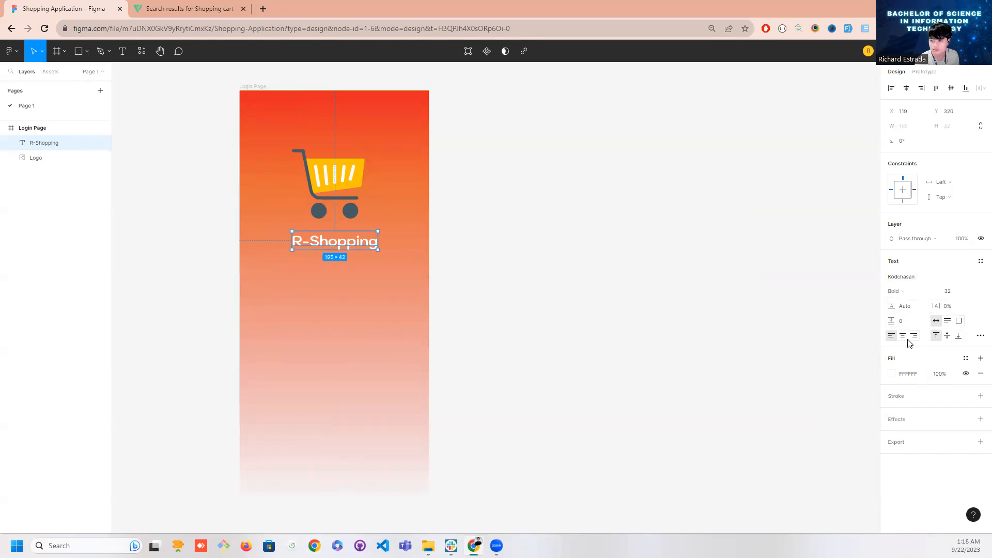
left_click(831, 349)
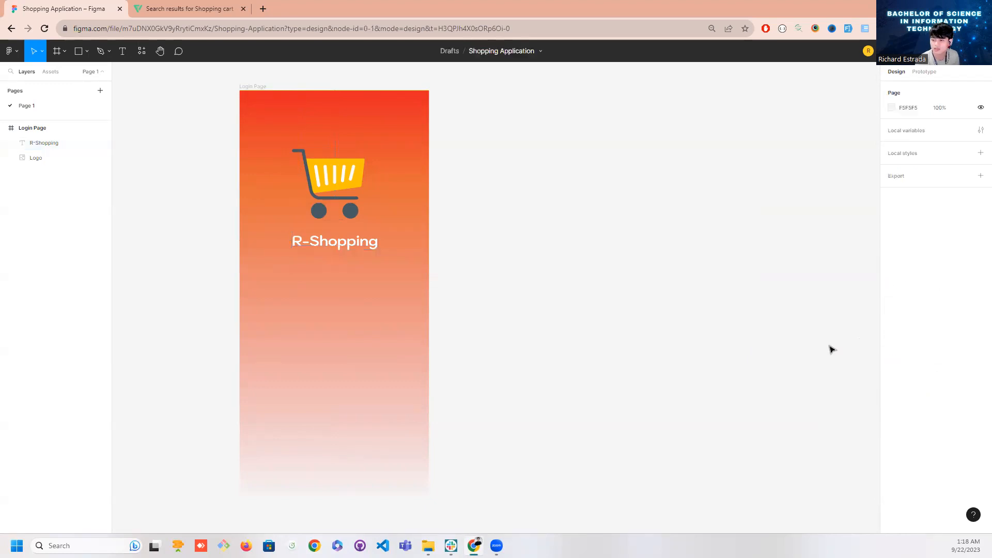
left_click(360, 251)
left_click_drag(360, 251, 361, 252)
left_click(470, 251)
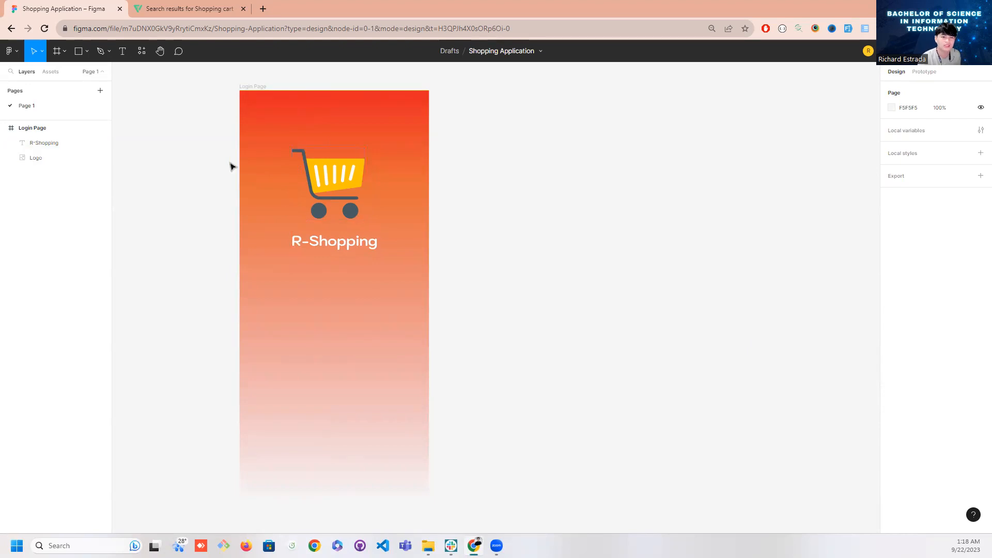
Draw a horizontal line about 380 long below the R-Shopping text, at about X 23, Y 449
left_click(88, 57)
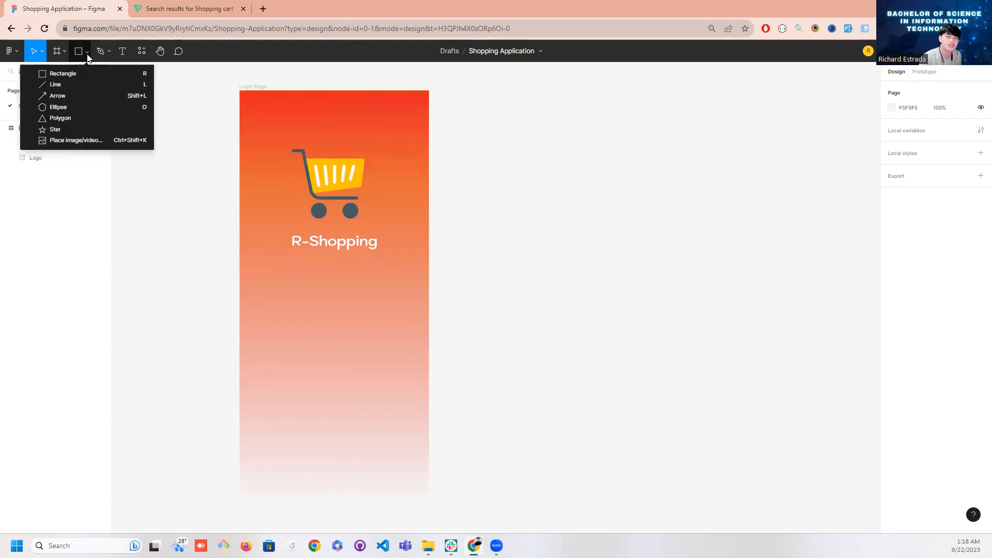
left_click(82, 82)
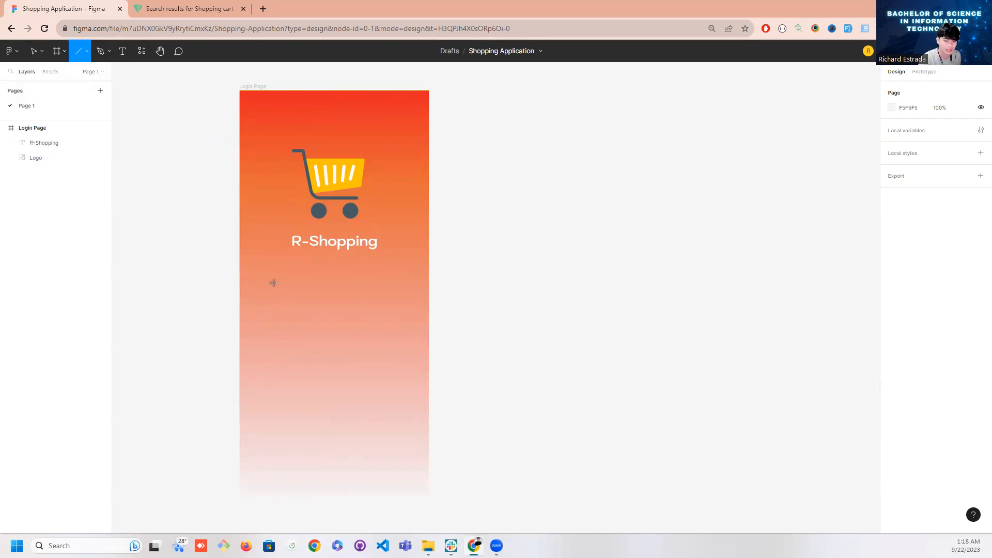
left_click_drag(249, 288, 418, 289)
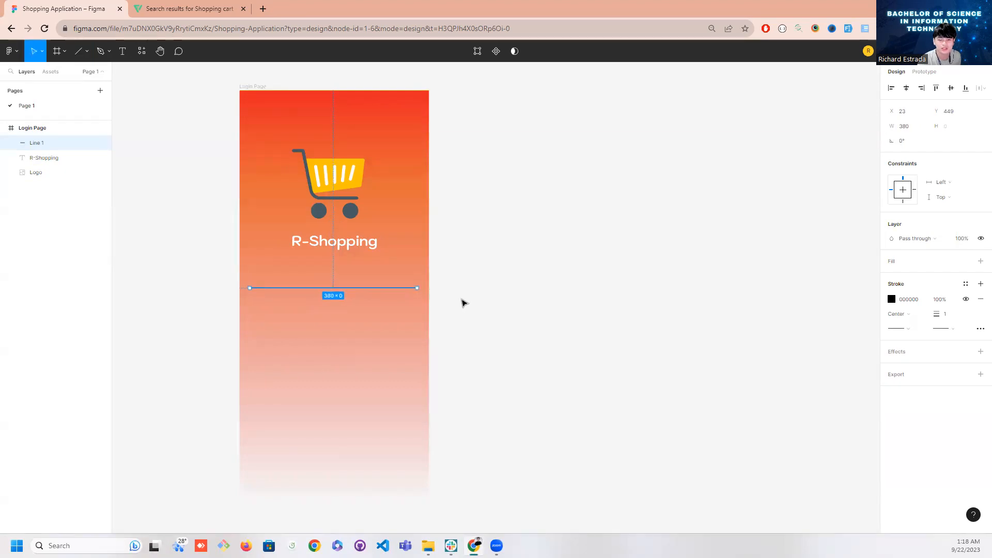
left_click(462, 301)
left_click(359, 288)
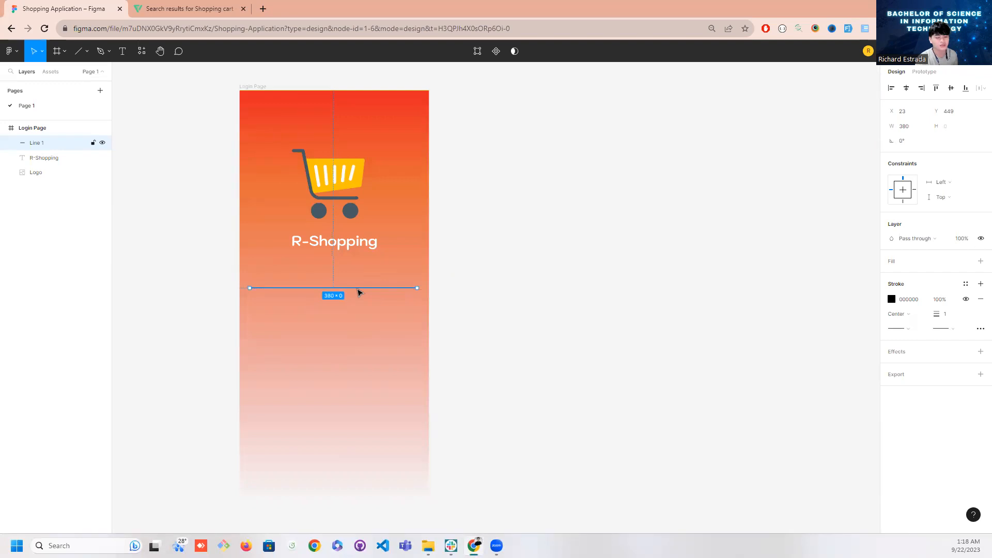
left_click(443, 308)
left_click(358, 289)
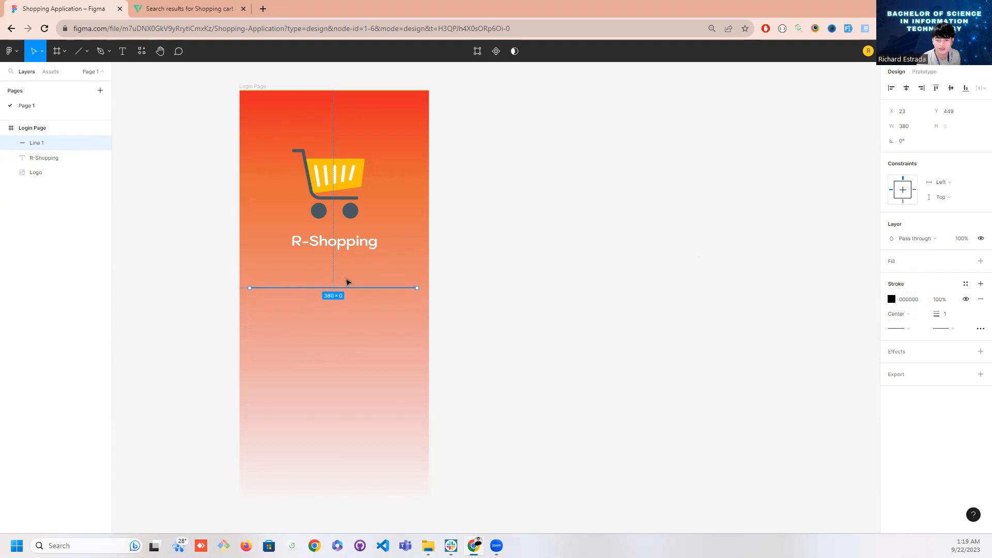
left_click(488, 318)
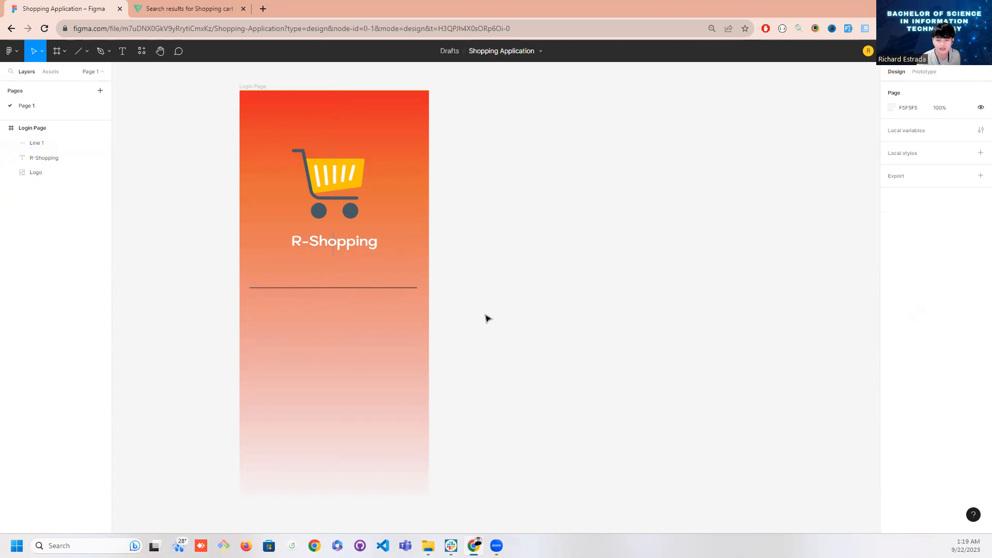
Change the divider line's stroke color to white (FFFFFF)
left_click(382, 288)
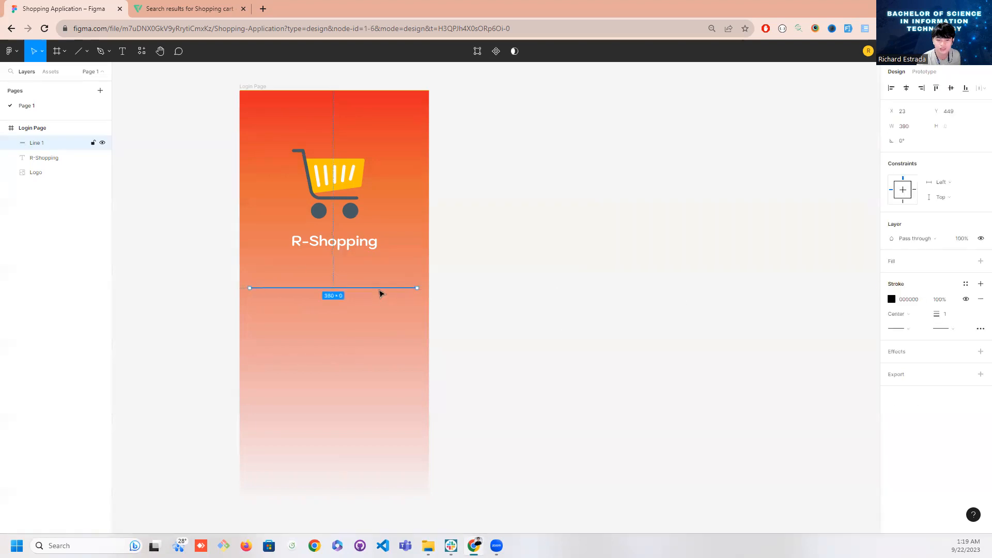
left_click(892, 303)
mouse_move(781, 351)
left_mouse_down()
mouse_move(753, 343)
mouse_move(719, 292)
left_mouse_up()
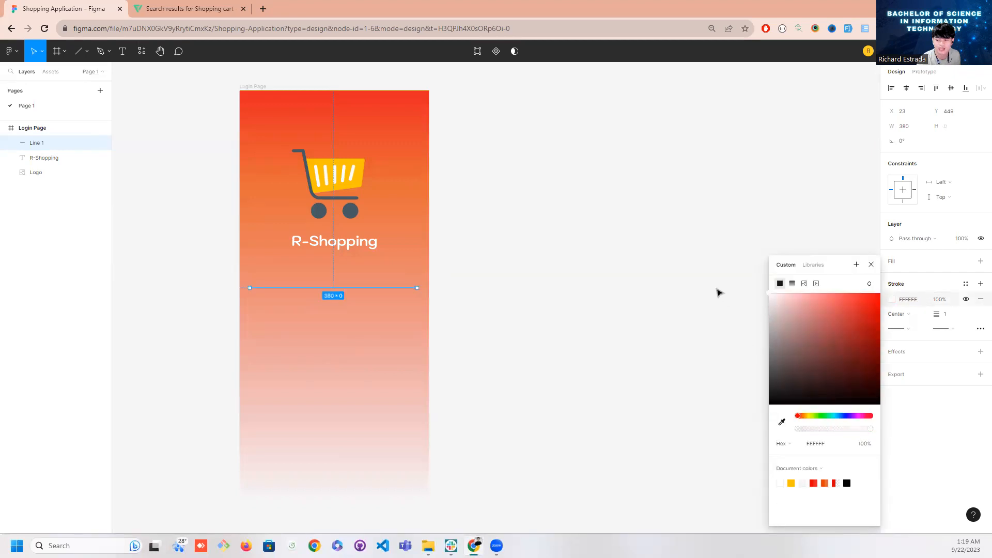
left_click(718, 291)
left_click(379, 288)
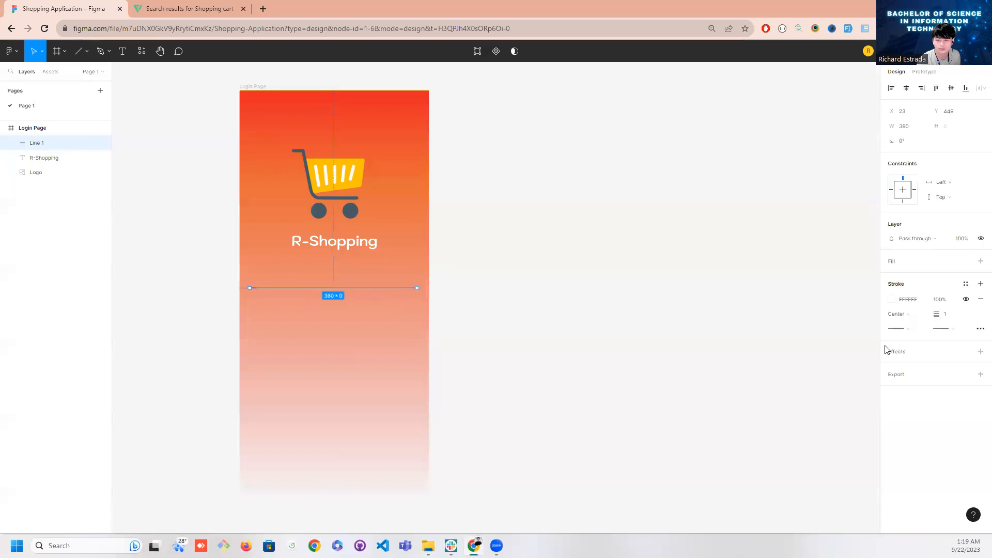
left_click(899, 328)
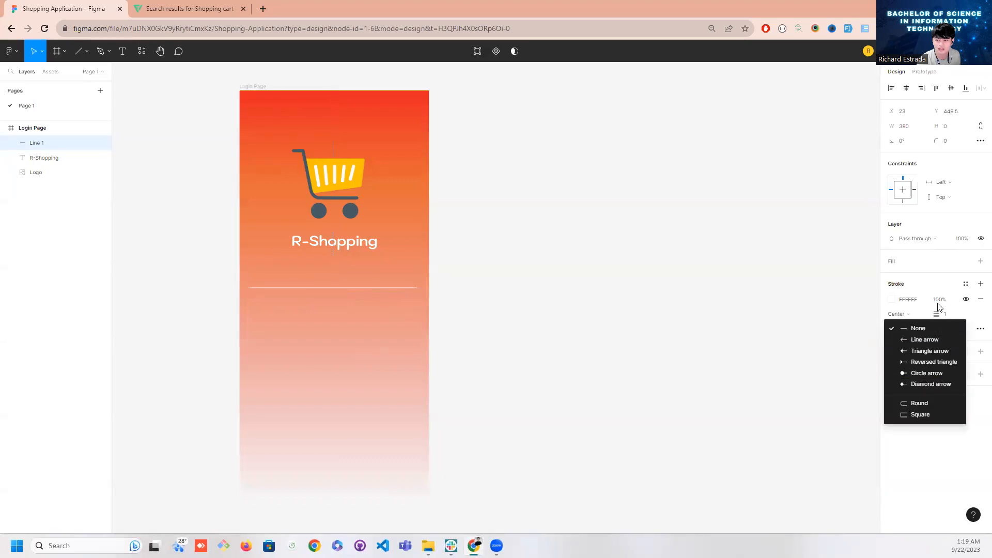
left_click(927, 278)
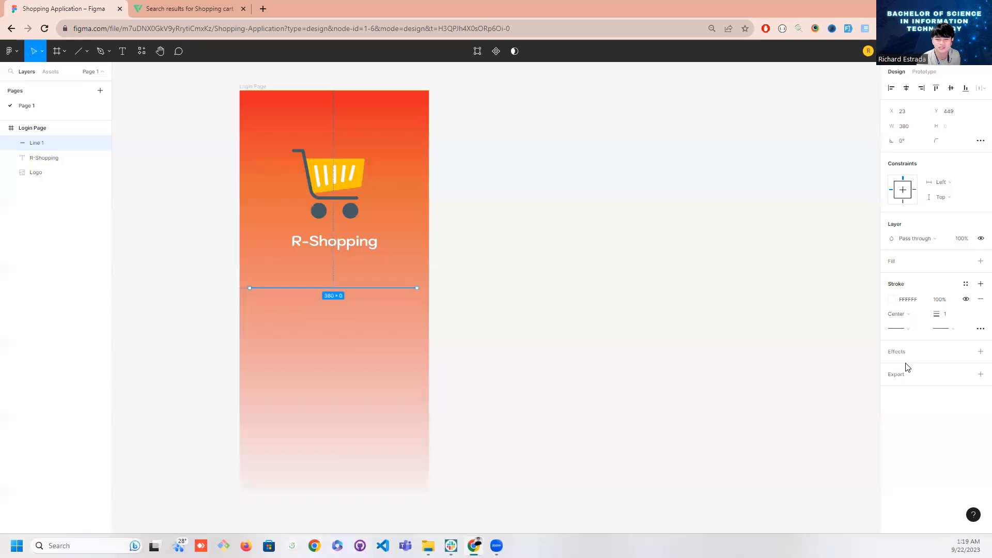
left_click(516, 345)
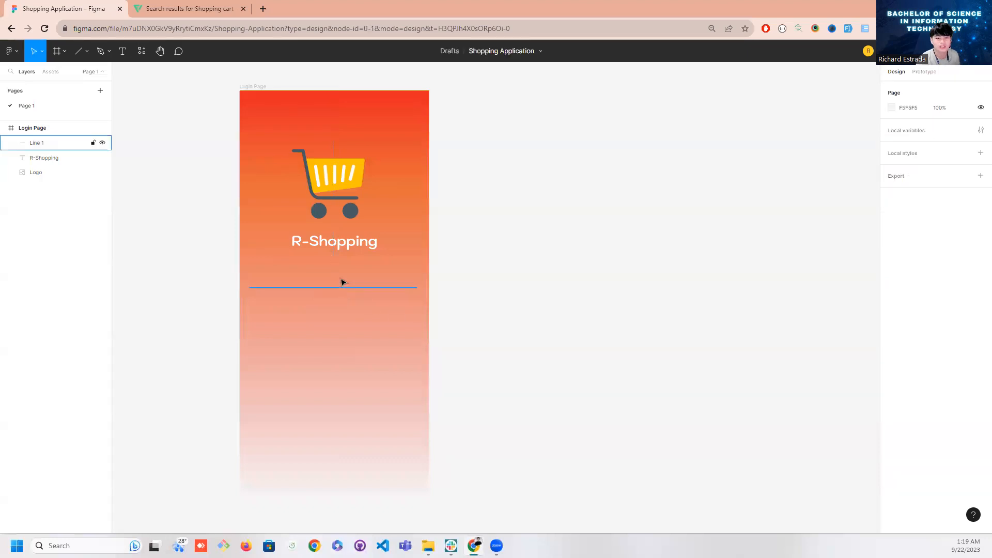
Duplicate the R-Shopping text to just above the line, at about X 23, Y 395, and change the copy's wording to "username"
left_click(335, 250)
left_click_drag(334, 249, 292, 276)
double_click(293, 275)
type("username")
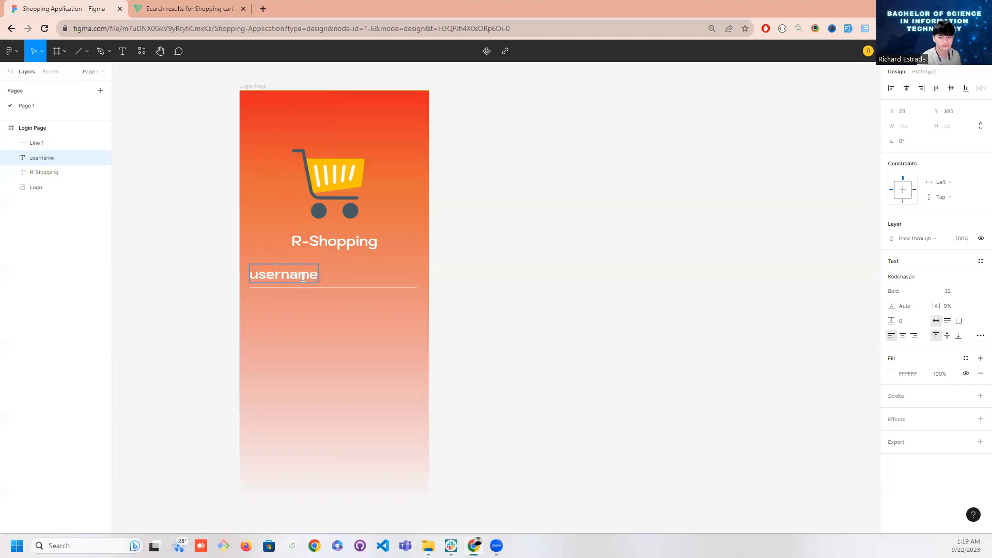
Set the username text's font size to 20
left_click(960, 293)
left_click(974, 294)
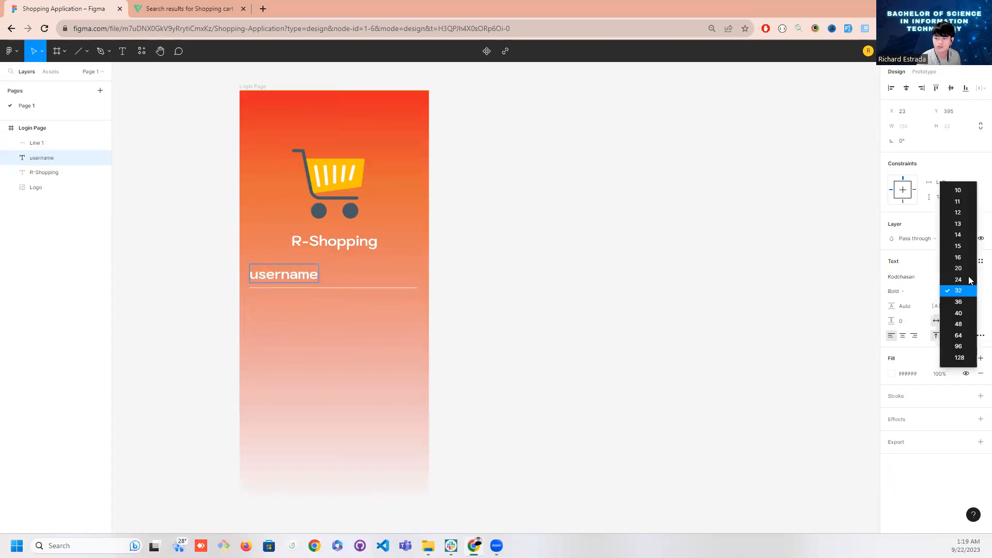
left_click(967, 257)
left_click(308, 262)
left_click(329, 280)
left_click(308, 278)
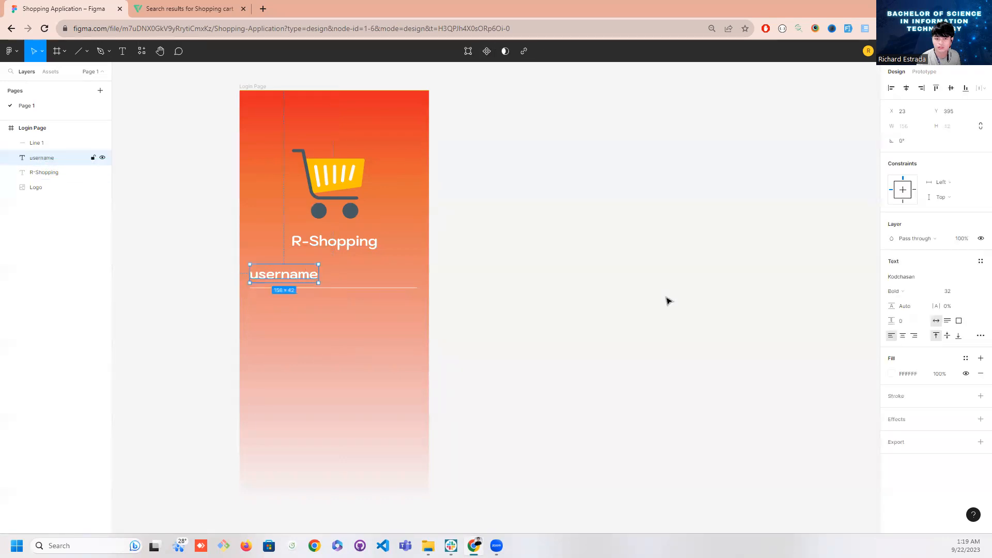
left_click(972, 292)
left_click(965, 249)
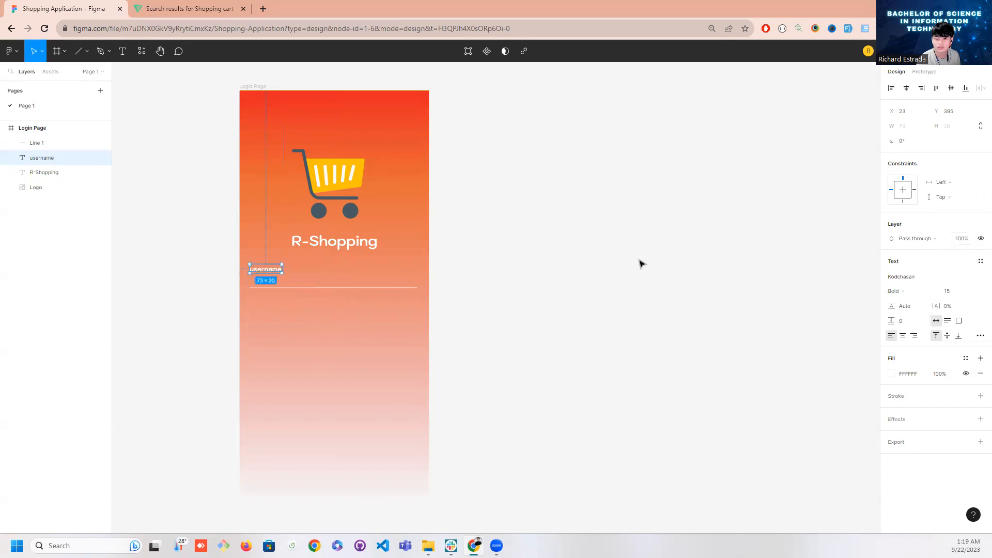
left_click(971, 292)
left_click(965, 303)
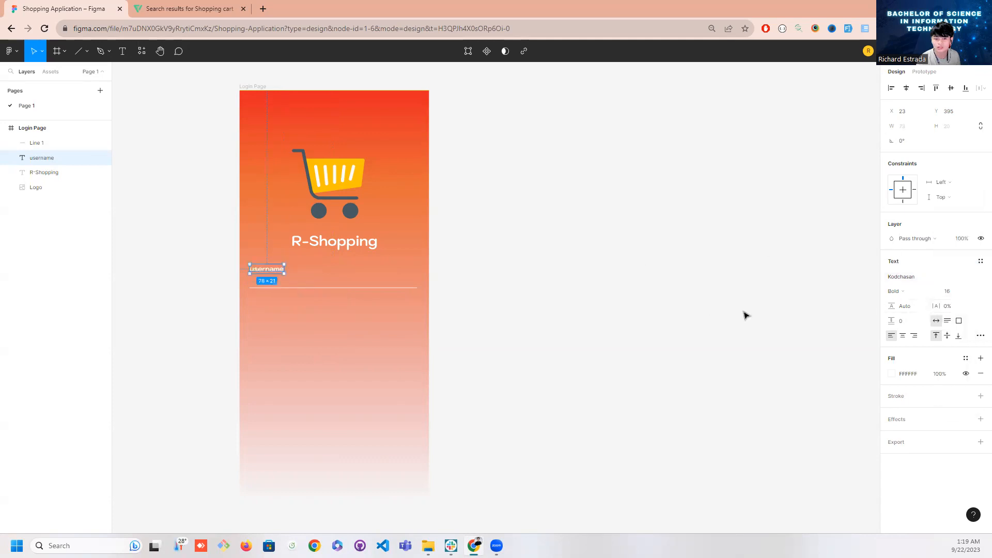
left_click(971, 294)
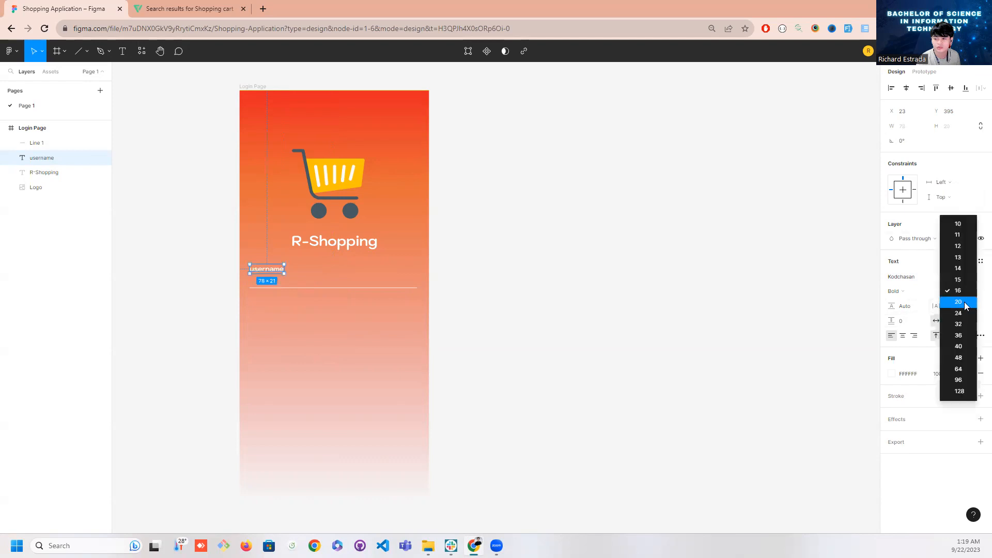
left_click(963, 302)
Set the username text's weight to Regular and move it down closer to the line, at about Y 412
left_click(909, 292)
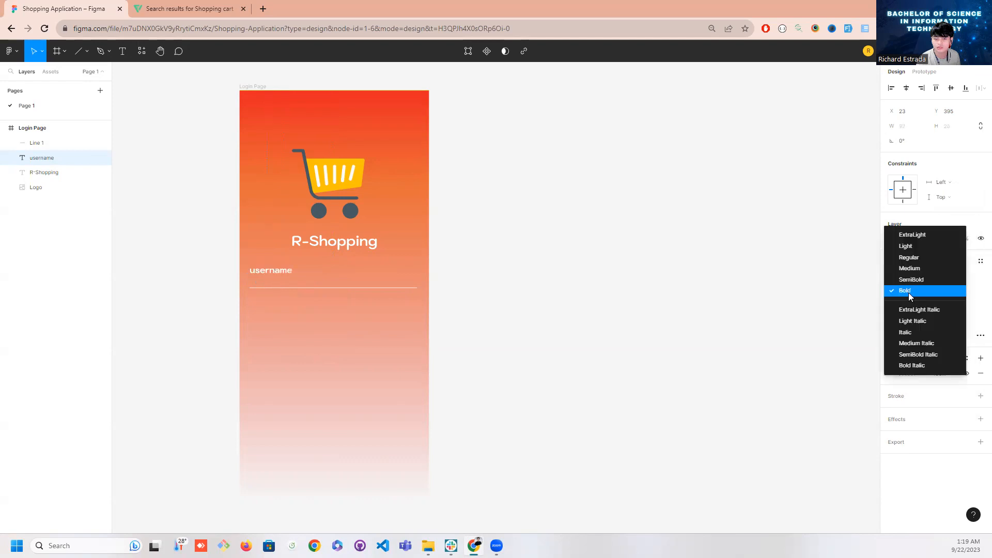
left_click(909, 257)
left_click(568, 299)
left_click_drag(285, 268, 284, 279)
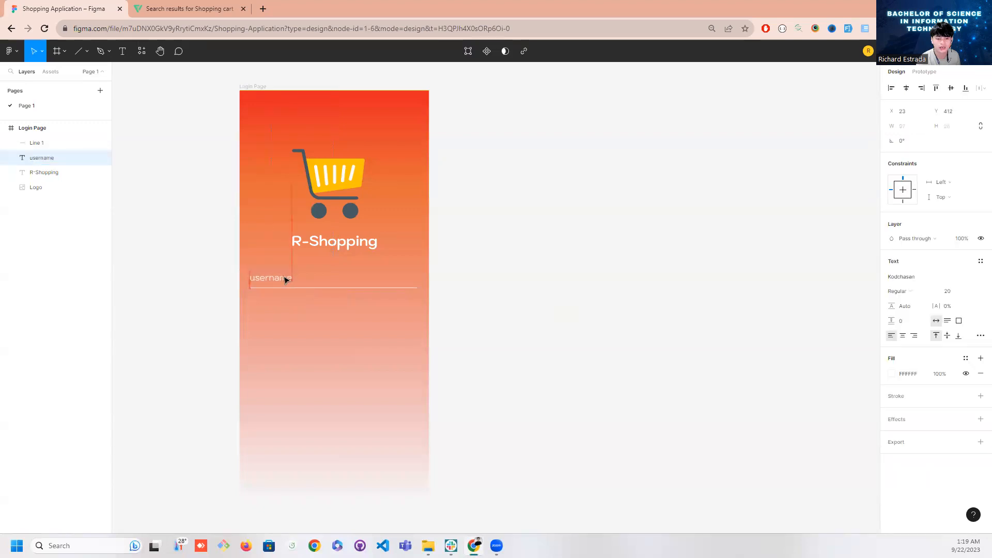
left_click(472, 304)
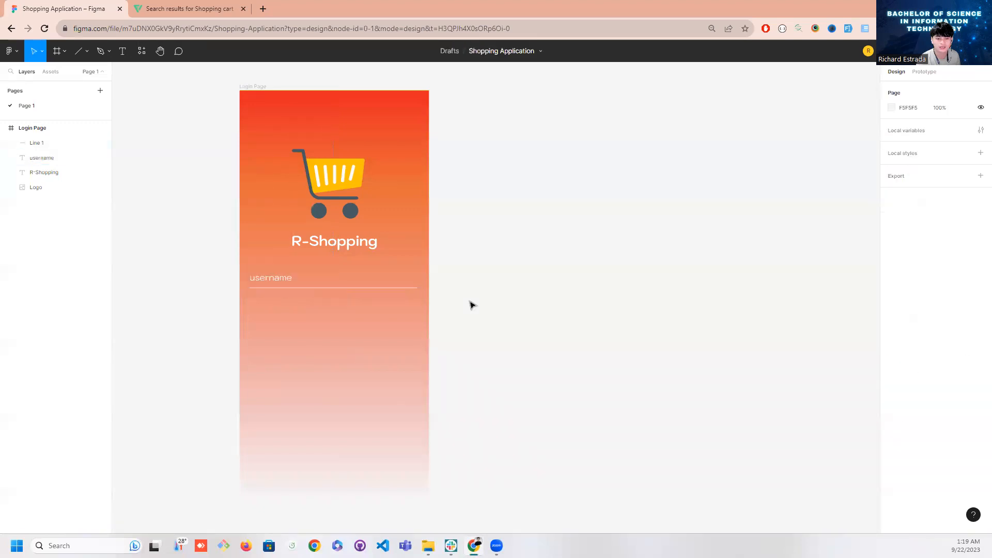
Change the username text's fill to the light grey F2F2F2
left_click(287, 279)
left_click(892, 374)
type("E1F1F1")
key("Return")
mouse_move(734, 303)
left_mouse_down()
mouse_move(722, 298)
mouse_move(717, 308)
left_mouse_up()
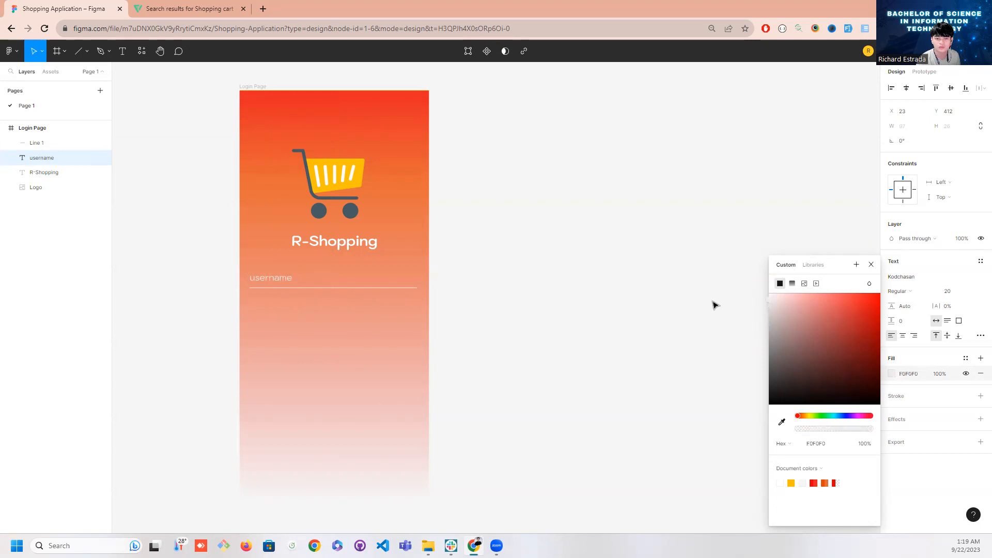
left_click(545, 315)
left_click(285, 283)
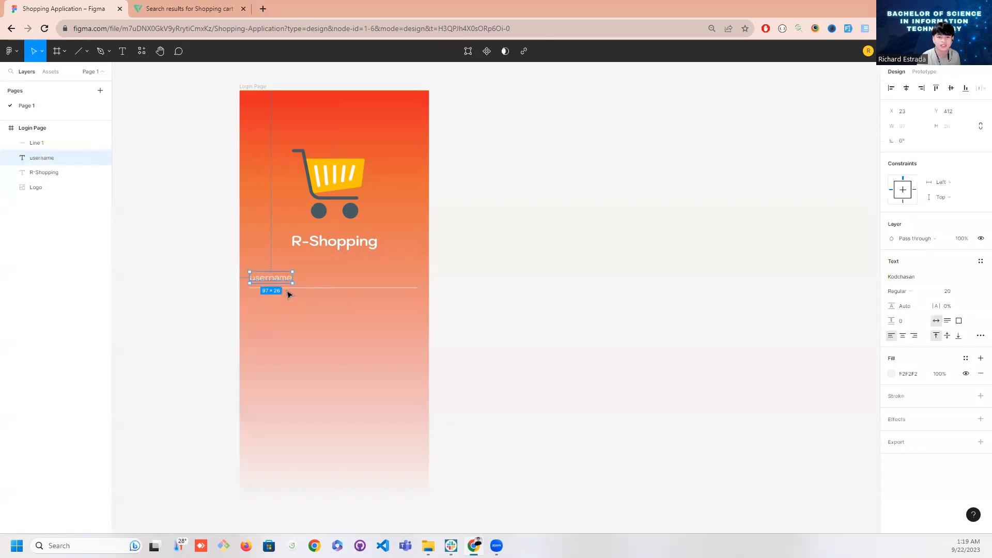
left_click(311, 286, "shift")
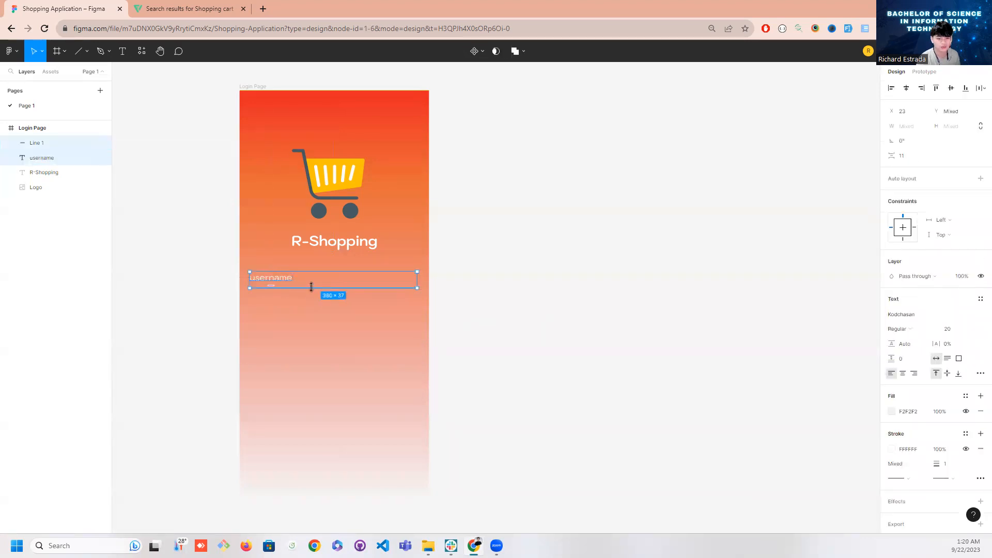
left_click(491, 290)
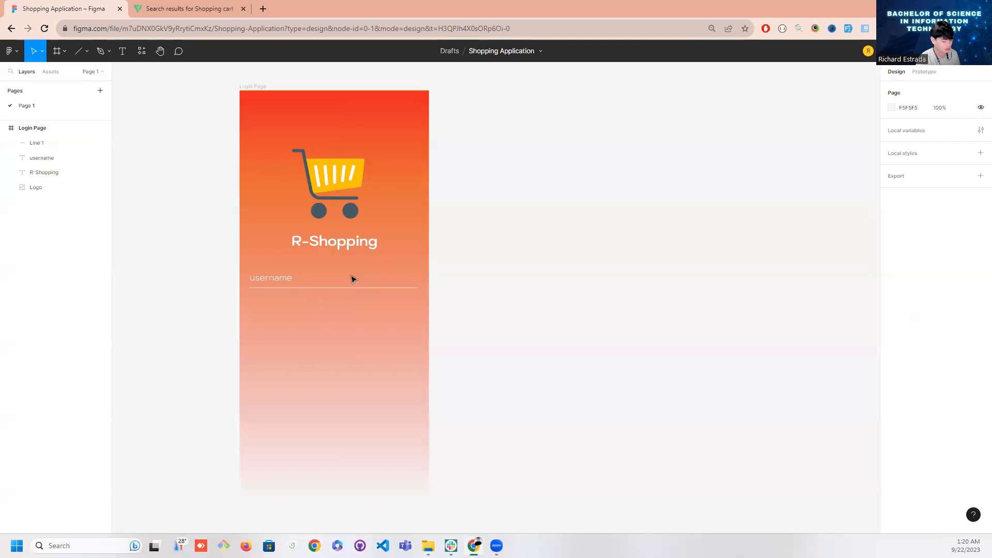
left_click(279, 285)
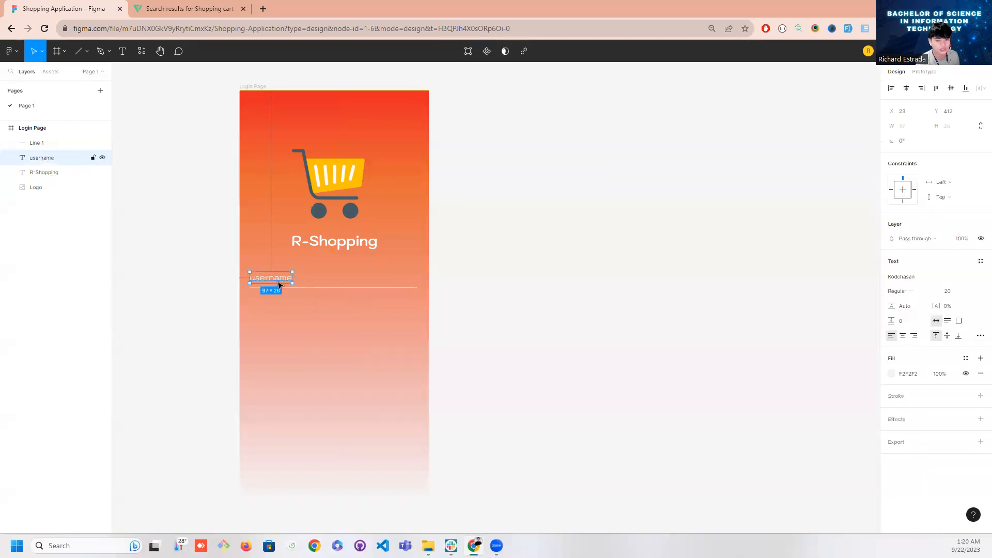
left_click(308, 288, "shift")
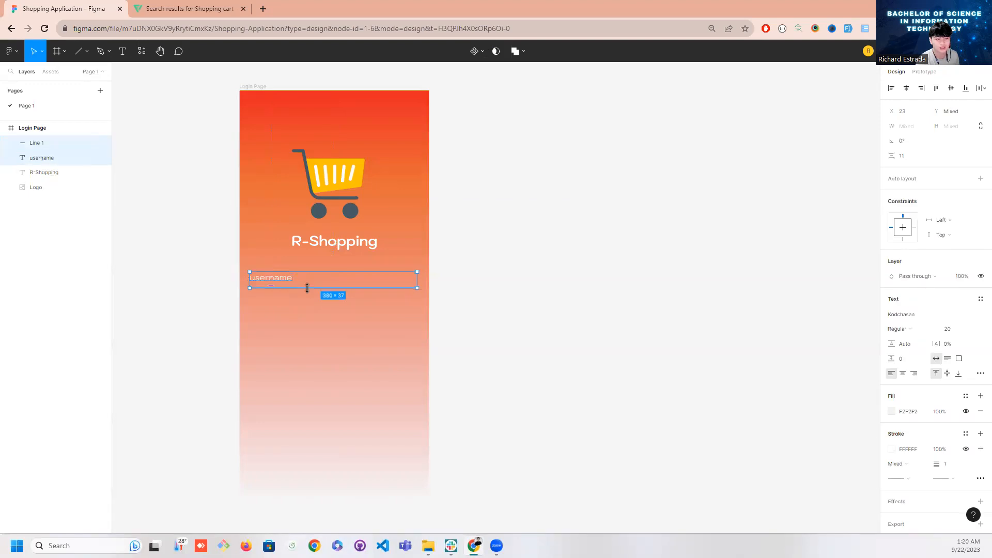
left_click(55, 174)
left_click(47, 161)
left_click(47, 171, "shift")
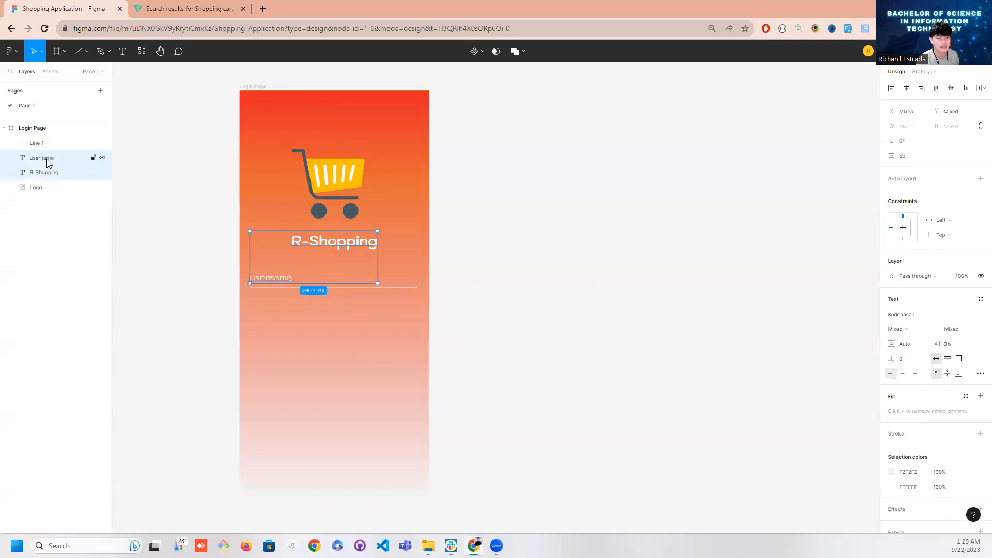
left_click(48, 163)
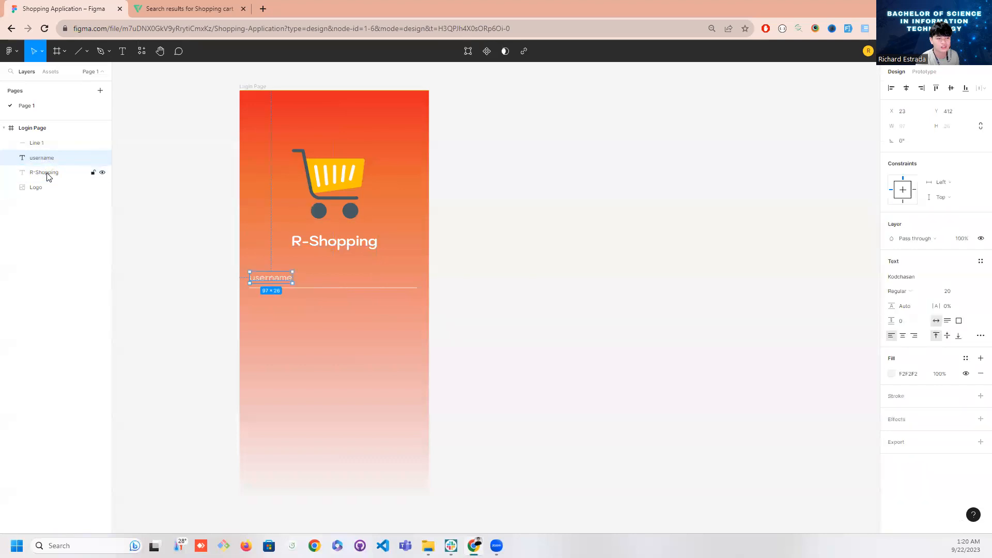
left_click(514, 355)
Duplicate the username text together with its line and place the copy directly beneath, with the text at about X 23, Y 484
left_click(284, 278)
left_click(312, 288, "shift")
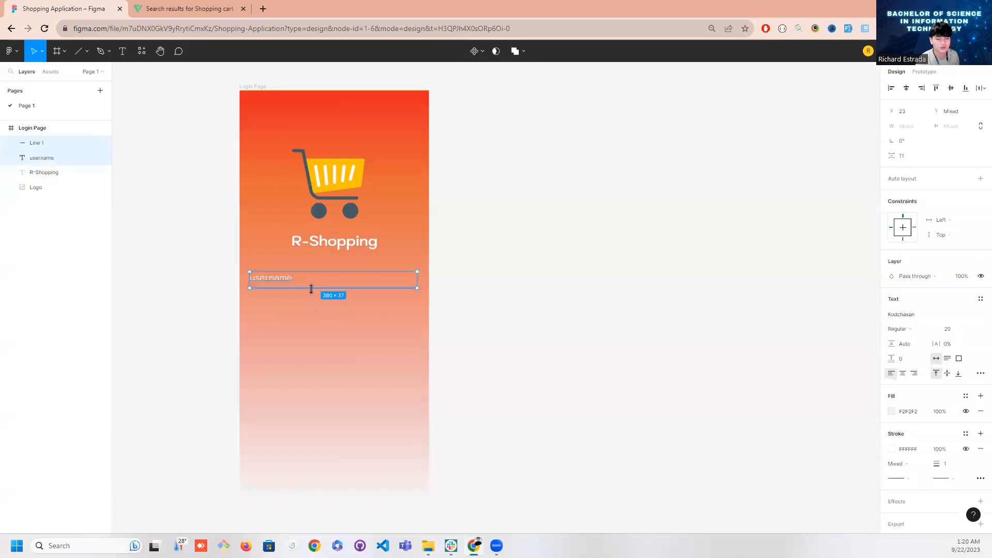
key("ctrl+d")
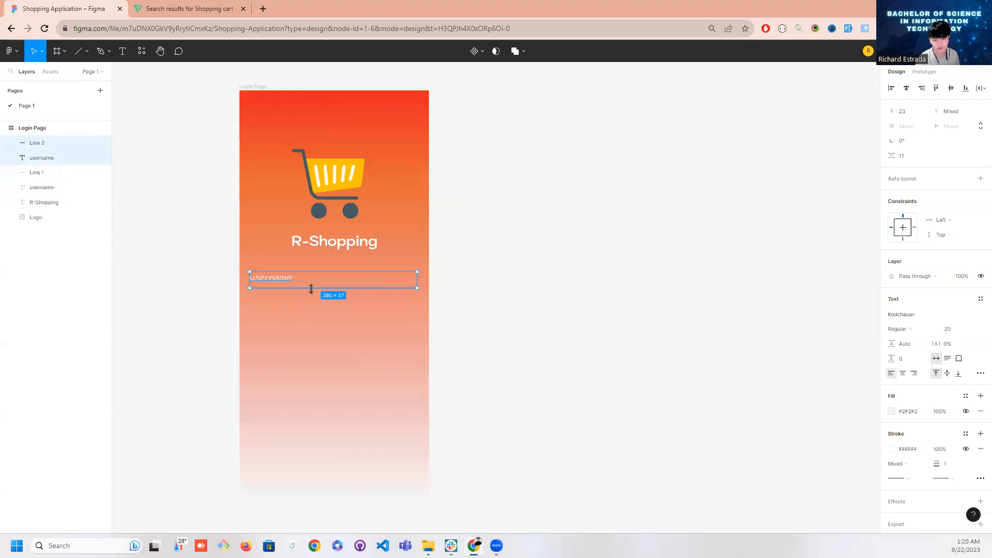
left_click_drag(321, 290, 281, 314)
Change the duplicated username text's wording to "password"
double_click(279, 313)
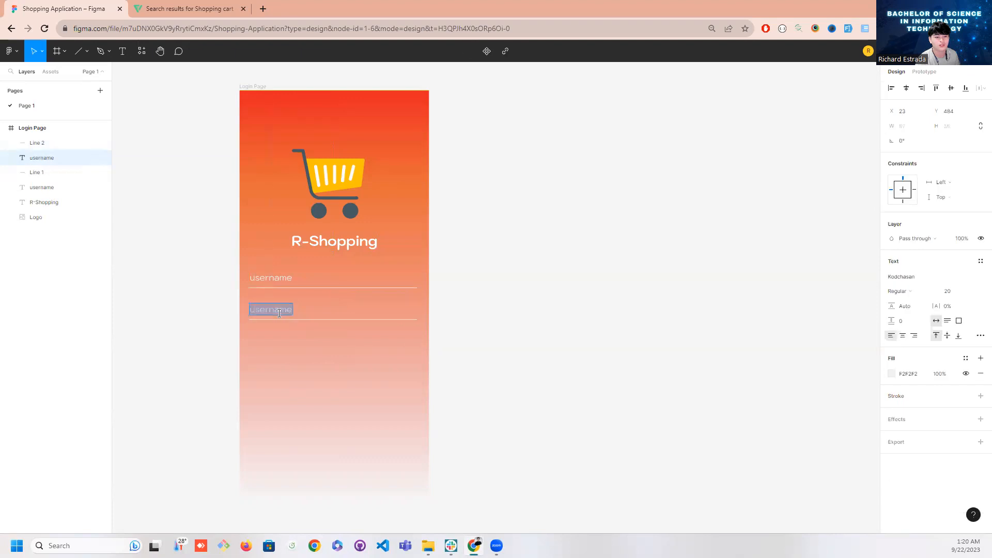
type("passowr")
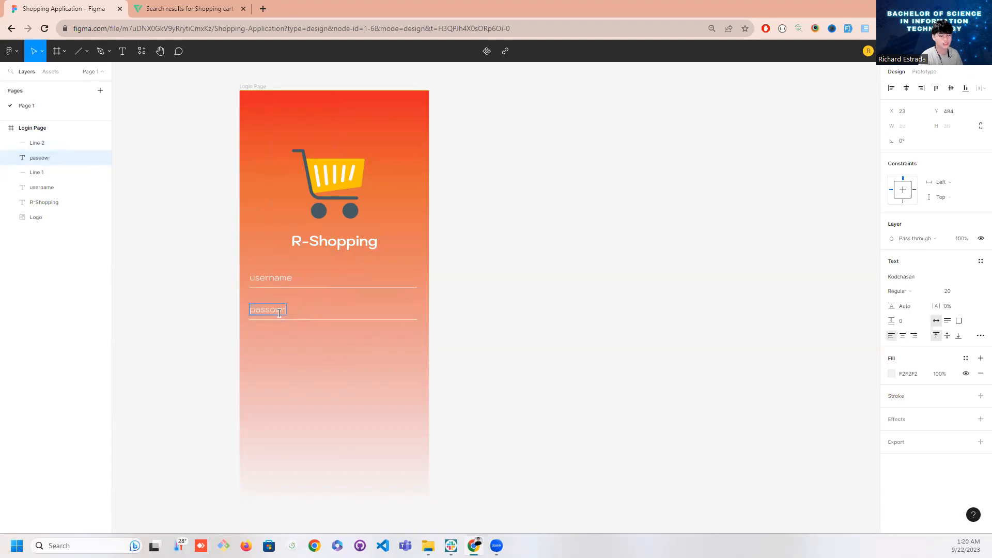
key("BackSpace")
key("BackSpace")
key("BackSpace")
type("word")
left_click(292, 345)
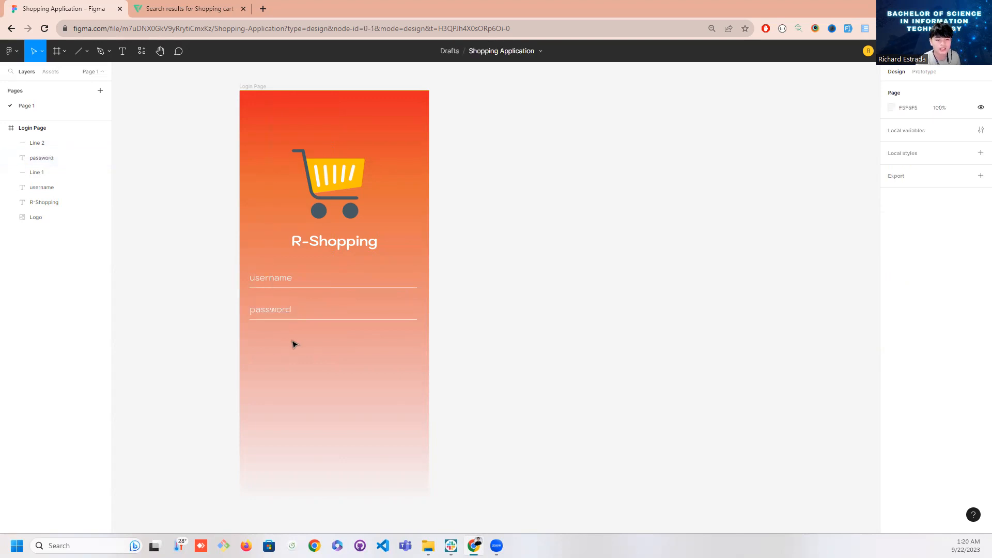
left_click(284, 286)
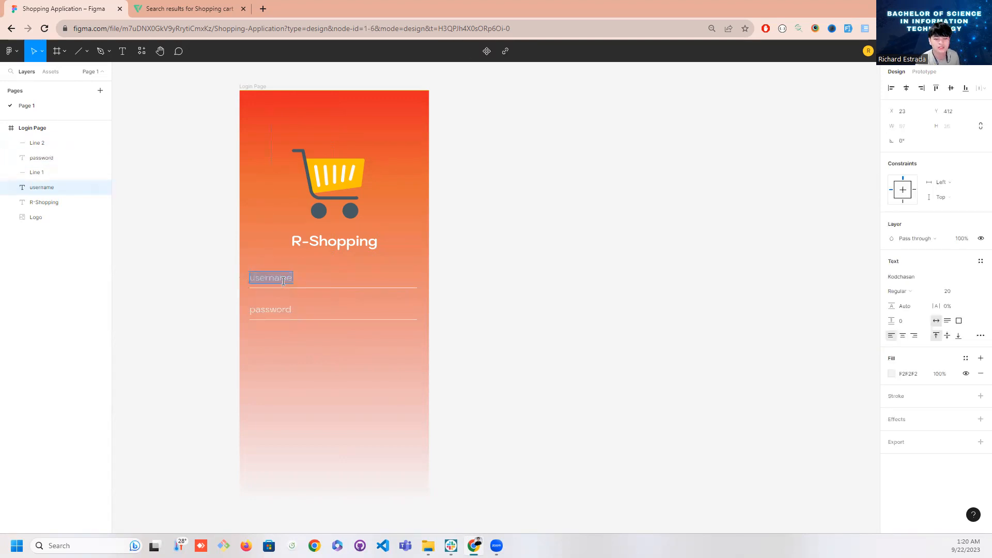
left_click(288, 339)
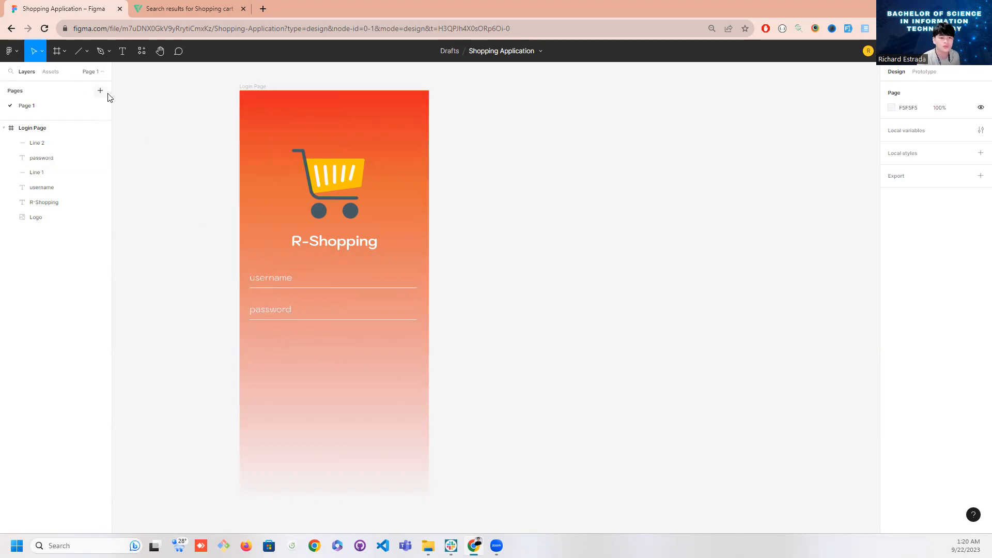
Draw a rectangle about 380 × 68 below the password line, at about X 23, Y 557, matching the line's width
left_click(65, 53)
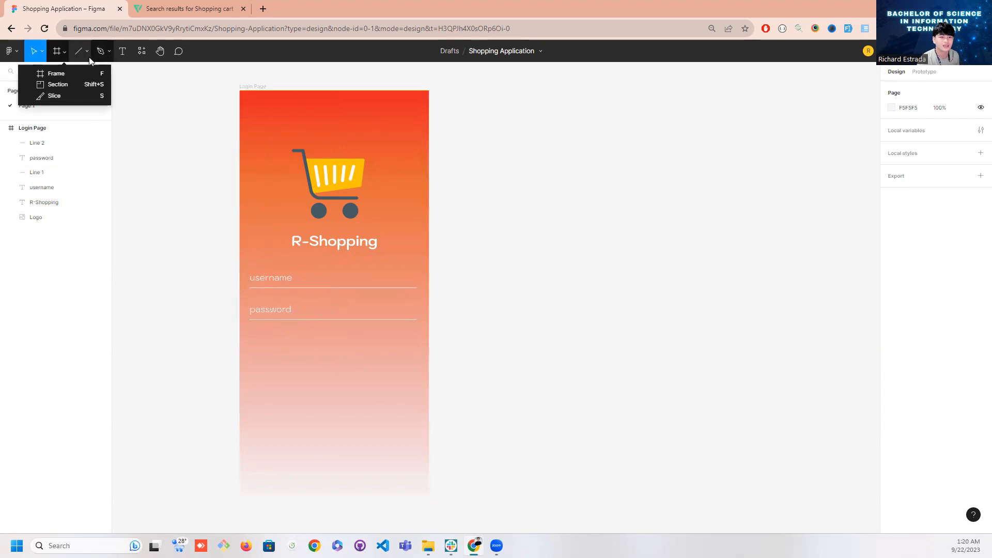
left_click(88, 54)
left_click(86, 75)
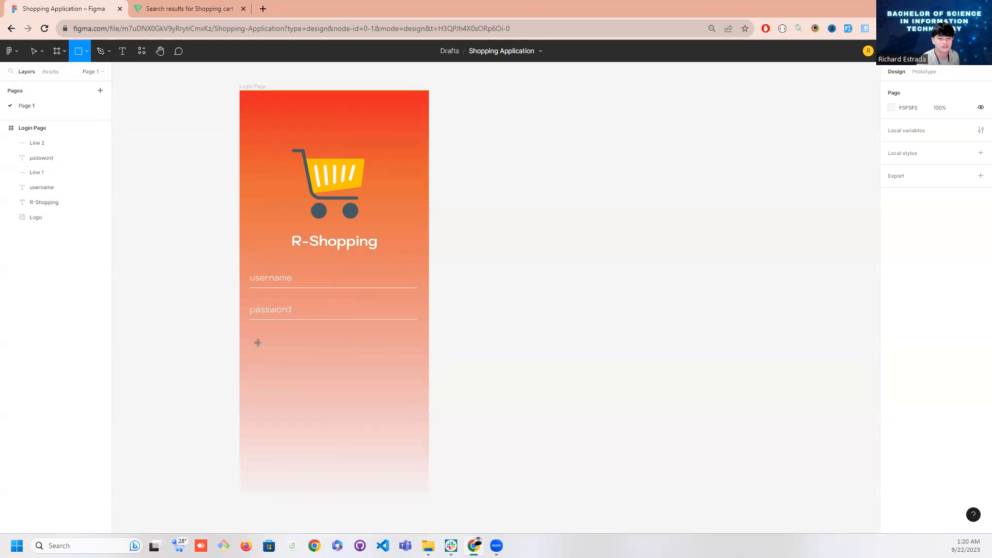
left_click_drag(250, 336, 417, 365)
left_click_drag(251, 341, 249, 341)
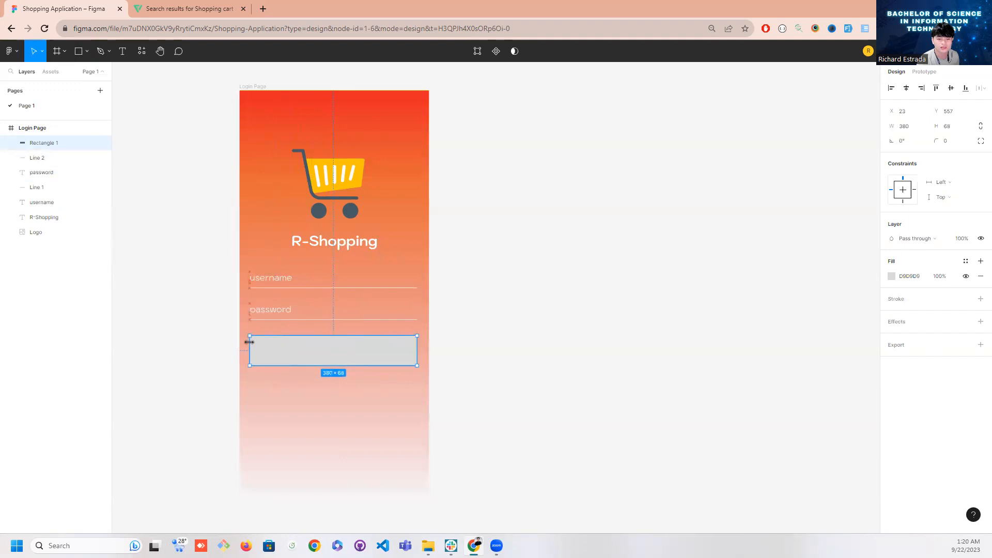
Round the corners of the rectangle below the password line with a corner radius of 100
left_click(946, 142)
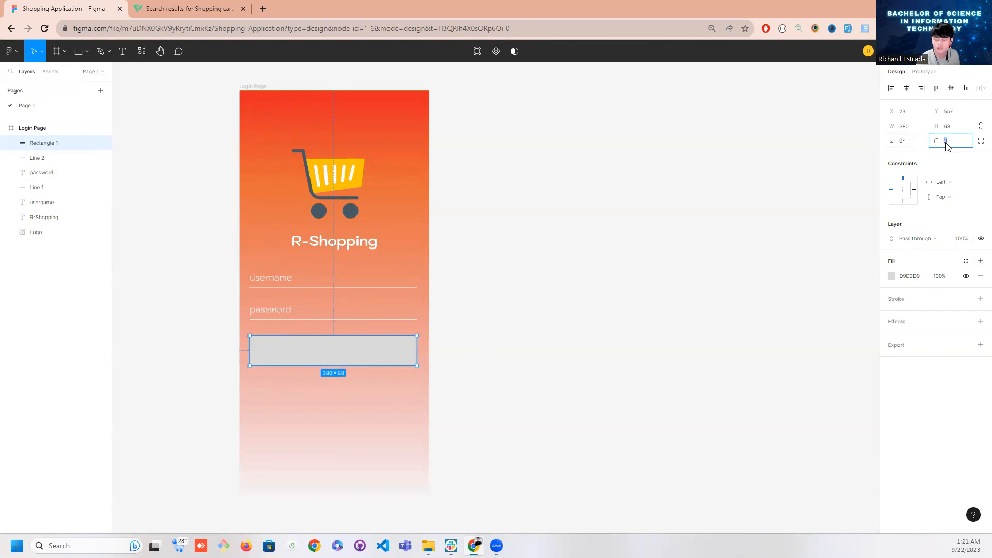
type("100")
key("Return")
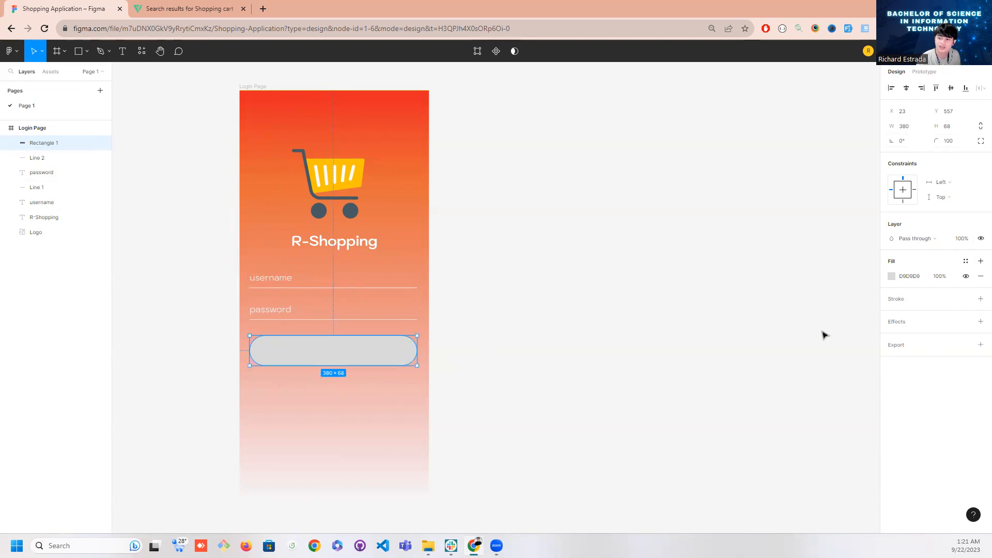
Try a linear gradient fill on the rounded rectangle, starting in yellow and ending in a transparent grey
left_click(892, 277)
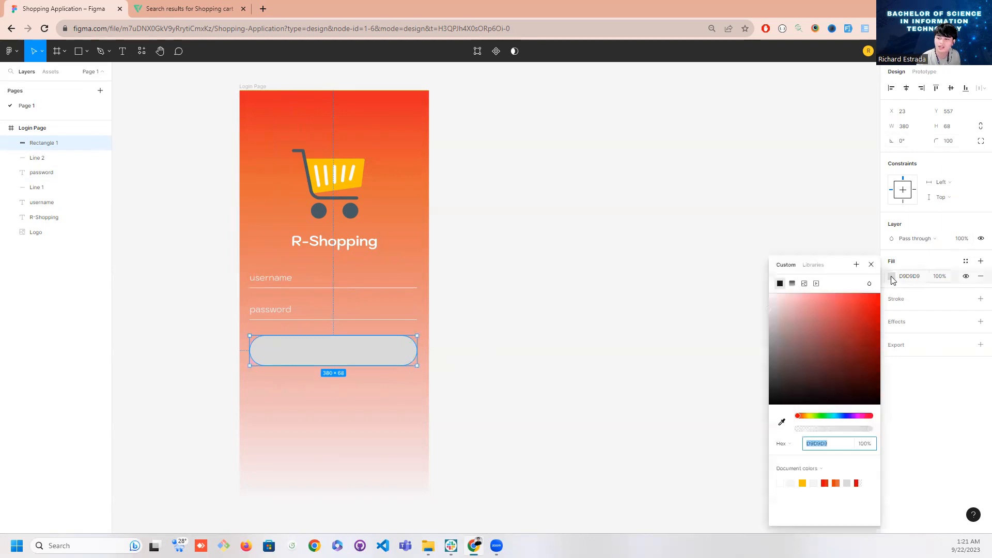
left_click(792, 284)
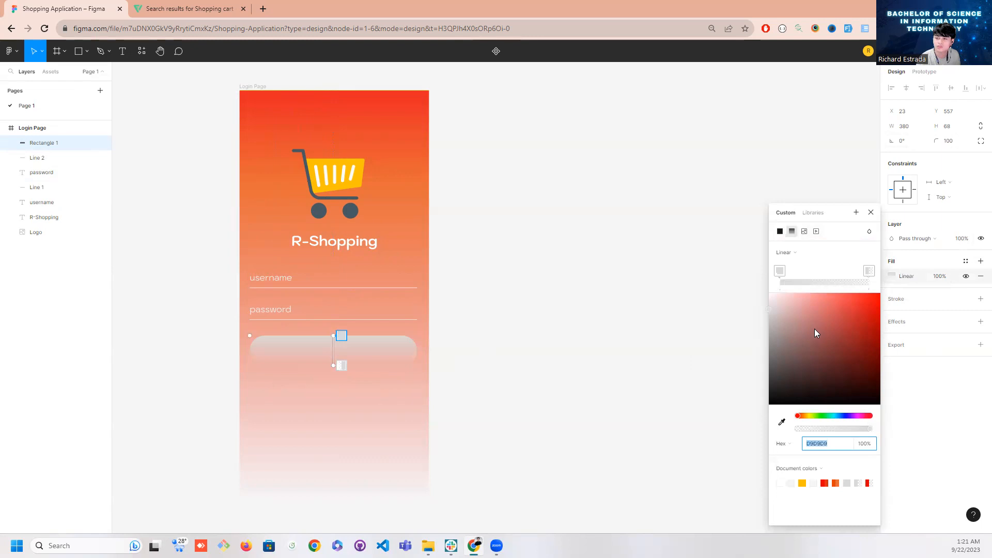
left_click(866, 309)
left_click_drag(882, 316, 890, 310)
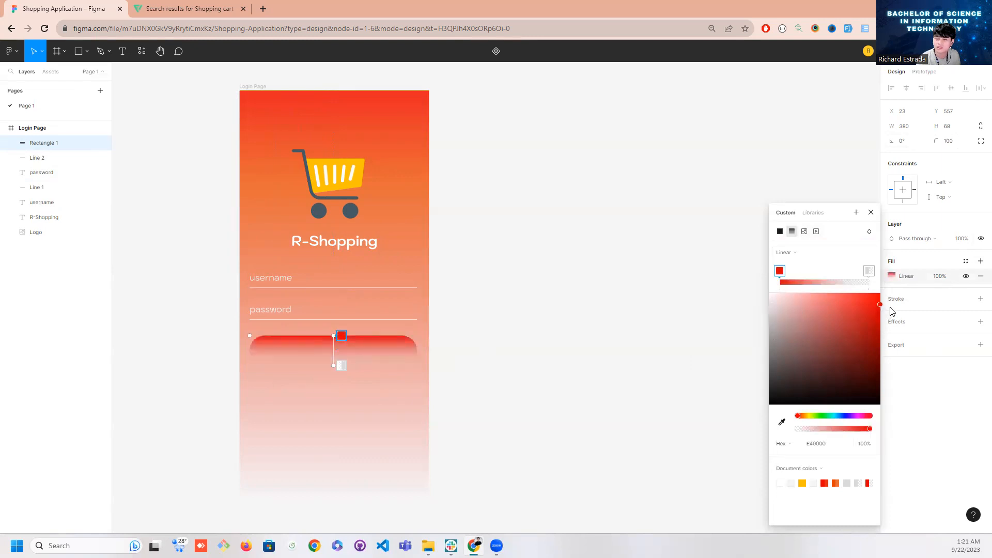
left_click(810, 416)
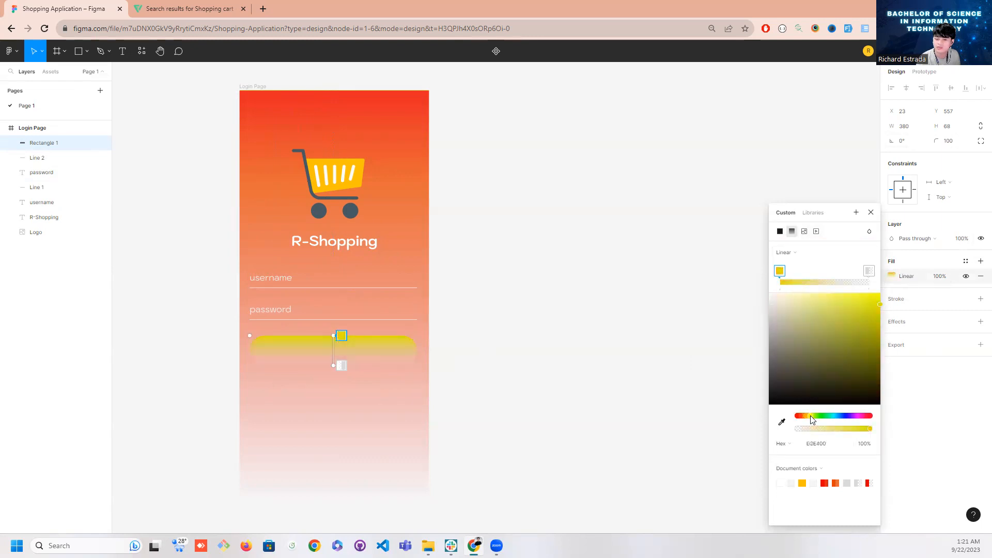
left_click(869, 271)
left_click_drag(868, 337, 733, 317)
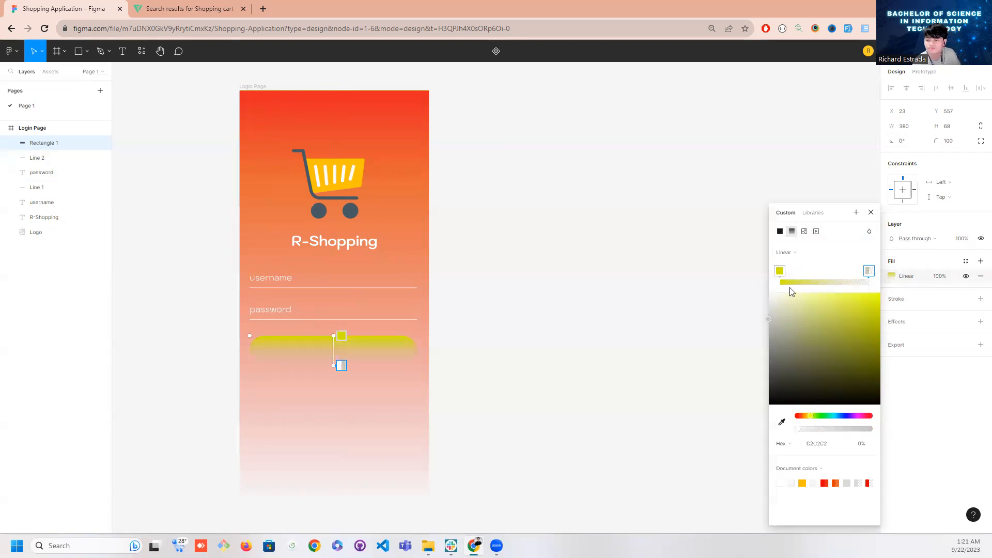
Give the rounded rectangle a solid fill sampled from the cart's yellow, lightened slightly to about FFCB2E
left_click(780, 231)
left_click_drag(822, 312, 804, 261)
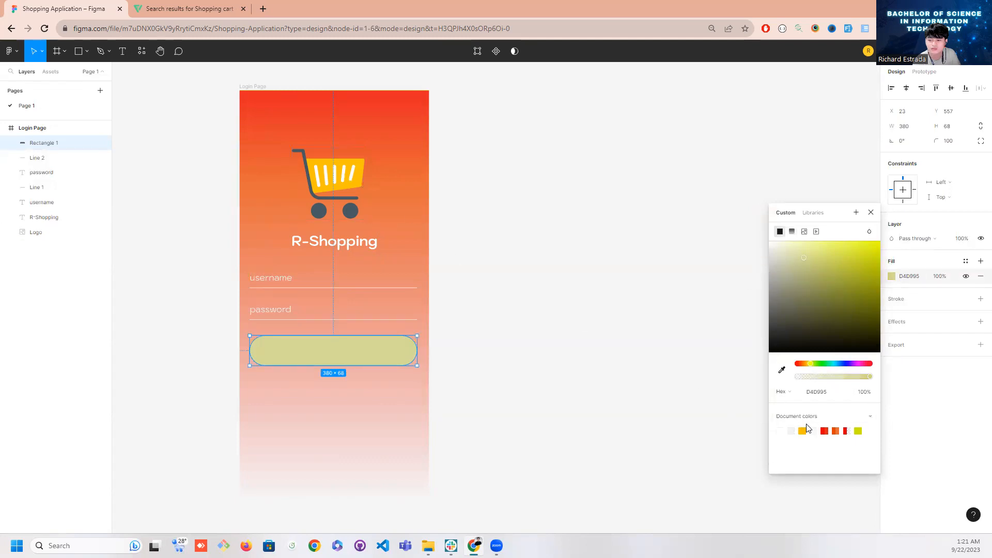
left_click(782, 369)
left_click(358, 182)
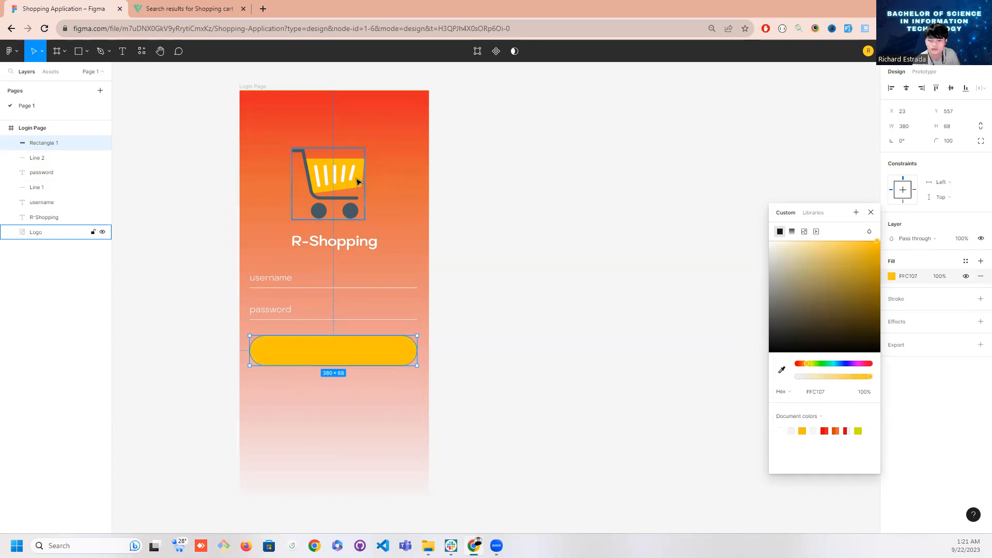
left_click_drag(861, 256, 861, 232)
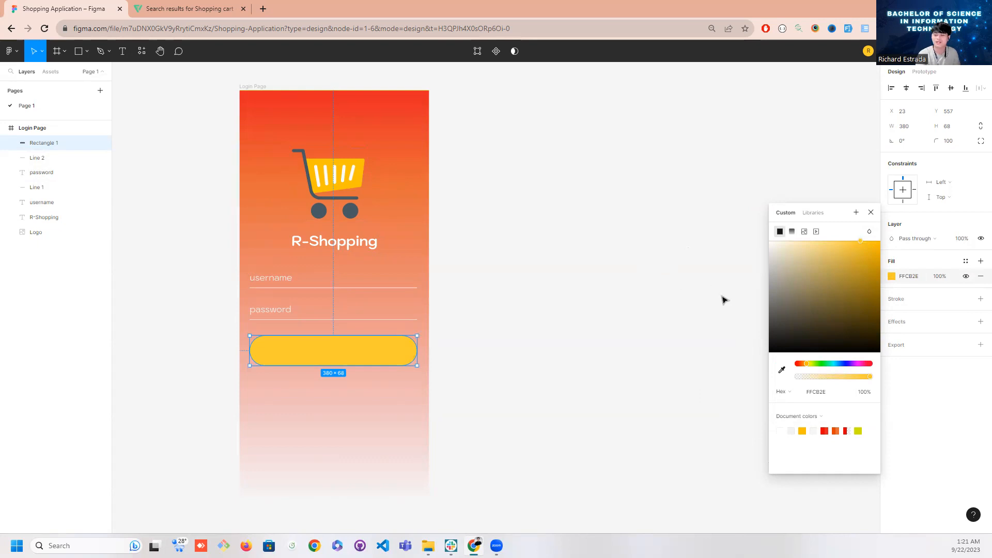
Dismiss the prompt about moving the file and shift the yellow rectangle slightly down, away from the password line
left_click(727, 337)
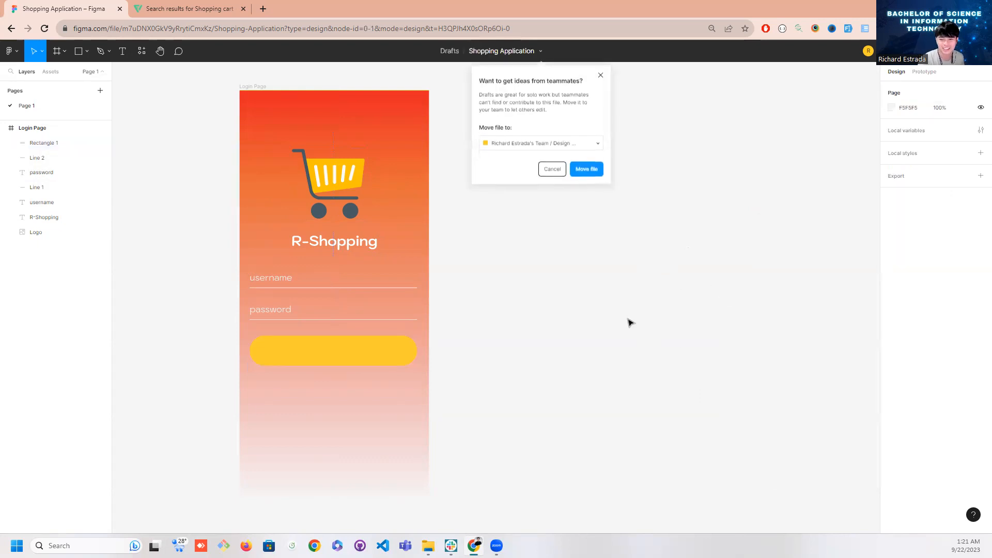
left_click(601, 75)
left_click(382, 355)
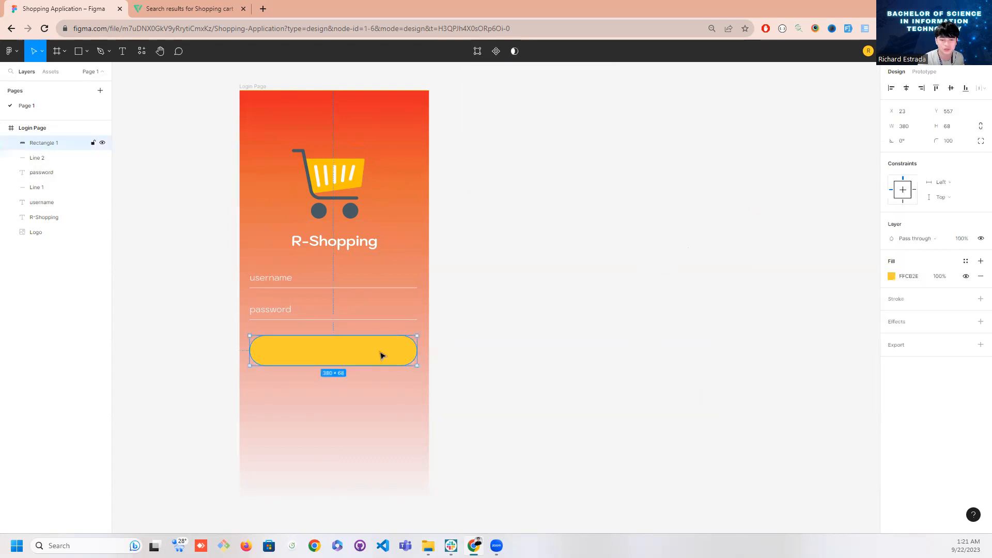
left_click_drag(380, 356, 381, 359)
left_click(528, 380)
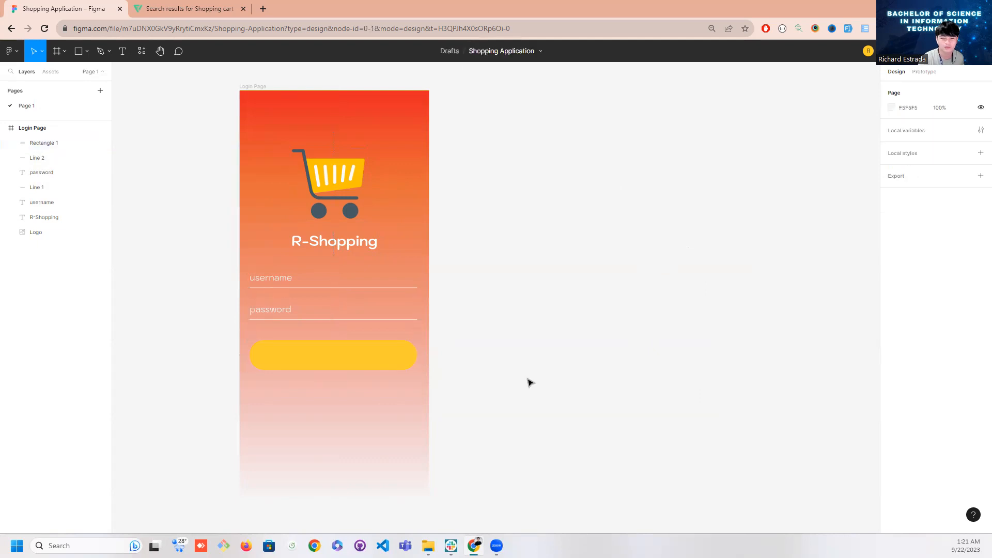
Duplicate the password text, place the copy over the yellow button at about X 140, Y 581, and bring it in front of the rectangle
left_click(275, 309)
key("ctrl+d")
left_click_drag(285, 316, 336, 356)
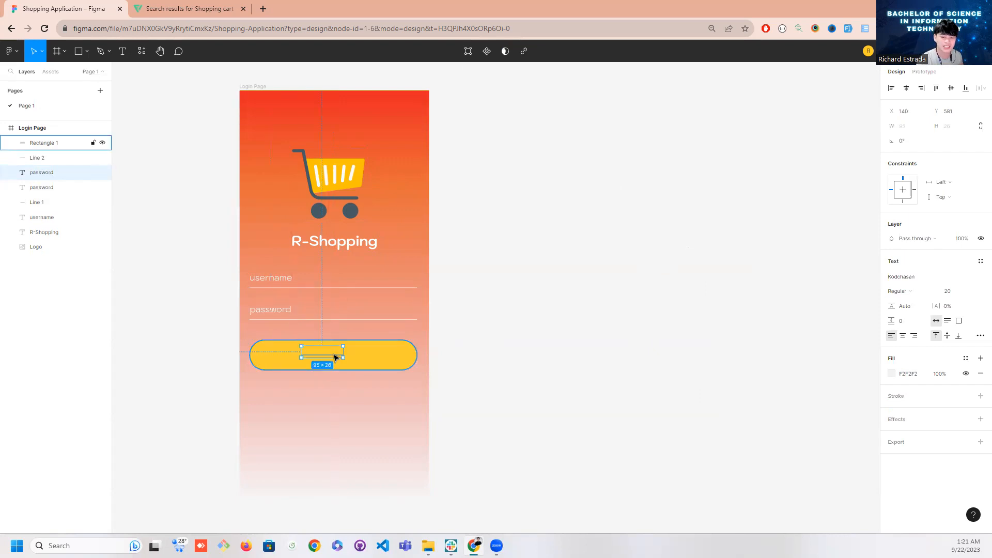
left_click(279, 310)
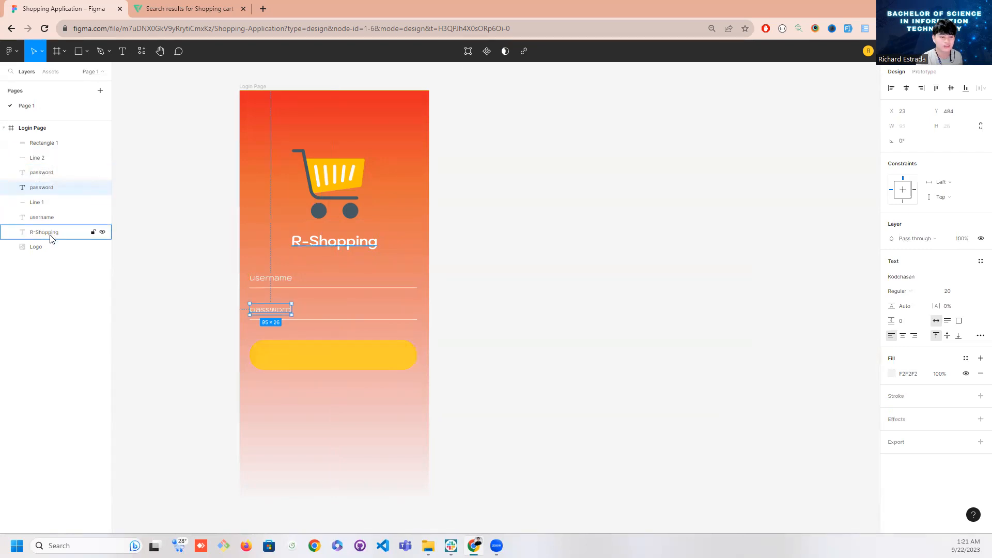
left_click(37, 174)
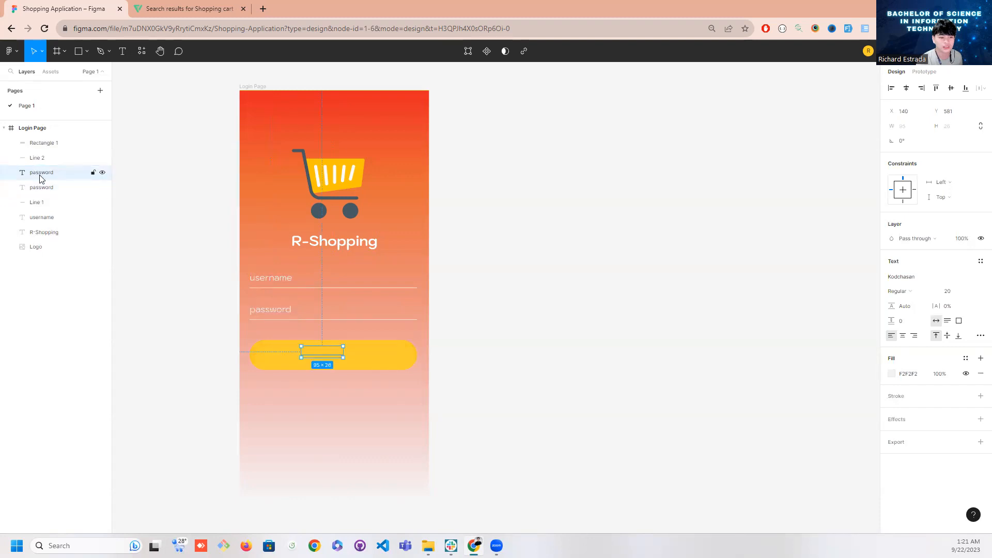
left_click_drag(41, 179, 58, 141)
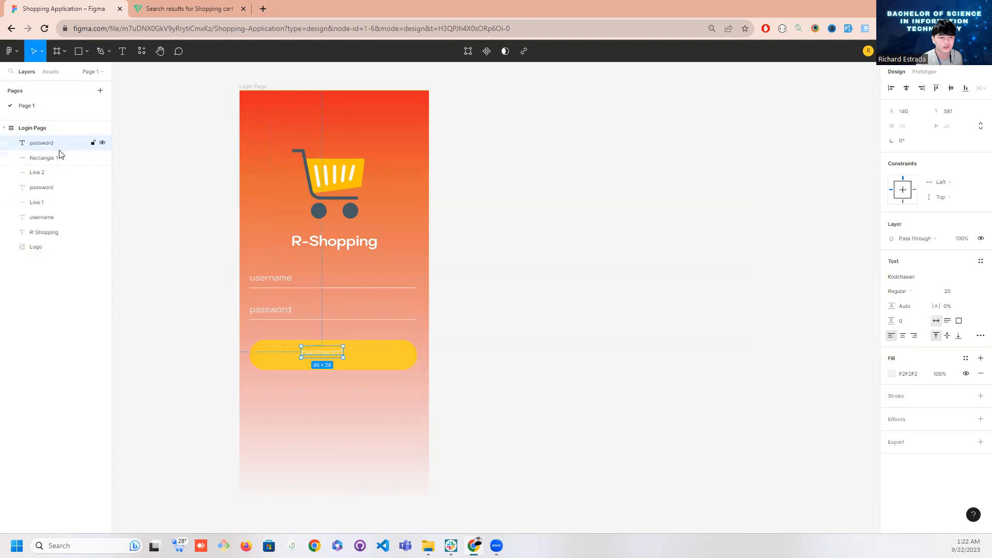
Change the wording of the text on the yellow button to "Login"
key("Return")
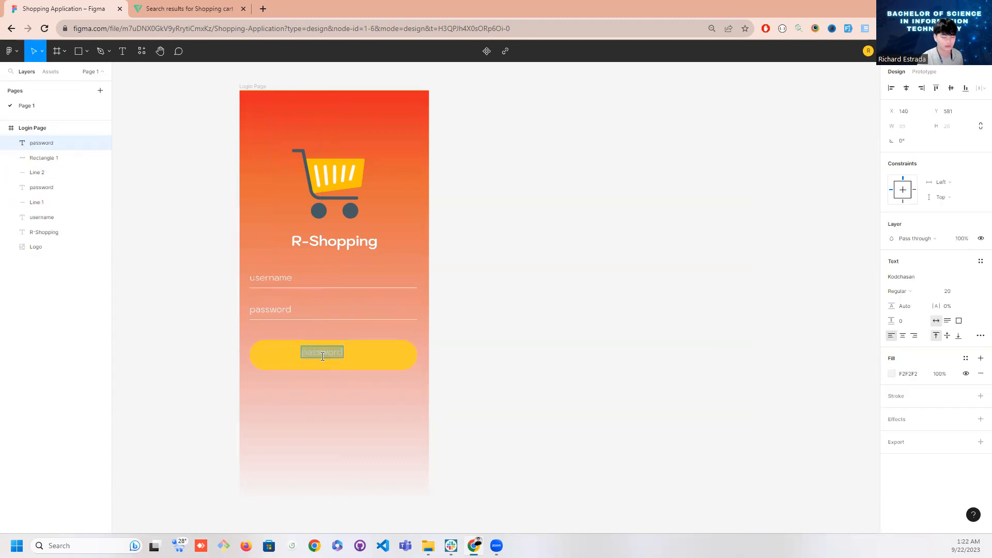
type("Loging")
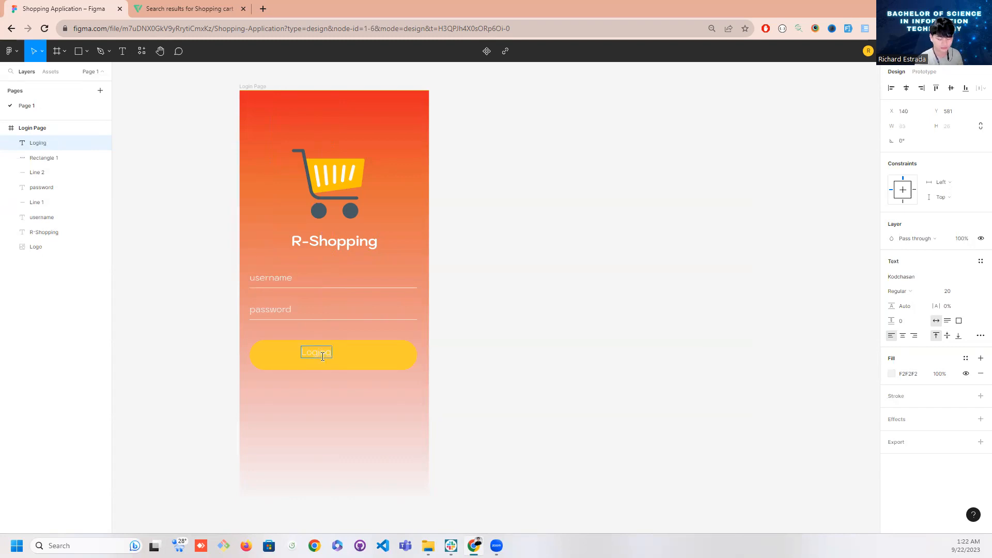
key("BackSpace")
key("Escape")
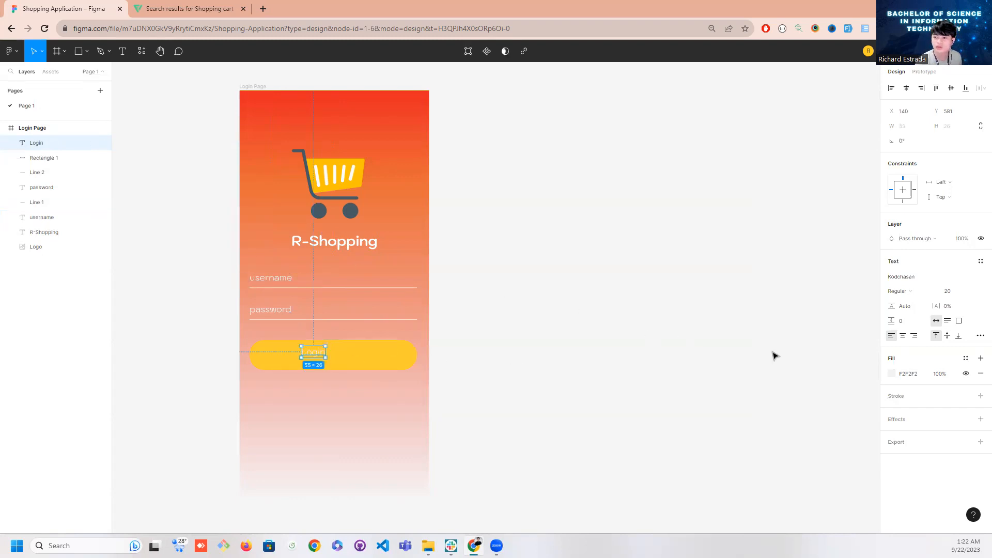
Set the Login text to Bold weight and font size 24
left_click(898, 299)
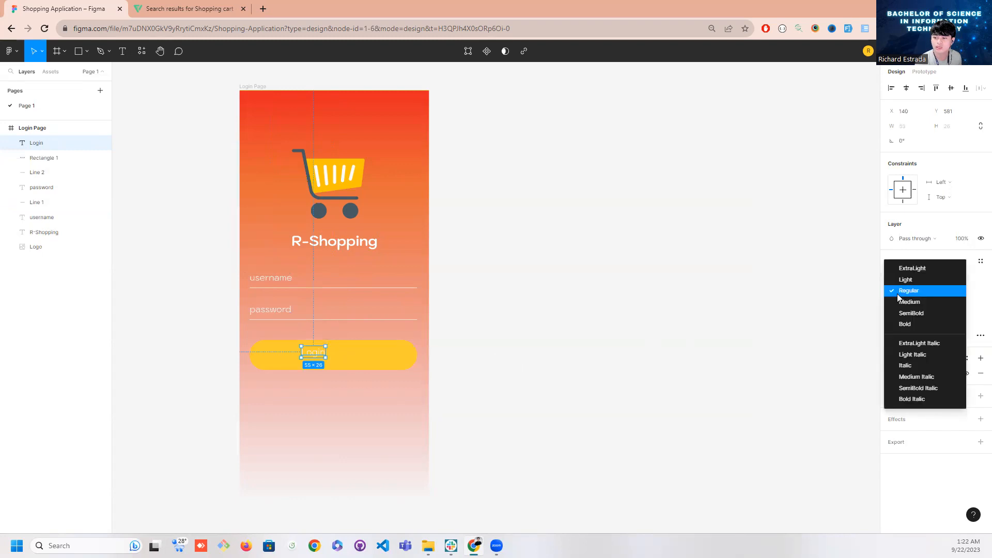
left_click(905, 323)
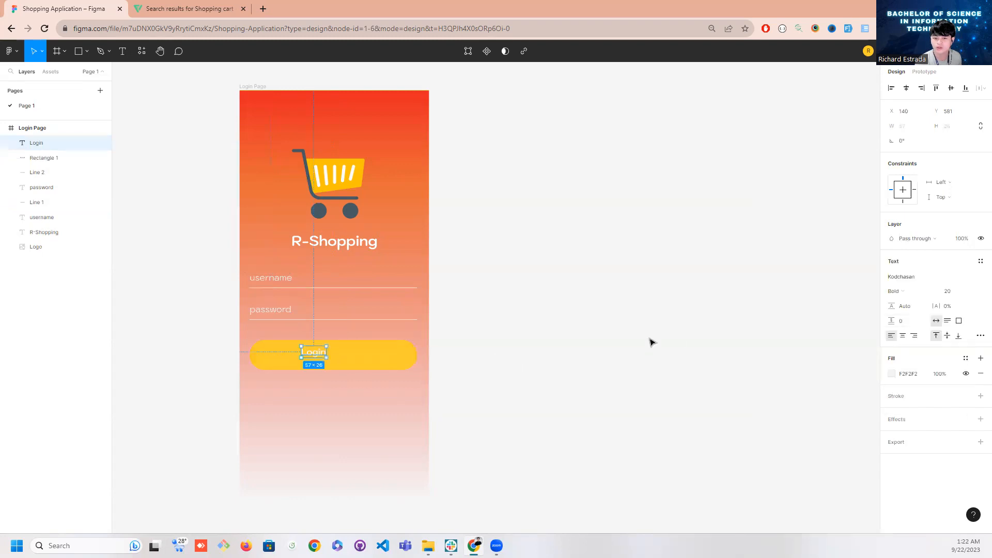
left_click(972, 296)
left_click(966, 325)
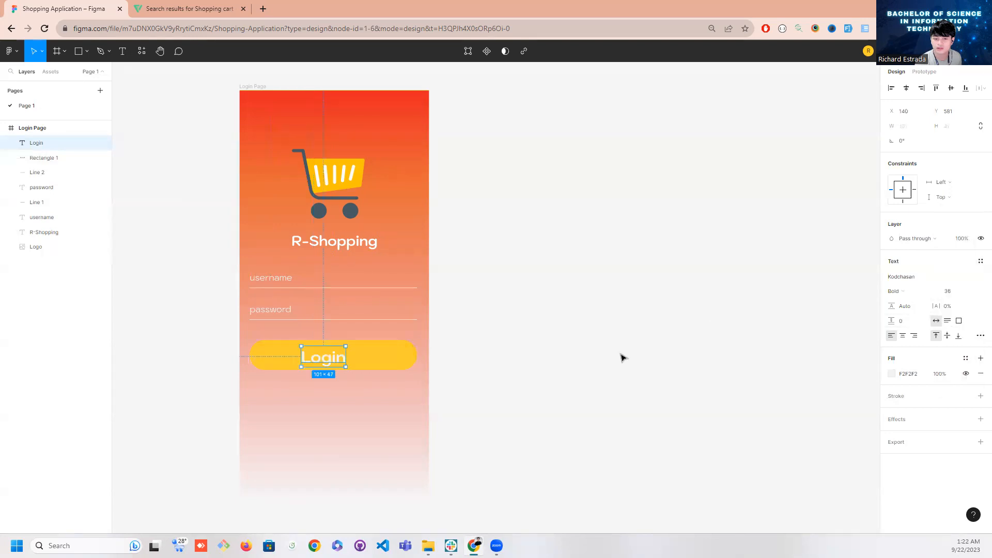
left_click(970, 296)
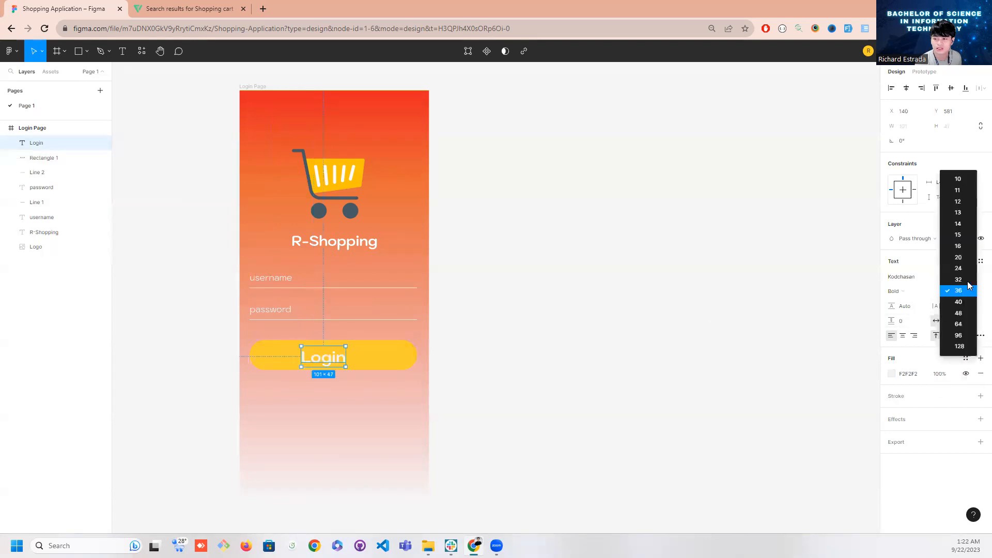
left_click(968, 266)
left_click(682, 328)
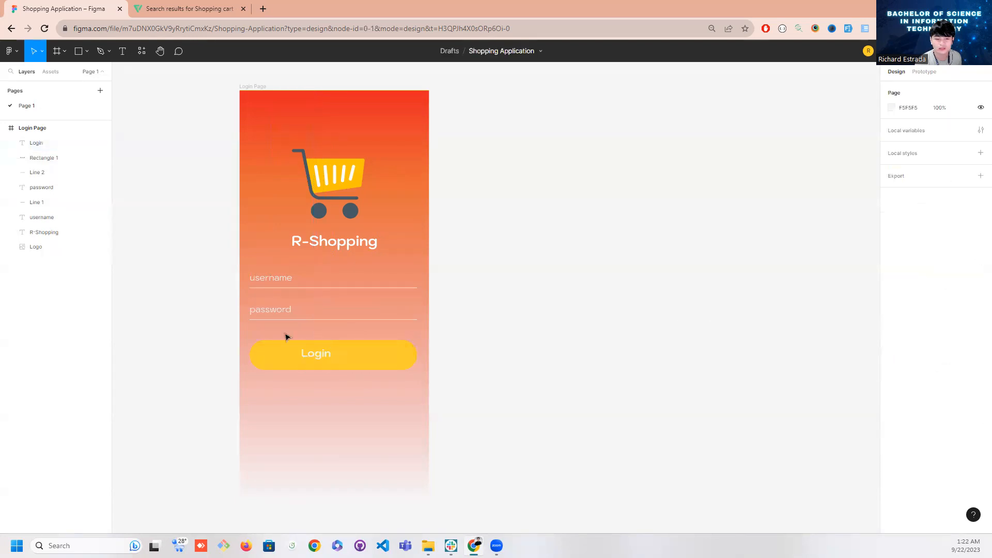
Move the Login text to the centre of the yellow button
left_click_drag(318, 354, 335, 358)
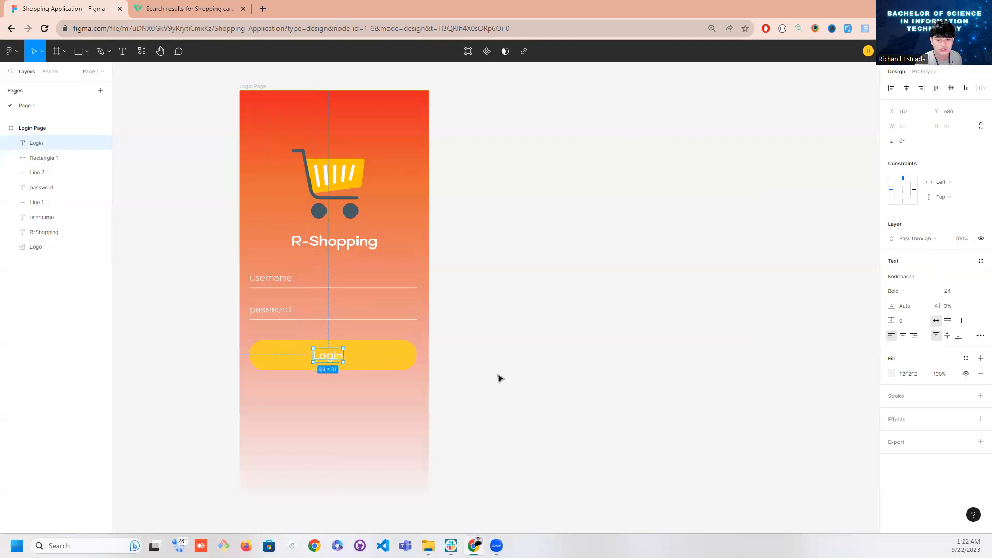
left_click(499, 378)
left_click(334, 356)
left_click(479, 366)
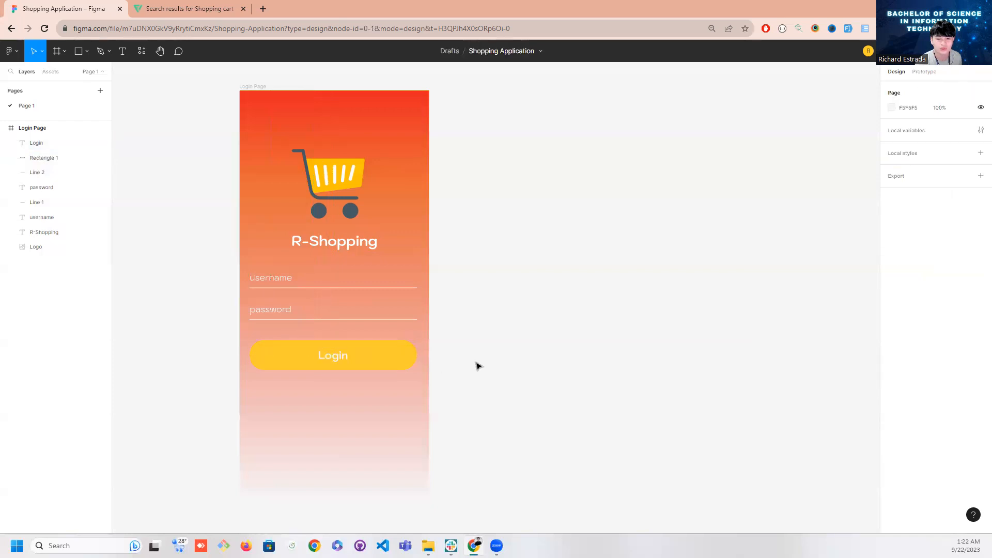
Nudge the cart logo to X 118, Y 130 so its left edge aligns with the R-Shopping title
scroll(478, 366, "down", 1)
scroll(478, 367, "up", 1)
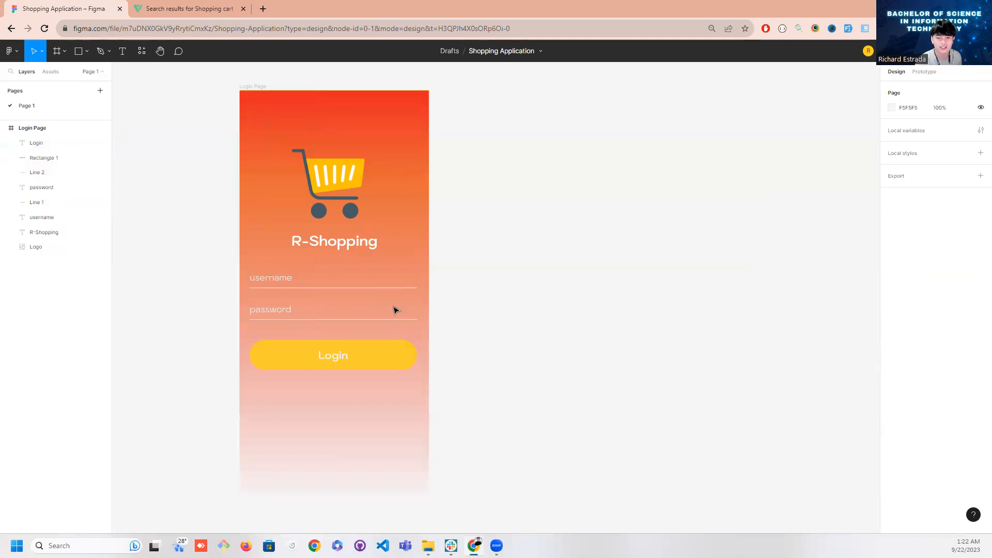
left_click(46, 247)
left_click_drag(345, 202, 345, 203)
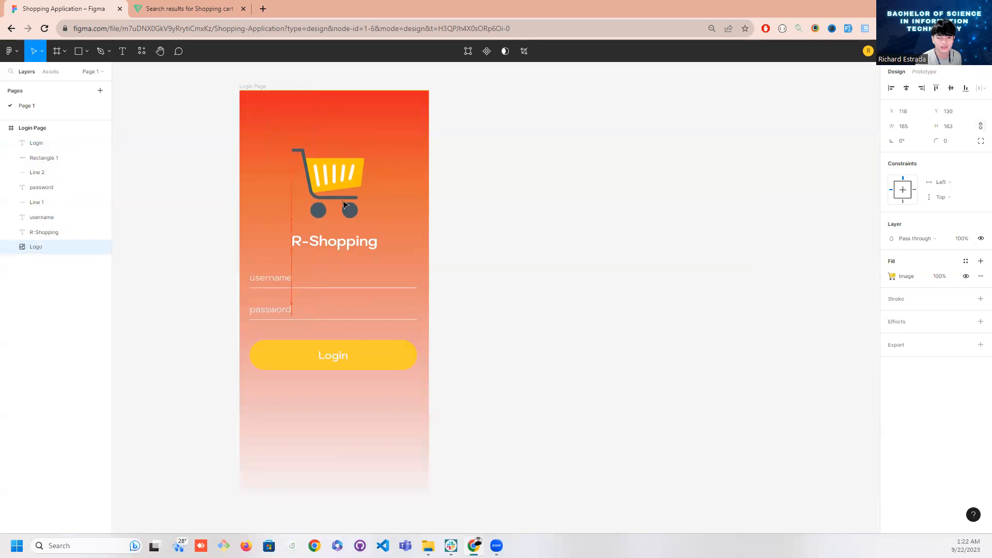
left_click(496, 251)
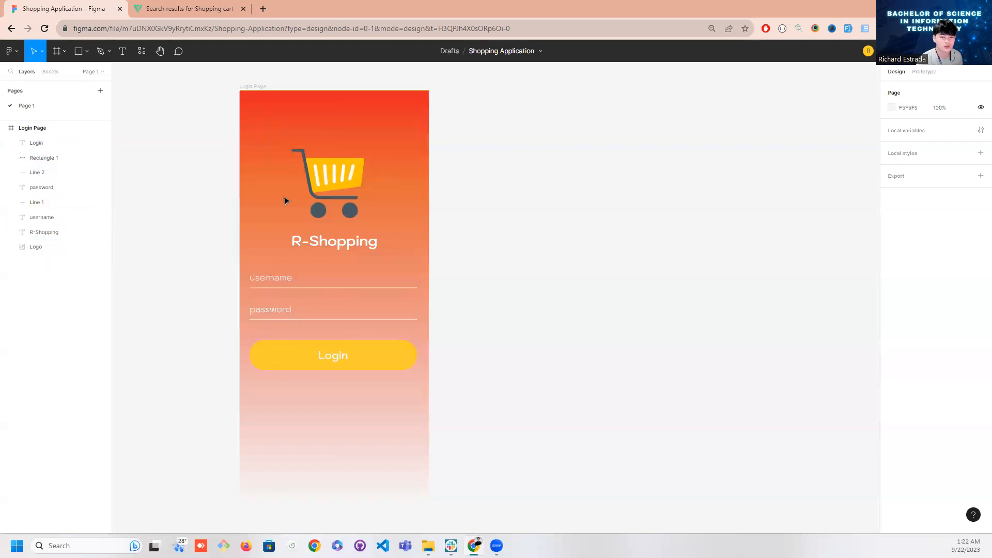
Group the cart logo together with the R-Shopping title
left_click(331, 195)
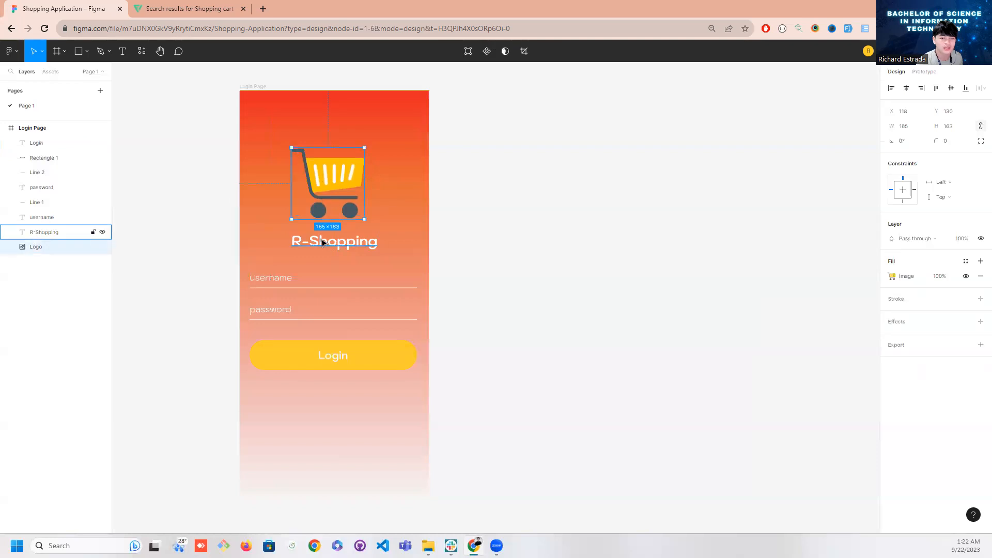
left_click(52, 232, "shift")
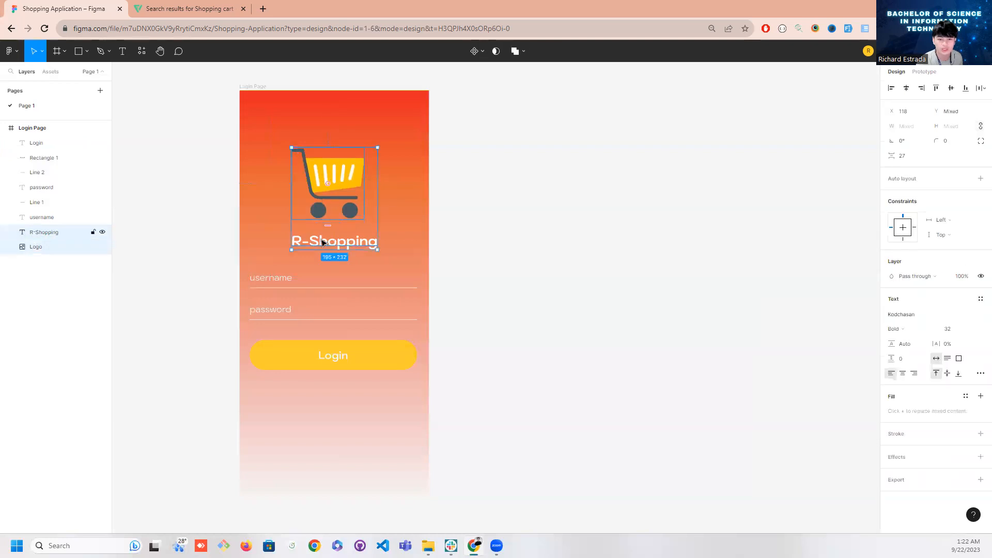
right_click(55, 232)
left_click(91, 294)
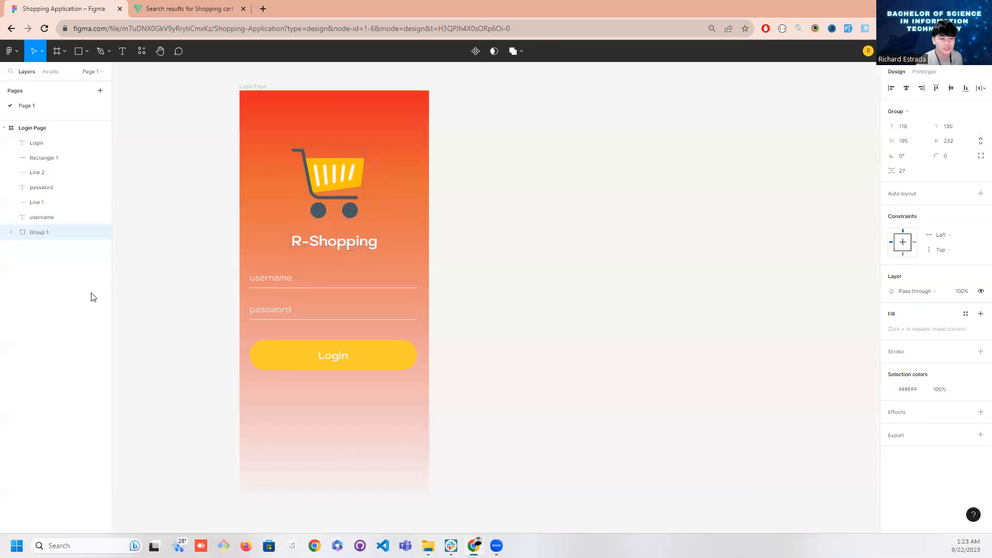
Rename the new group of cart image and title as "Logo"
double_click(44, 238)
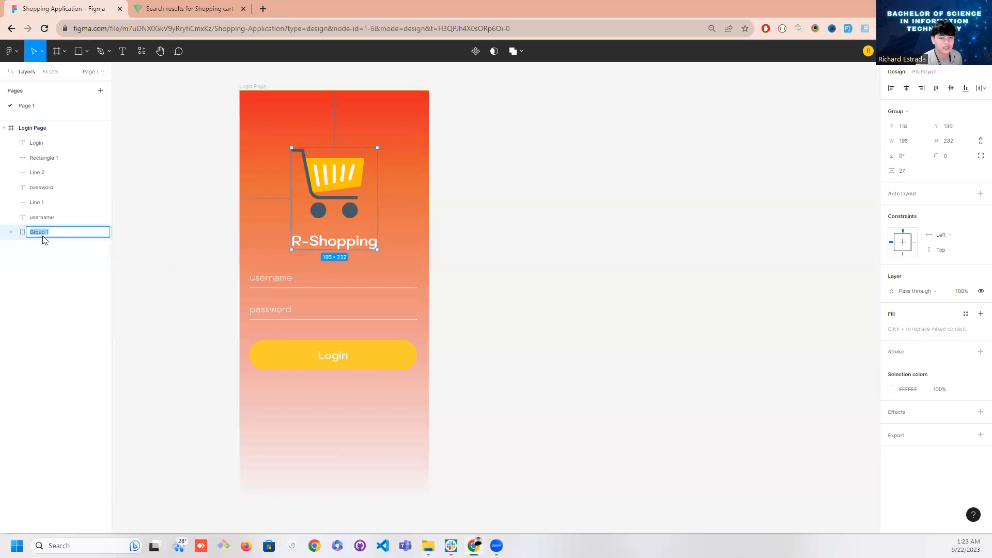
type("Logo")
key("Return")
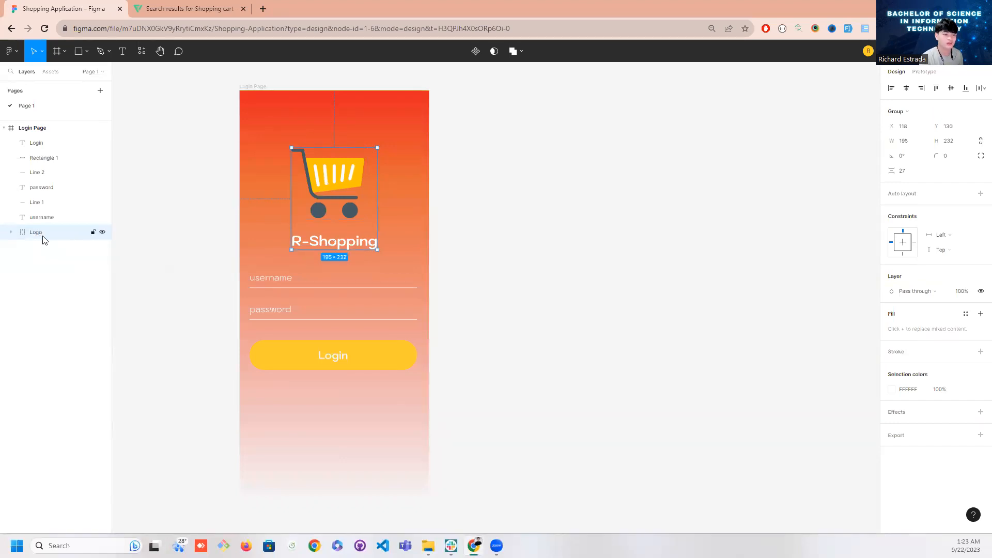
Move the Logo group to the top of the Login Page layers and group the username text with its underline
left_click_drag(44, 238, 60, 141)
left_click(281, 283)
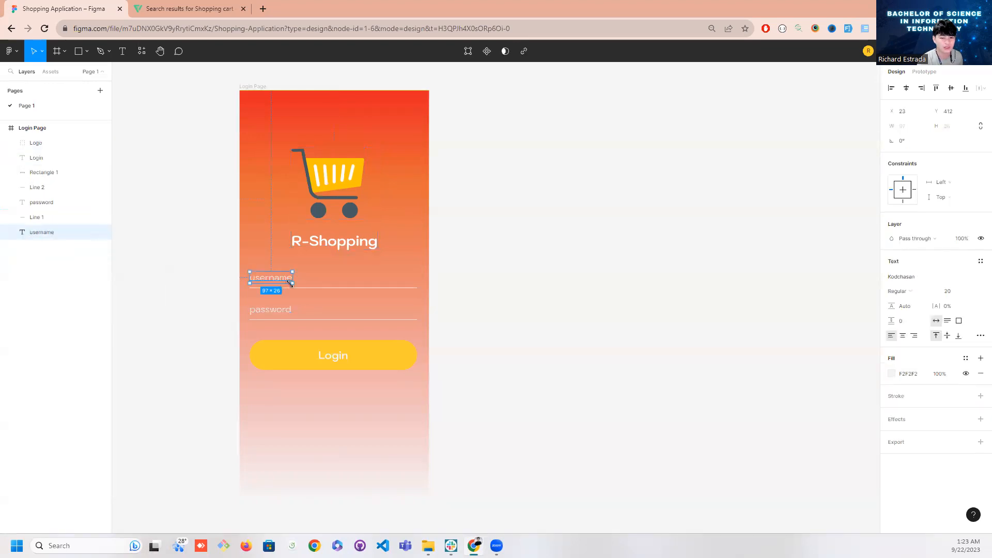
left_click(314, 288, "shift")
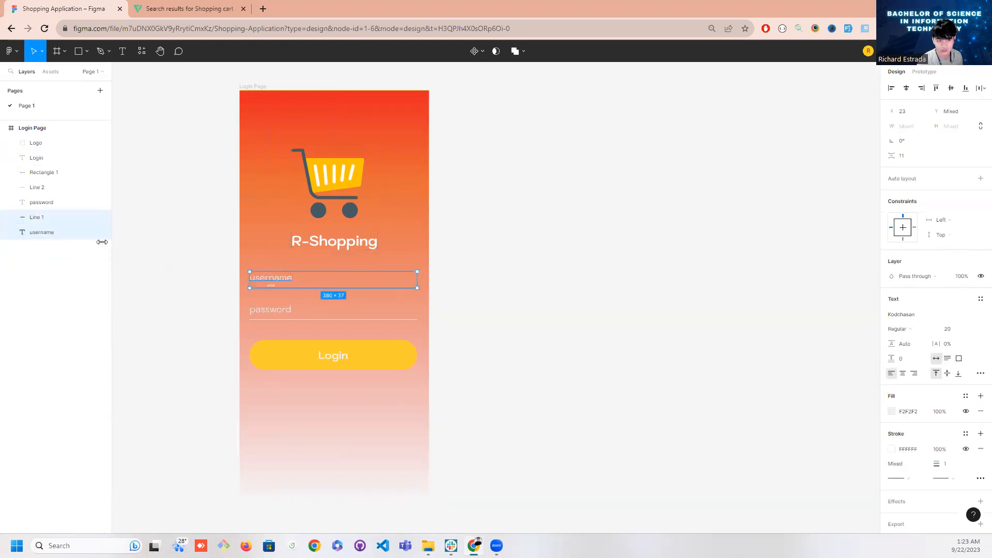
right_click(57, 215)
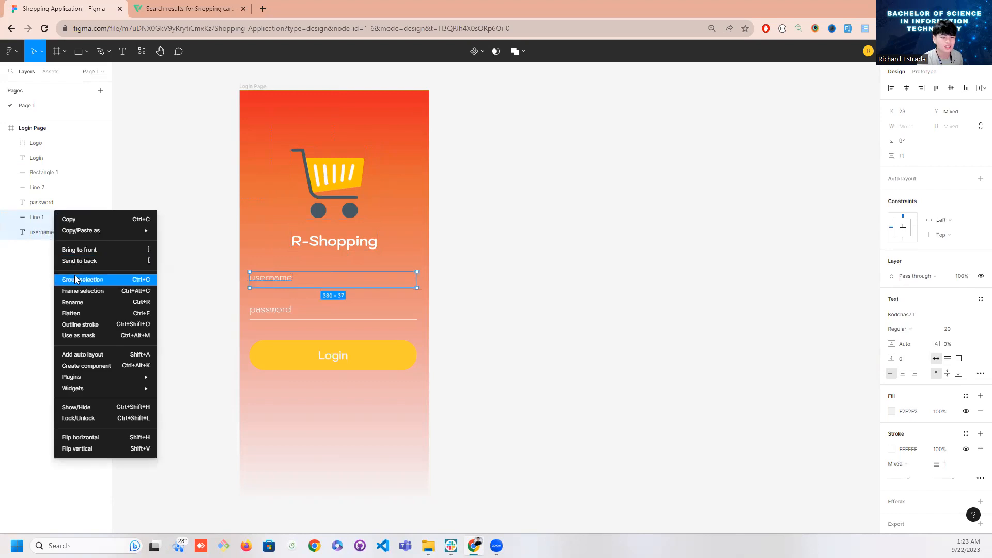
left_click(75, 279)
Rename the username group as "Username Field" and place it directly below Logo in the layer order
double_click(43, 218)
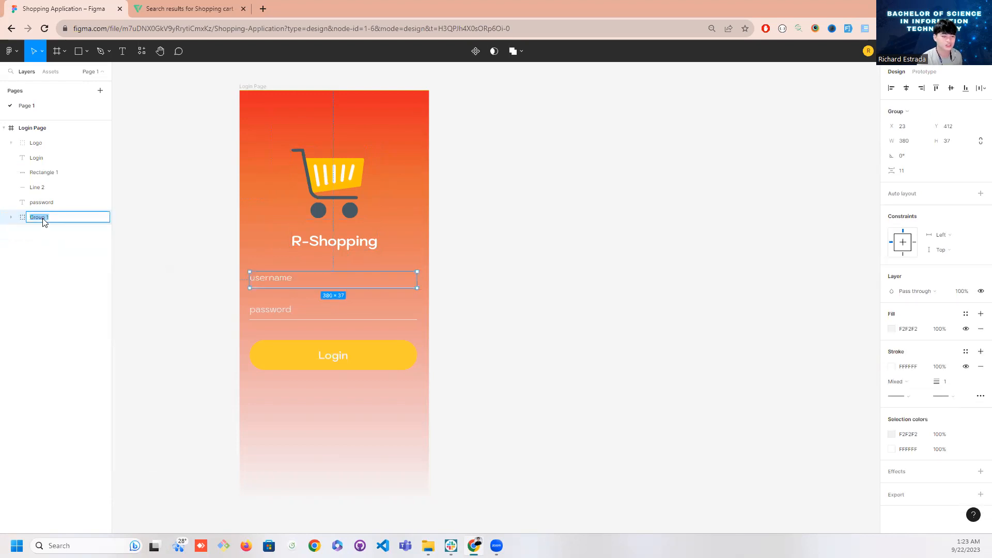
type("Usern")
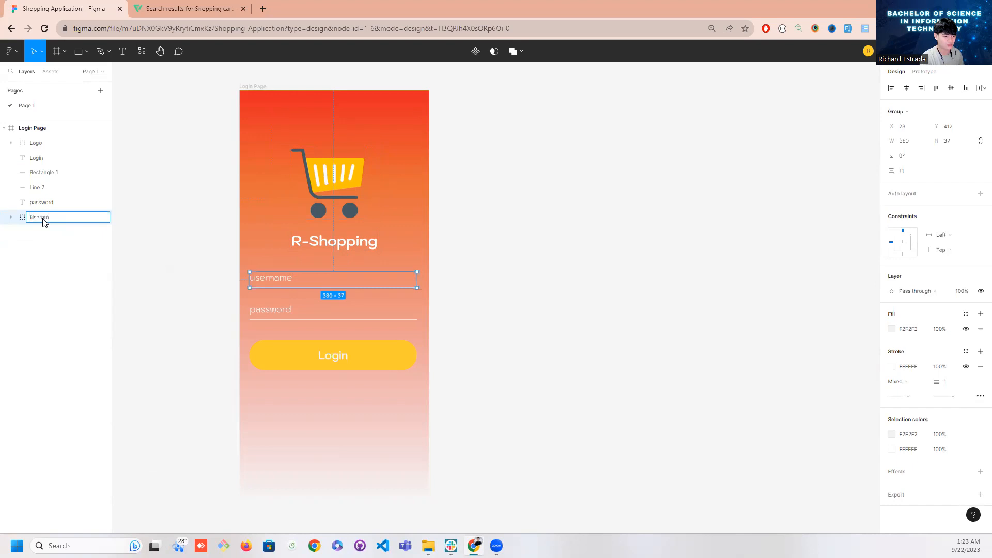
type("ame Field")
key("Return")
left_click_drag(43, 223, 57, 159)
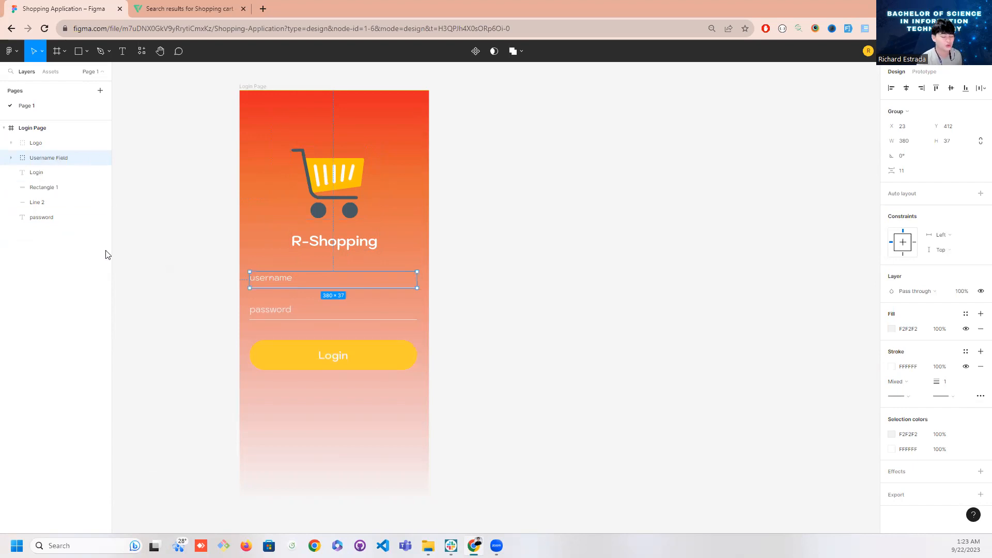
Group the password text together with its underline, Line 2
left_click(274, 308)
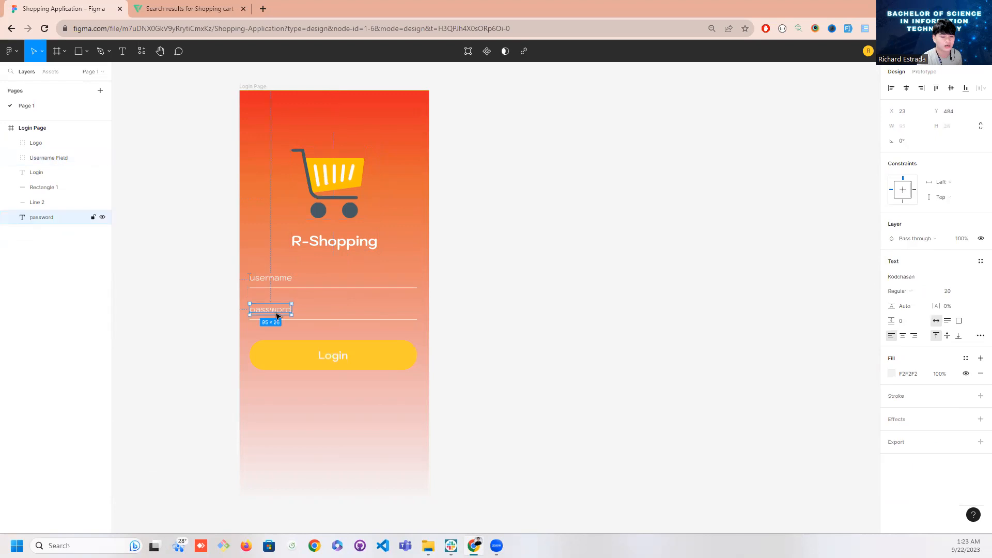
left_click(326, 320, "shift")
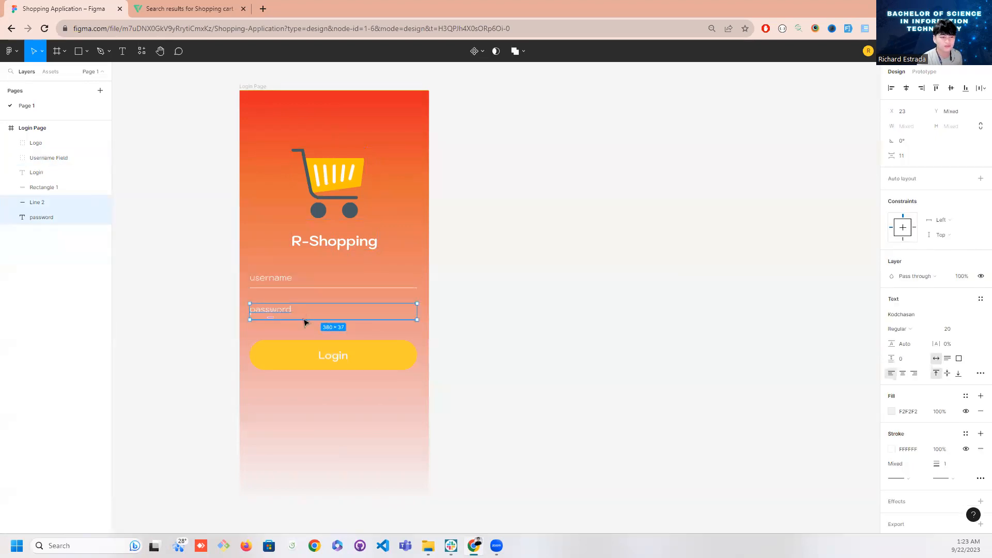
right_click(39, 209)
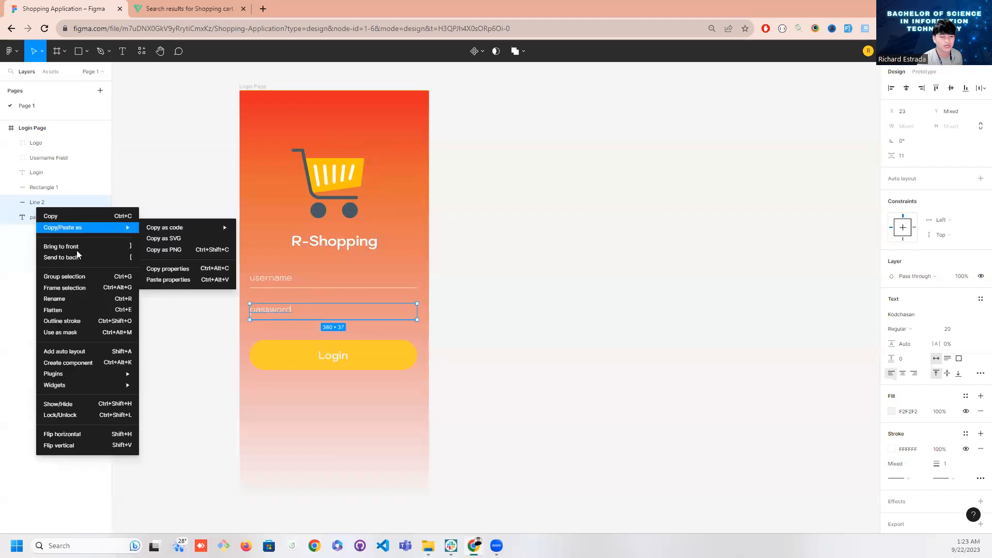
left_click(83, 277)
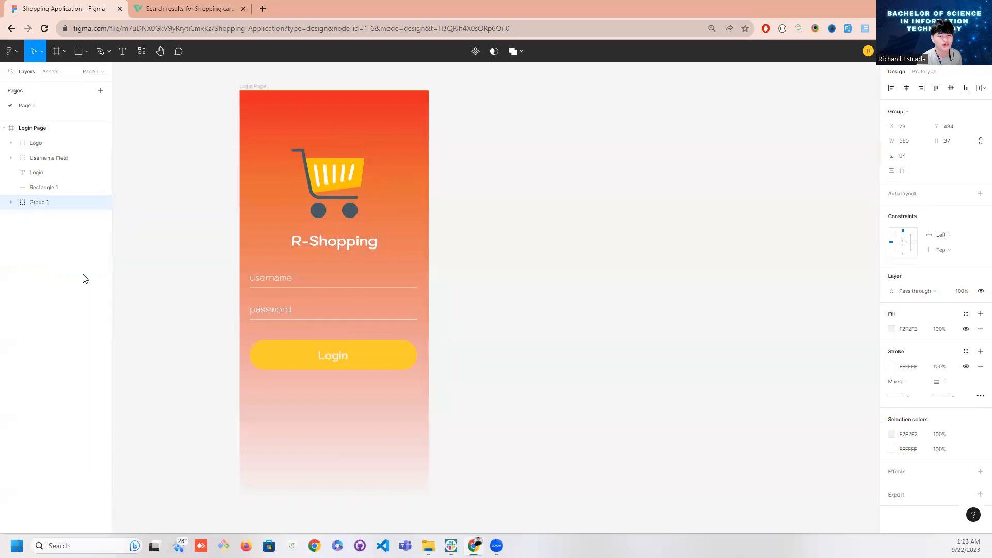
Place the password group directly below Username Field in the layer order and rename it as "Password Field"
left_click_drag(37, 202, 39, 172)
double_click(39, 172)
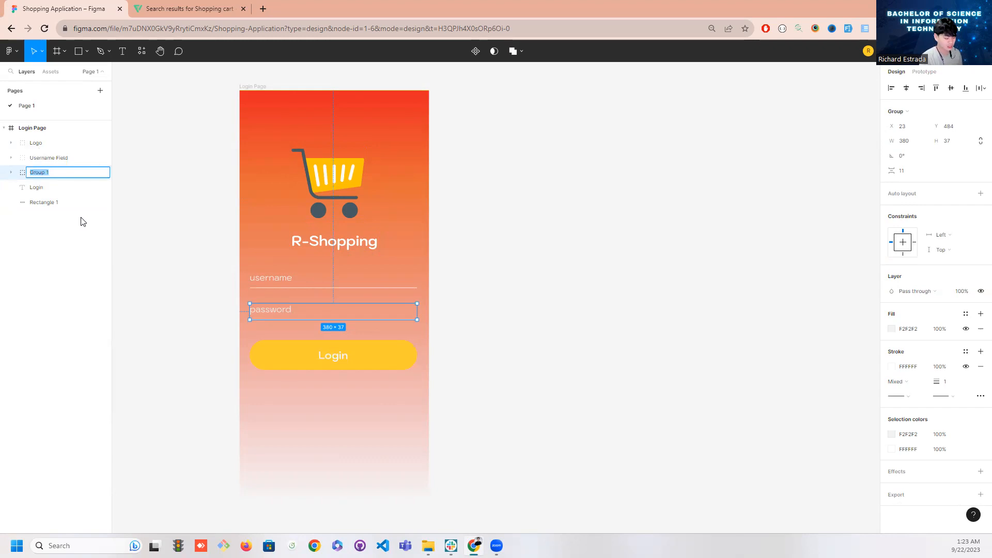
type("Password Field")
key("Return")
Group the Login text layer together with the yellow Rectangle 1
left_click(54, 190)
left_click(55, 201)
left_click(55, 191)
left_click(56, 200, "shift")
right_click(52, 191)
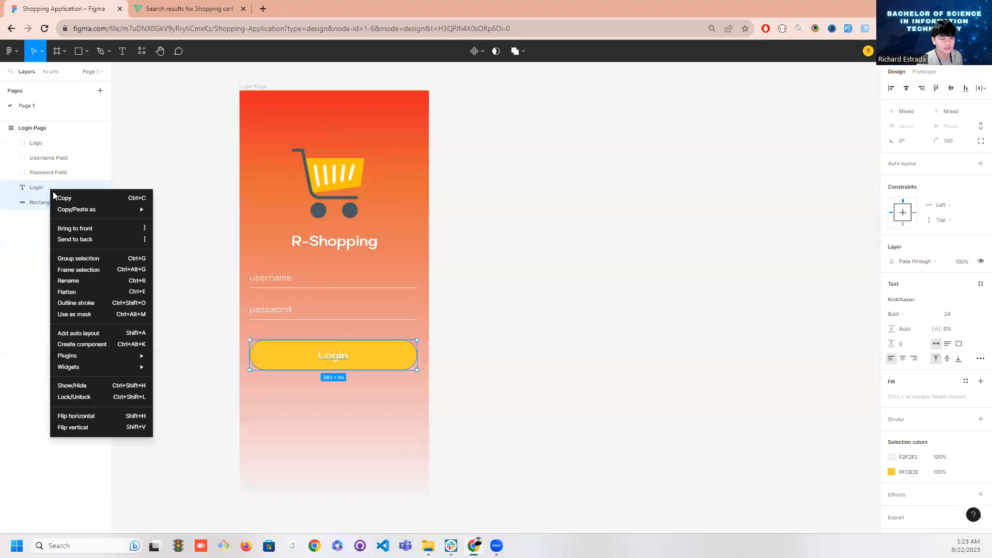
left_click(74, 259)
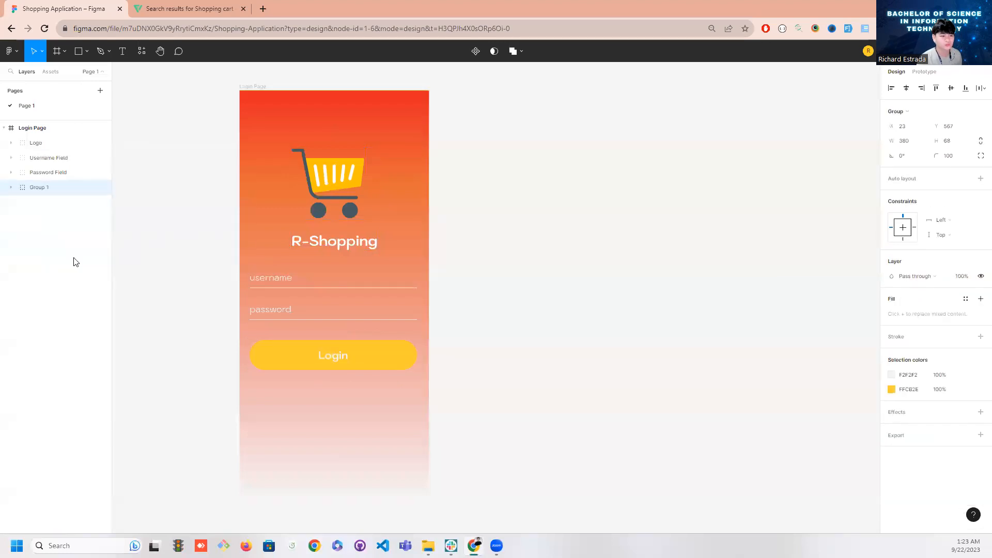
Rename the group of Login text and yellow rectangle as "Login Button"
double_click(39, 188)
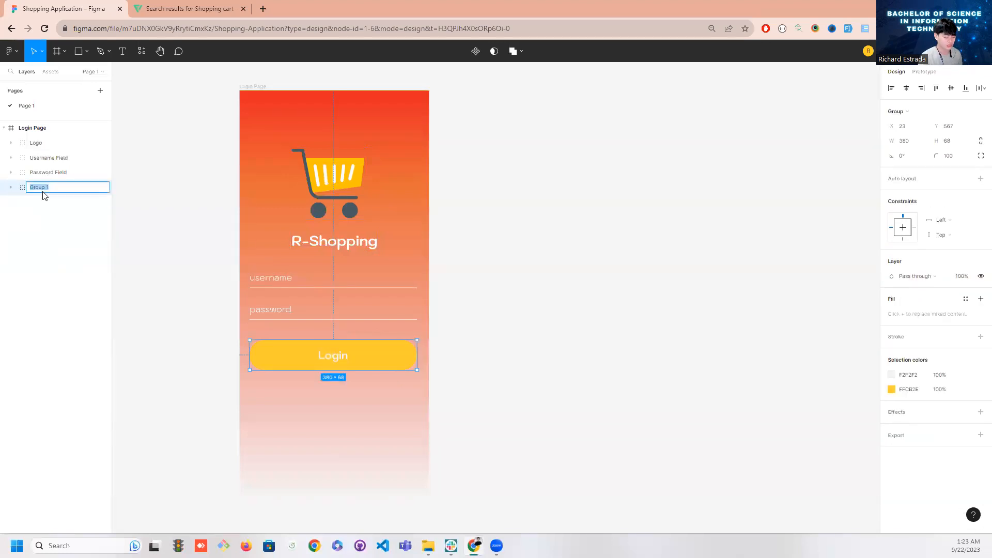
type("Login Button")
key("Return")
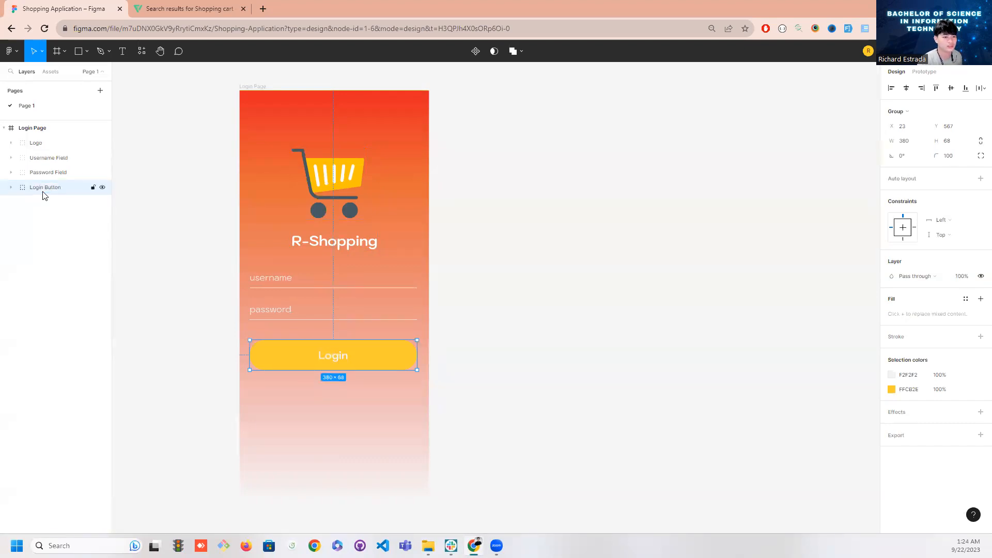
left_click(4, 128)
left_click(4, 128)
left_click(87, 263)
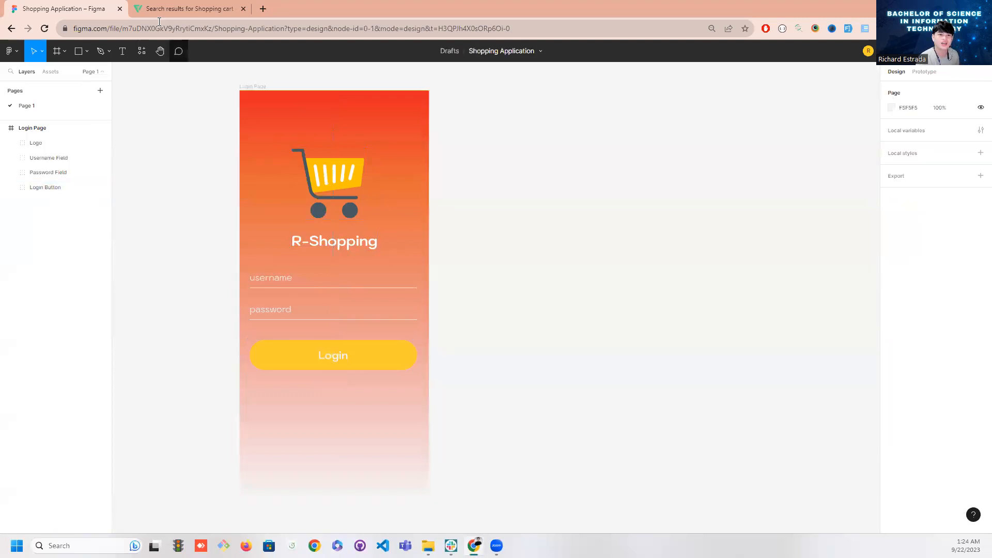
Move the Login Button group slightly up, closer to the password field, to Y 556
scroll(378, 344, "down", 1)
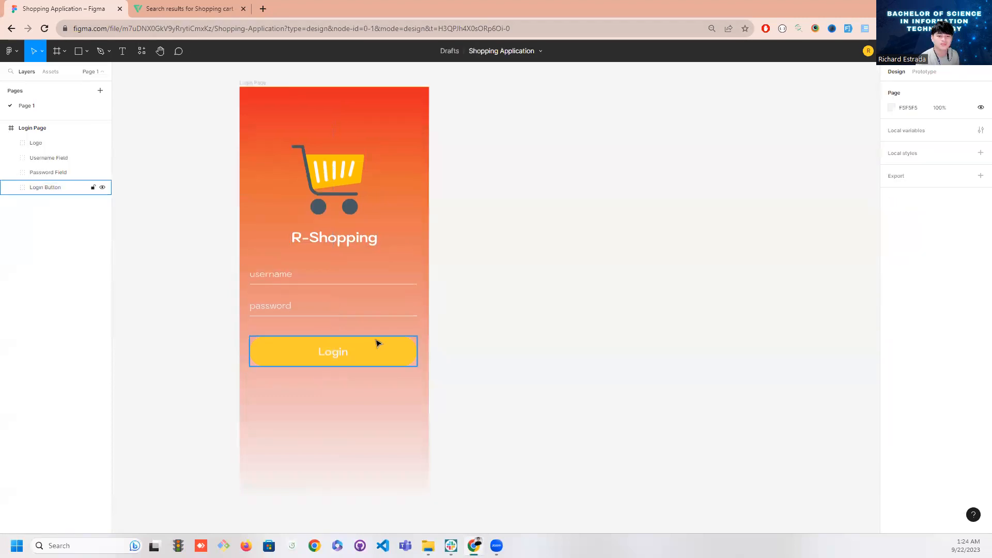
left_click(362, 351)
left_click(339, 377)
left_click_drag(338, 353, 340, 349)
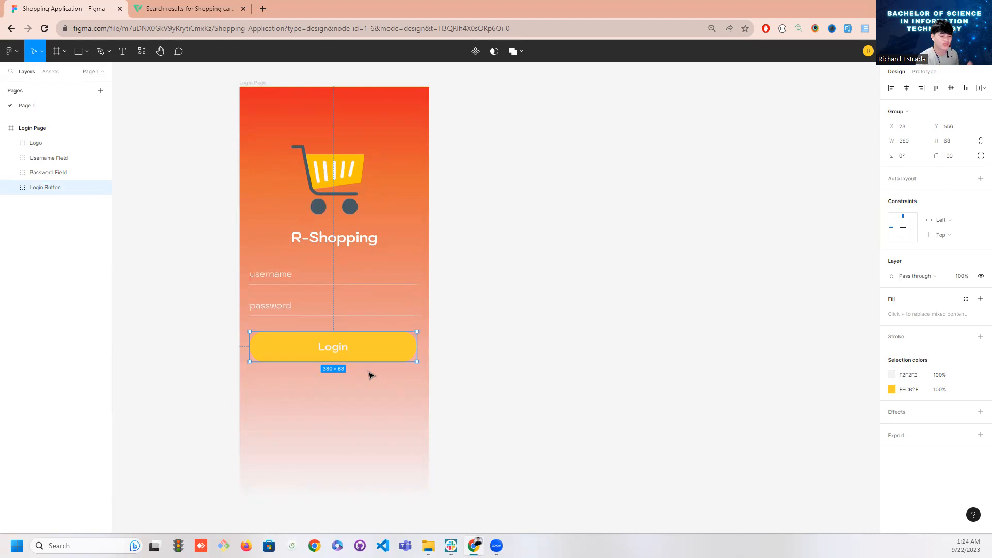
Duplicate the Password Field group and place the copy below the Login button at about X 38, Y 643
scroll(370, 374, "down", 1)
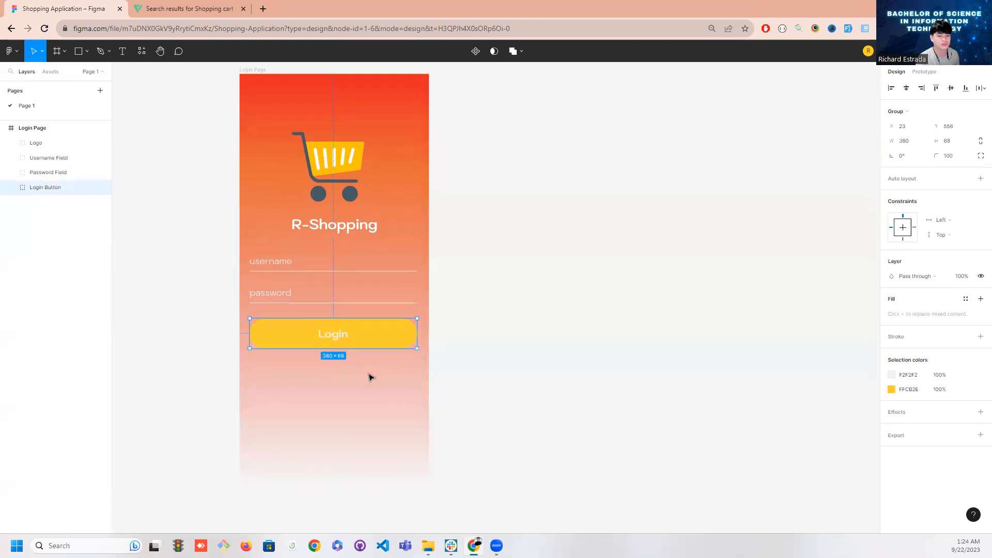
left_click(283, 300)
key("ctrl+d")
left_click_drag(311, 300, 318, 371)
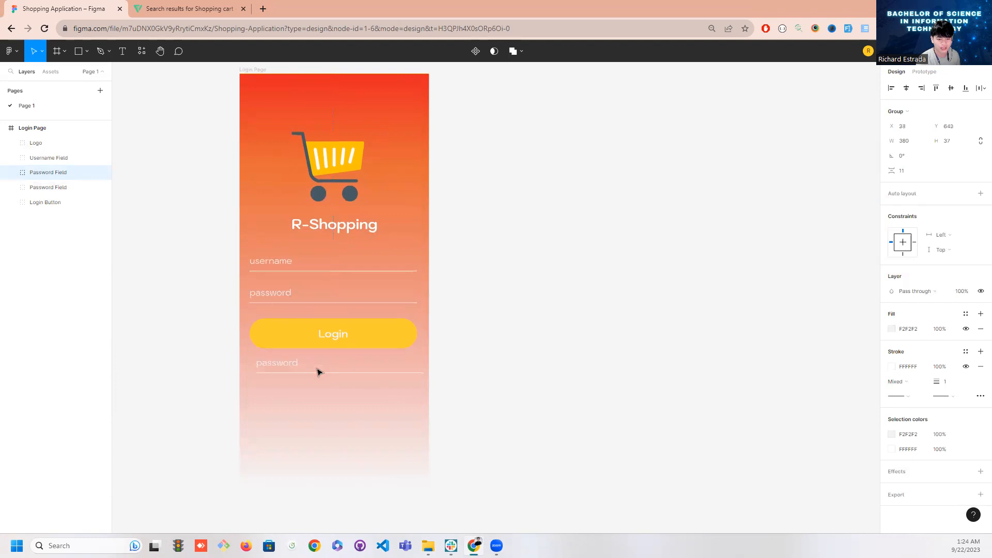
left_click_drag(56, 194, 20, 208)
left_click(10, 203)
left_click(52, 218)
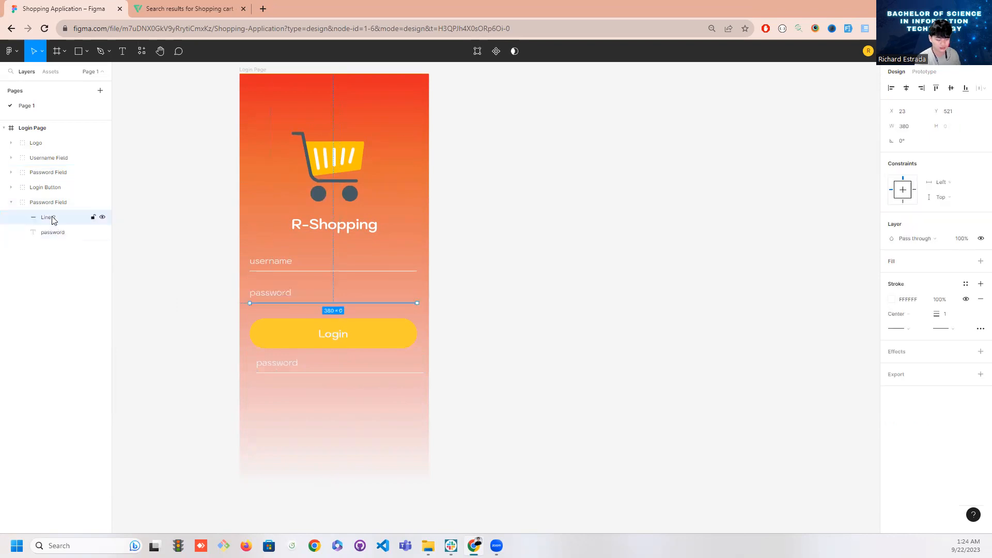
key("Delete")
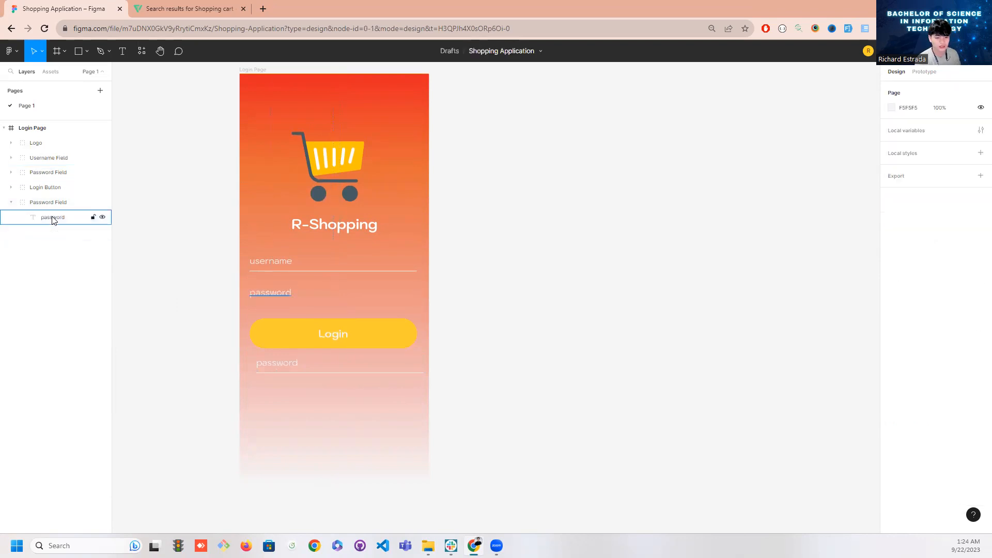
key("ctrl+z")
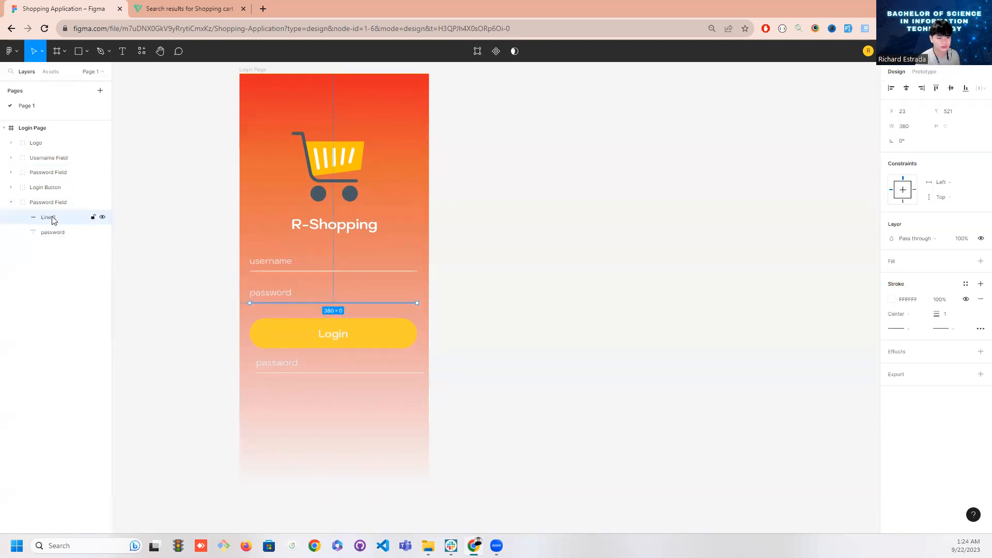
left_click(11, 203)
mouse_move(53, 175)
left_mouse_down()
mouse_move(54, 213)
mouse_move(53, 171)
left_mouse_up()
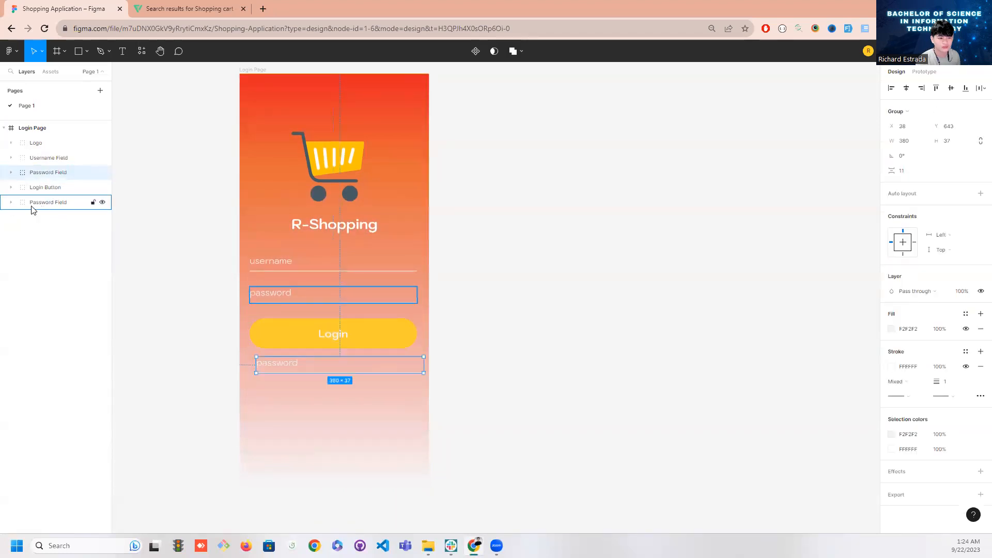
left_click(50, 219)
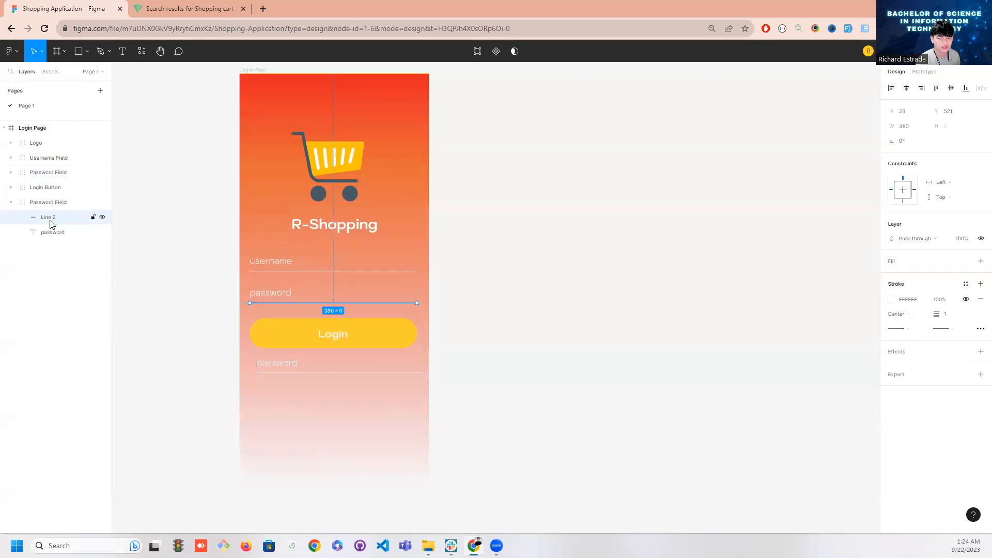
key("Delete")
left_click(51, 224)
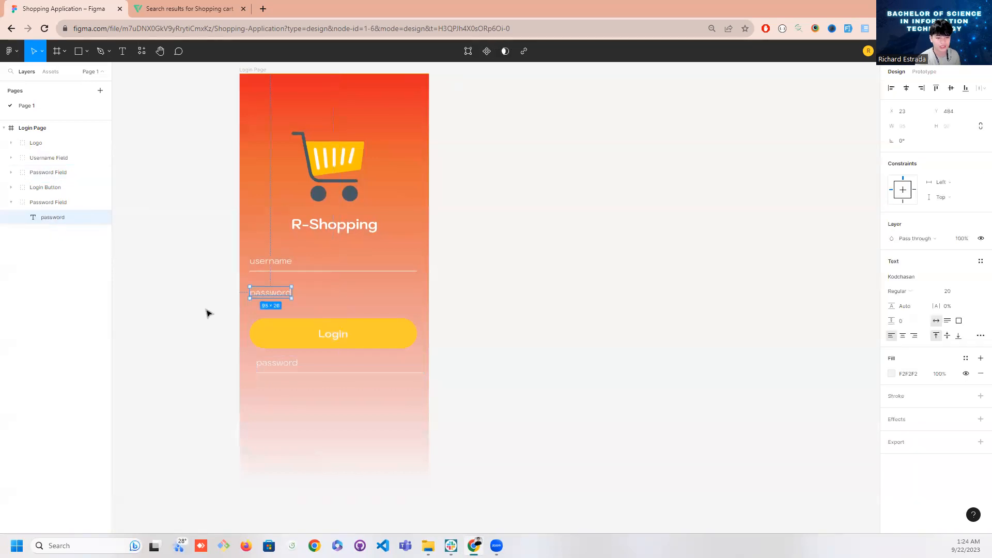
left_click(166, 312)
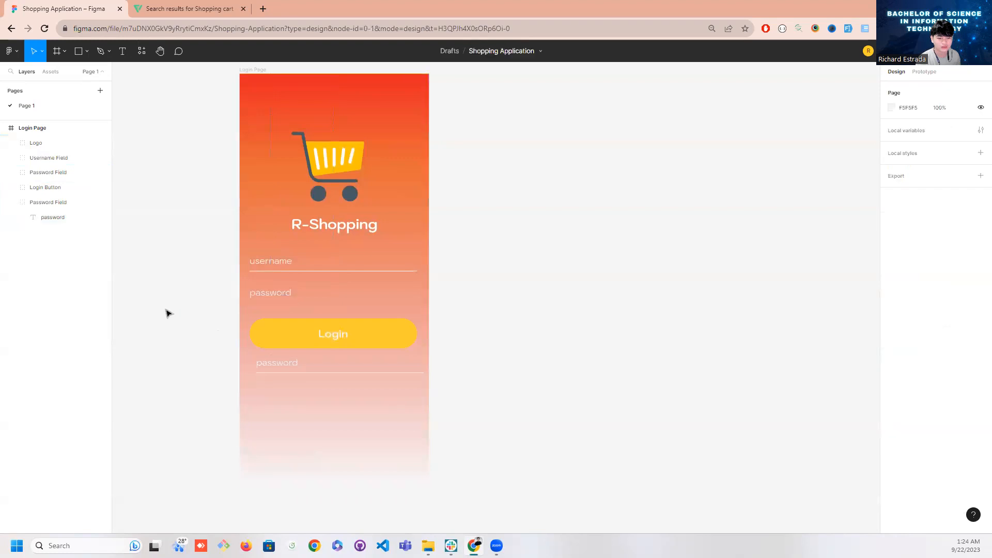
key("ctrl+z")
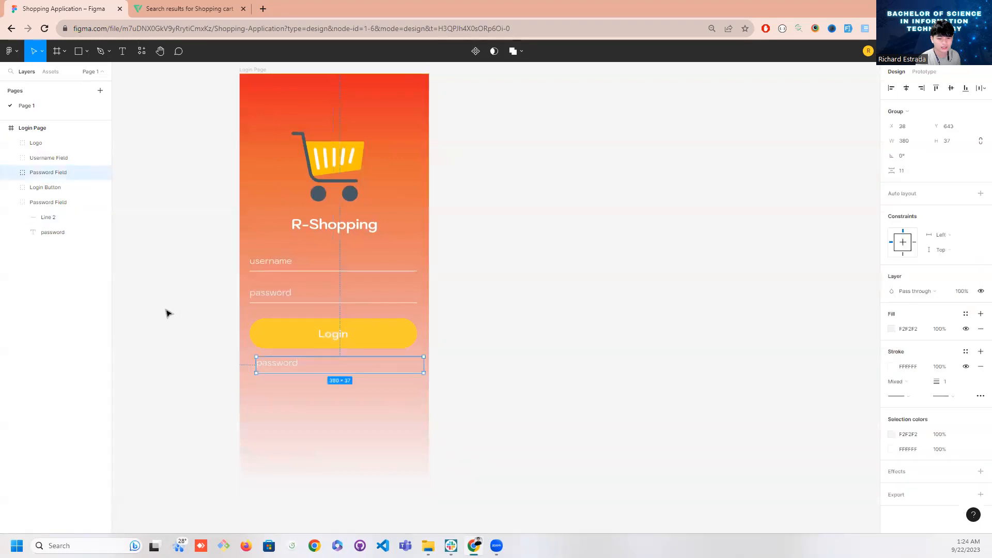
Reorder the layers so the original Password Field sits above Login Button and its copy sits below it
left_click_drag(50, 179, 56, 242)
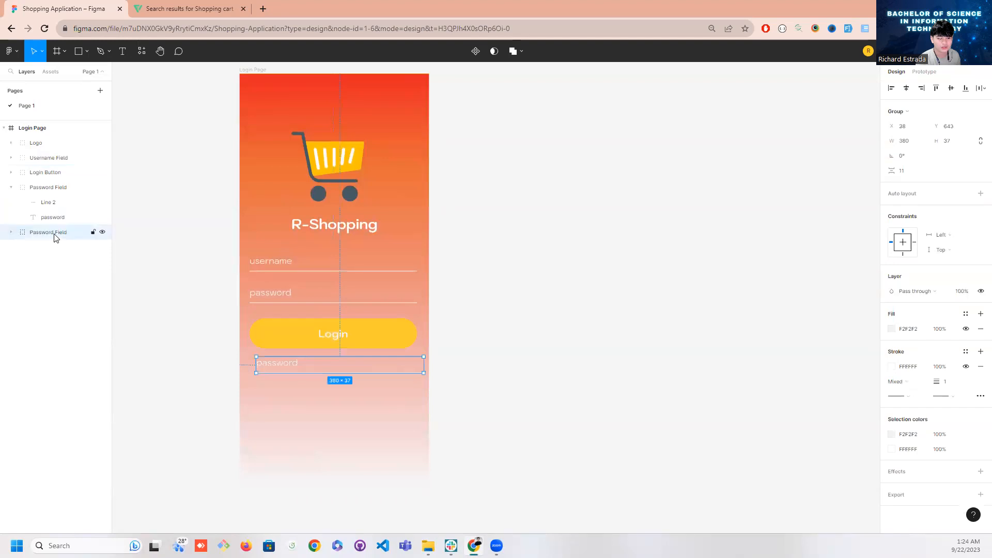
left_click(11, 188)
left_click(48, 188)
left_click_drag(51, 173, 50, 167)
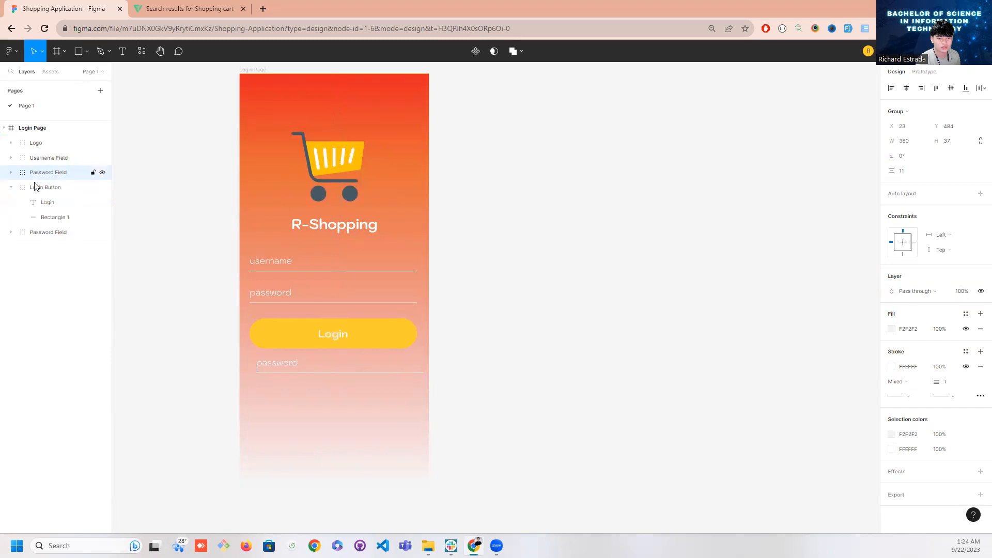
left_click(11, 187)
Delete the underline, Line 2, from the copied Password Field group below the Login button
left_click(62, 203)
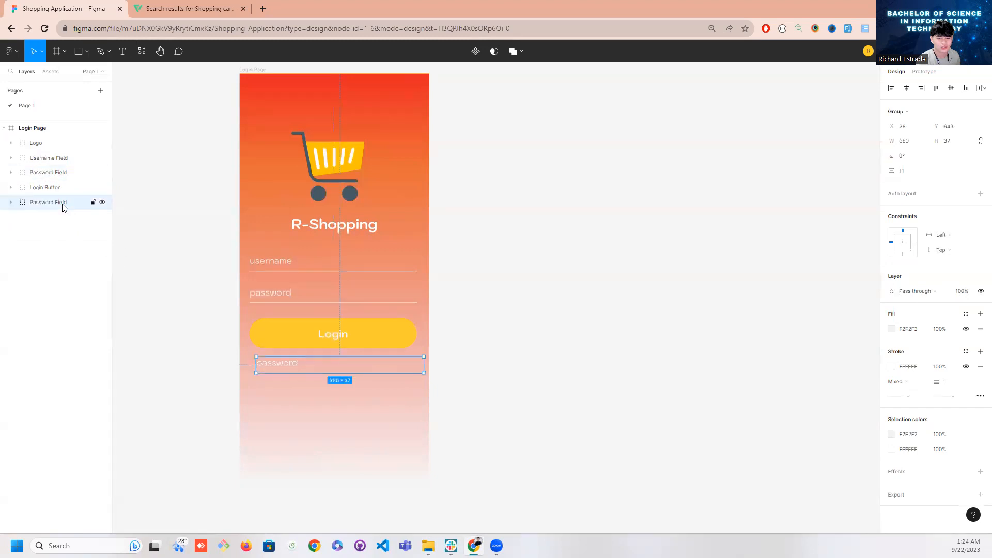
left_click(11, 202)
left_click(48, 217)
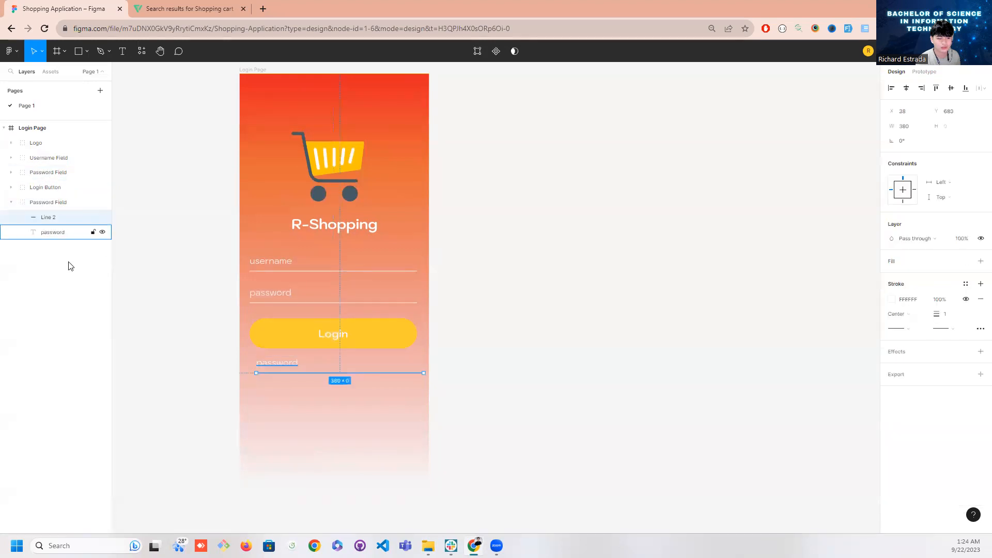
key("Delete")
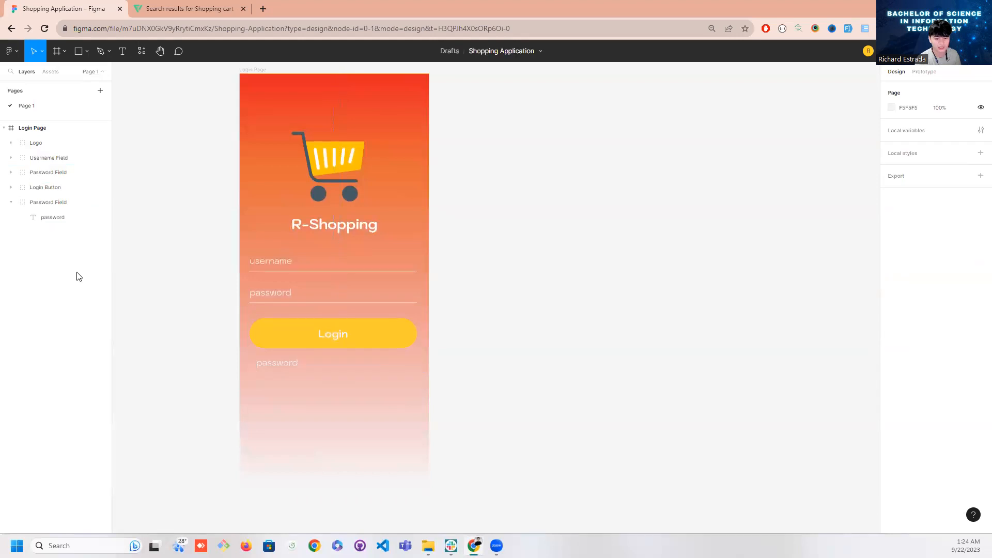
Change the copied password text below the Login button to "or login with" and move its group to X 139, Y 641
left_click(271, 364)
double_click(271, 363)
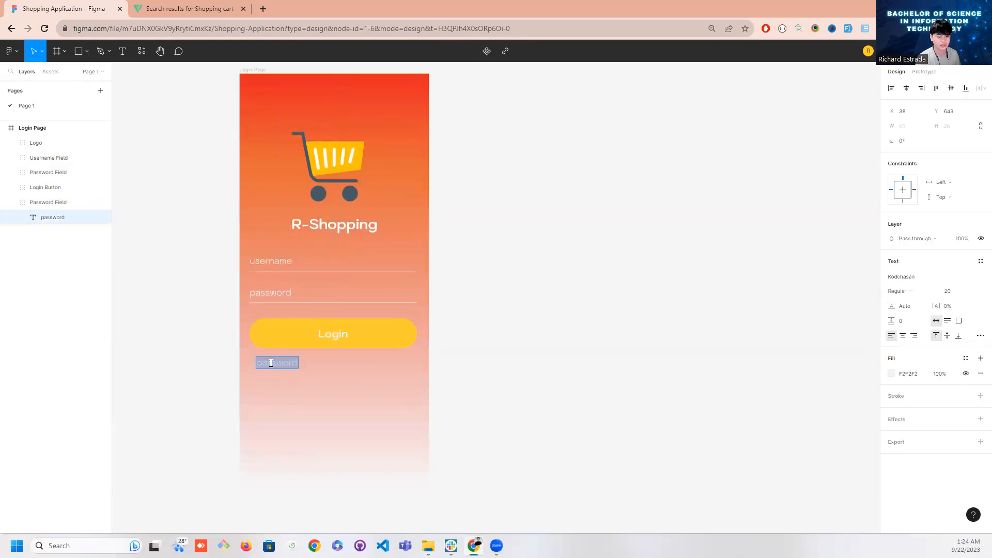
type("or")
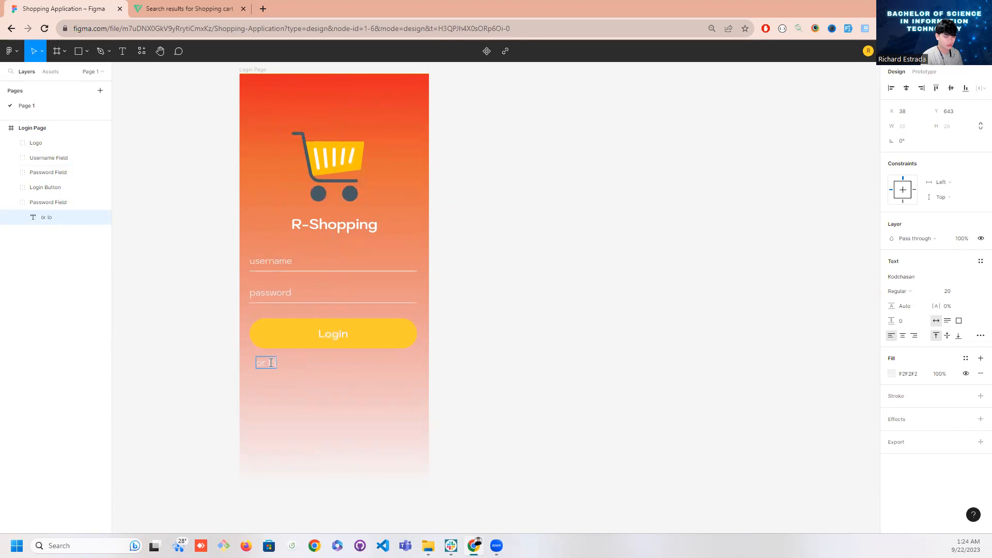
type(" login with")
key("Escape")
scroll(492, 401, "down", 1)
left_click(491, 400)
left_click_drag(297, 361, 347, 364)
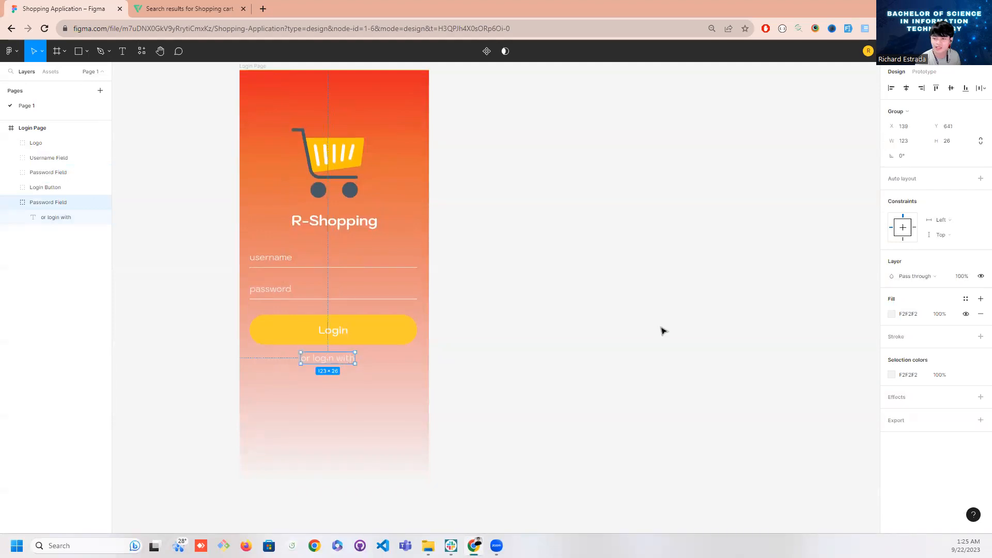
Set the fill colour of the "or login with" text to 383838
left_click(892, 314)
type("848484")
key("Return")
left_click_drag(697, 397, 656, 387)
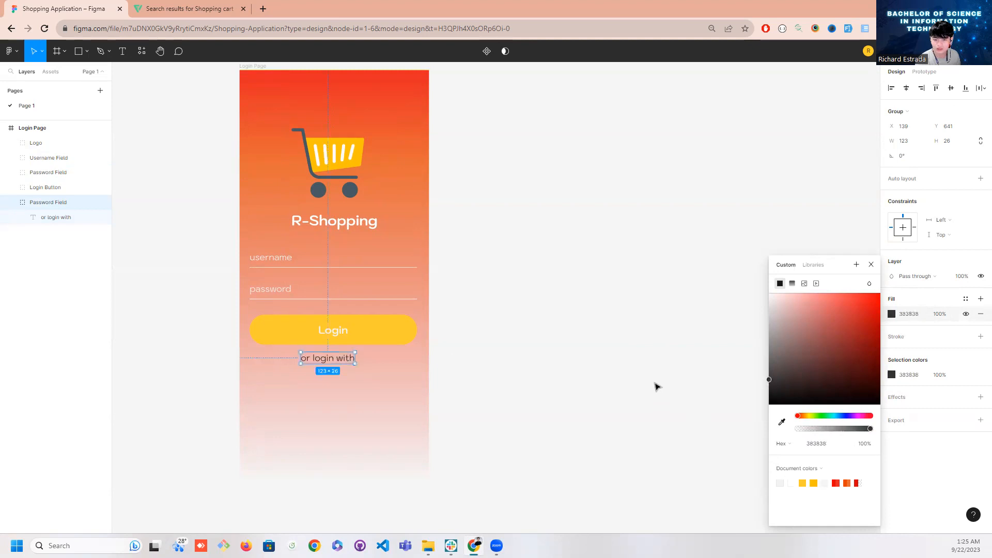
left_click(641, 317)
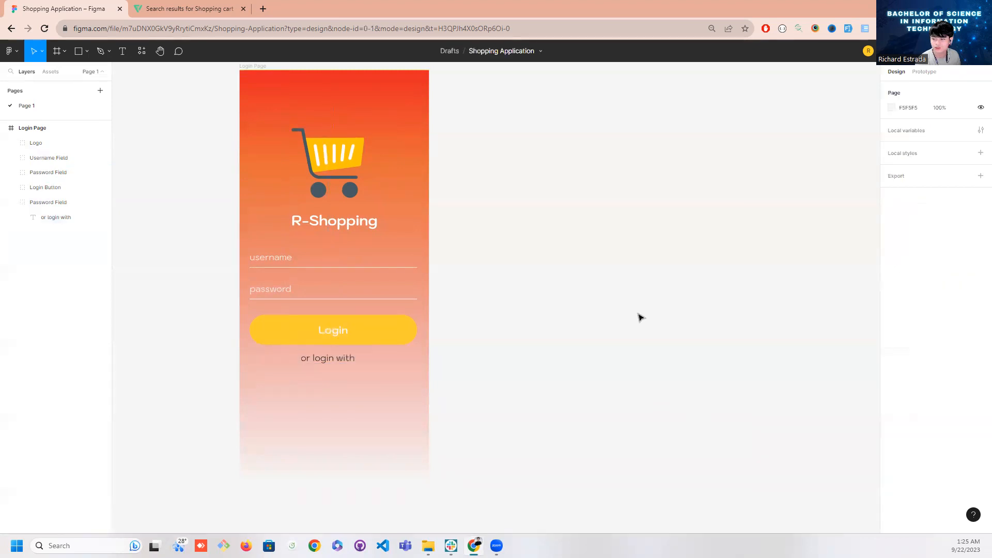
Reduce the "or login with" text to size 15 and centre its group below the Login button at X 167, Y 637
left_click(348, 364)
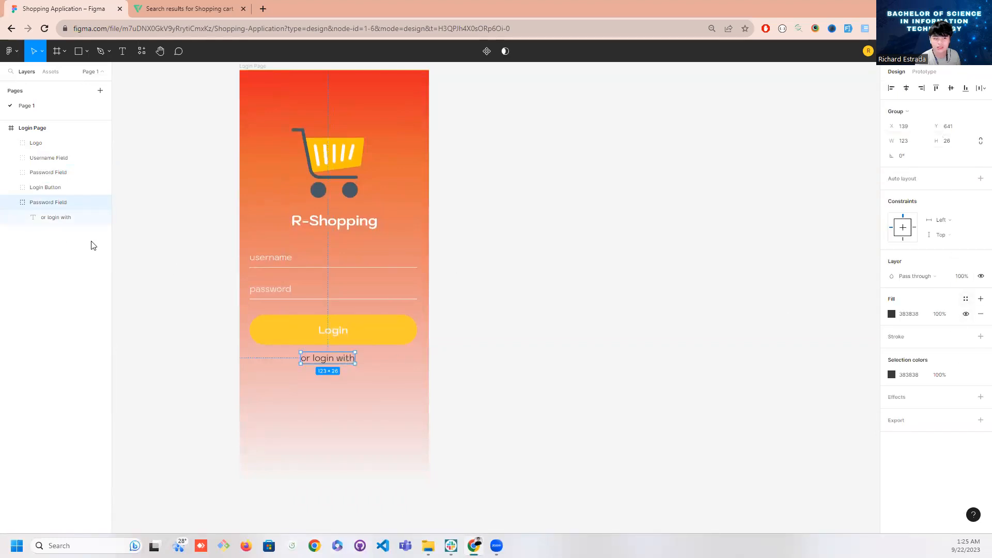
left_click(49, 217)
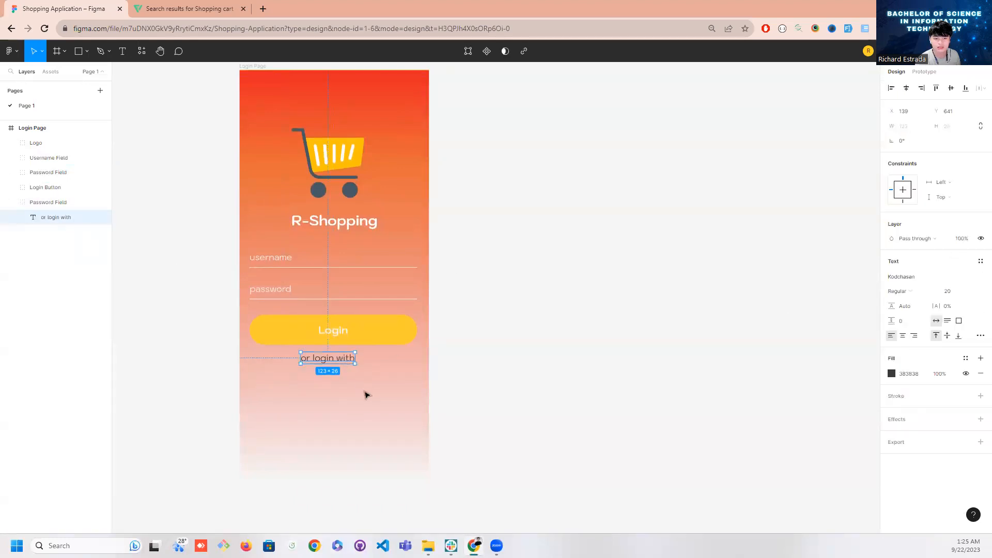
left_click(973, 292)
left_click(960, 273)
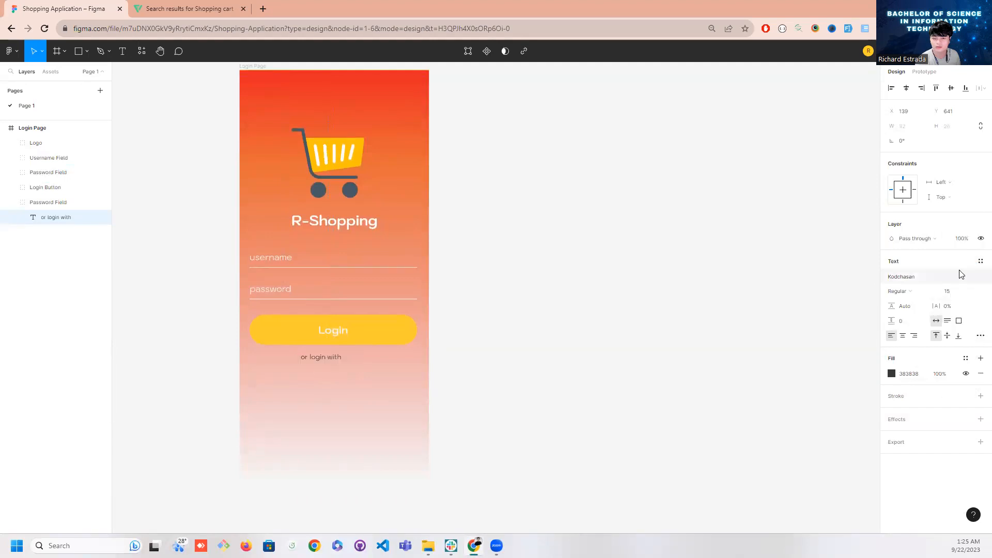
left_click_drag(321, 359, 335, 363)
left_click(505, 358)
Switch to Flaticon, close the shopping cart icon's details and search for facebook icons
left_click(200, 9)
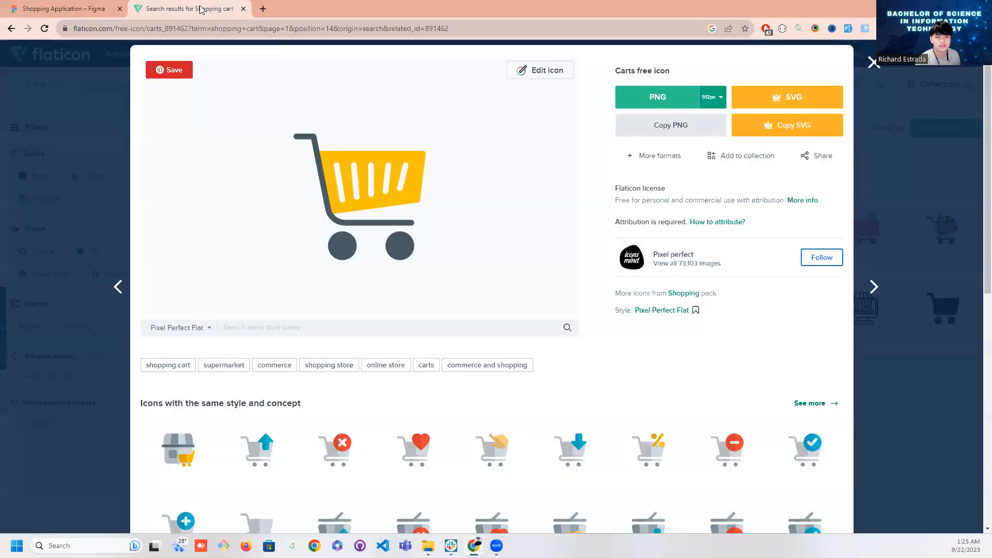
left_click(873, 64)
scroll(414, 289, "up", 2)
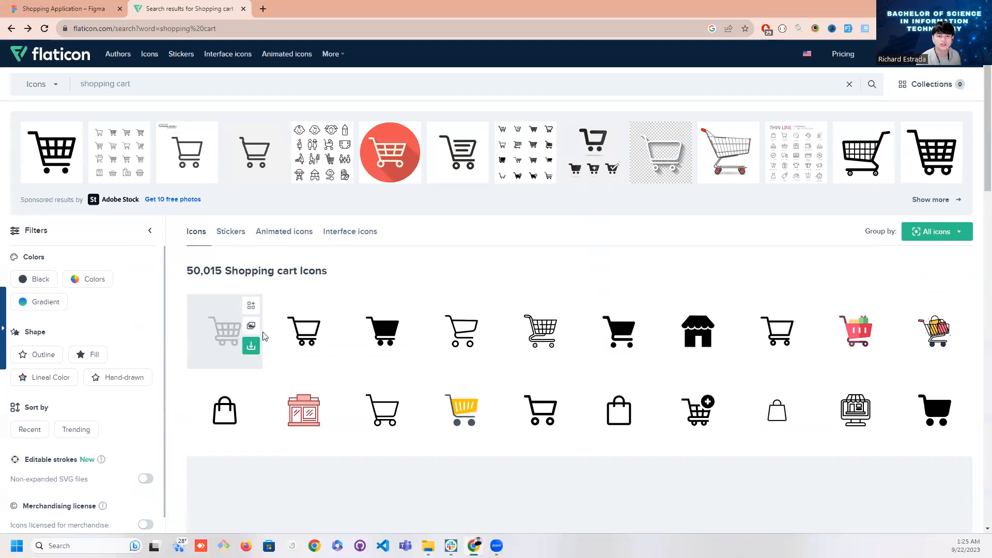
left_click(133, 94)
key("ctrl+a")
type("faceb")
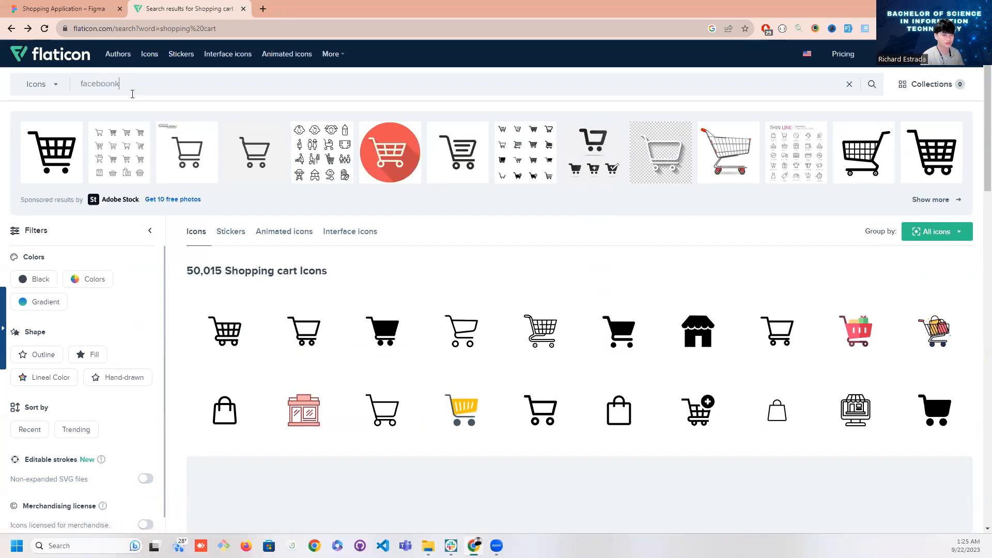
key("Return")
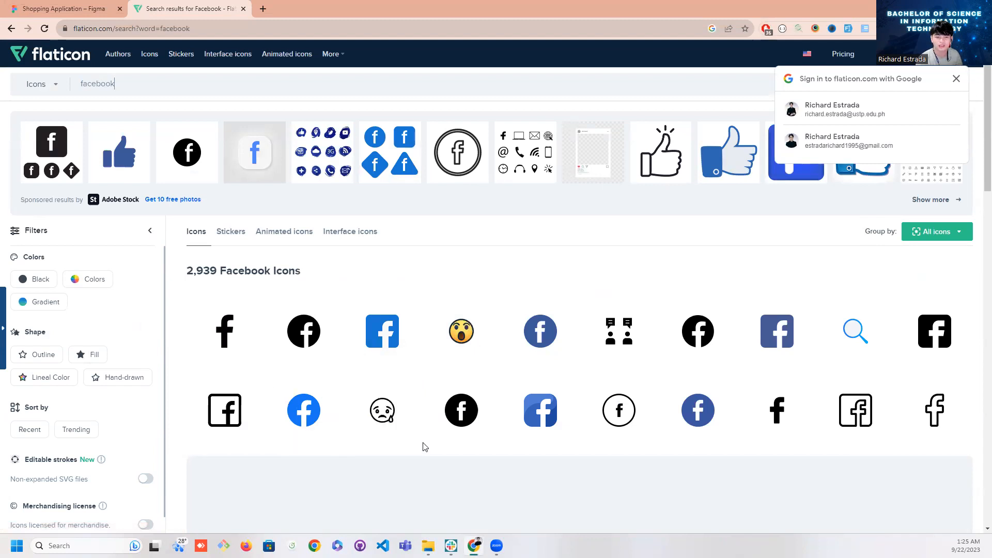
Copy the round bright-blue Facebook icon by Freepik as PNG and switch back to Figma
left_click(303, 414)
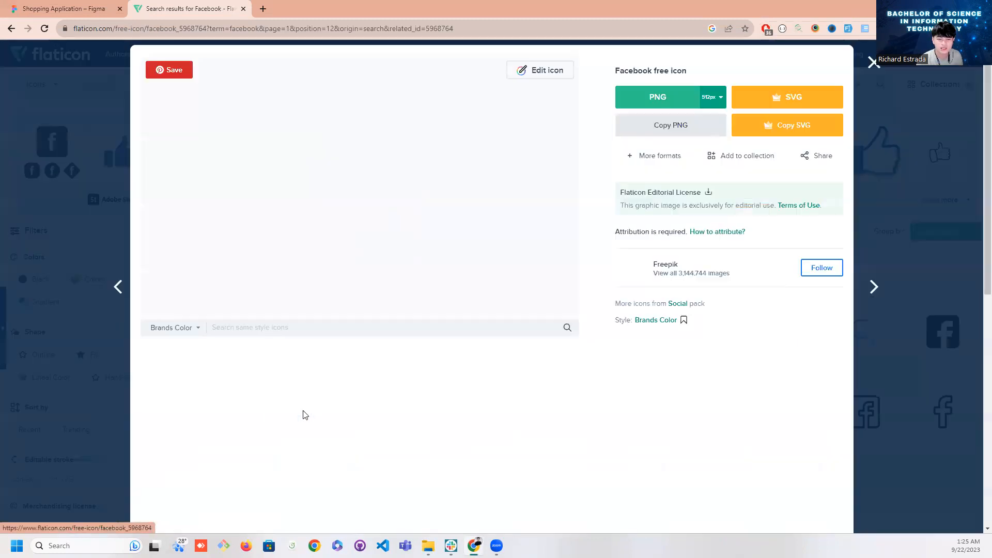
left_click(671, 125)
left_click(61, 9)
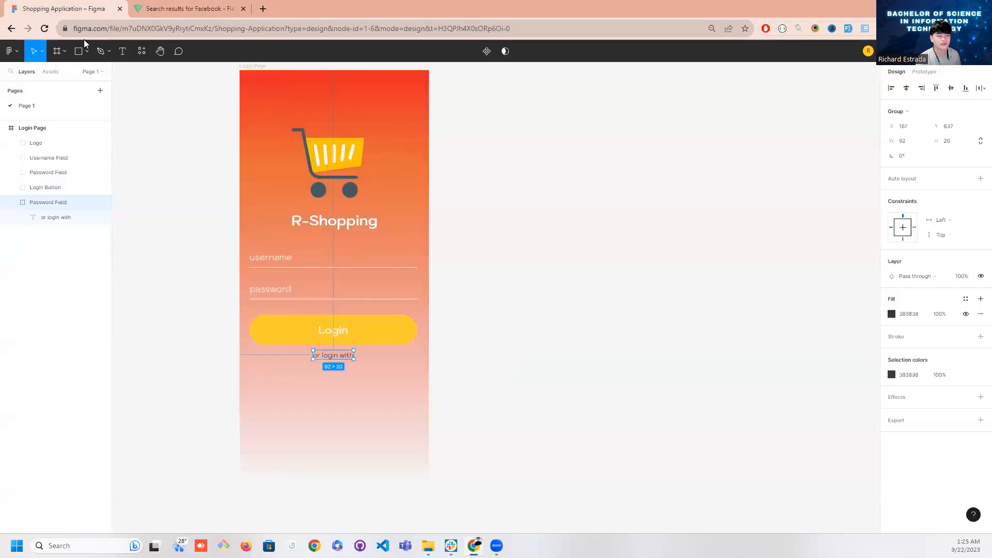
Try to paste the Facebook icon and shrink it to about 80 × 88 below the "or login with" text
left_click(293, 386)
key("ctrl+v")
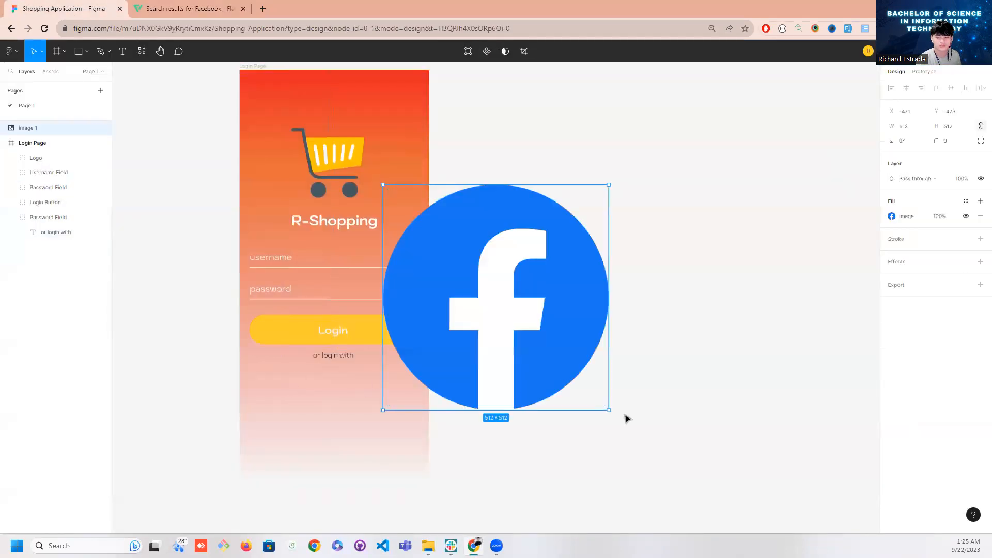
left_click_drag(600, 401, 310, 409)
left_click(325, 412)
left_click(294, 390)
left_click(328, 410)
left_click(304, 399)
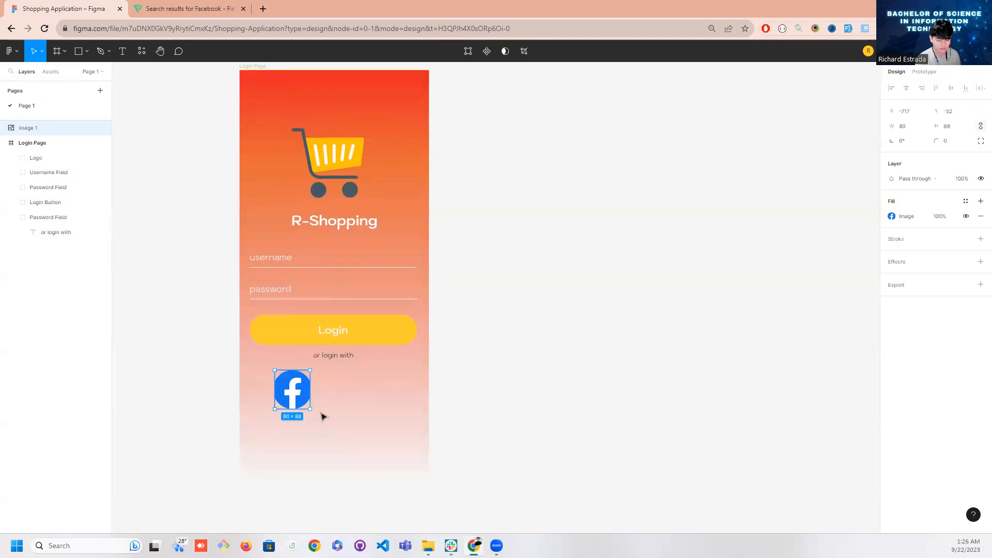
key("Delete")
Paste the Facebook icon, scale it down proportionally and place it below the "or login with" text
left_click(321, 414)
key("ctrl+v")
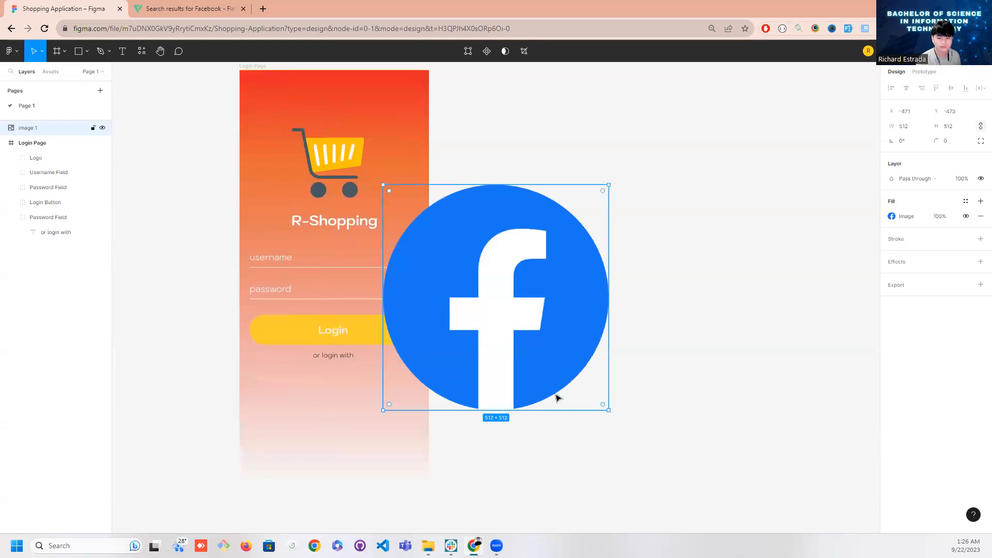
left_click_drag(545, 345, 306, 399)
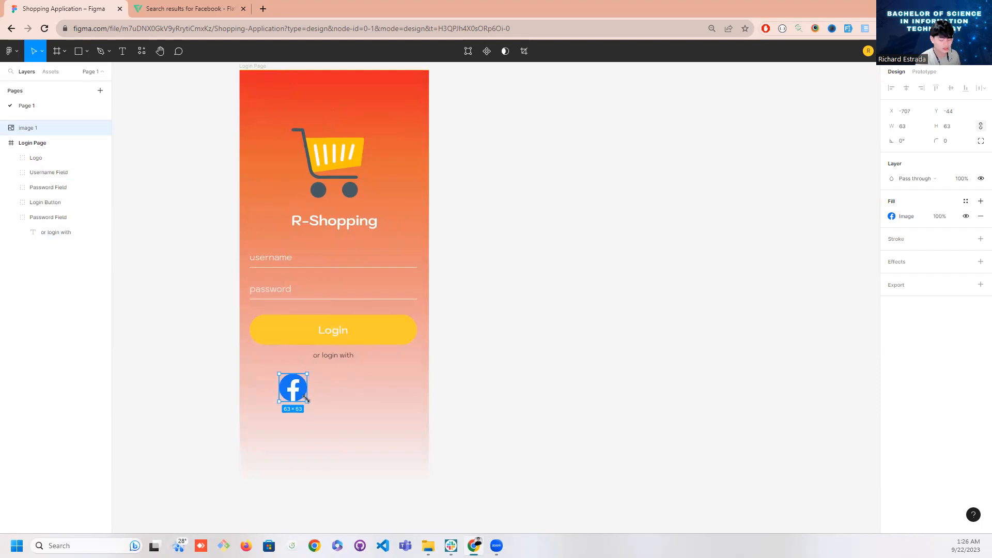
left_click_drag(317, 413, 301, 382)
Switch to Flaticon, close the Facebook icon's details and search for google icons
left_click(179, 8)
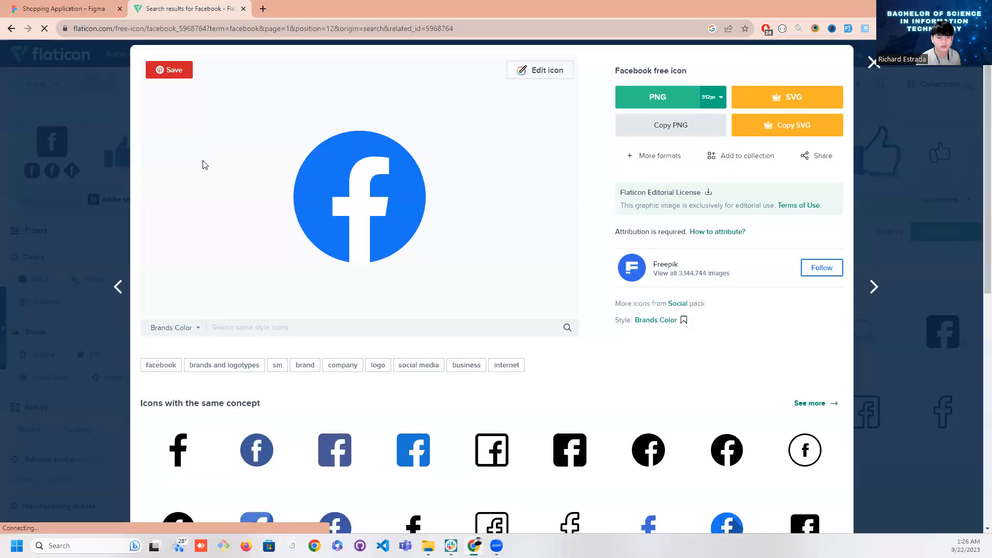
left_click(873, 63)
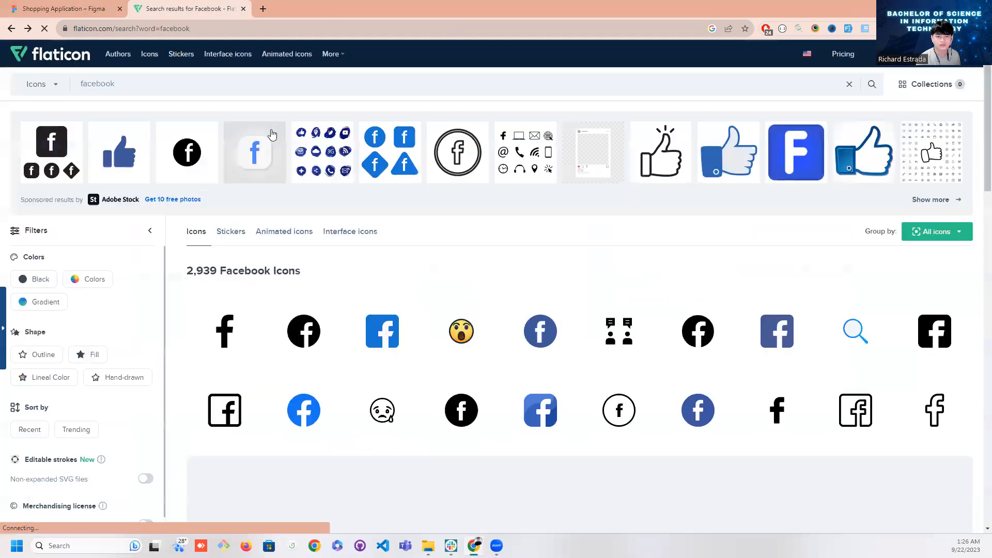
key("ctrl+a")
type("google")
key("Return")
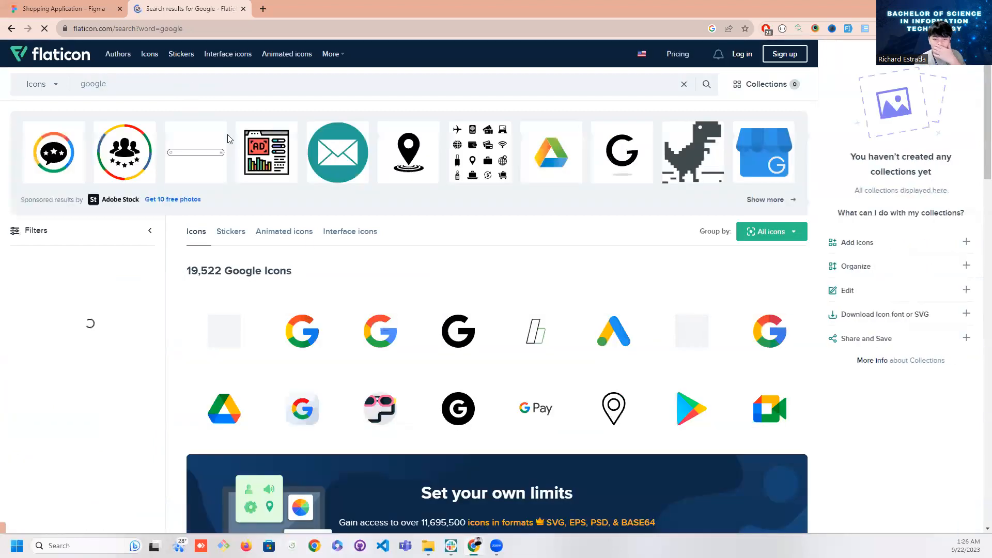
Try to copy the flat Google icon from the third search result and paste it into the Figma design
left_click(369, 326)
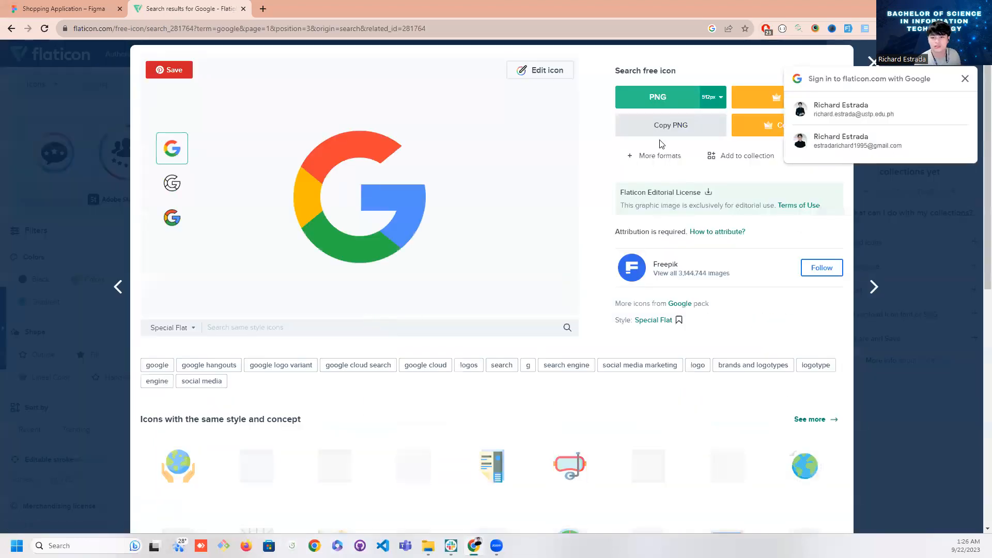
left_click(62, 9)
left_click(372, 388)
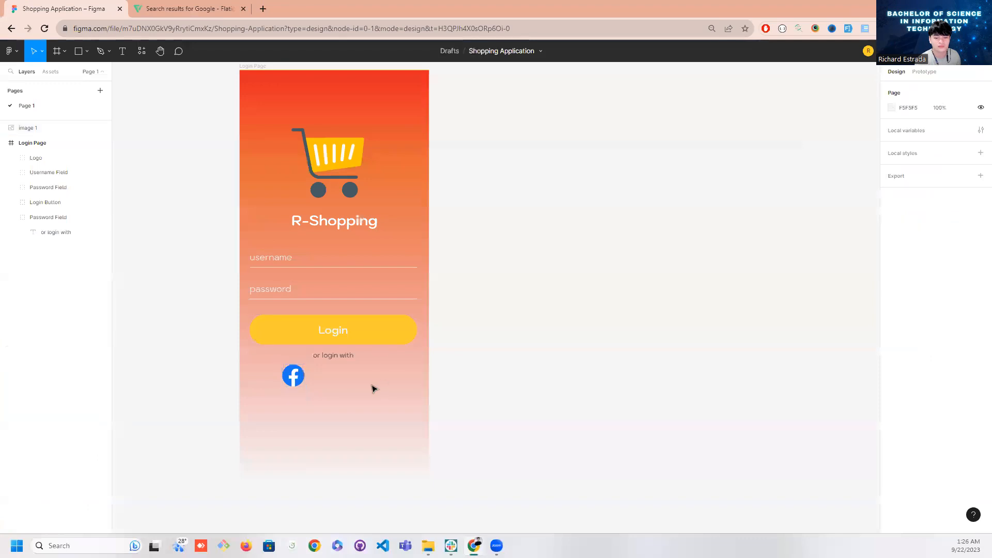
key("ctrl+v")
key("Delete")
Try again to copy the Special Flat Google icon as PNG and paste it onto the Login Page in Figma
left_click(190, 9)
left_click(656, 125)
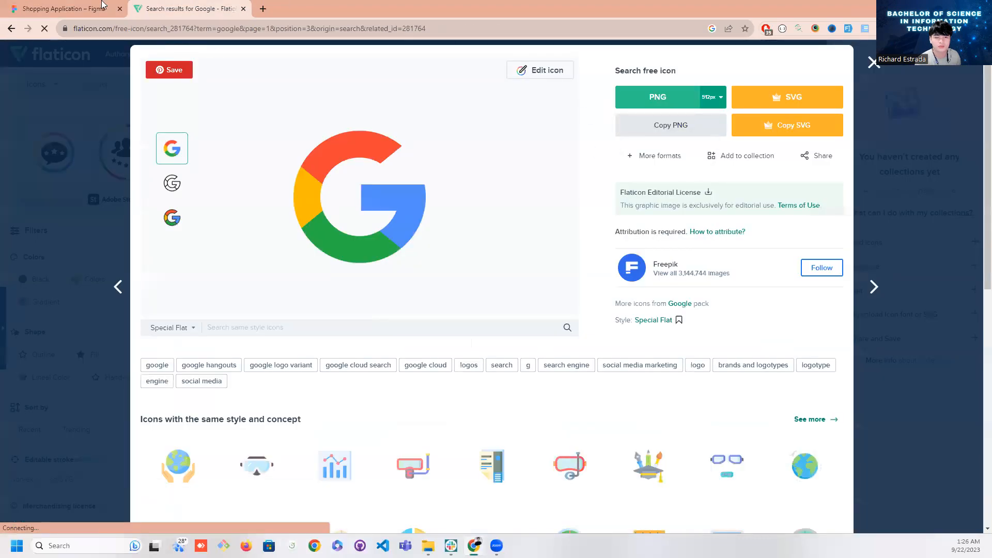
left_click(62, 8)
key("ctrl+v")
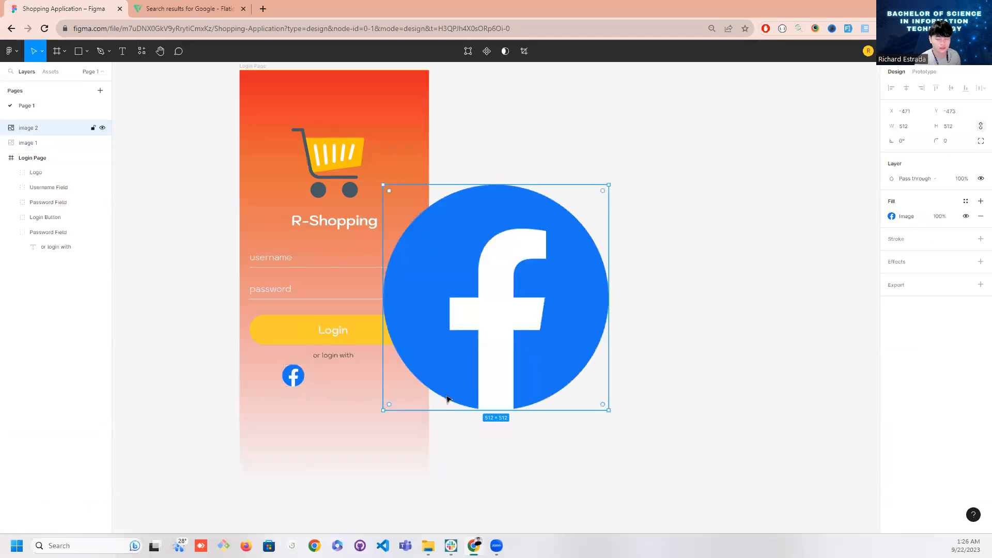
key("Delete")
right_click(373, 403)
left_click(317, 411)
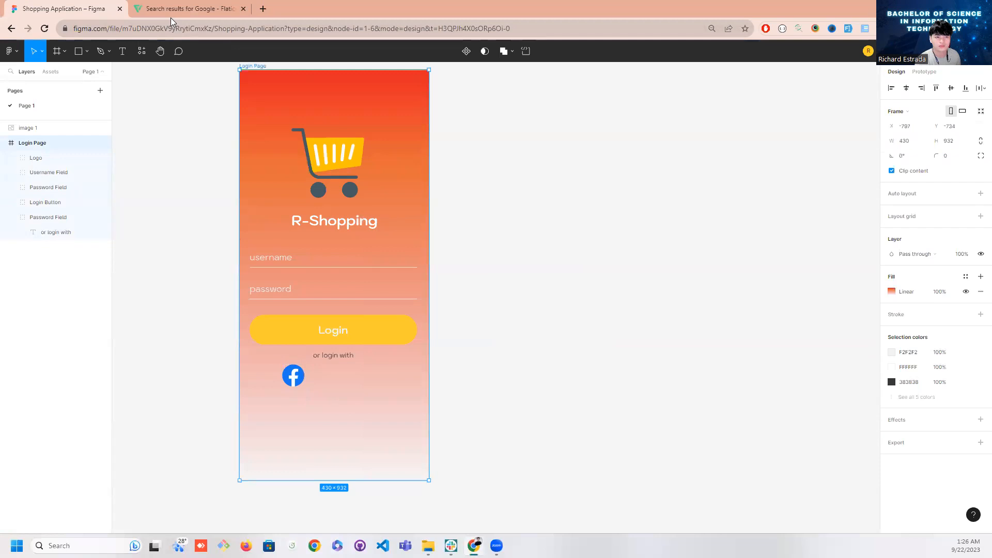
Reload the Figma file, copy the Basic Rounded Flat Google icon from Flaticon as PNG and return to Figma
left_click(44, 29)
left_click(185, 11)
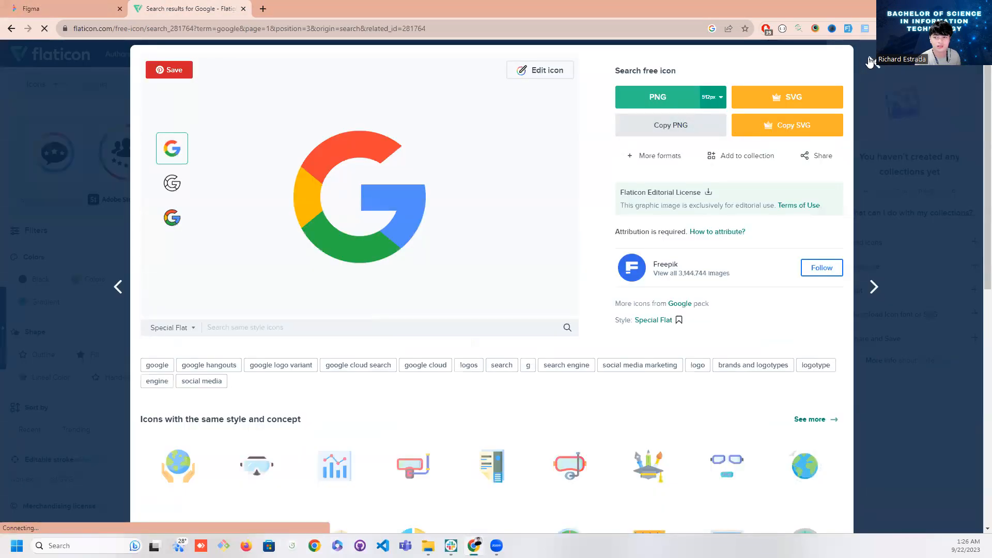
left_click(873, 63)
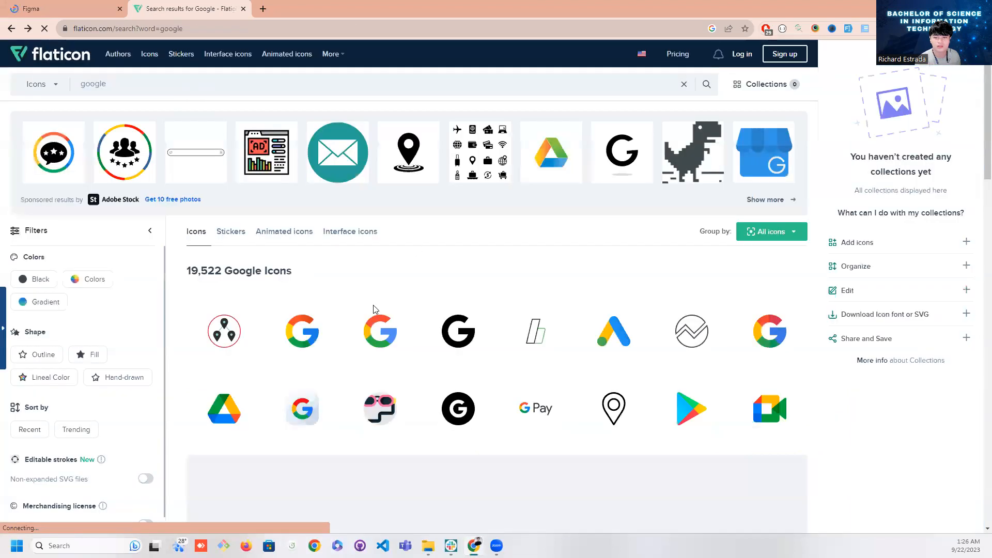
left_click(316, 337)
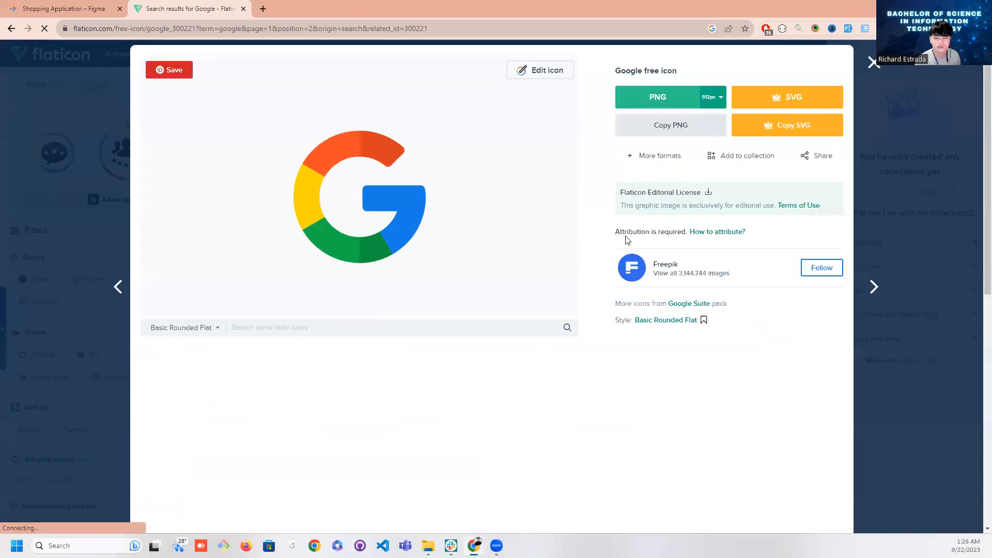
left_click(664, 126)
left_click(63, 8)
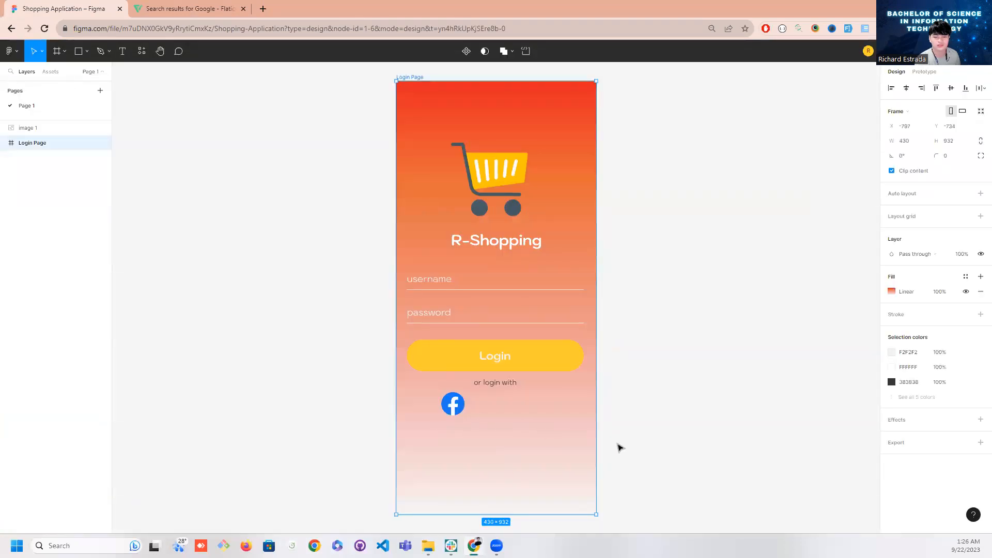
Paste the Google icon, scale it down to the Facebook icon's size and place it beside that icon
scroll(618, 445, "down", 1)
left_click_drag(635, 443, 457, 412)
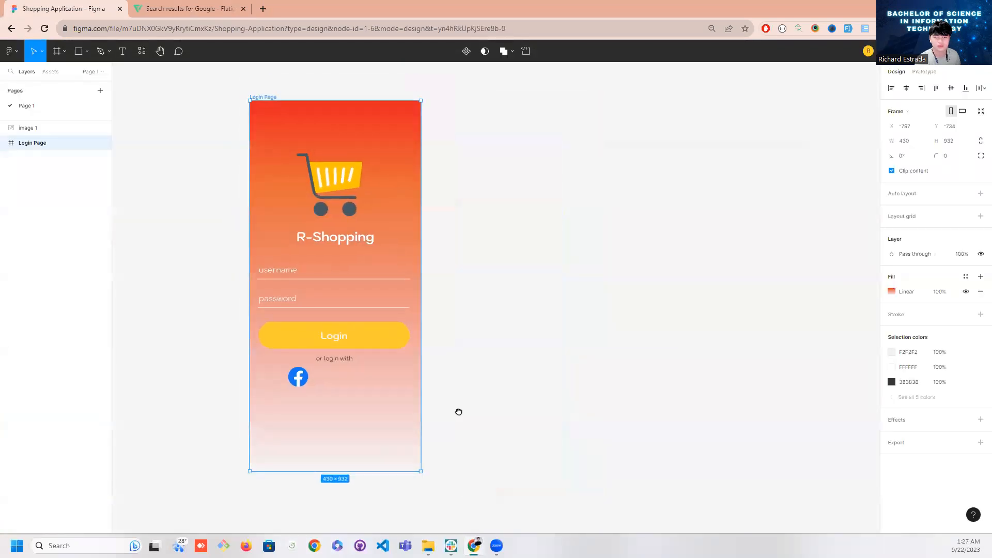
left_click(345, 411)
key("ctrl+v")
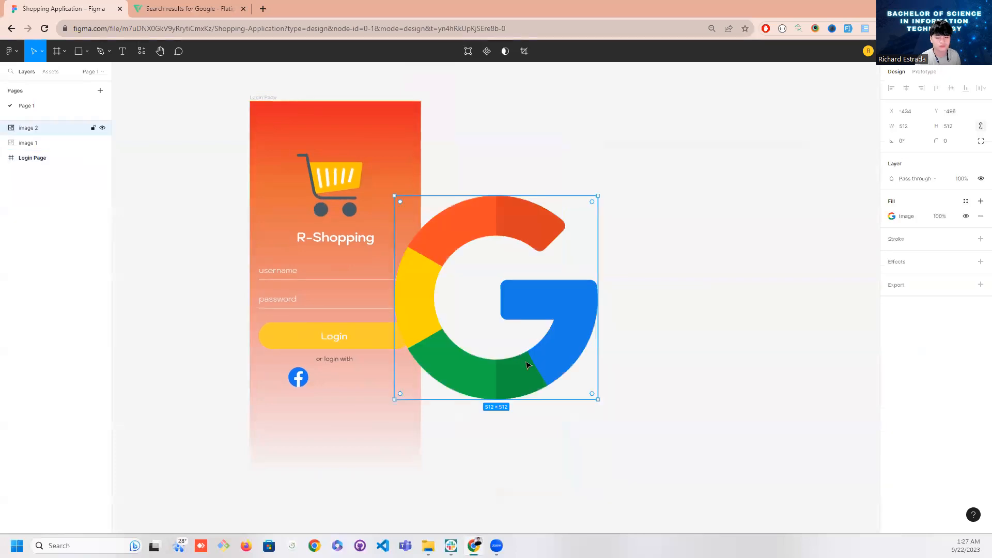
left_click_drag(595, 401, 452, 281)
key("ctrl+z")
left_click_drag(600, 400, 414, 224)
left_click_drag(336, 401, 335, 386)
left_click(363, 396)
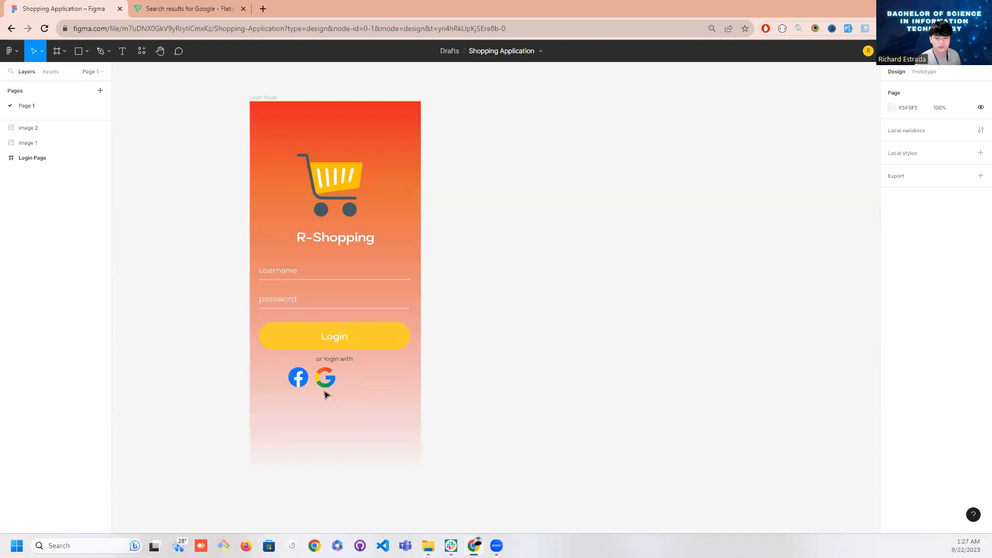
Enlarge the Facebook and Google icons equally and centre them side by side below the "or login with" text
left_click(299, 380)
left_click(331, 386, "shift")
mouse_move(336, 389)
left_mouse_down()
mouse_move(363, 407)
mouse_move(344, 393)
left_mouse_up()
left_click(213, 345)
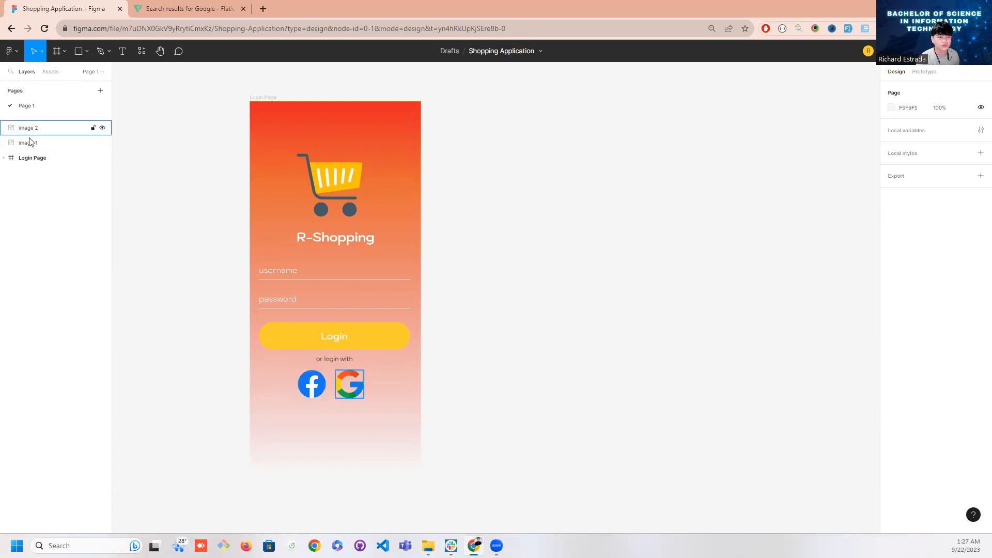
Move the Facebook and Google image layers into the Login Page frame, below its existing groups, and select both
left_click(5, 157)
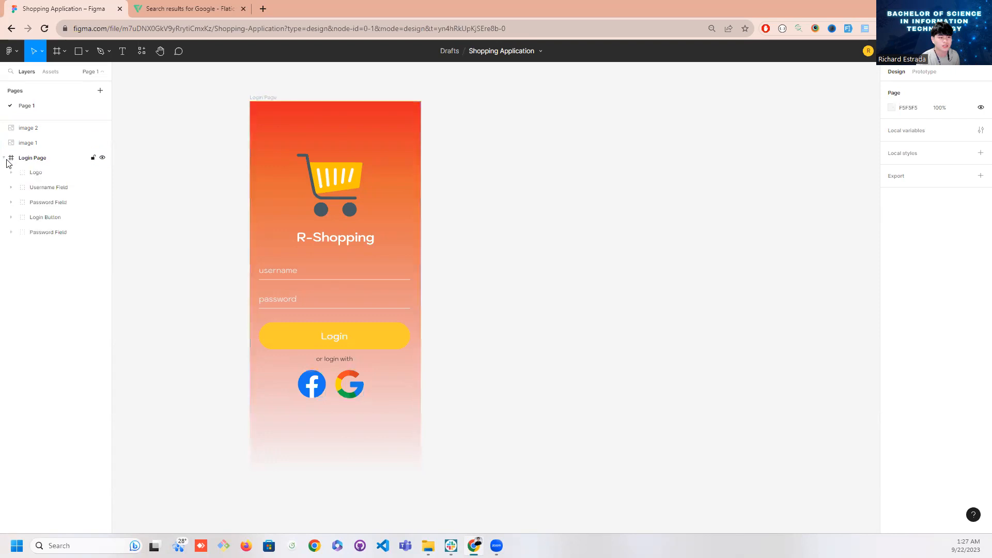
left_click_drag(32, 148, 69, 227)
left_click_drag(33, 129, 90, 251)
left_click(58, 223)
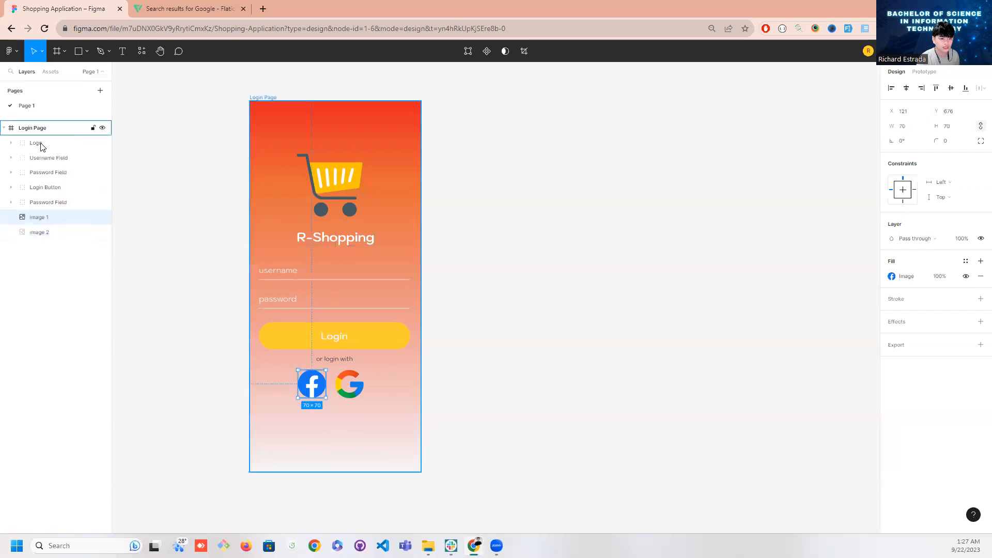
left_click(48, 230)
left_click(48, 219)
left_click(49, 228, "shift")
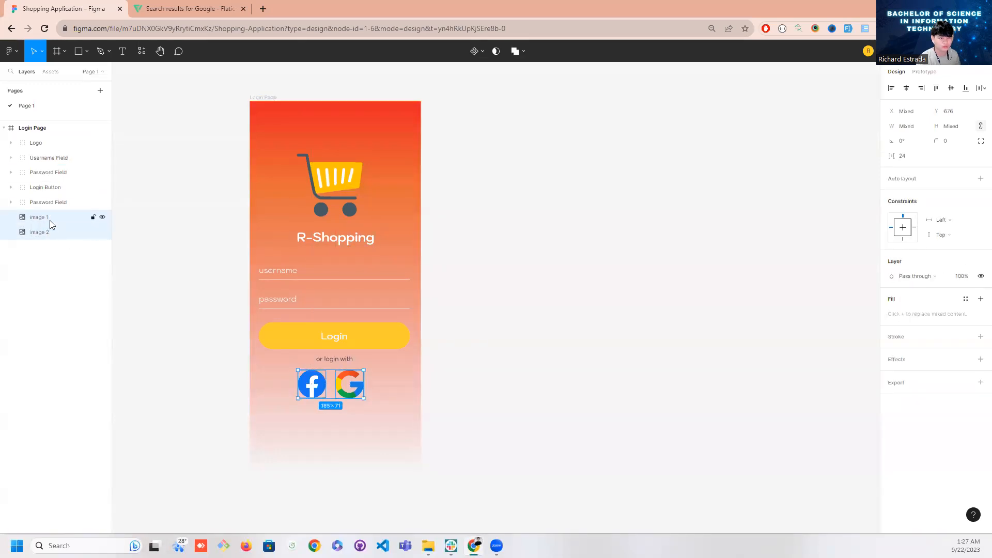
right_click(50, 220)
left_click(86, 309)
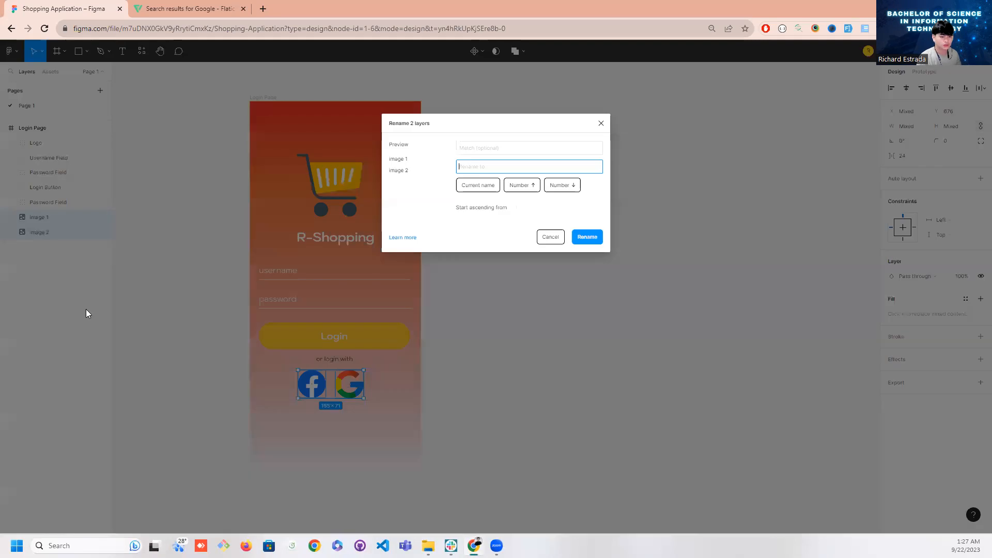
left_click(547, 239)
Group the selected Facebook and Google icons and rename the group as Social Media
right_click(59, 220)
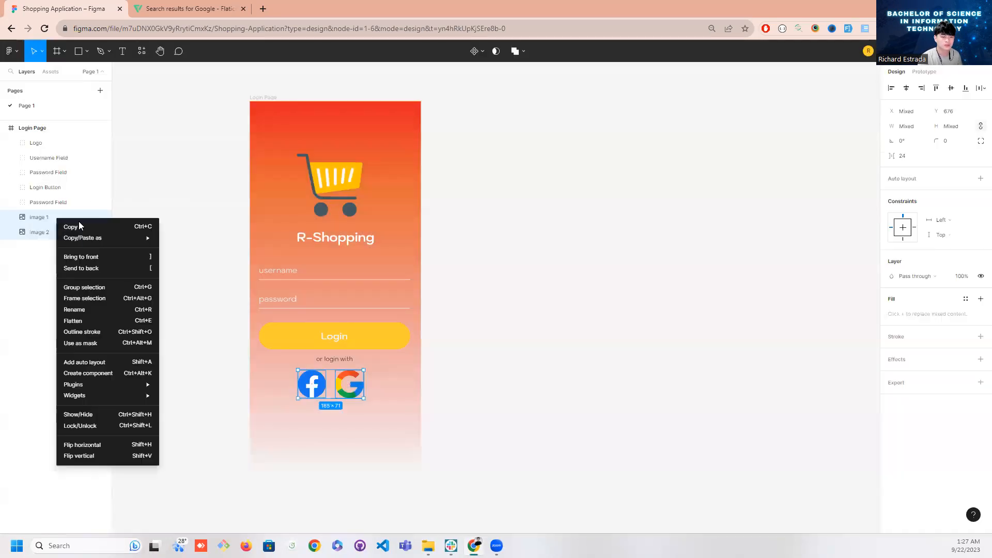
left_click(86, 288)
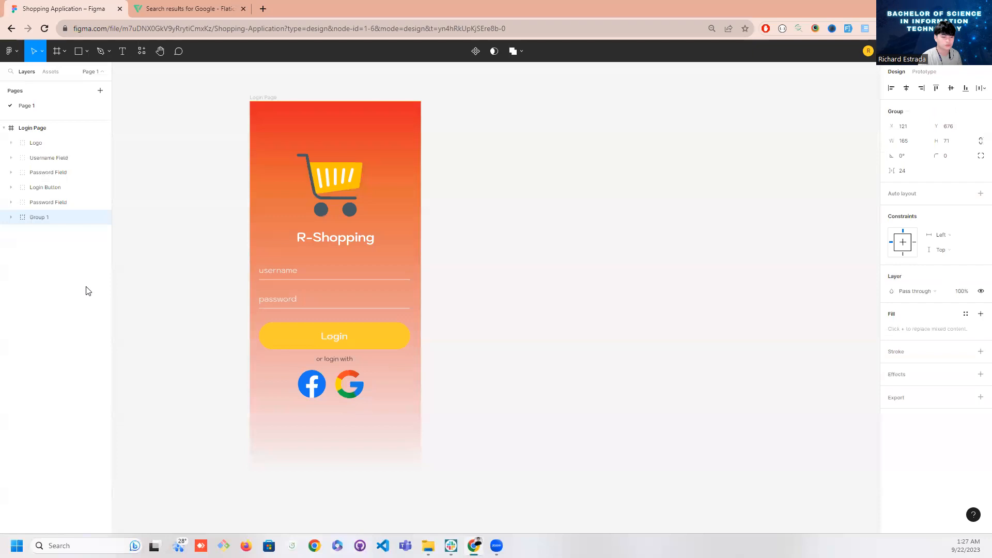
double_click(40, 218)
type("Social Media")
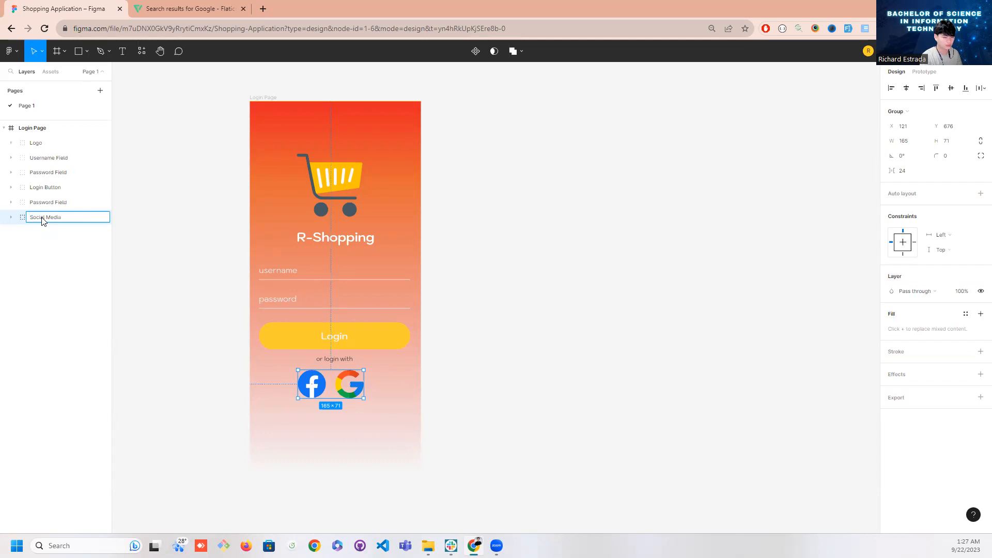
key("Return")
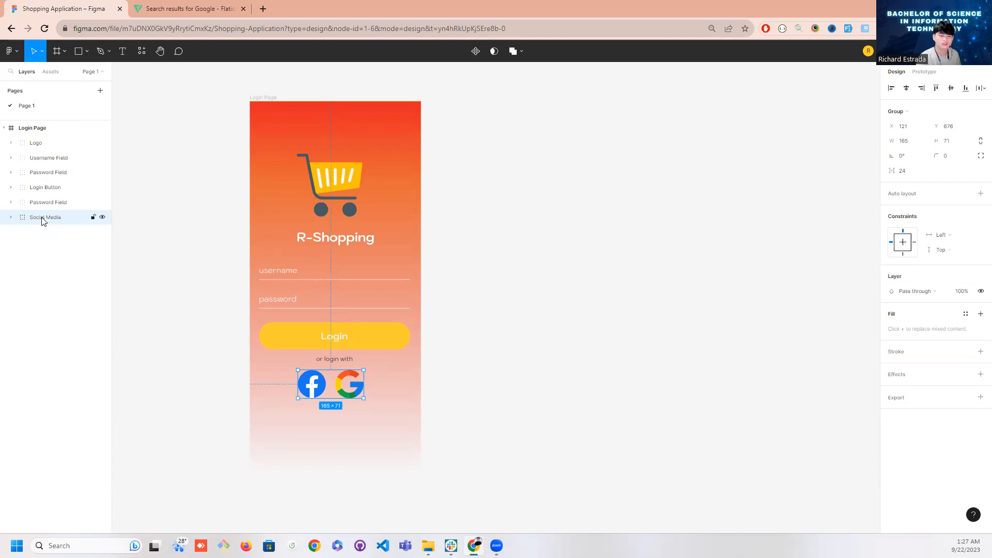
left_click(188, 314)
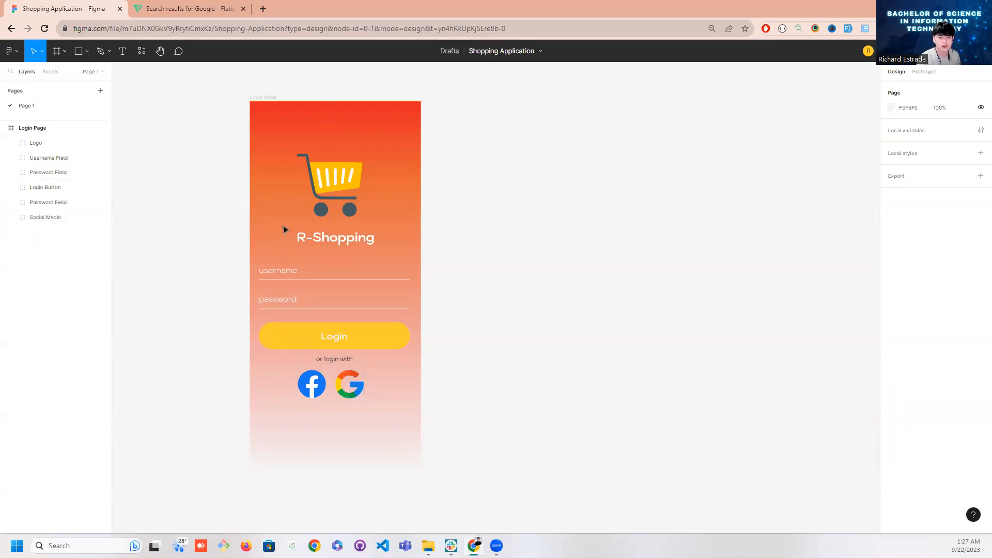
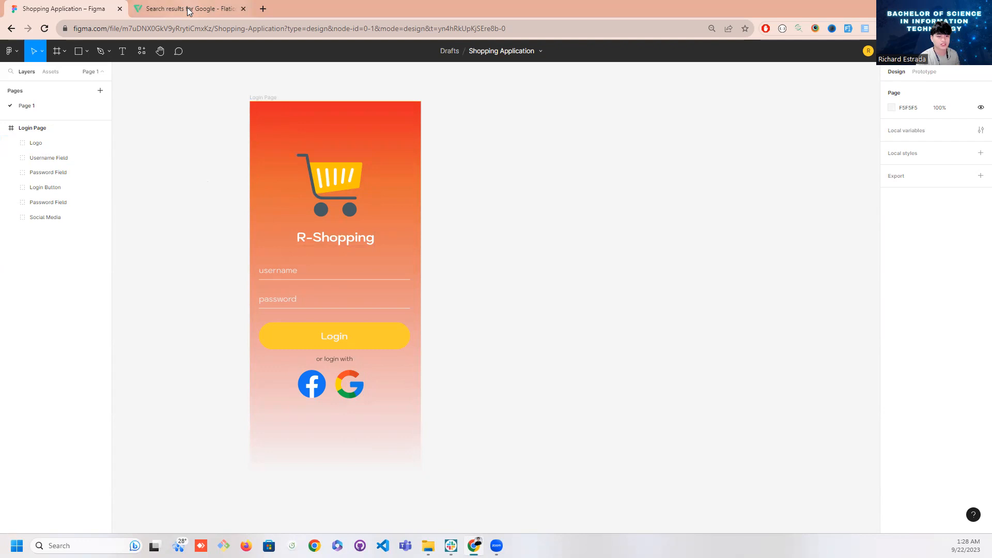
Search the web for pexels in a new browser tab and open the Pexels website
left_click(263, 9)
type("pe")
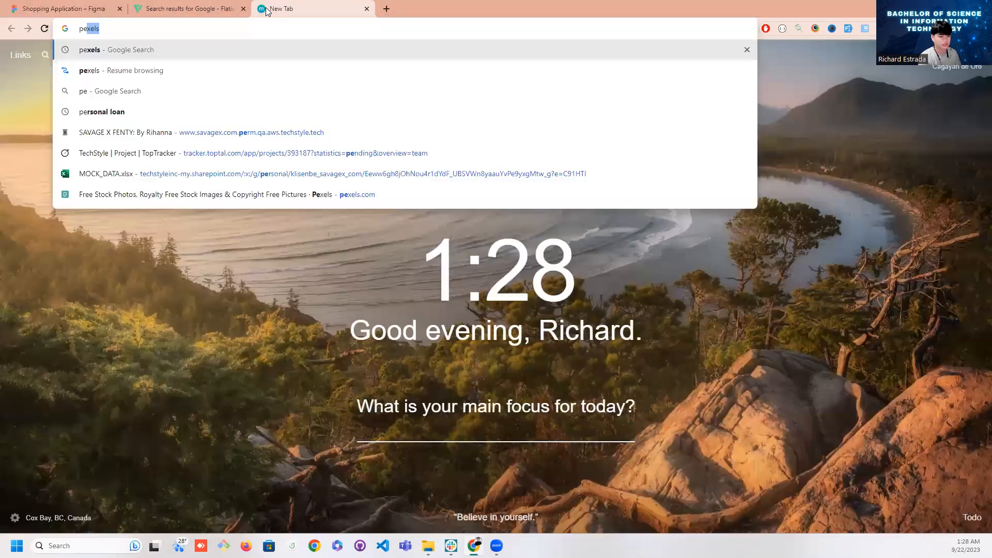
type("w")
key("BackSpace")
type("e")
key("BackSpace")
key("Down")
key("Return")
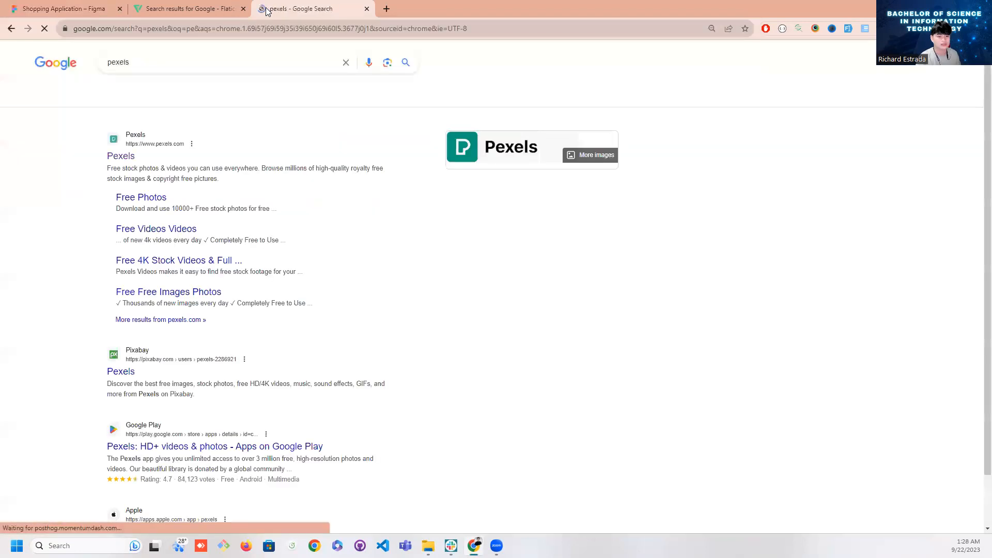
left_click(124, 157)
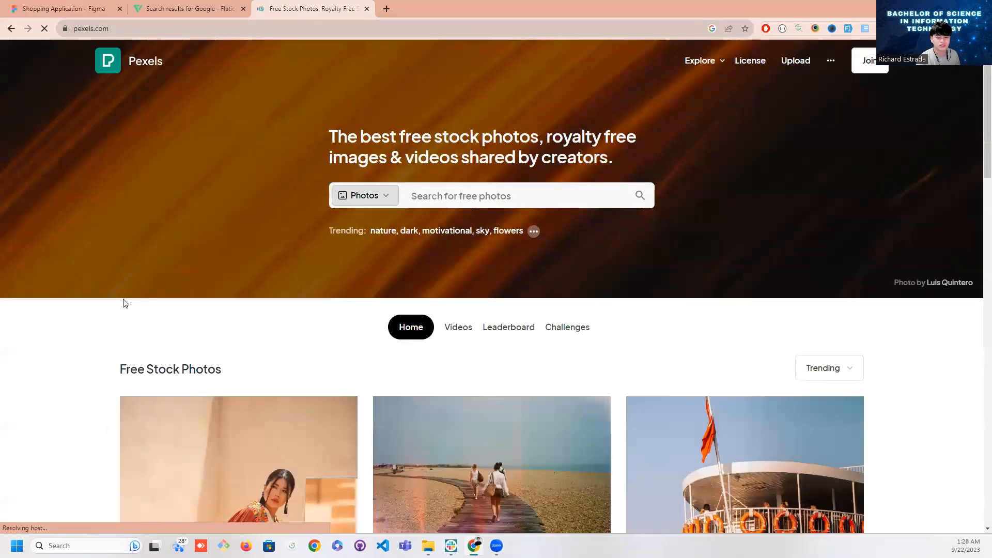
Open the Pexels photo of the woman posing beside a desert building and copy the image
scroll(122, 302, "down", 4)
left_click(284, 303)
right_click(534, 219)
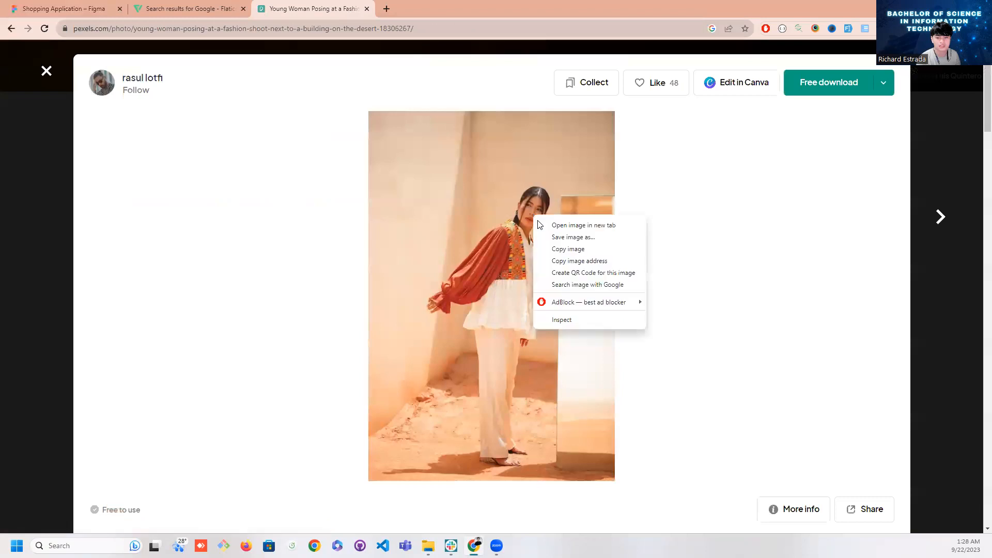
left_click(558, 248)
Switch back to Figma, paste the photo into the Login Page frame and scale it to about 540 × 942 to cover the frame
left_click(106, 9)
left_click(275, 226)
key("ctrl+v")
left_click_drag(501, 286, 378, 250)
left_click_drag(447, 268, 421, 264)
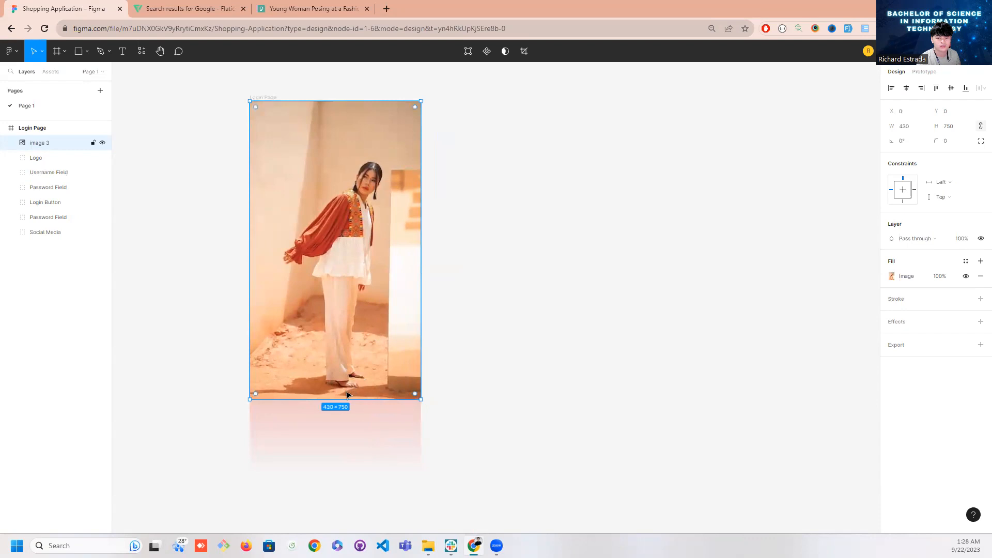
left_click_drag(344, 399, 345, 476)
left_click(499, 385)
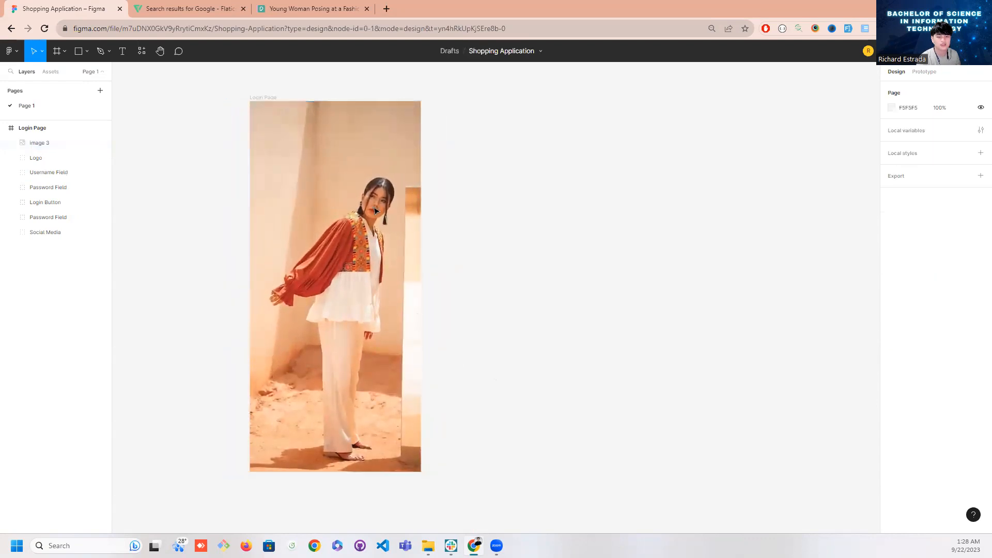
Move the photo layer below the Social Media group so it sits behind the Login Page elements
left_click(35, 144)
left_click_drag(35, 149, 44, 240)
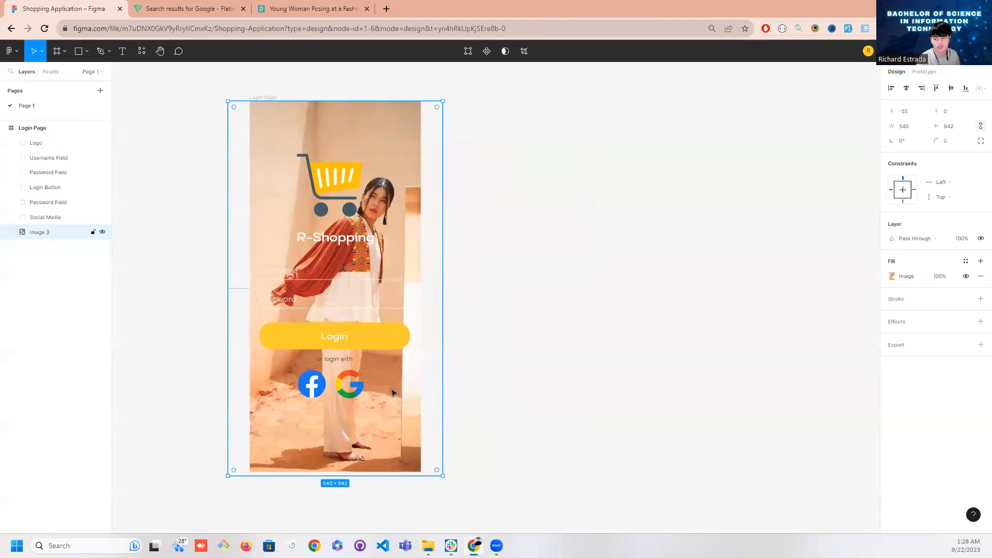
left_click(563, 243)
Undo the accidental move of the Login Page frame and delete the background photo layer
left_click(374, 155)
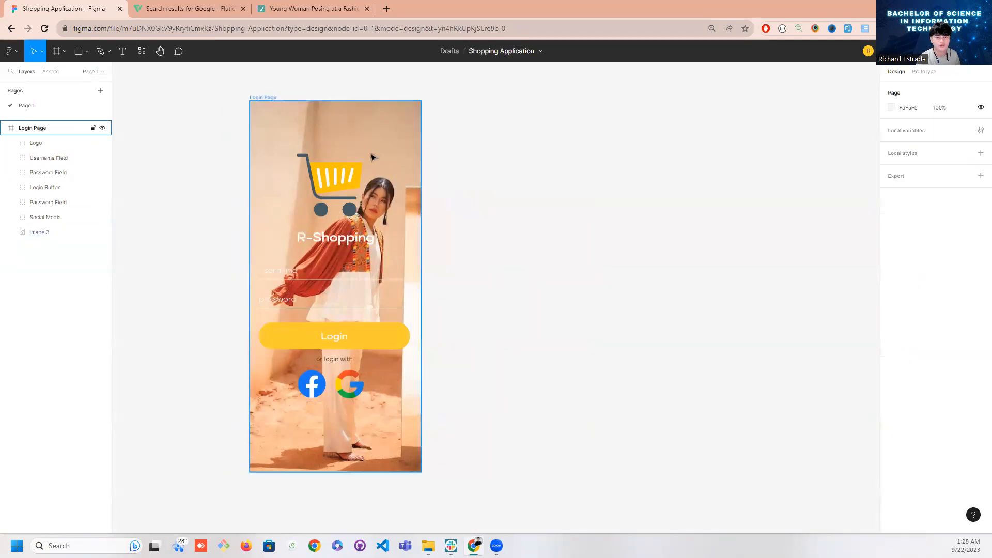
left_click_drag(383, 148, 353, 146)
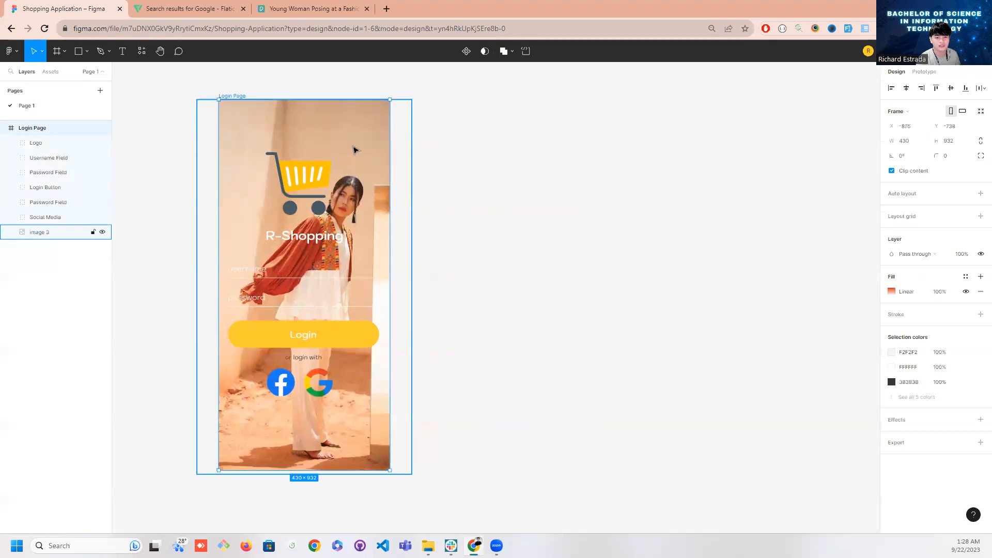
key("ctrl+z")
left_click(45, 232)
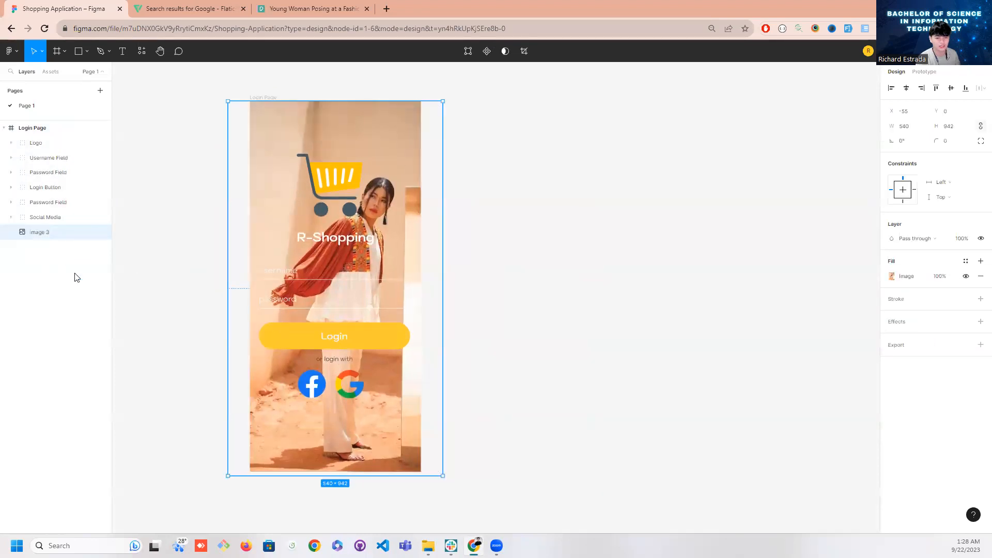
key("Delete")
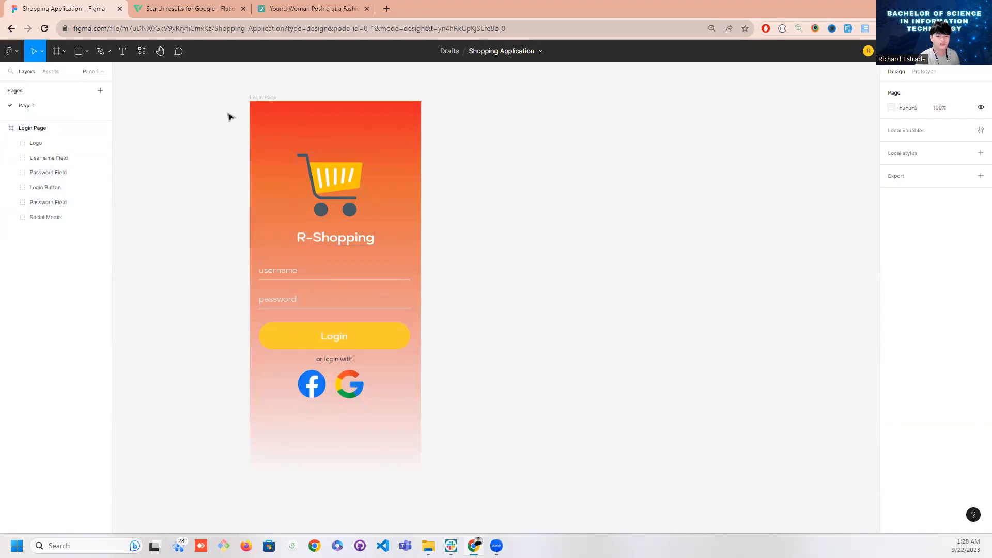
Try duplicating the Login Page frame and undo the duplication
left_click(5, 129)
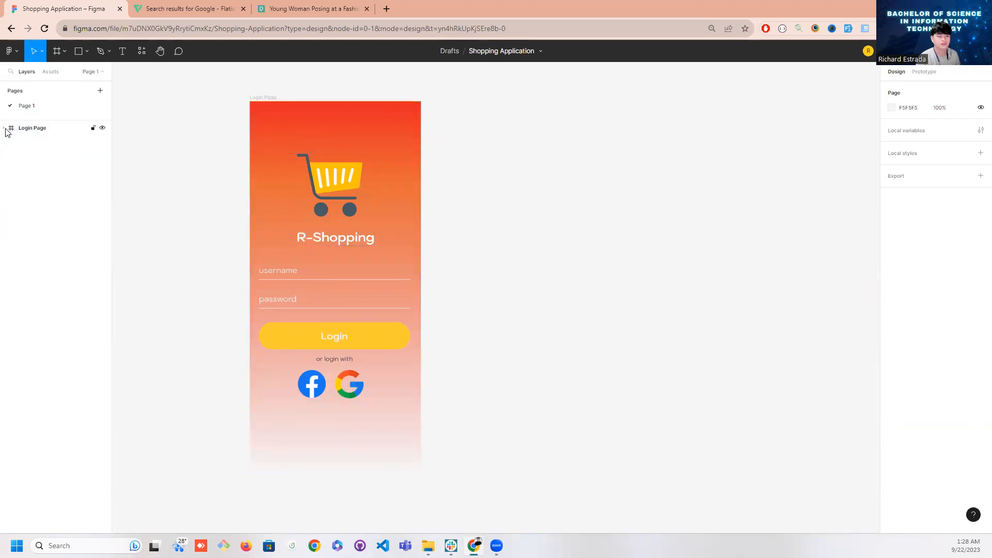
left_click(5, 129)
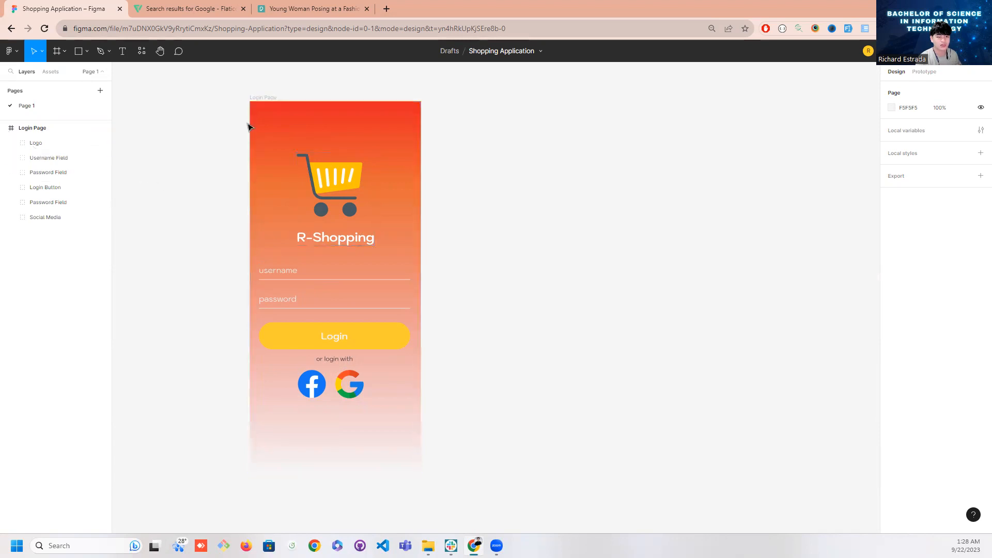
left_click(258, 98)
key("ctrl+d")
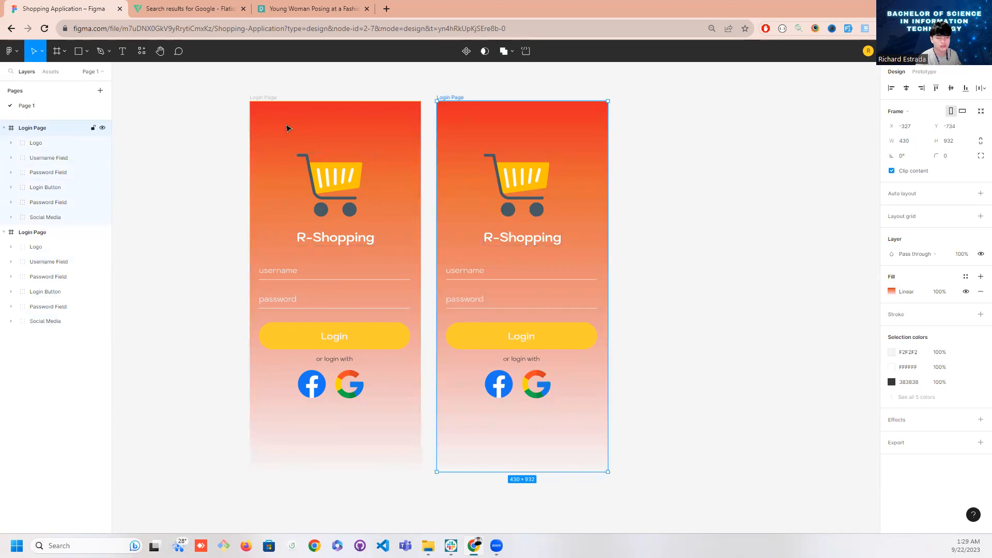
left_click(160, 202)
key("ctrl+z")
key("ctrl+z")
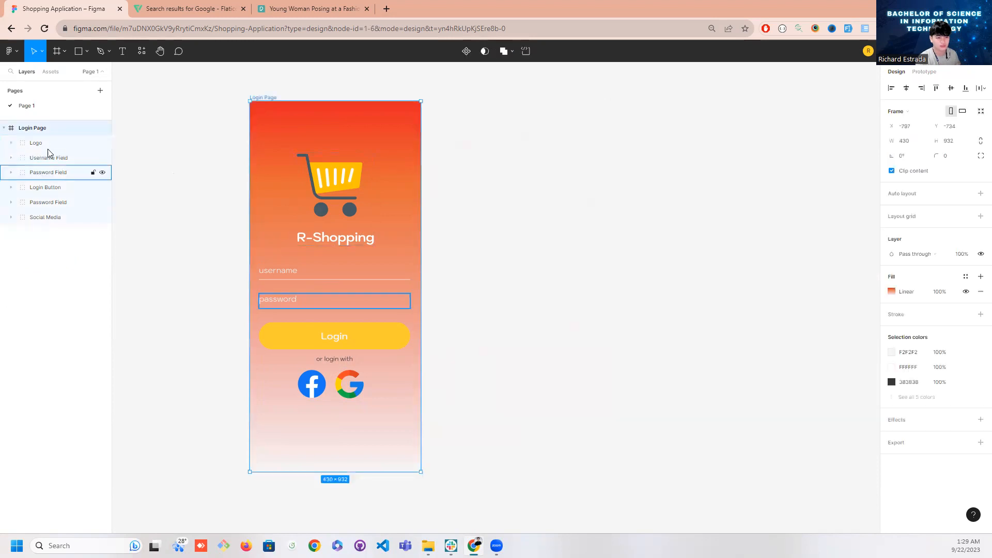
Copy the Login Page frame, paste the copy beside it and widen the gap between the two frames
left_click(4, 127)
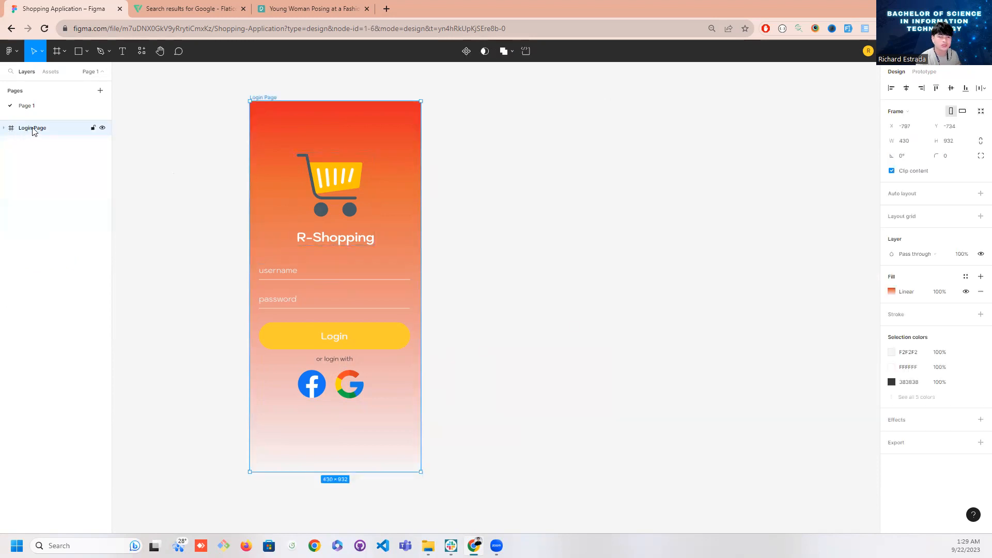
left_click(5, 128)
right_click(29, 133)
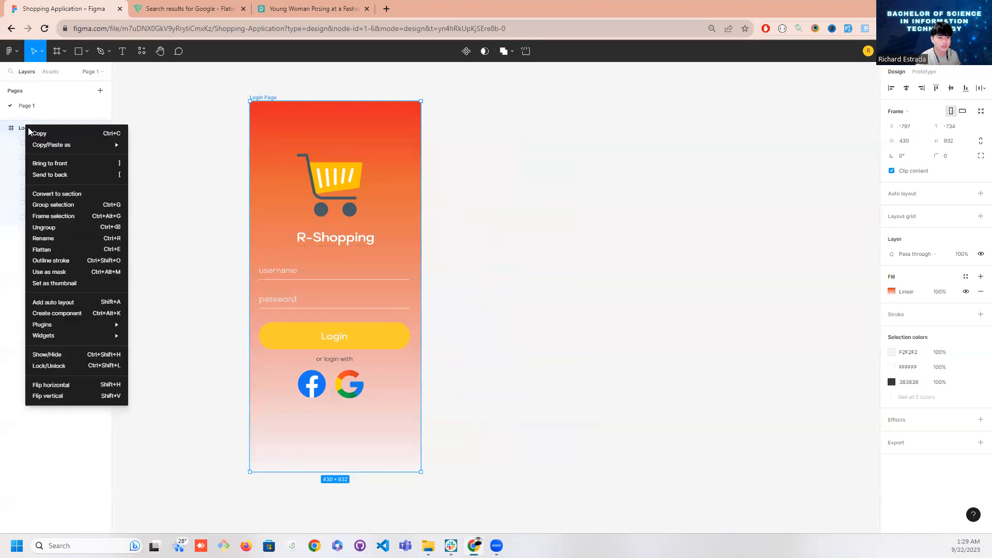
left_click(40, 134)
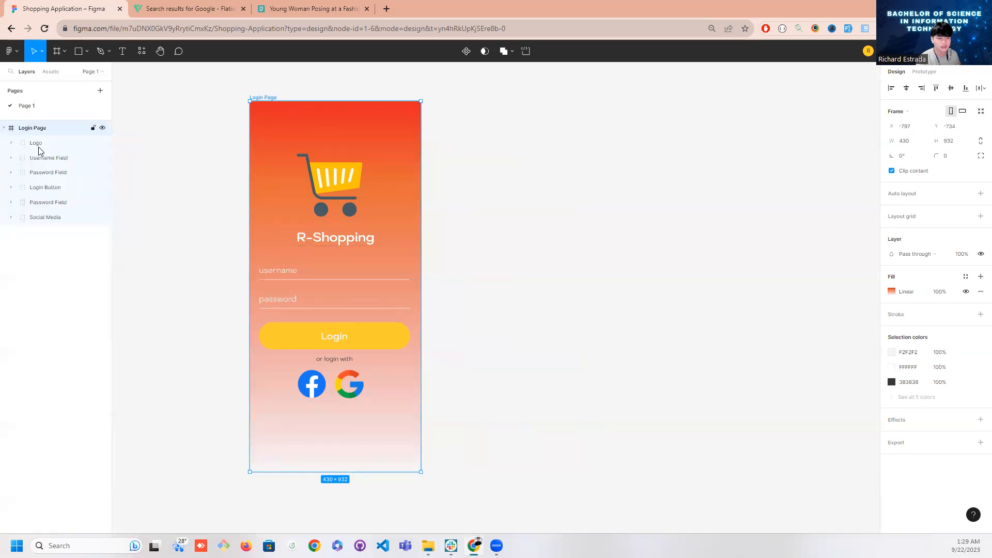
left_click(33, 252)
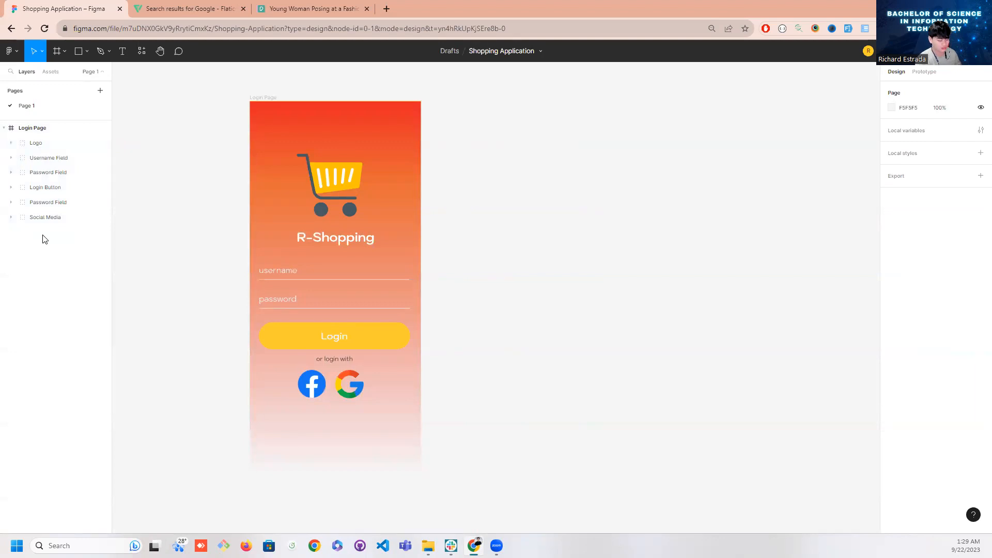
key("ctrl+v")
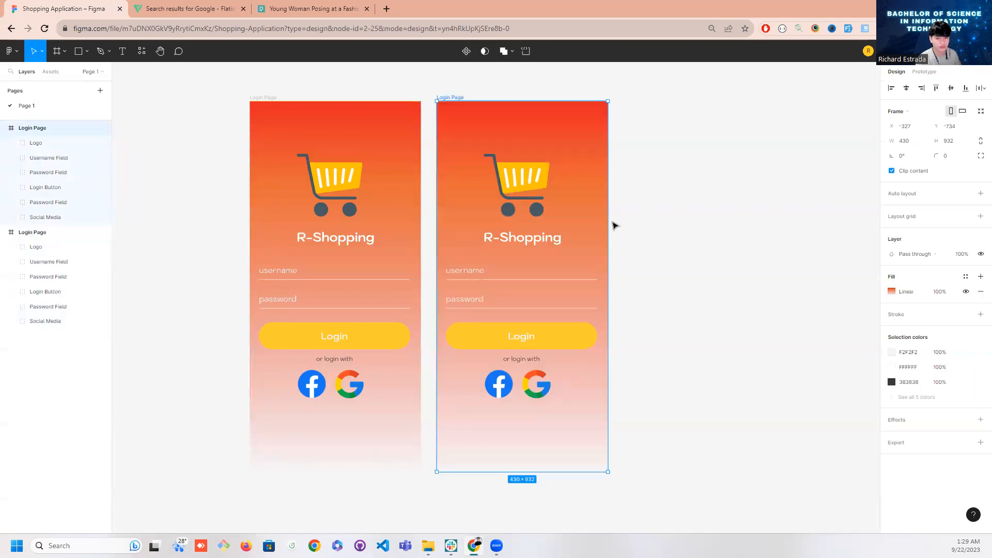
left_click_drag(467, 99, 502, 95)
left_click_drag(461, 410, 392, 434)
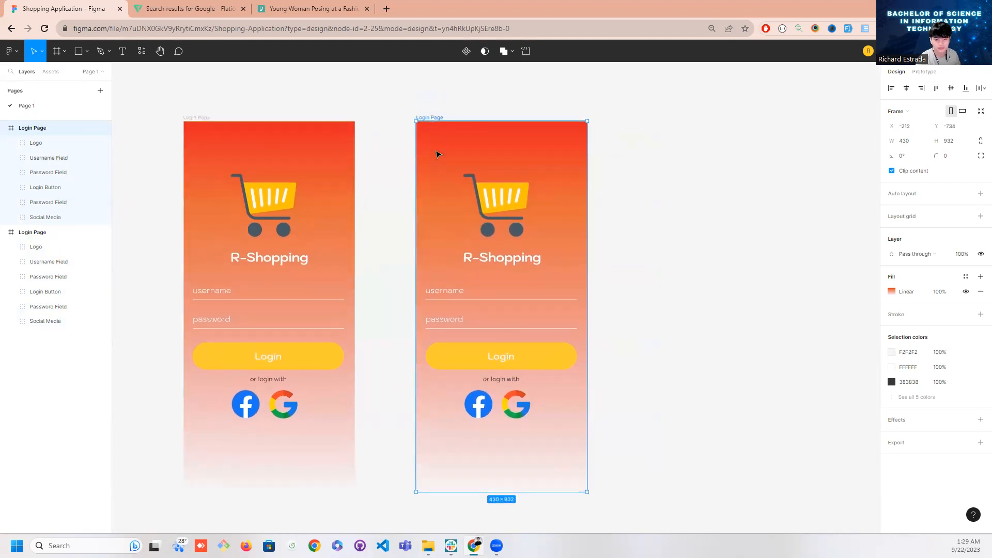
Rename the pasted Login Page frame as Registration Page
double_click(435, 118)
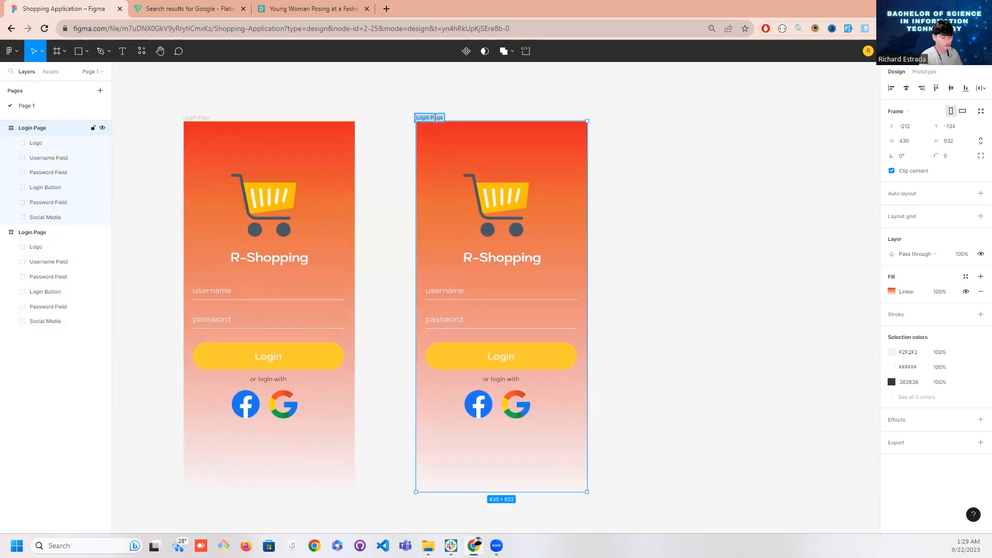
type("Registratio")
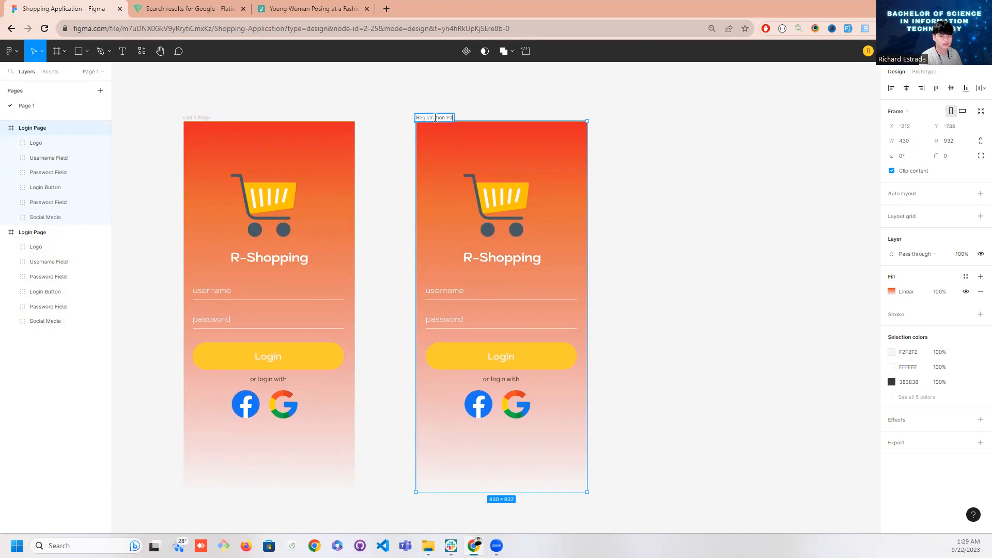
type("n Page")
double_click(30, 233)
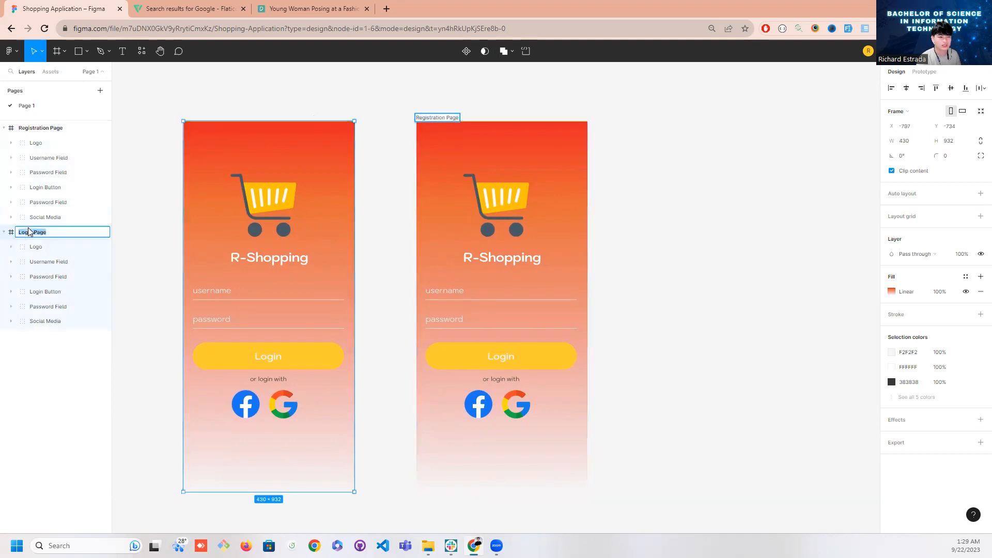
left_click(124, 230)
Collapse both frames in the layer list, order Login Page above Registration Page and select the Registration Page frame
left_click(4, 232)
left_click(4, 127)
left_click(16, 143)
left_click_drag(32, 130, 33, 142)
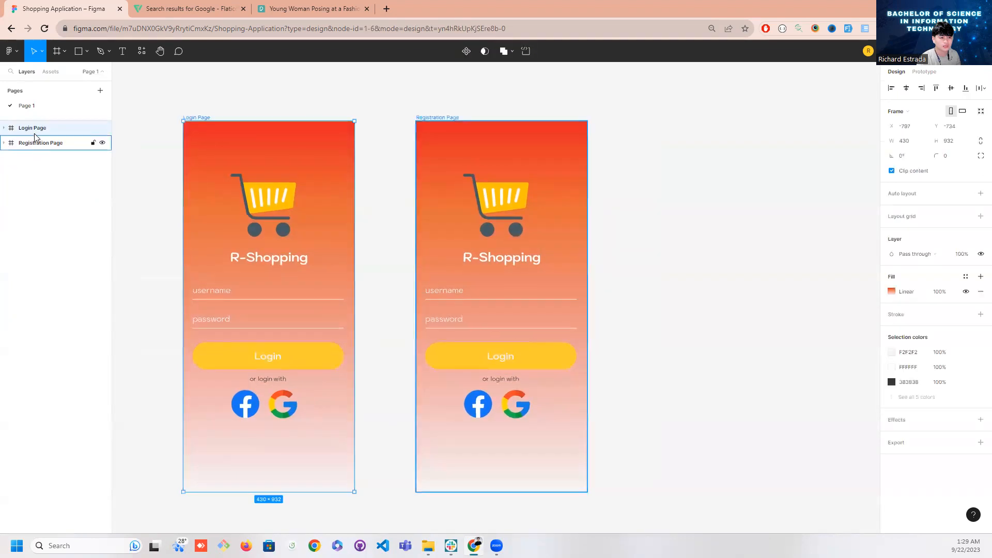
left_click(32, 143)
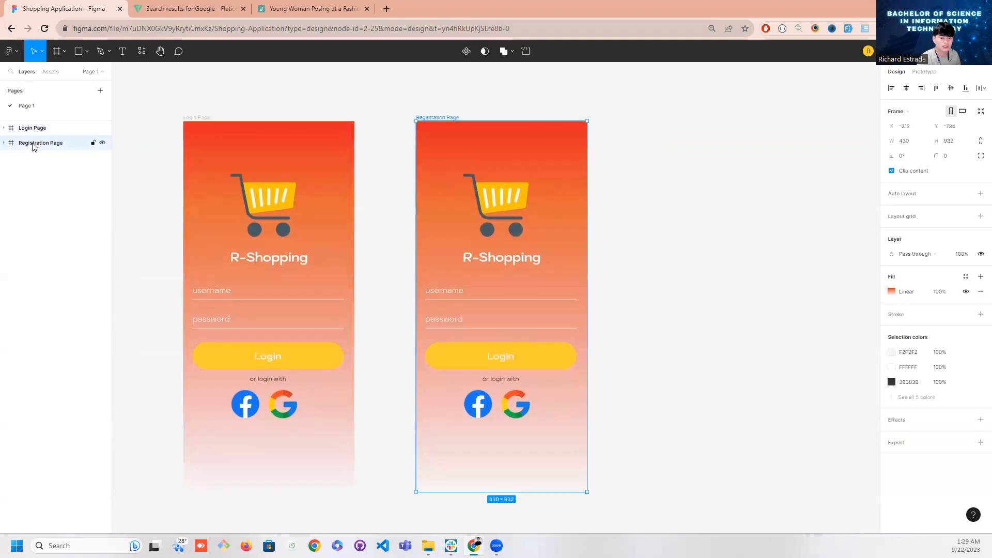
Change the button label on the Registration Page from Login to Register
double_click(508, 362)
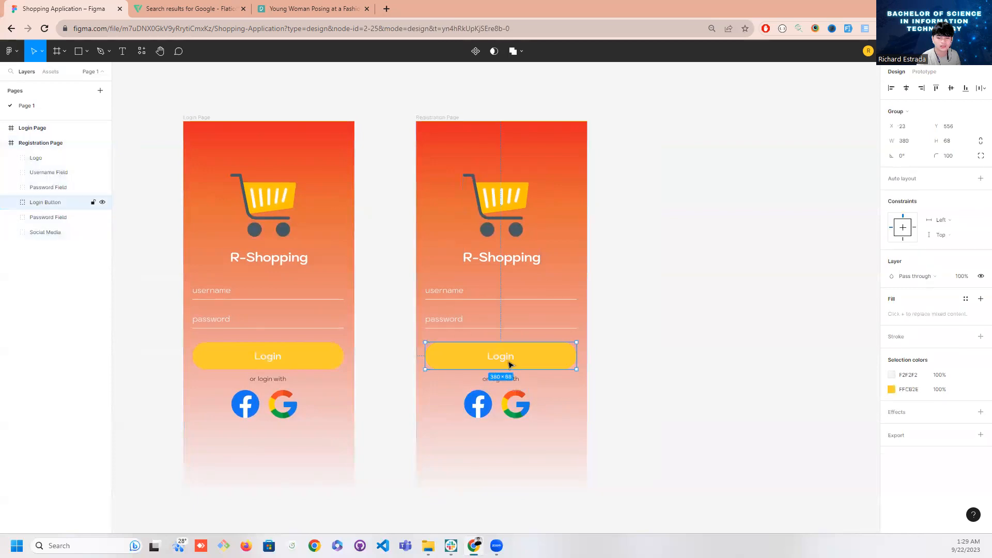
double_click(500, 360)
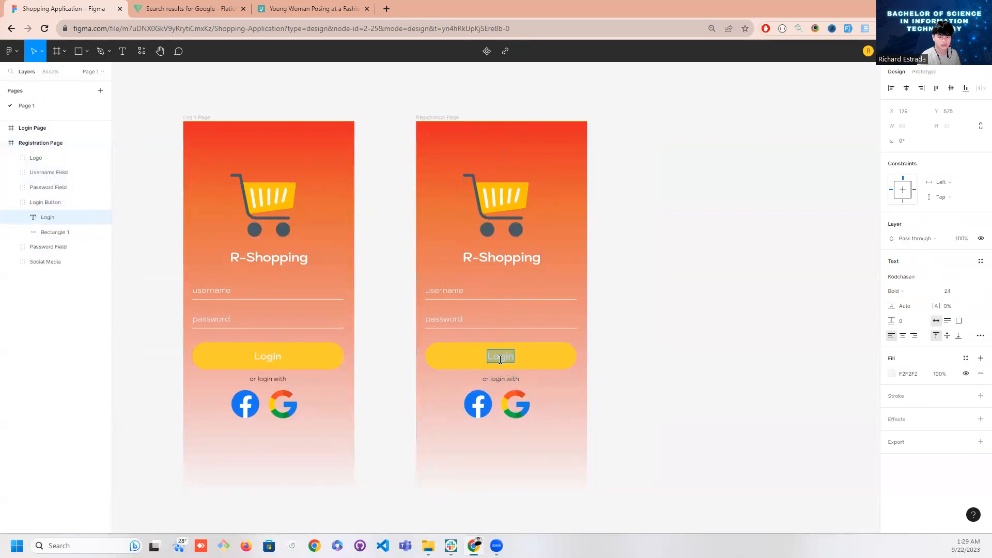
type("Regiser")
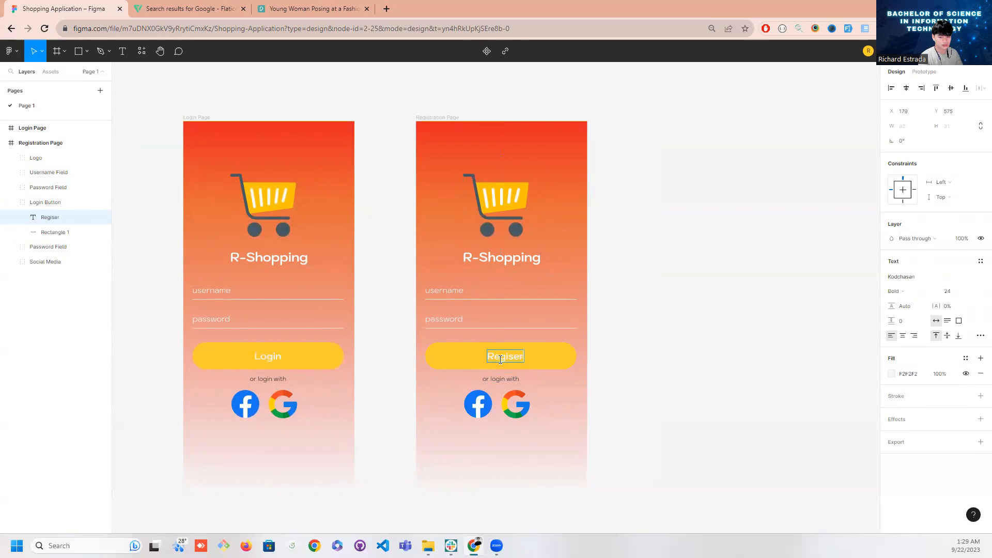
key("BackSpace")
key("BackSpace")
type("ter")
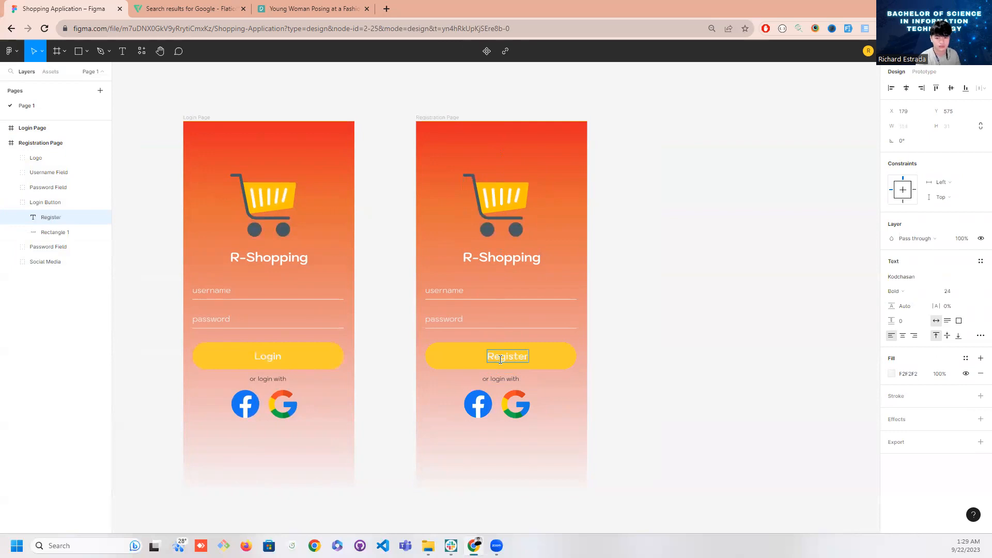
Change the text below the Register button to "or register with" and recentre it under the button
left_click(498, 378)
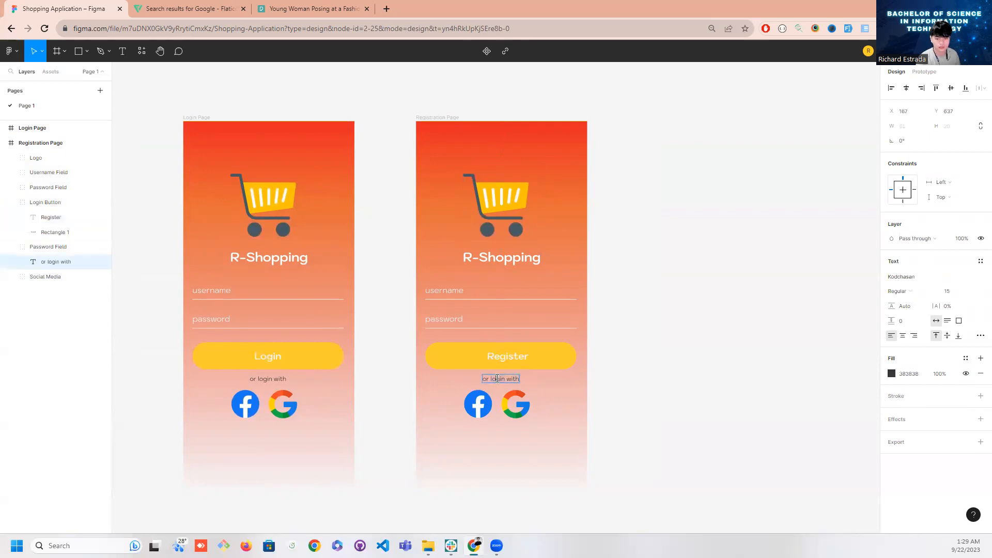
double_click(498, 379)
type("reguster")
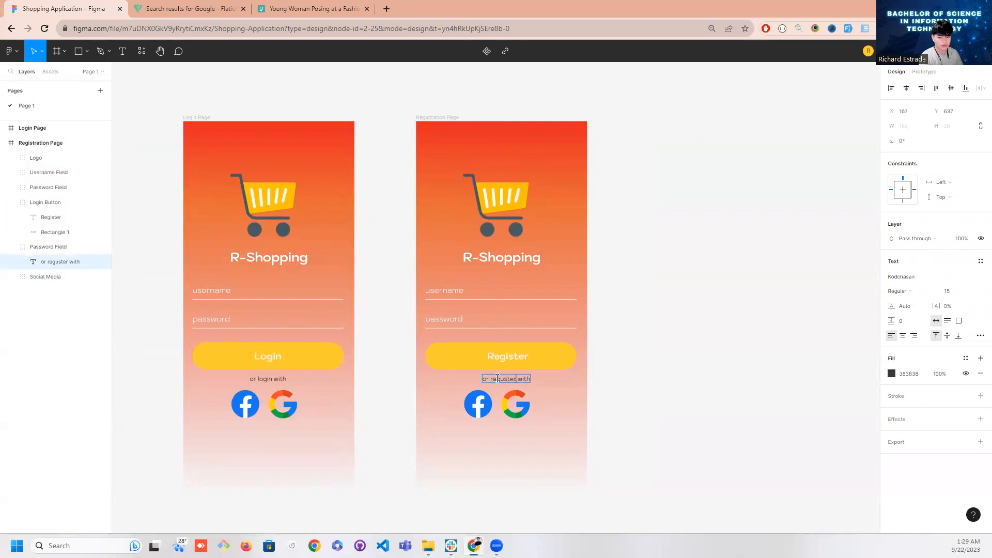
key("BackSpace")
key("BackSpace")
type("ister")
key("Escape")
left_click_drag(515, 384, 509, 383)
left_click(598, 374)
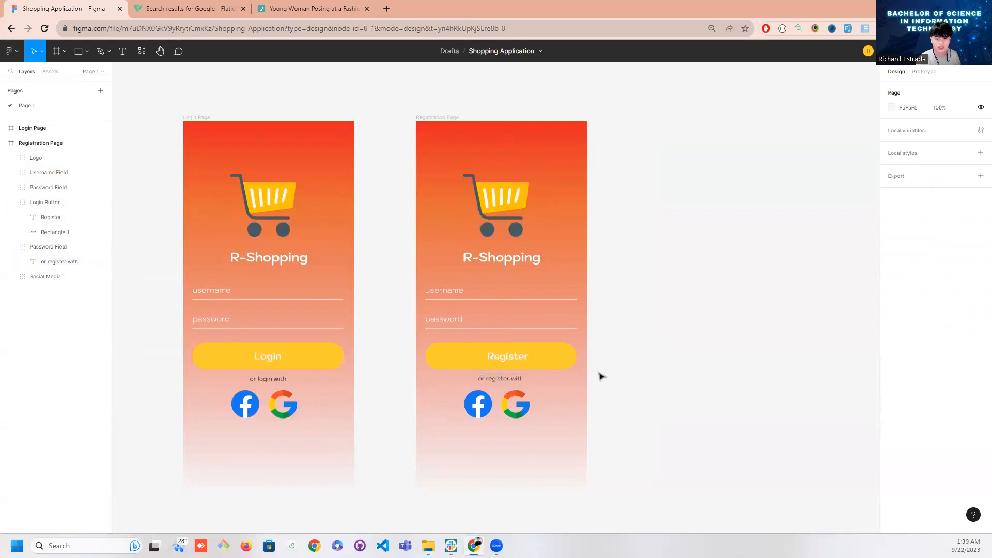
Select the Register button, the "or register with" text and the social media icons and move them down together on the Registration Page
scroll(568, 362, "down", 1)
left_click(497, 319)
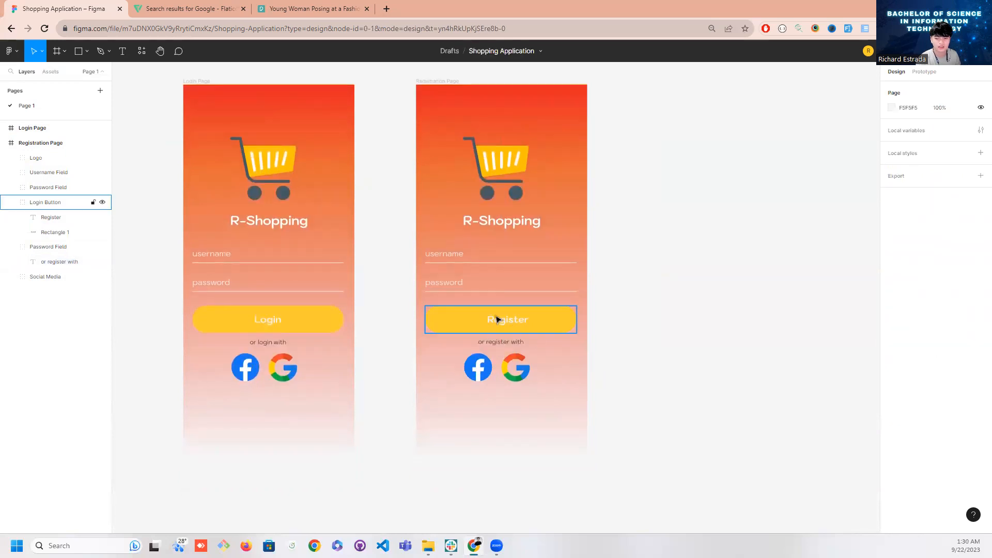
left_click(486, 346, "shift")
left_click(487, 366, "shift")
left_click_drag(524, 331, 524, 373)
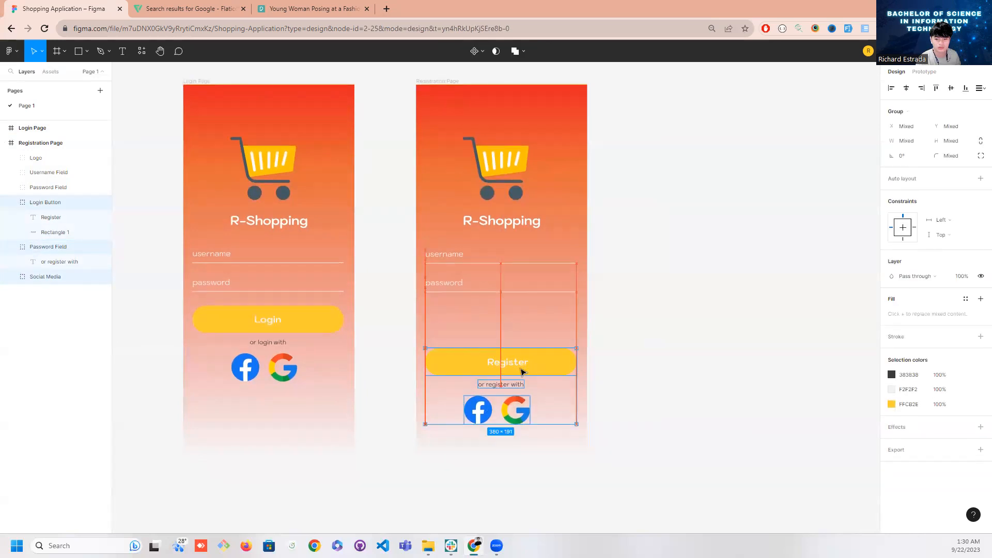
left_click(456, 290)
key("ctrl+d")
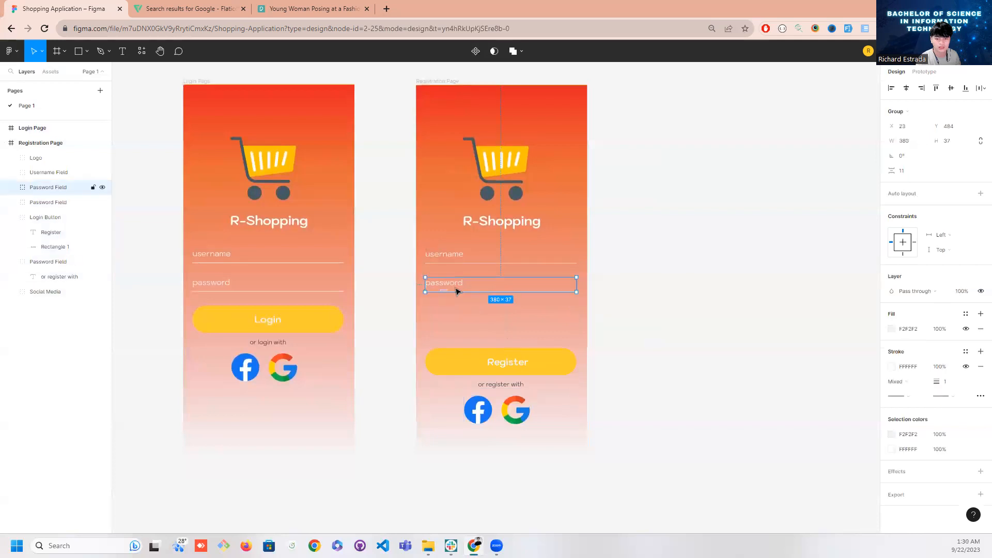
key("ctrl+z")
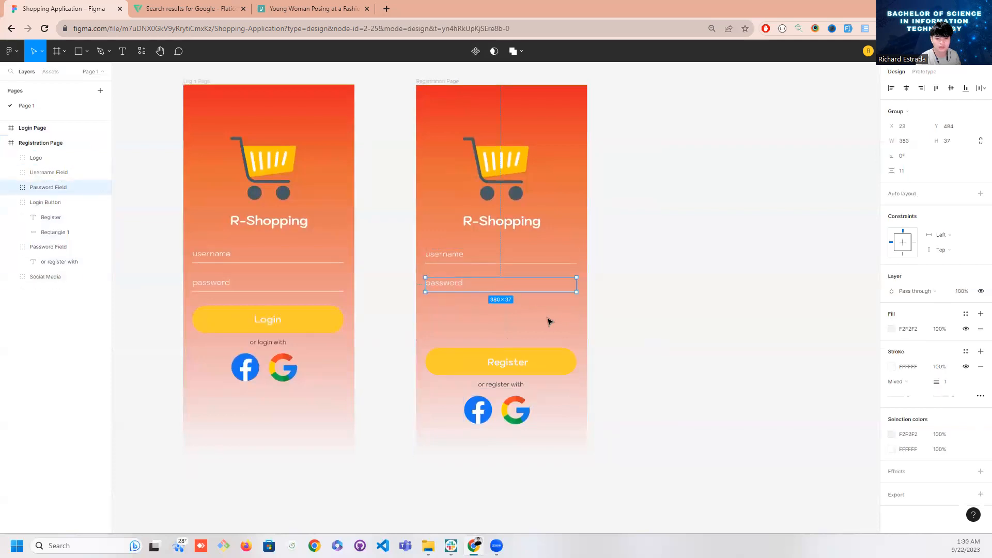
Duplicate the username and password fields together on the Registration Page and place the copies directly below the originals
left_click(458, 257)
left_click(457, 281, "shift")
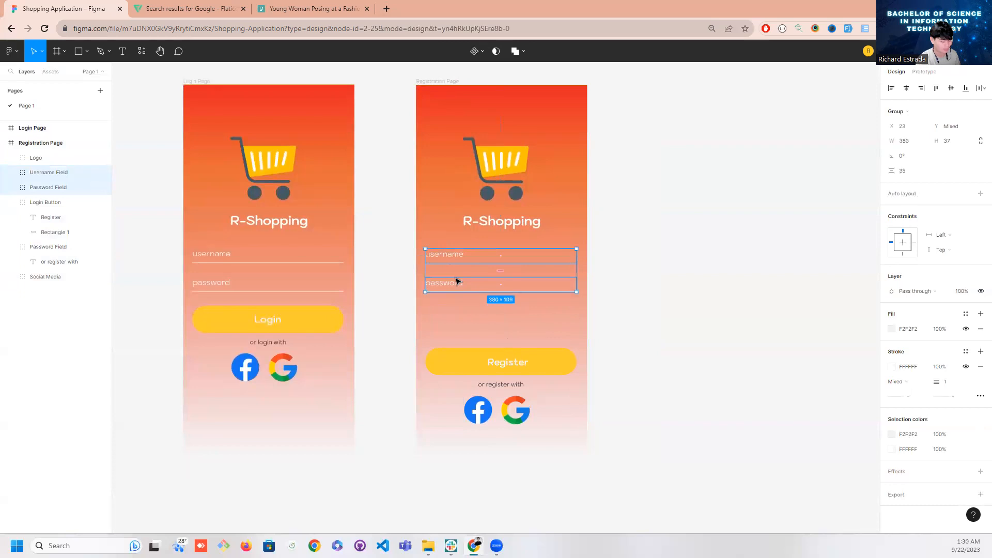
key("ctrl+d")
left_click_drag(467, 291, 469, 347)
Select the Register button, the "or register with" text and the social media icons and move them down clear of the lowest password field
left_click(471, 373)
left_click(490, 389, "shift")
left_click(488, 411, "shift")
left_click(517, 420, "shift")
left_click(517, 420, "shift")
left_click_drag(519, 375, 520, 383)
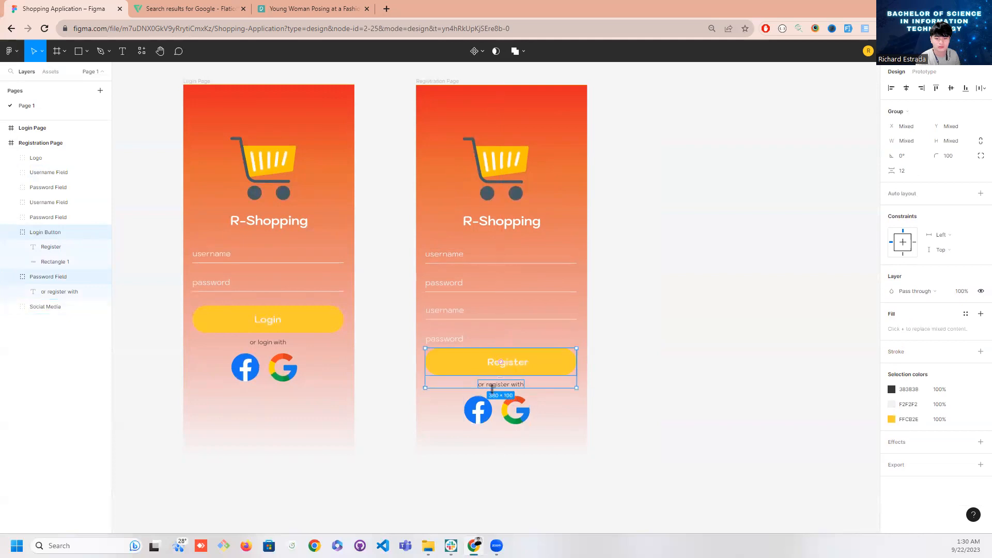
left_click(520, 424, "shift")
left_click_drag(519, 424, 519, 440)
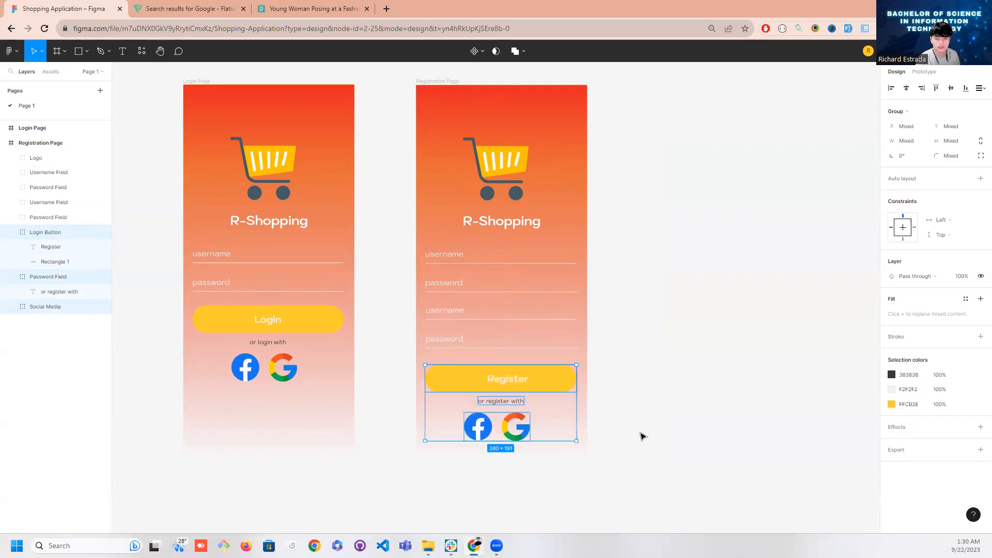
left_click(642, 434)
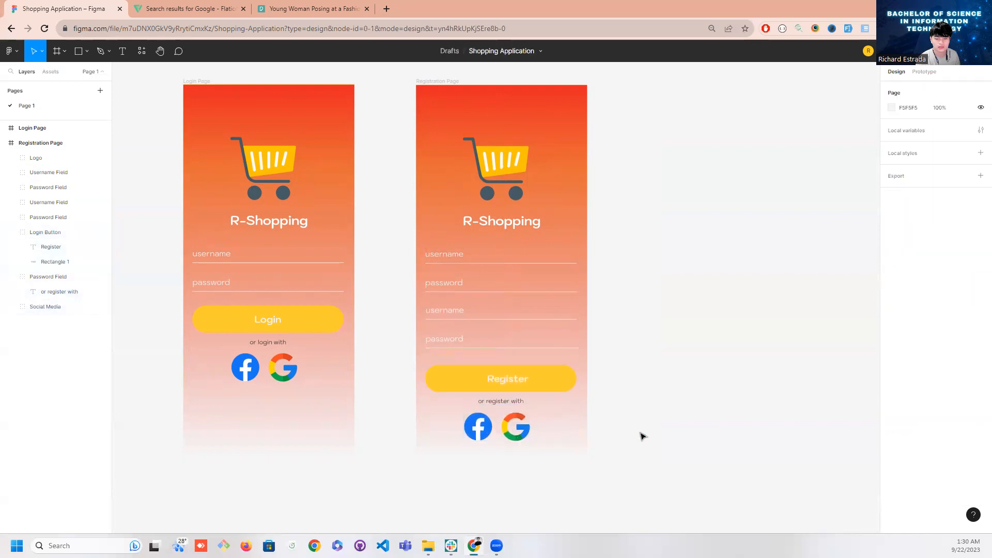
Change the labels of the upper two fields on the Registration Page to Firstname and Lastname
left_click(455, 310)
double_click(436, 255)
double_click(434, 257)
type("Firstnam")
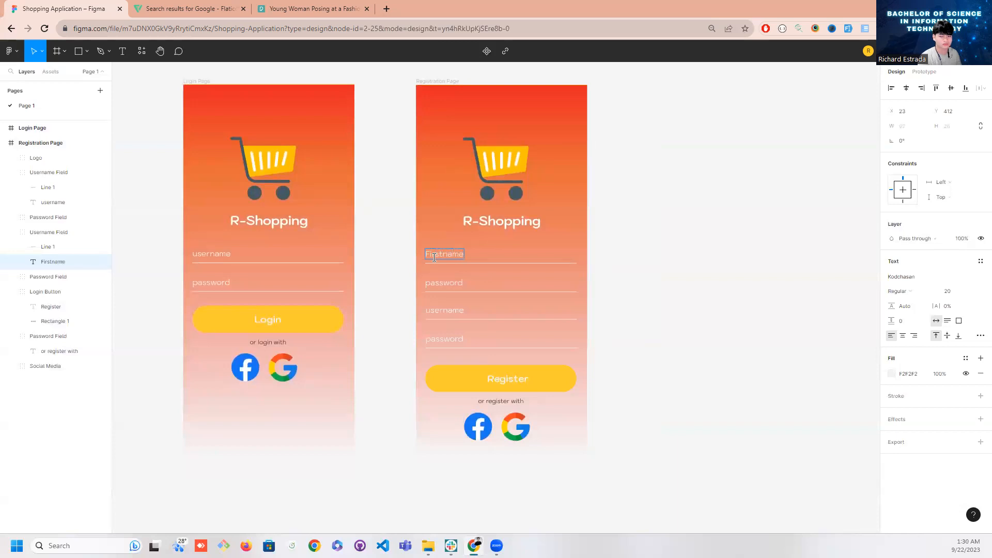
double_click(437, 282)
type("Lastname")
key("Escape")
left_click(532, 214)
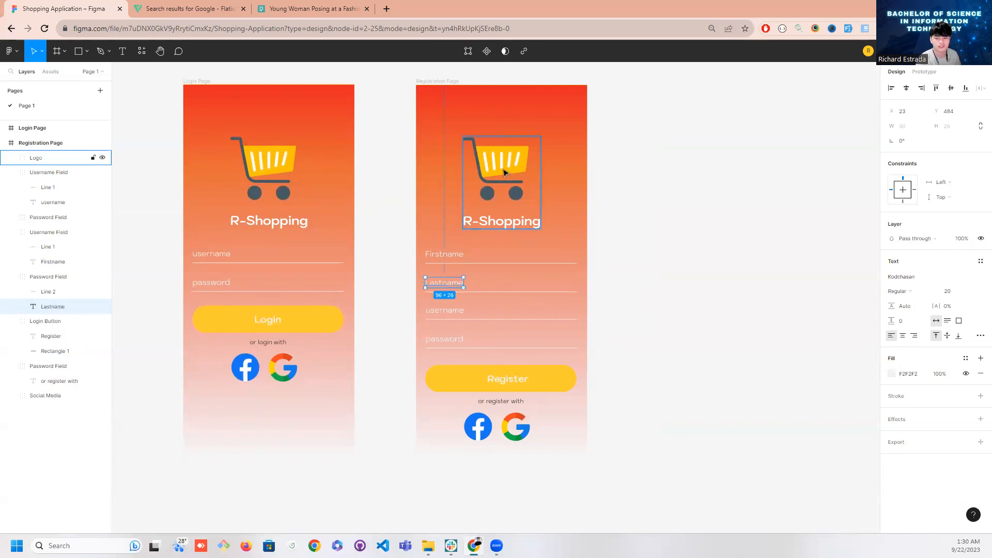
left_click(708, 257)
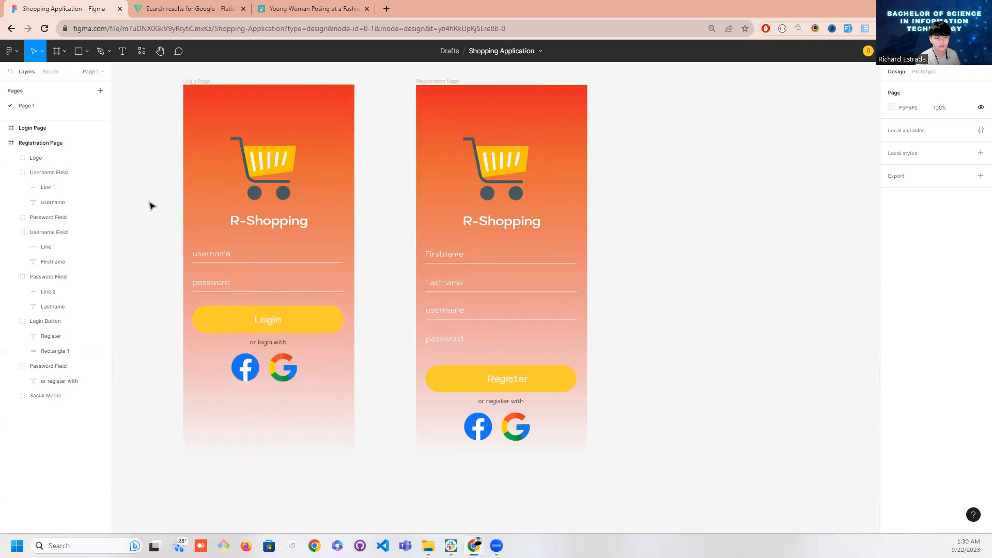
Collapse the two expanded Username Field groups of the Registration Page and rename the one holding the Firstname label as Firstname Field
left_click(36, 158)
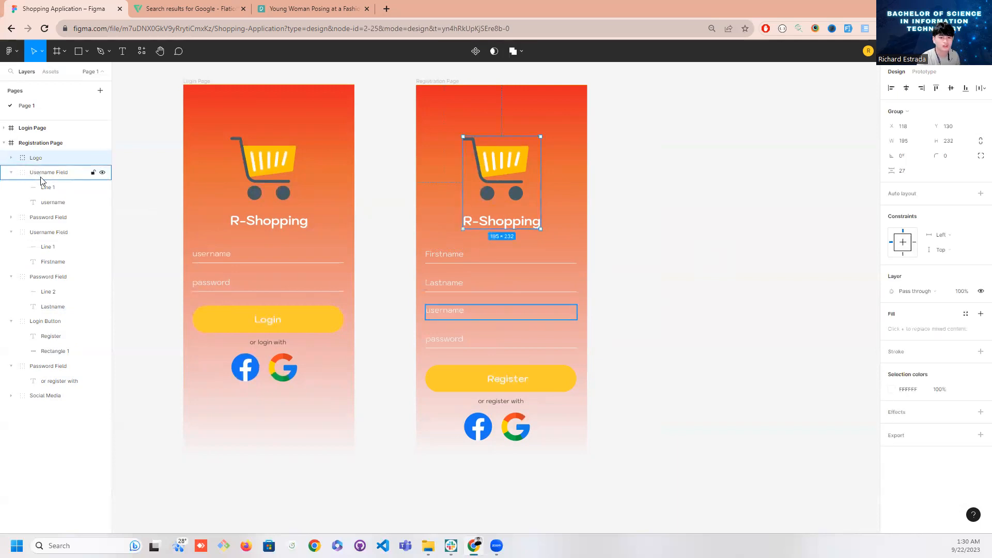
left_click(42, 175)
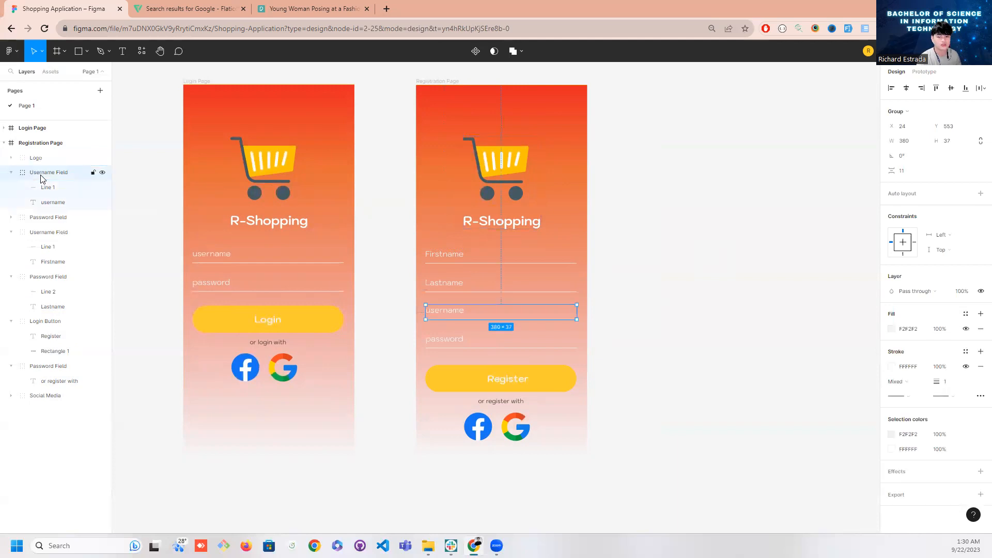
left_click(12, 173)
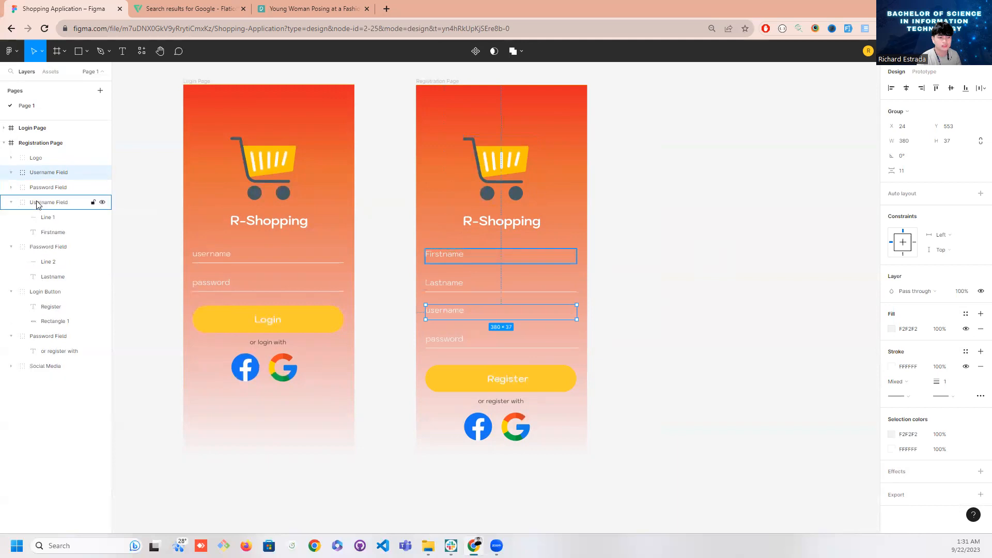
left_click(12, 204)
left_click(11, 203)
double_click(43, 204)
double_click(38, 205)
type("First")
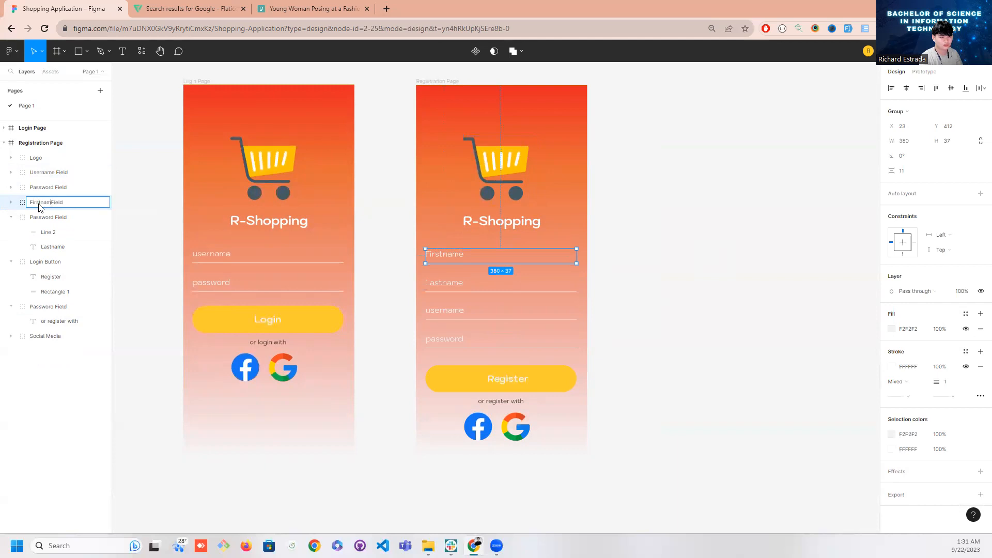
key("Return")
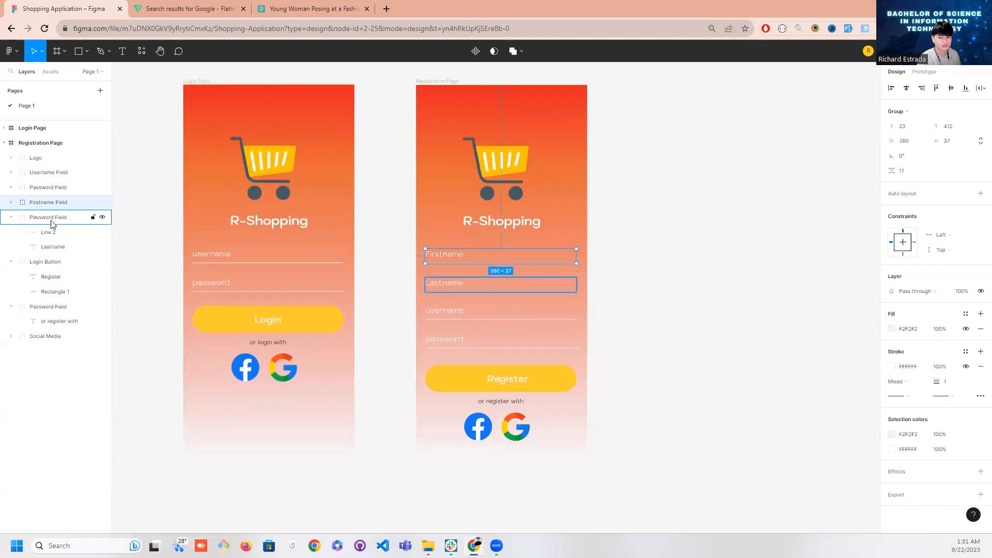
Rename the group holding the Lastname label as Lastname Field and collapse it in the layer list
double_click(51, 222)
double_click(48, 220)
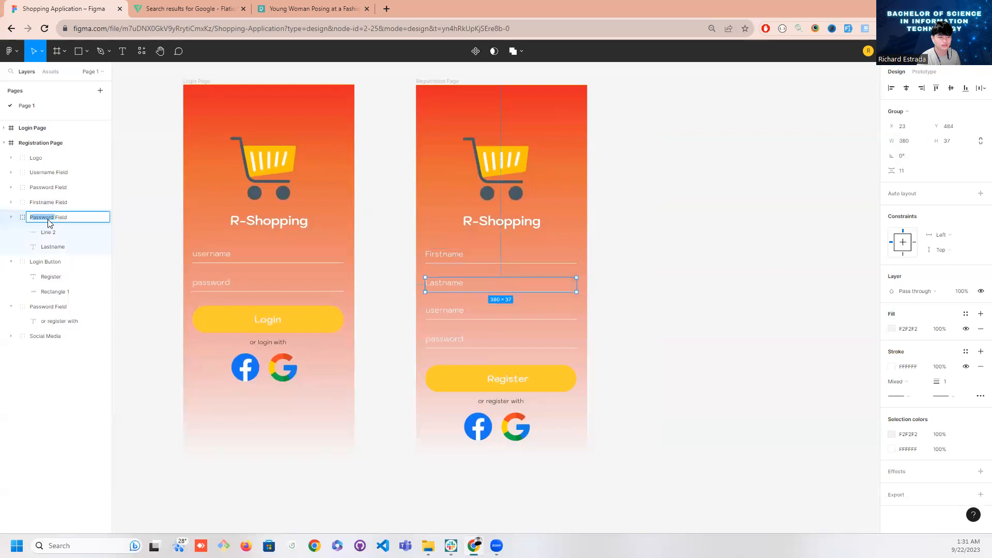
type("Las")
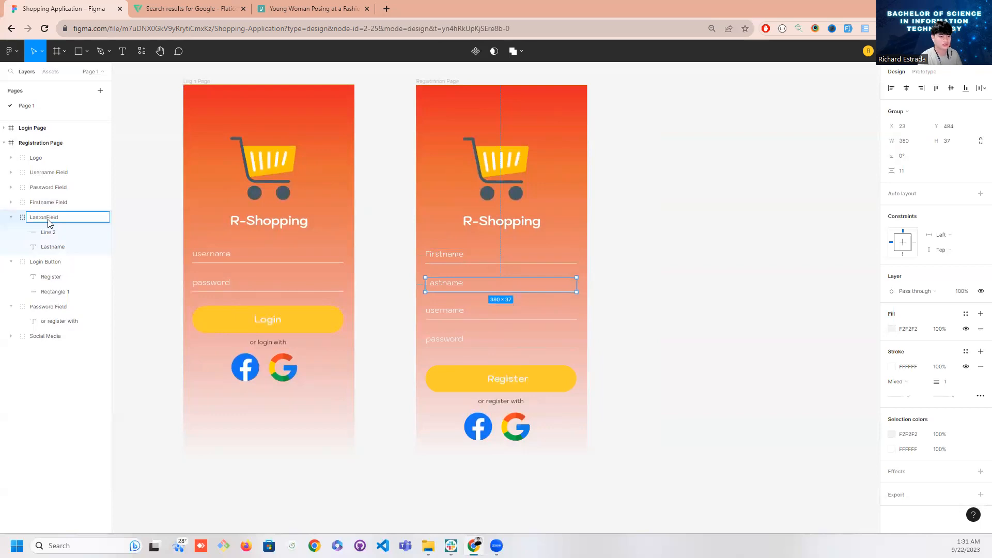
type("tname")
left_click(37, 246)
left_click(36, 222)
left_click(8, 219)
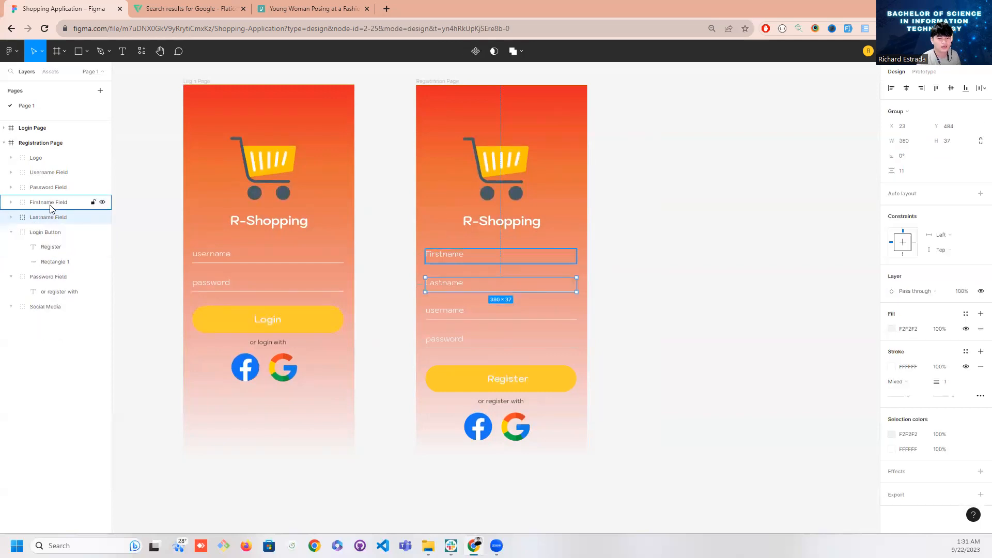
Order Firstname Field and Lastname Field between Logo and Username Field in the layer list and collapse the Login Button group
left_click_drag(50, 206, 57, 166)
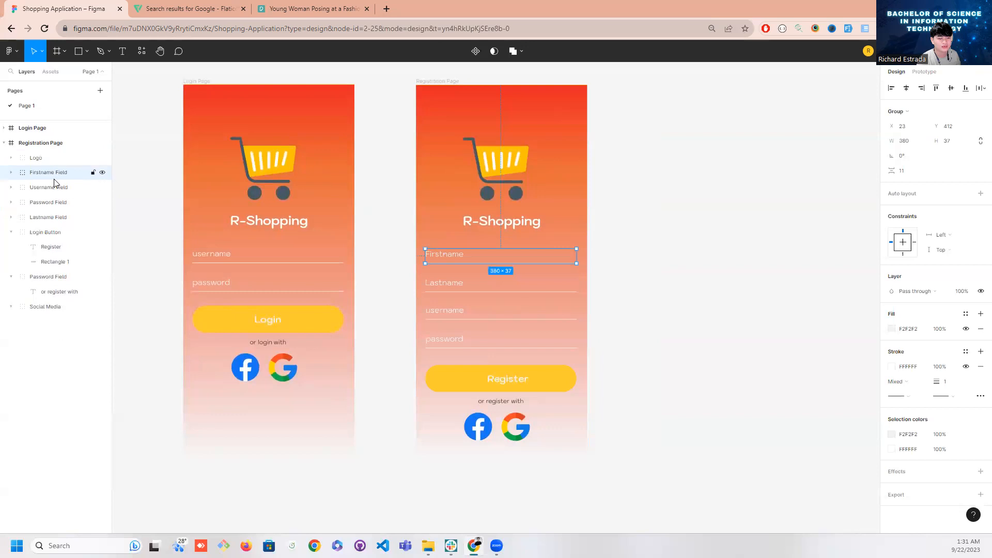
left_click_drag(53, 218, 61, 185)
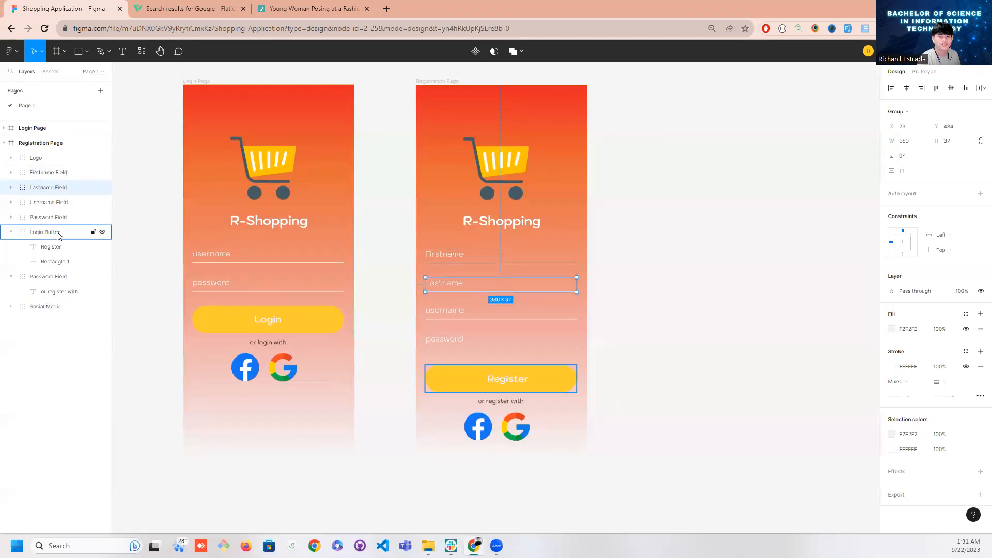
left_click(16, 237)
left_click(12, 233)
Shift the social media icons slightly to the right to centre them under the "or register with" text
left_click(61, 262)
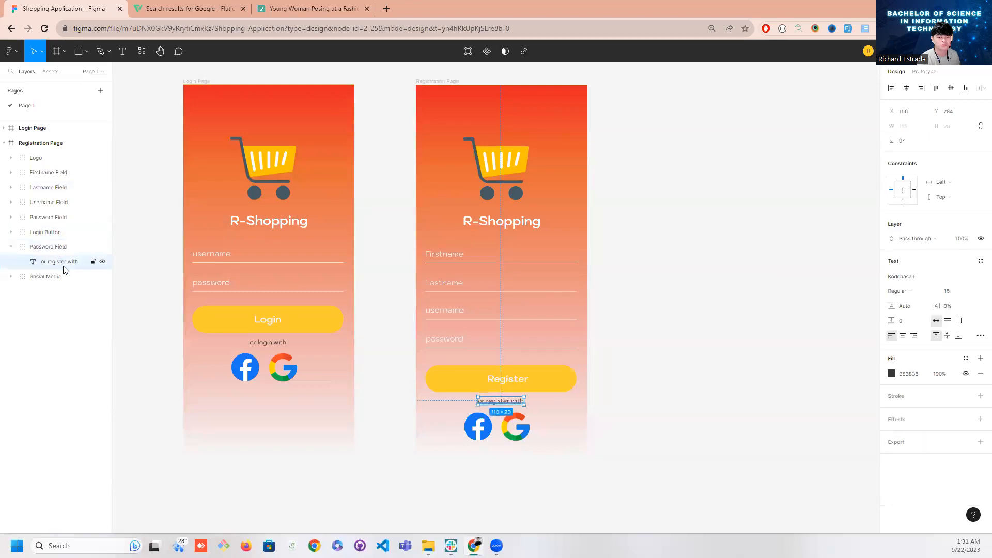
left_click(624, 423)
left_click_drag(508, 421, 512, 421)
left_click(632, 409)
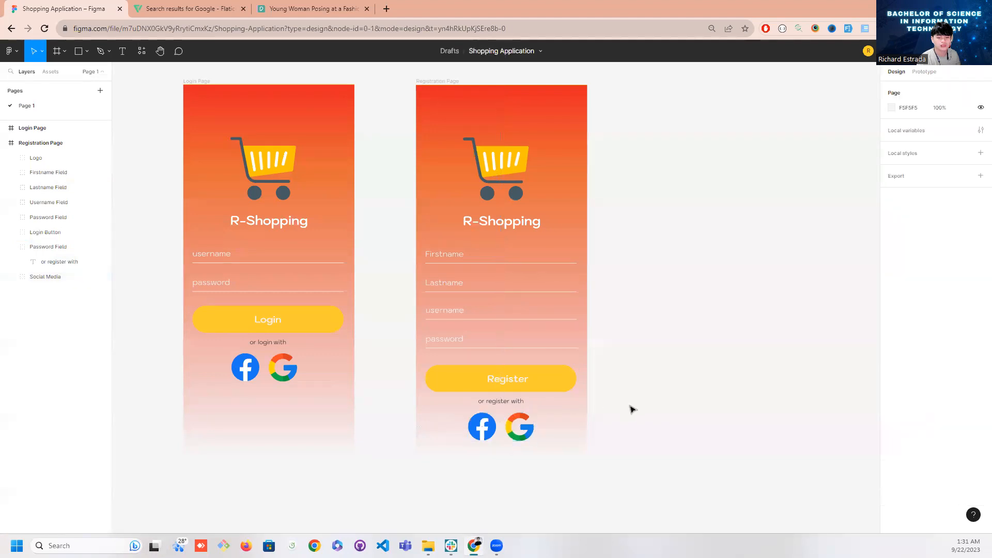
Move the Register button, "or register with" text and social media icons up together until the gap below the password field is 35
scroll(631, 410, "down", 1)
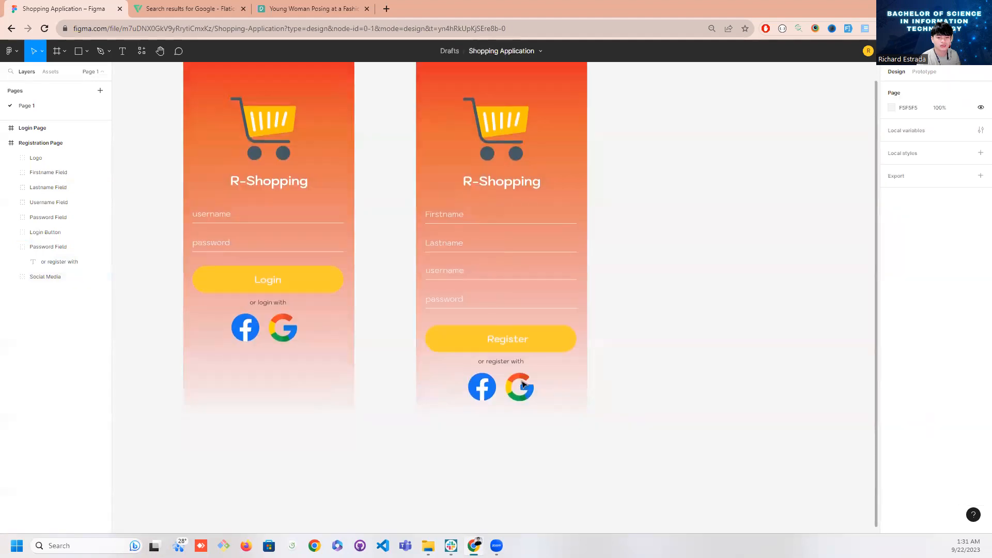
left_click(500, 364)
left_click(496, 345)
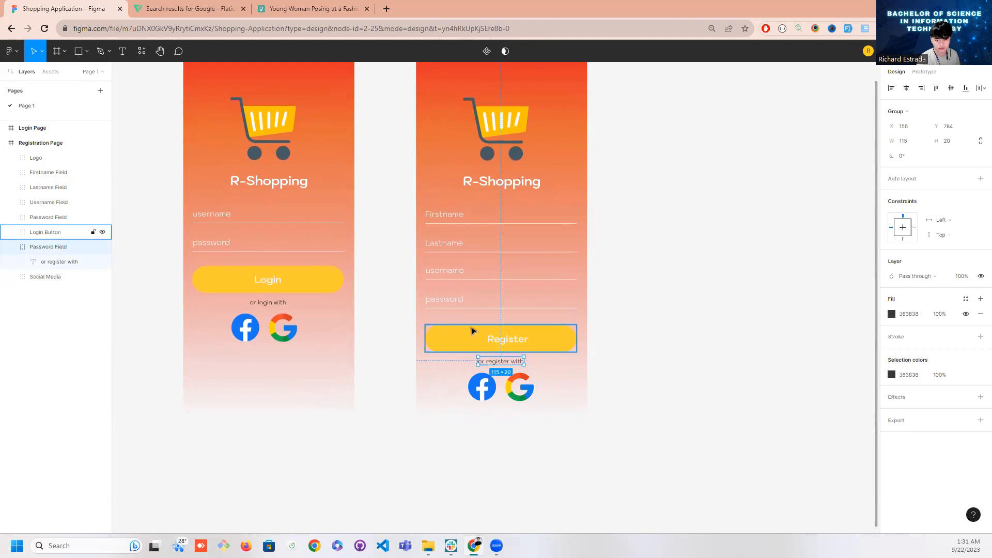
left_click(496, 364, "shift")
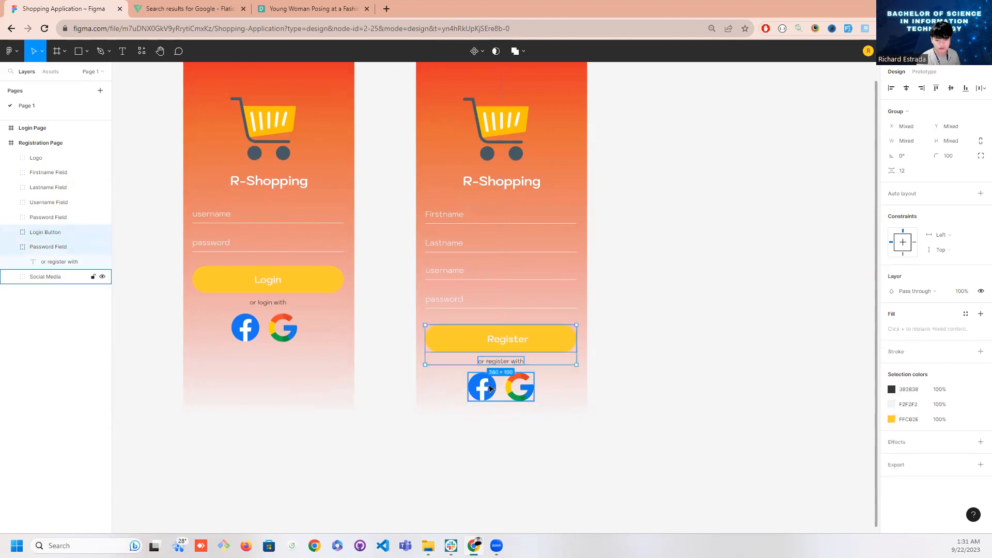
left_click(491, 389, "shift")
left_click_drag(517, 389, 518, 387)
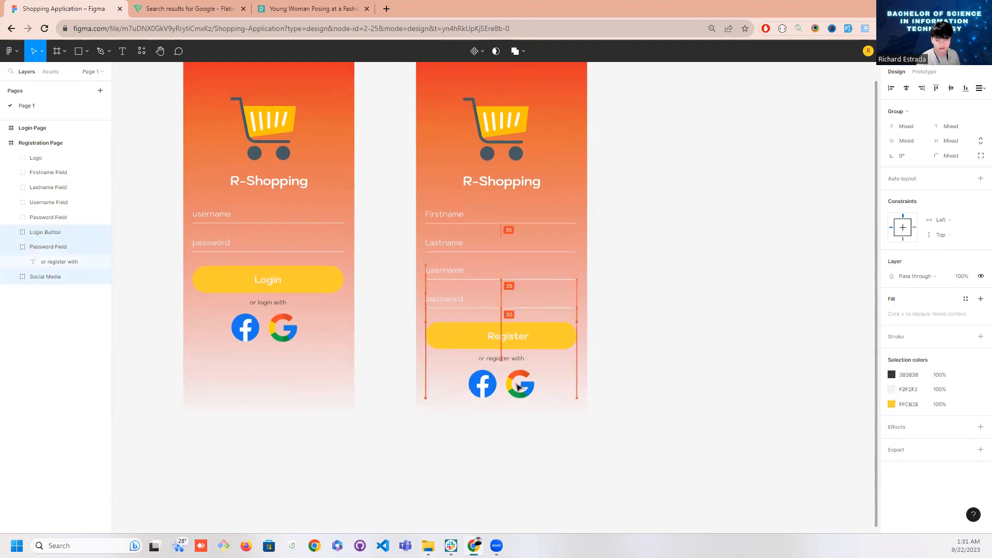
left_click(640, 383)
Duplicate the "or login with" text on the Login Page and place the copy below the social media icons
left_click(275, 306)
left_click_drag(274, 307, 278, 361)
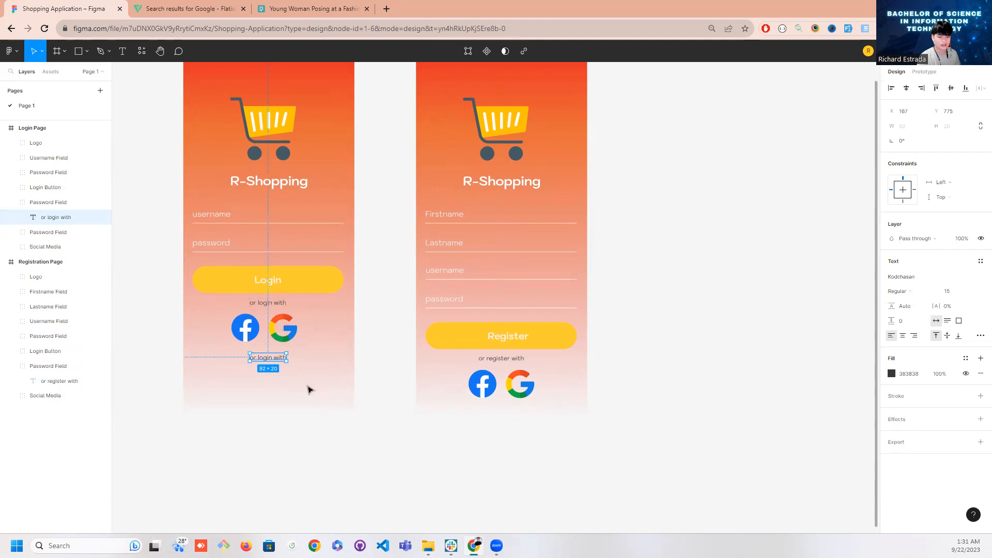
left_click(283, 376)
Change the copied text to "Don't have an account? Register" and move it left to sit centrally under the social media icons
left_click(271, 360)
double_click(274, 359)
double_click(268, 359)
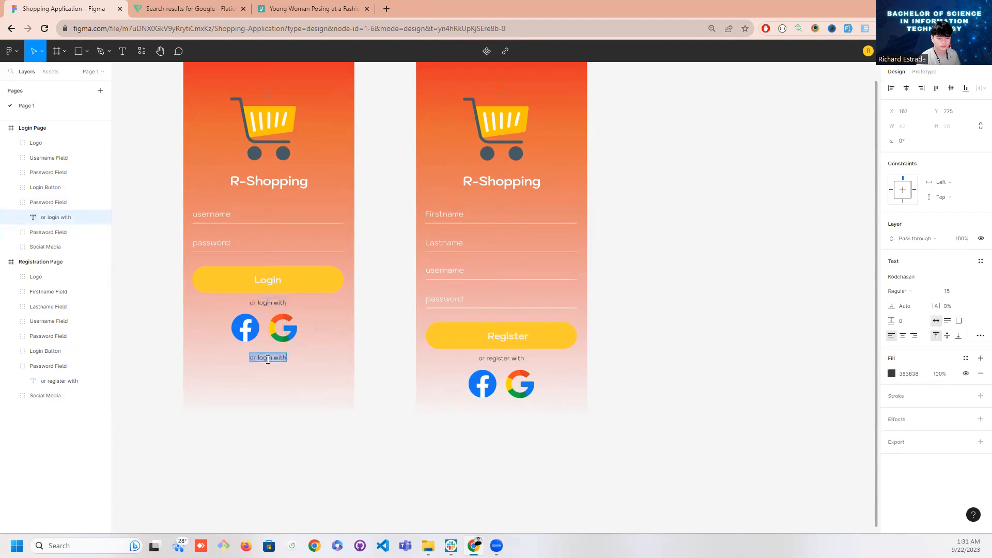
key("BackSpace")
type("no")
key("BackSpace")
key("BackSpace")
type("Don'y")
type(" have an account? Register")
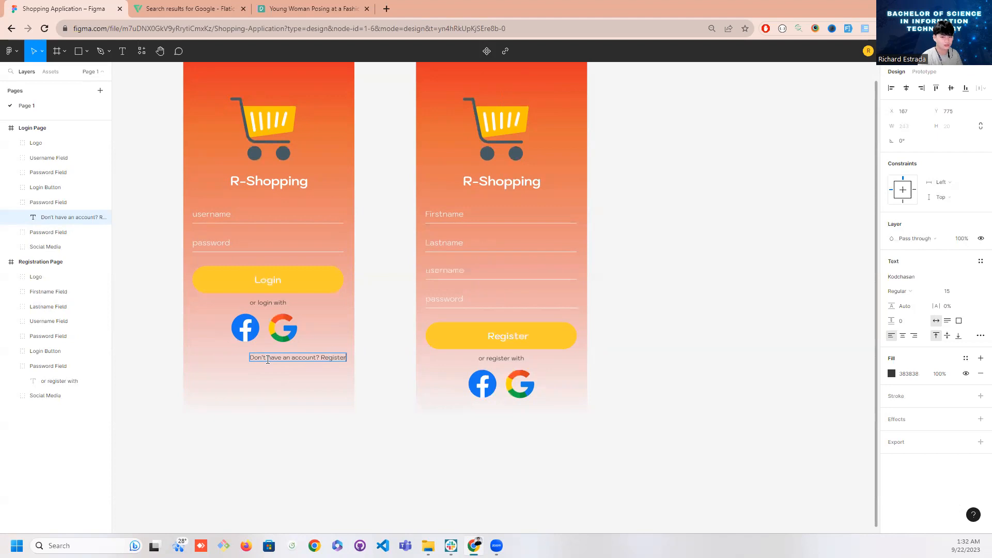
key("Escape")
left_click_drag(312, 362, 293, 361)
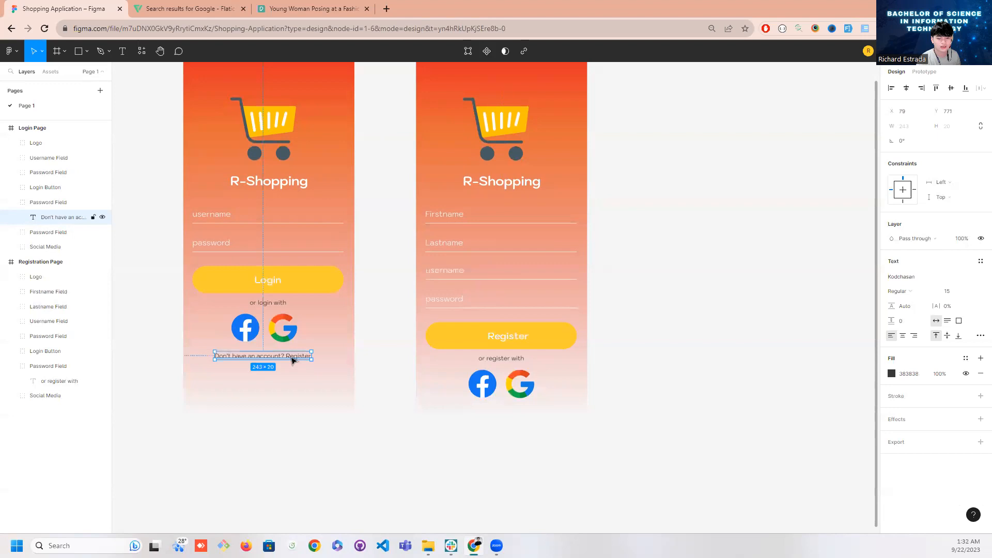
left_click(368, 377)
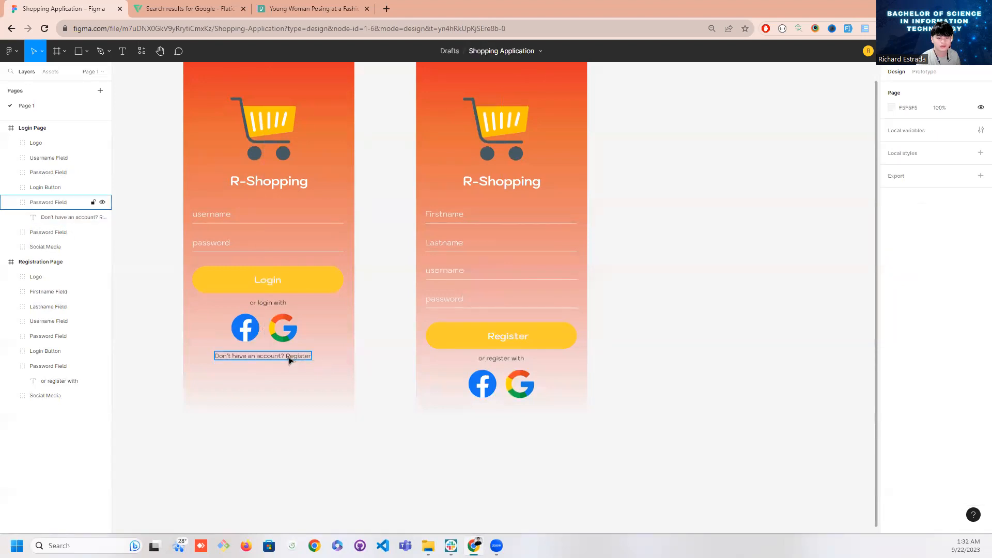
Colour only the word Register in the "Don't have an account? Register" text blue (0019FF)
left_click(297, 360)
double_click(299, 359)
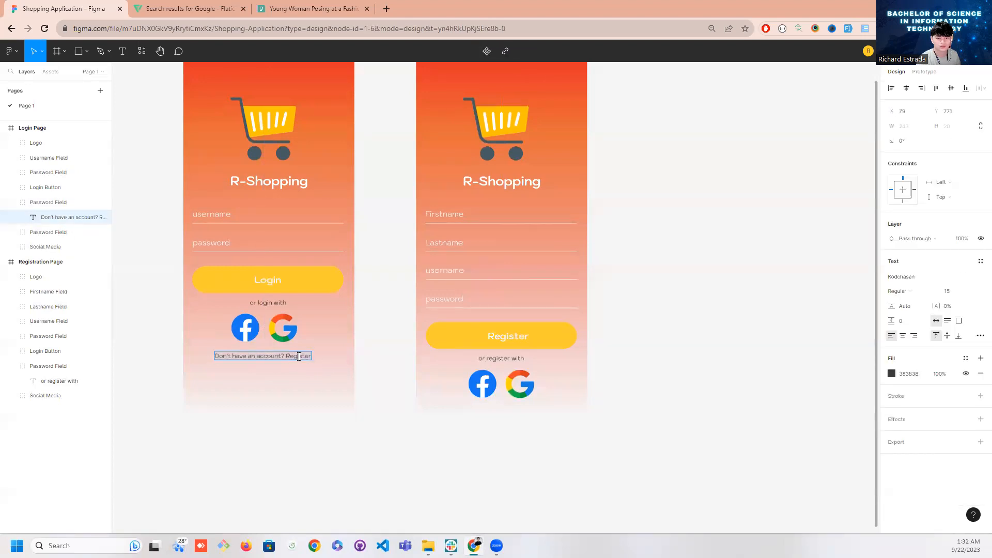
left_click(891, 373)
left_click_drag(847, 333, 882, 294)
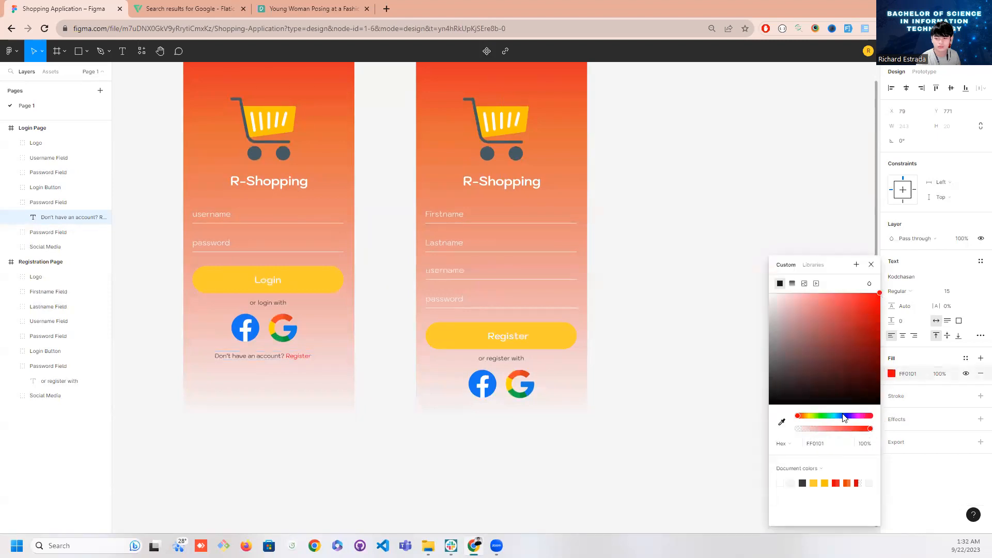
left_click_drag(844, 417, 847, 418)
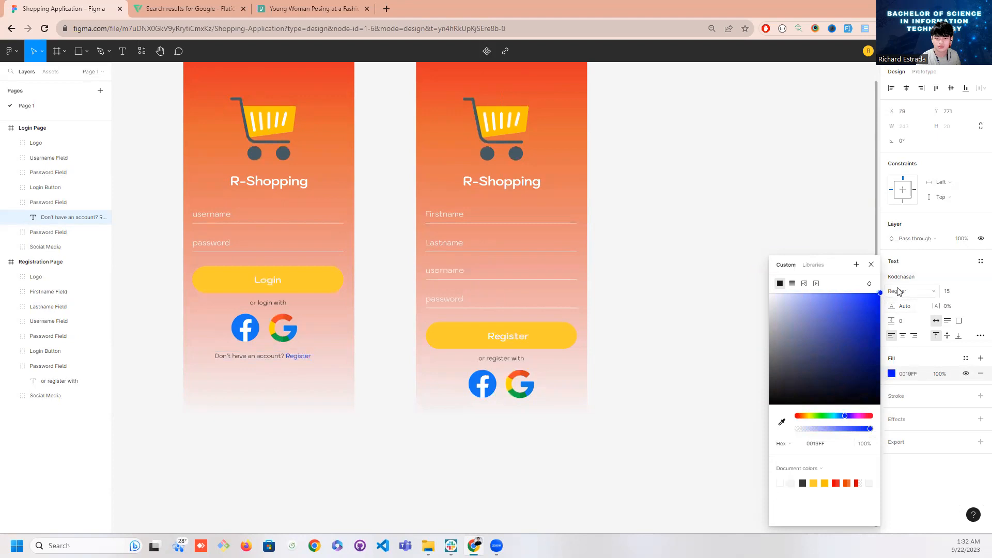
key("Escape")
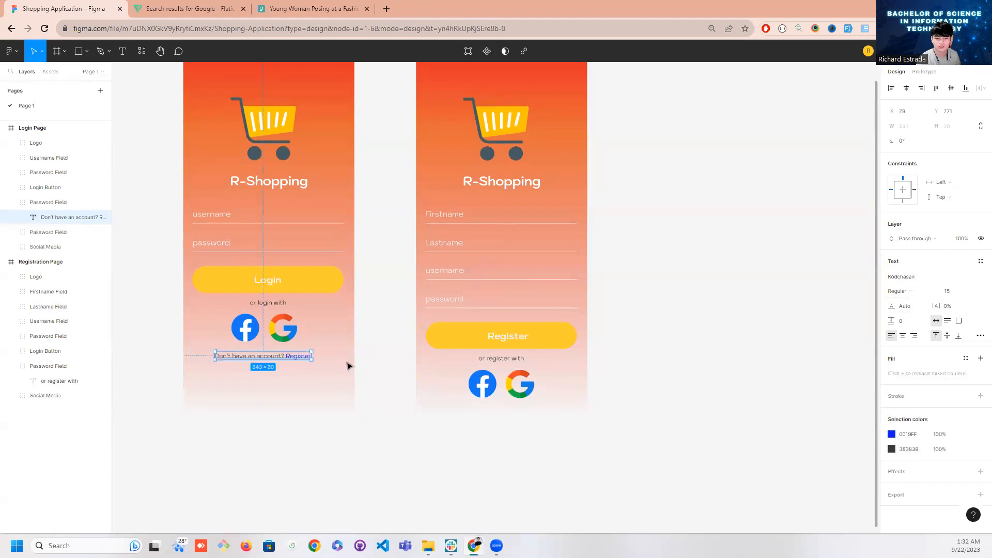
left_click(359, 366)
left_click(274, 358)
key("ctrl+d")
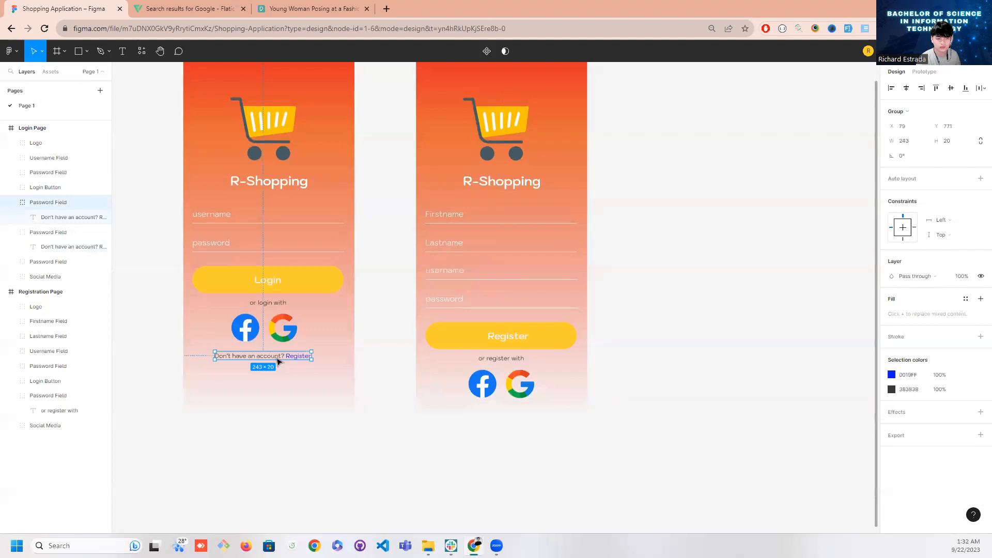
key("ctrl+z")
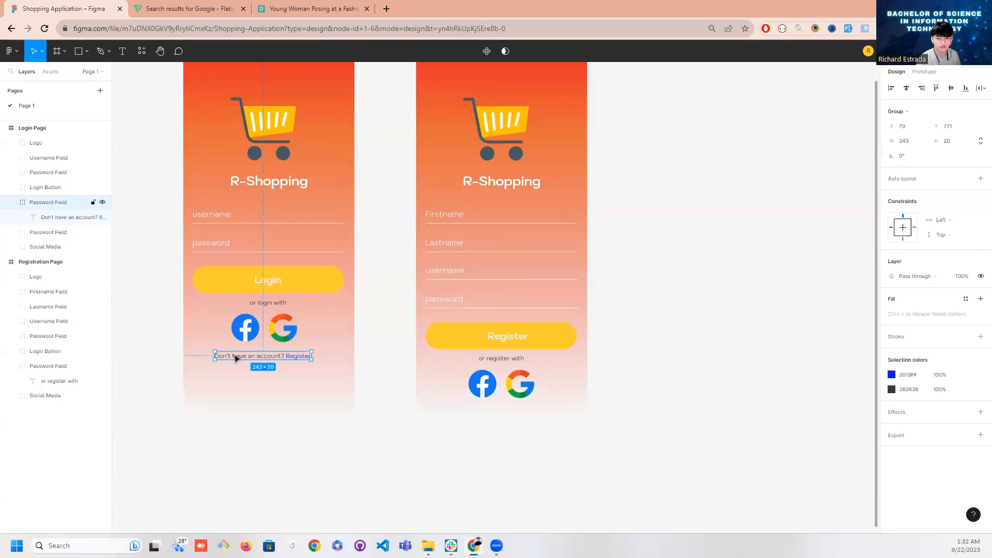
Rename the Login Page layer group containing the "Don't have an account? Register" text as Register Link and collapse it
double_click(53, 202)
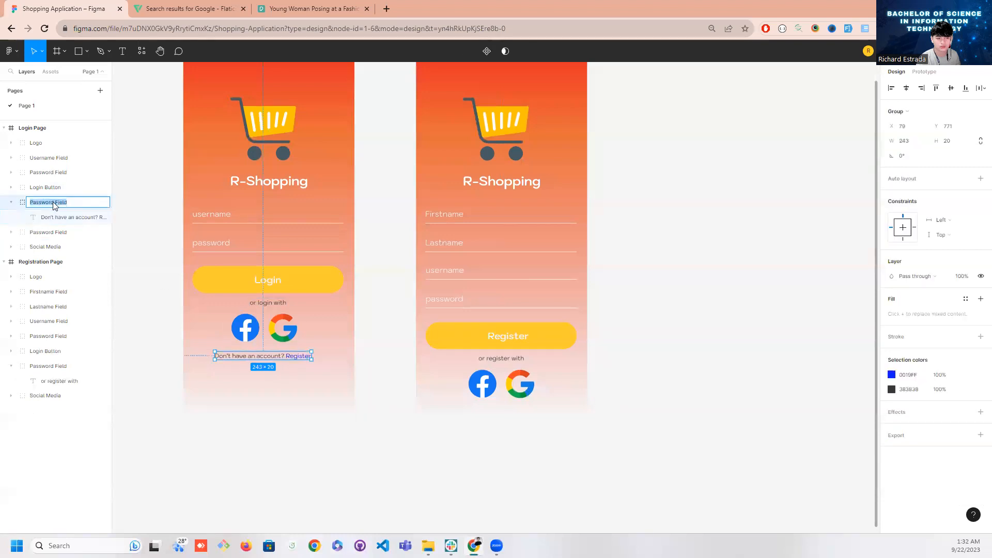
type("Register")
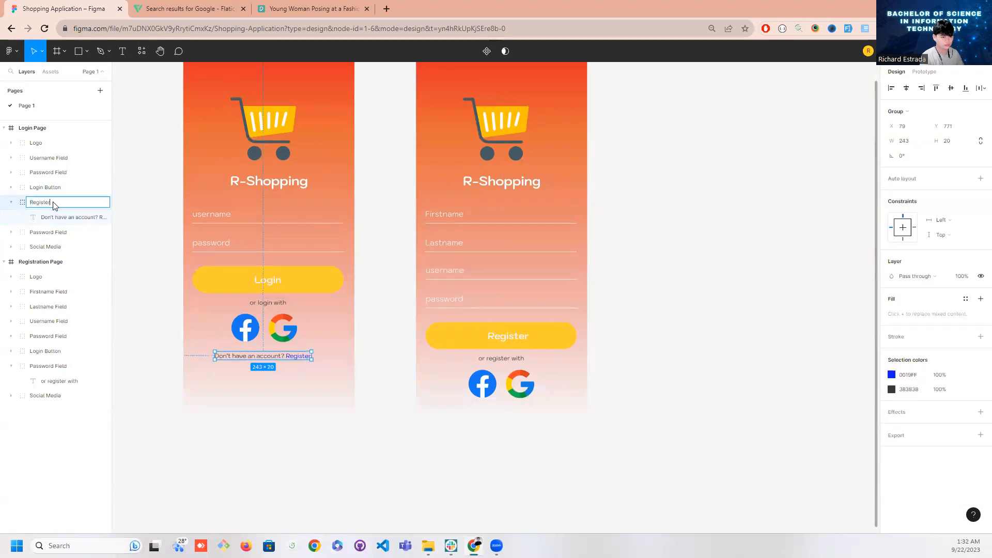
type(" Link")
key("Return")
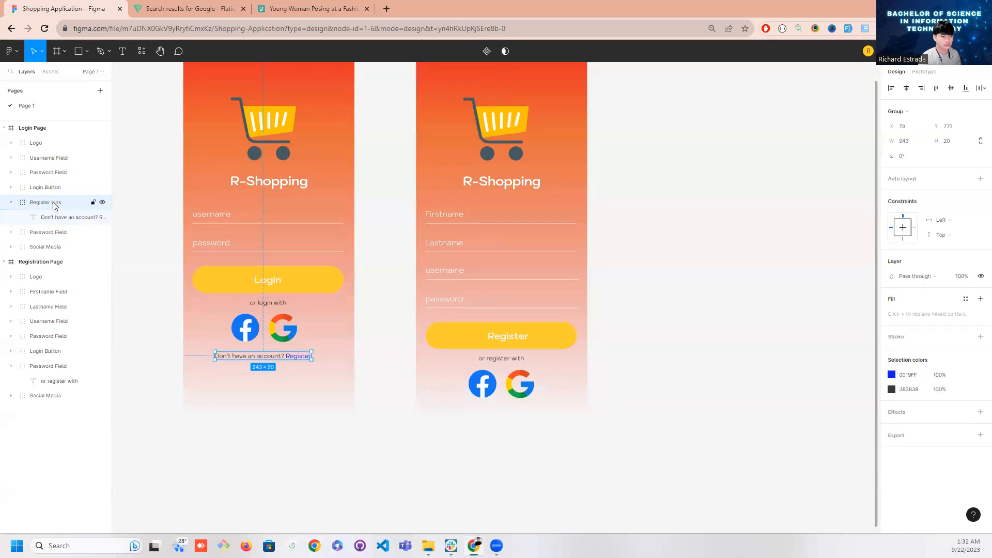
left_click(12, 202)
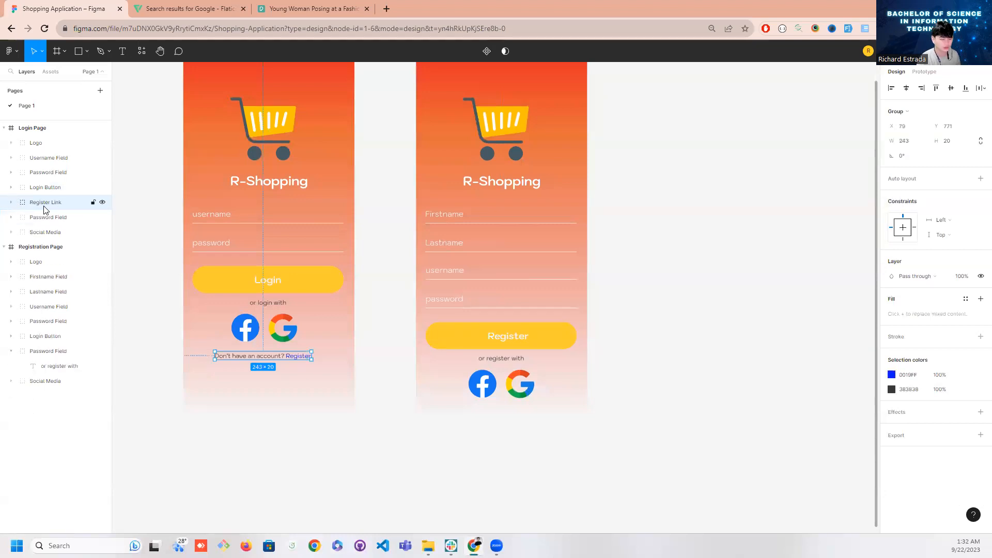
Duplicate the Register Link group and move copies into the Registration Page's layers, one above Logo and one below Social Media
key("ctrl+d")
left_click_drag(54, 220, 69, 412)
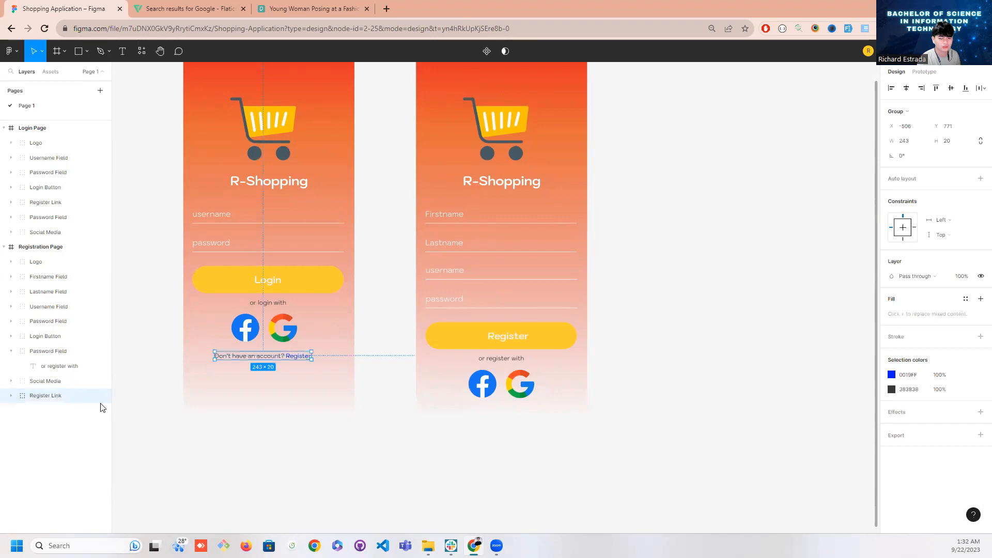
left_click(84, 408)
left_click(40, 396)
left_click_drag(43, 401, 55, 225)
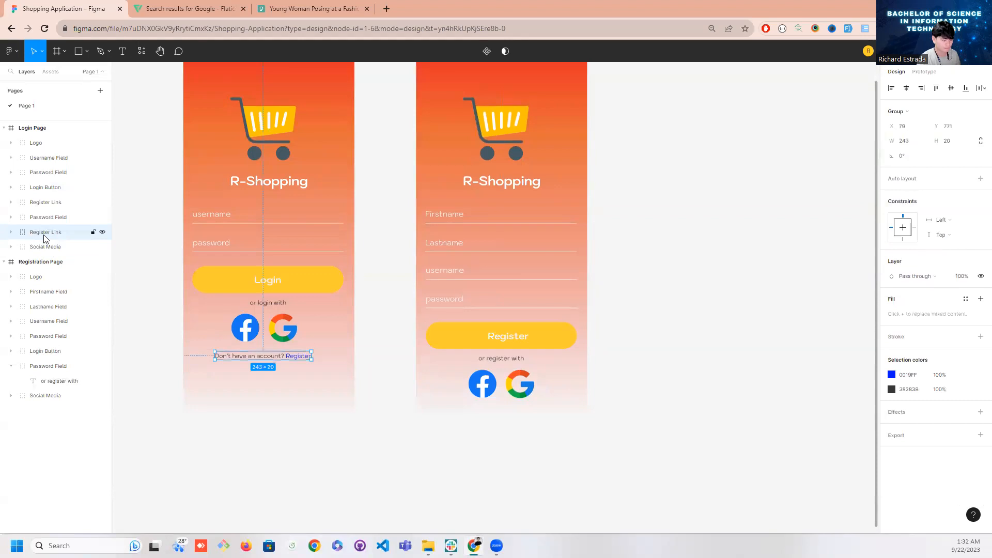
left_click(45, 426)
key("ctrl+v")
left_click_drag(62, 233, 63, 291)
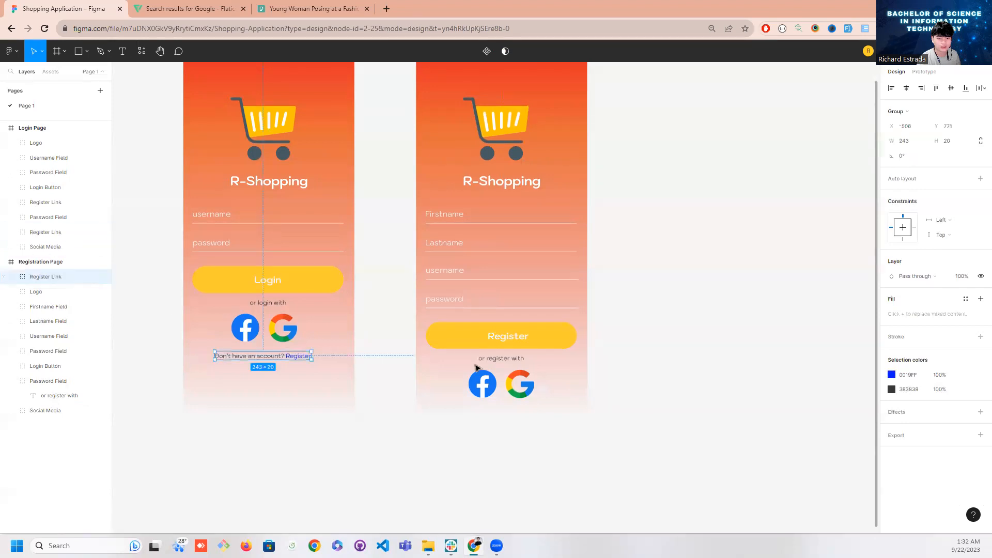
scroll(537, 372, "up", 1)
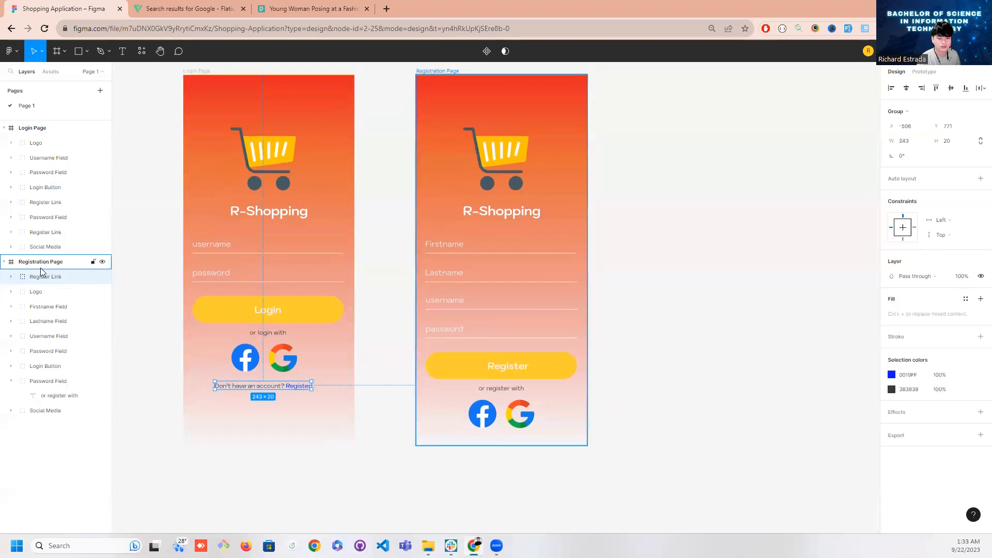
left_click_drag(41, 233, 52, 425)
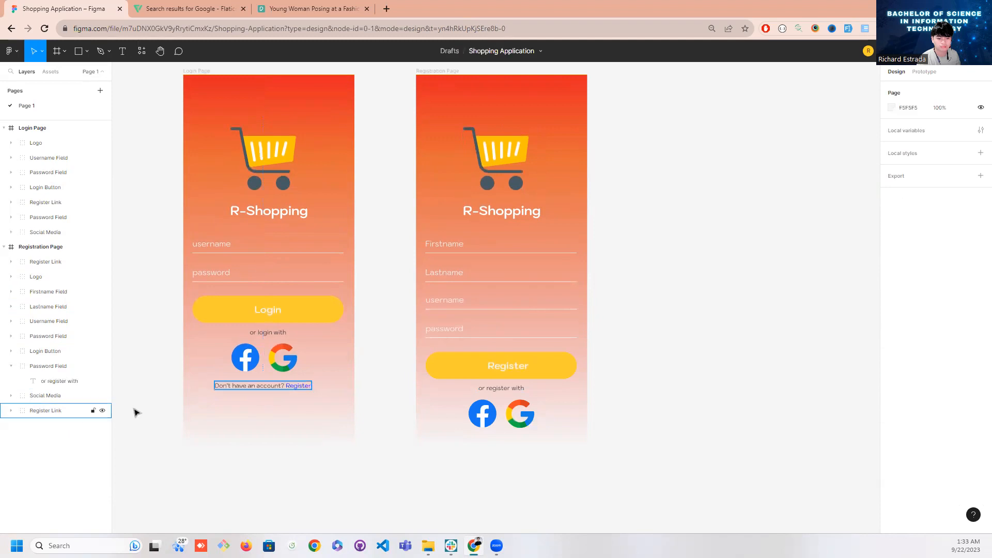
Move the Register Link copy listed below Social Media onto the Registration Page, under its social media icons at about X 92, Y 900
left_click_drag(240, 390, 334, 403)
key("ctrl+z")
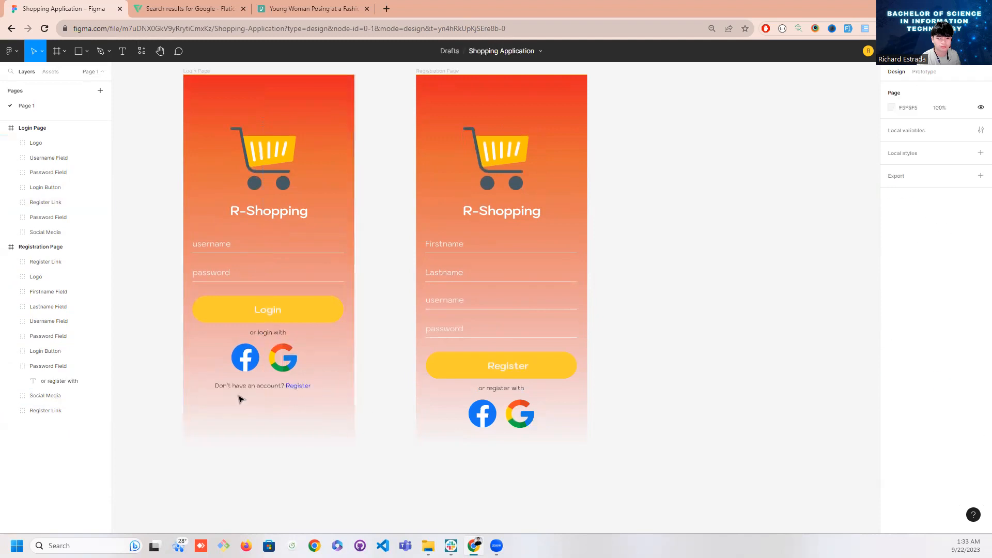
left_click(51, 411)
left_click_drag(271, 388, 501, 442)
double_click(476, 439)
key("Return")
key("Right")
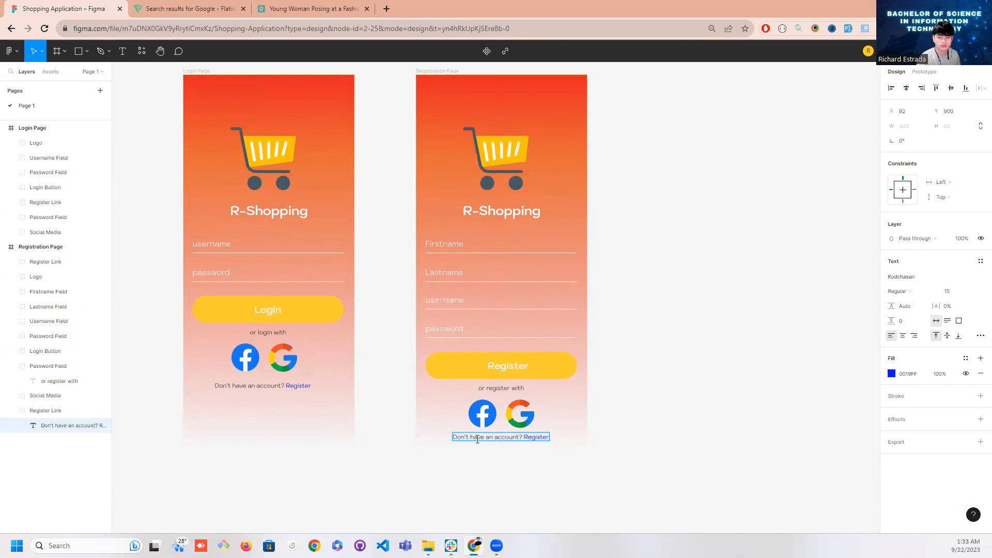
key("ctrl+shift+Left")
key("ctrl+shift+Left")
key("ctrl+shift+Left")
key("ctrl+shift+Left")
key("ctrl+shift+Right")
key("ctrl+shift+Left")
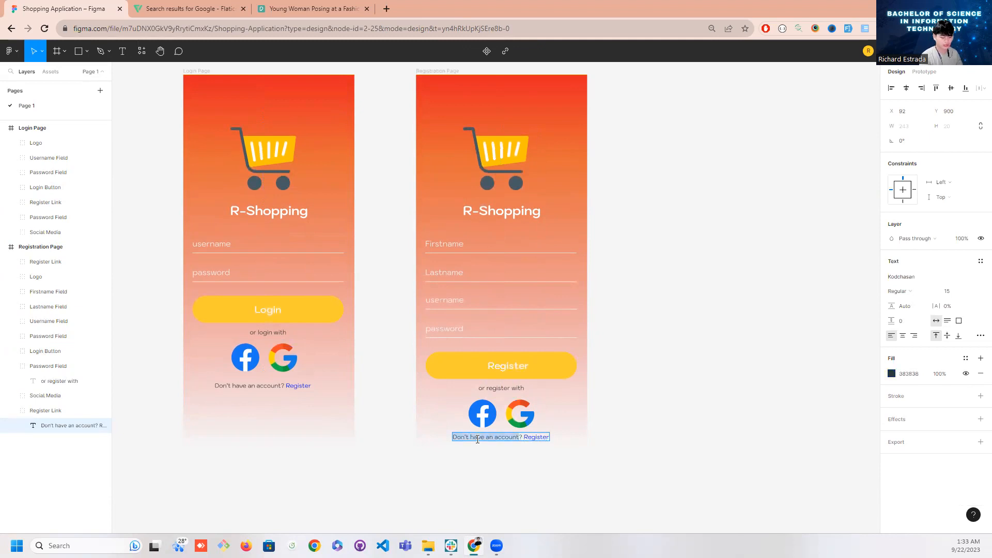
type("Already")
type(" have an acc")
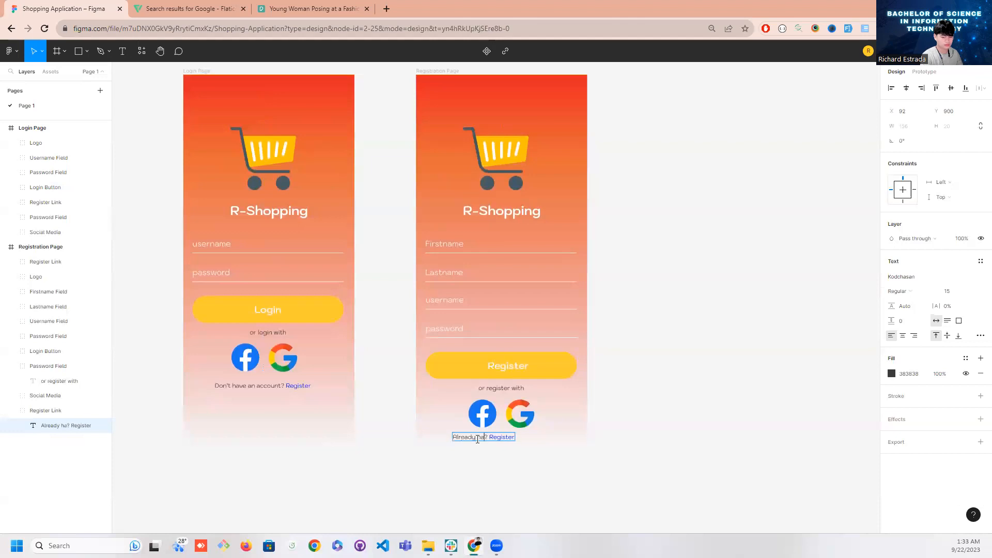
type("ount")
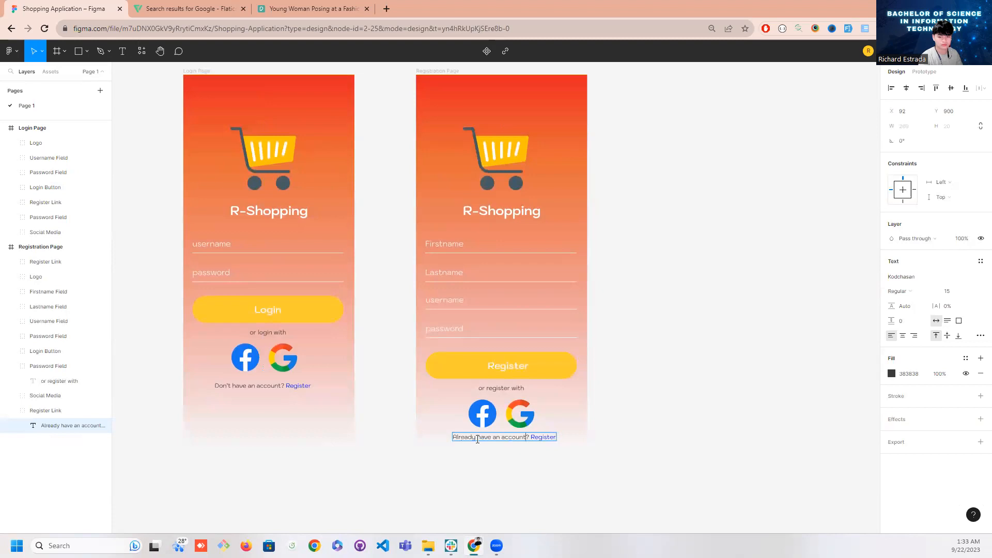
key("shift+End")
type("Logi")
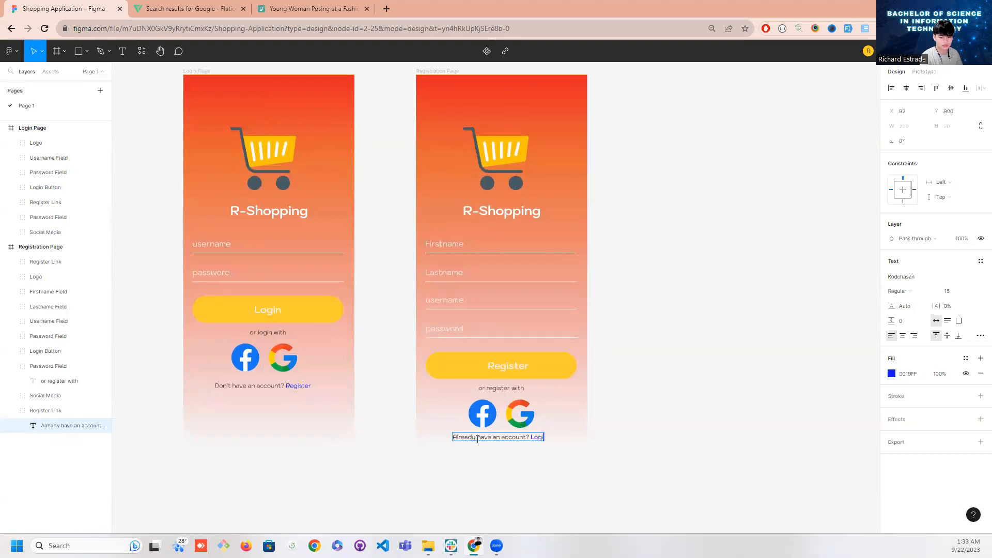
key("BackSpace")
key("BackSpace")
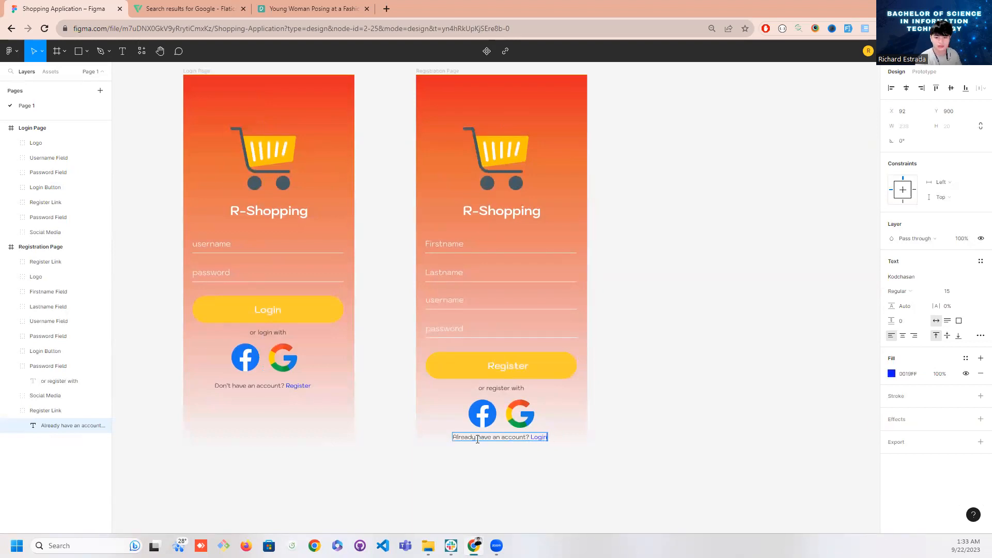
key("Escape")
left_click(634, 427)
Move all the content of the Registration Page, from the logo to the account prompt, up together by about 70
scroll(581, 405, "down", 1)
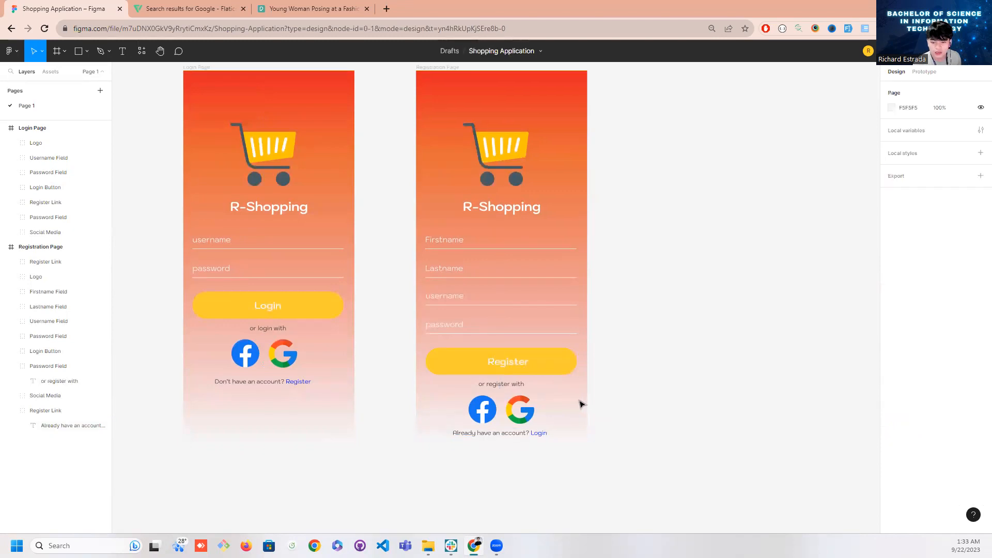
left_click(48, 248)
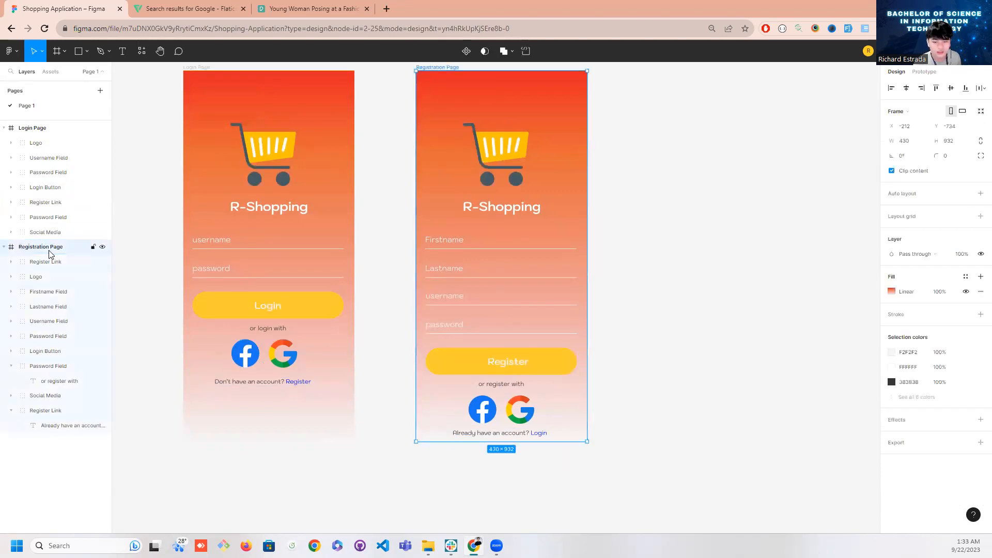
left_click(646, 401)
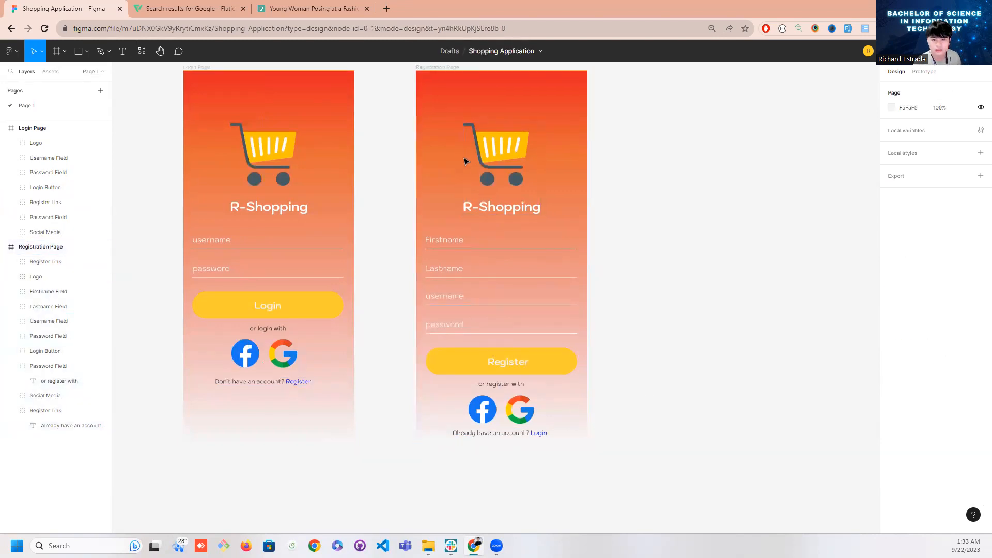
left_click_drag(437, 125, 551, 443)
left_click_drag(517, 308, 520, 281)
Move all the content of the Login Page up together so its logo sits near the height of the Registration Page's logo
left_click_drag(213, 144, 292, 310)
left_click_drag(292, 271, 293, 280)
left_click(644, 401)
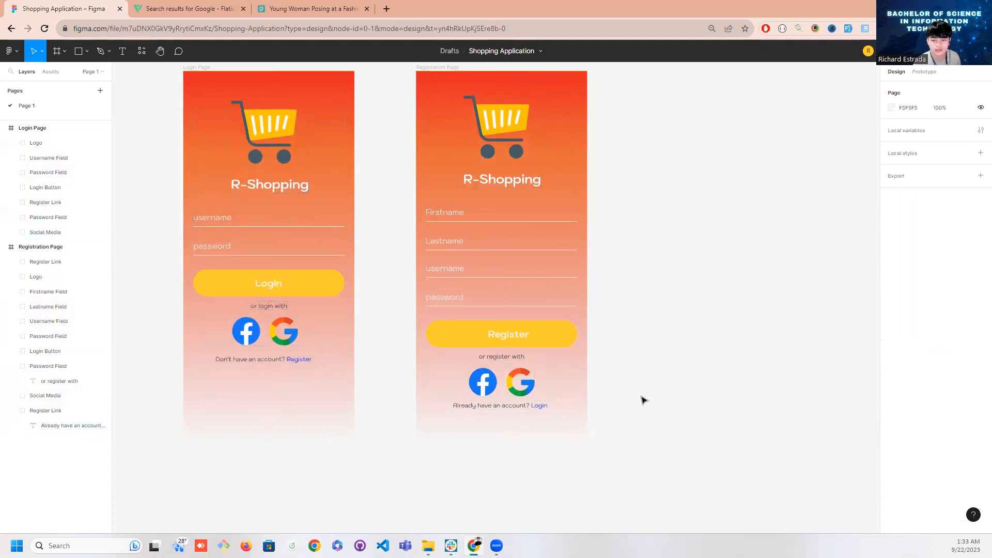
Rename the Registration Page group containing the "Already have an account? Login" text as Login Link
scroll(580, 299, "up", 1)
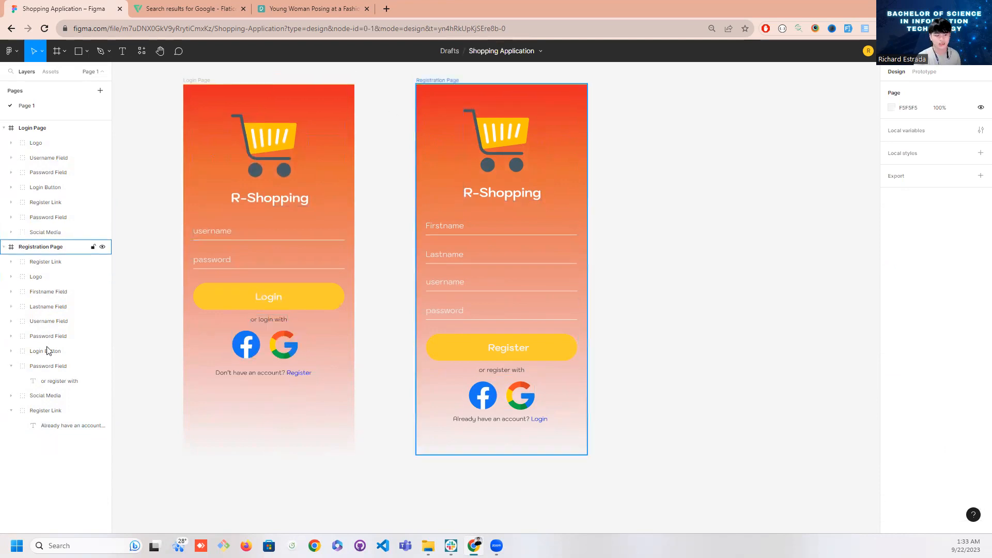
left_click(41, 411)
double_click(39, 411)
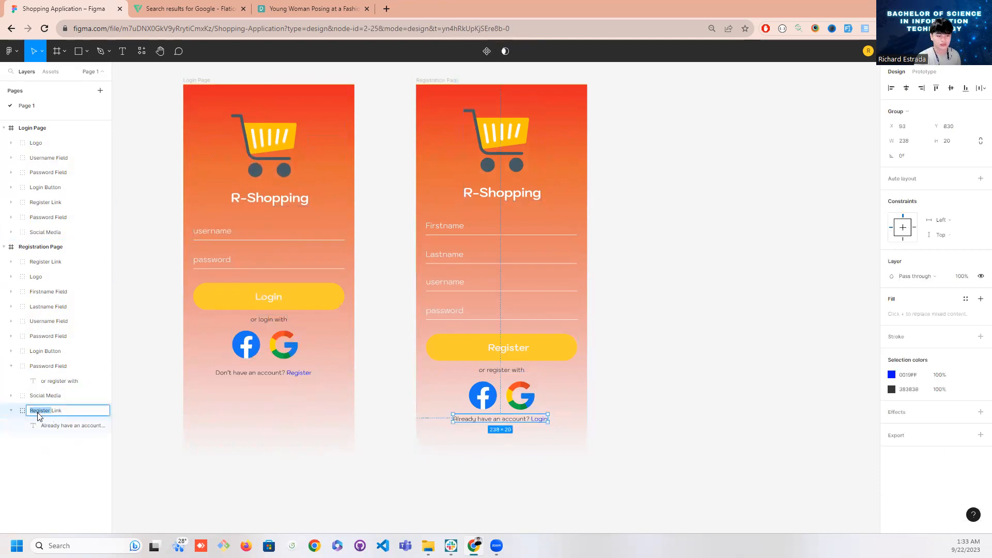
type("Login")
key("Return")
key("Delete")
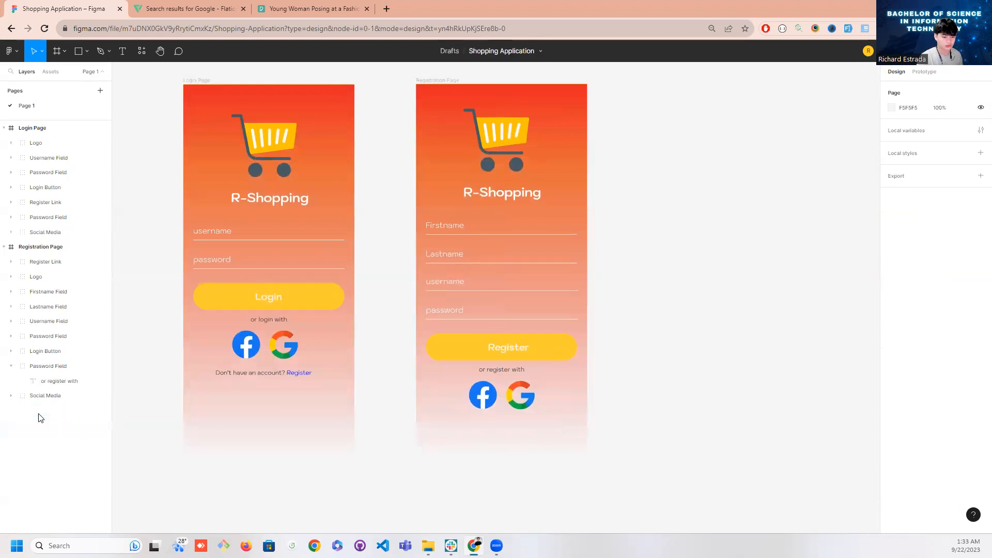
key("ctrl+z")
double_click(39, 412)
key("Left")
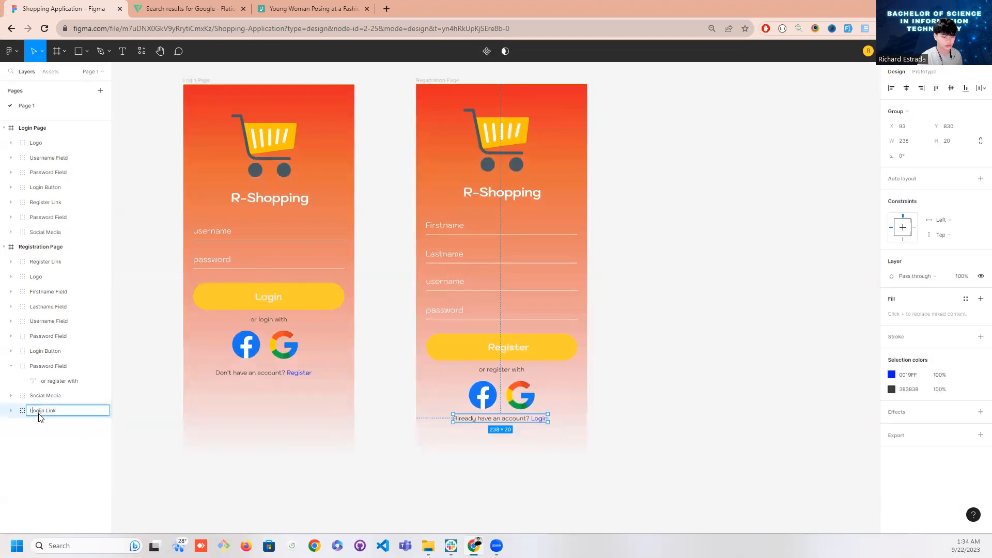
key("Return")
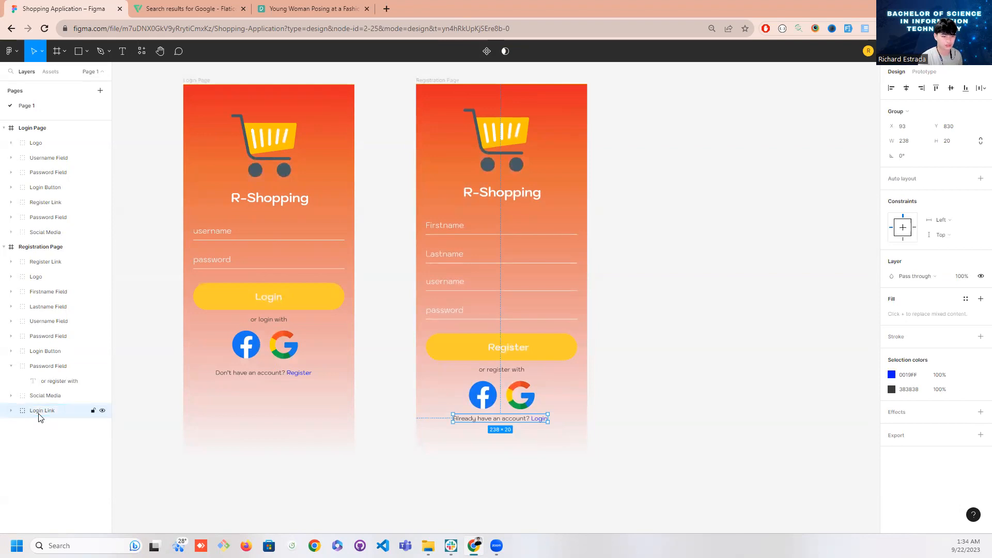
left_click(12, 412)
left_click(12, 412)
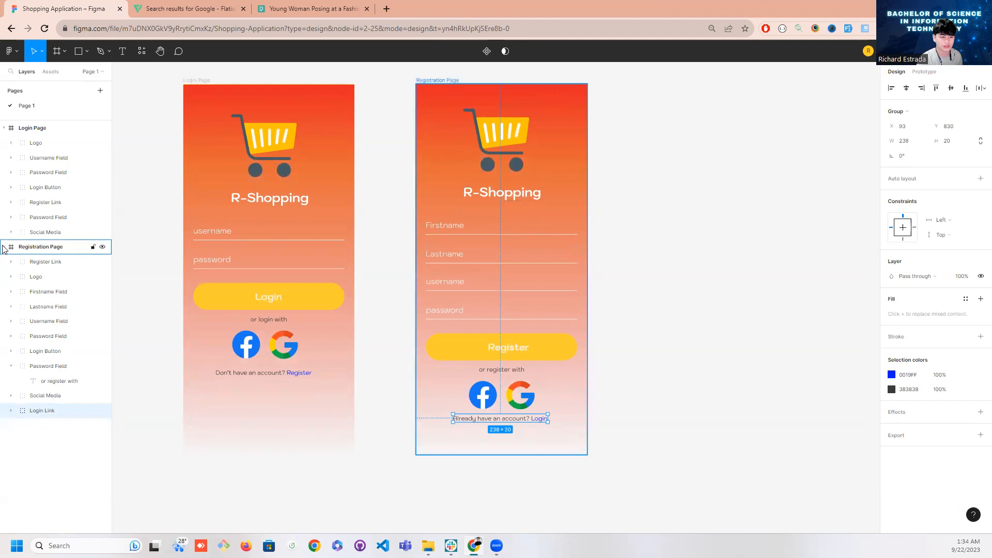
Rename the group holding "or register with" as "register text" and the Login Page group holding "or login with" as "login with text"
left_click(12, 366)
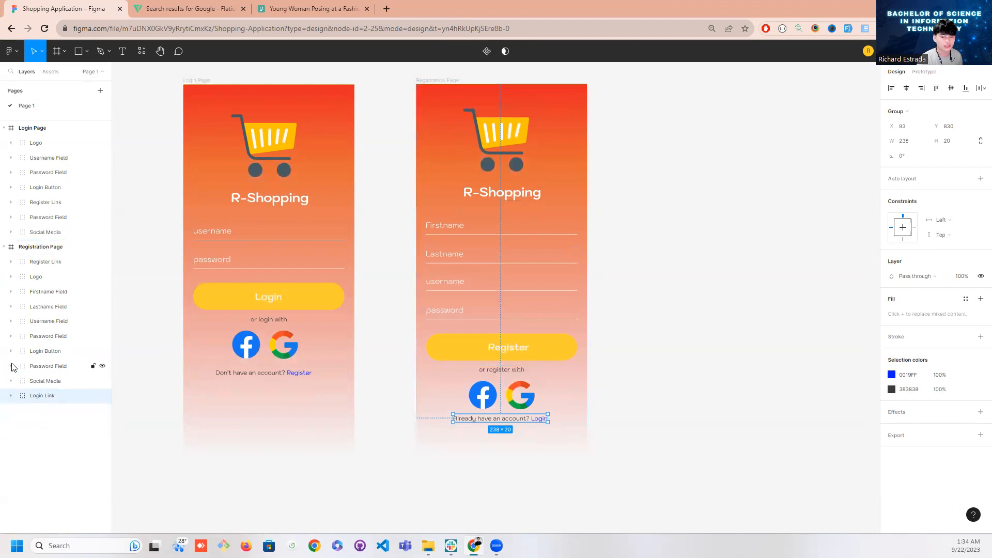
double_click(40, 367)
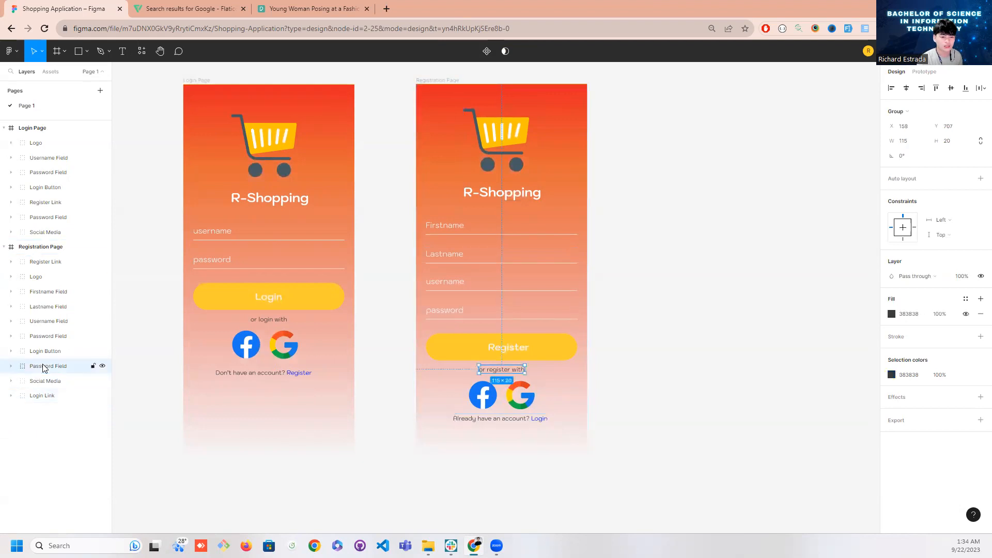
type("register te")
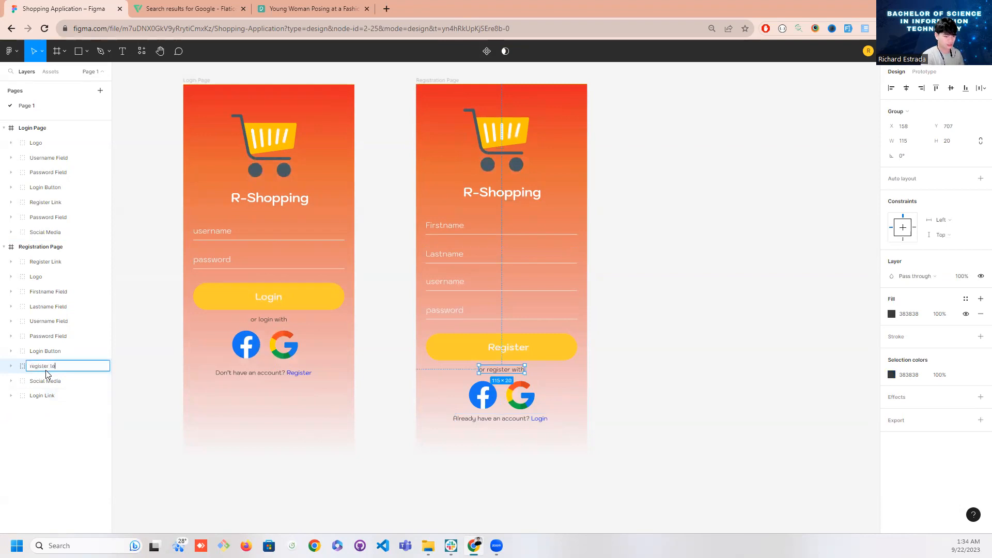
key("Return")
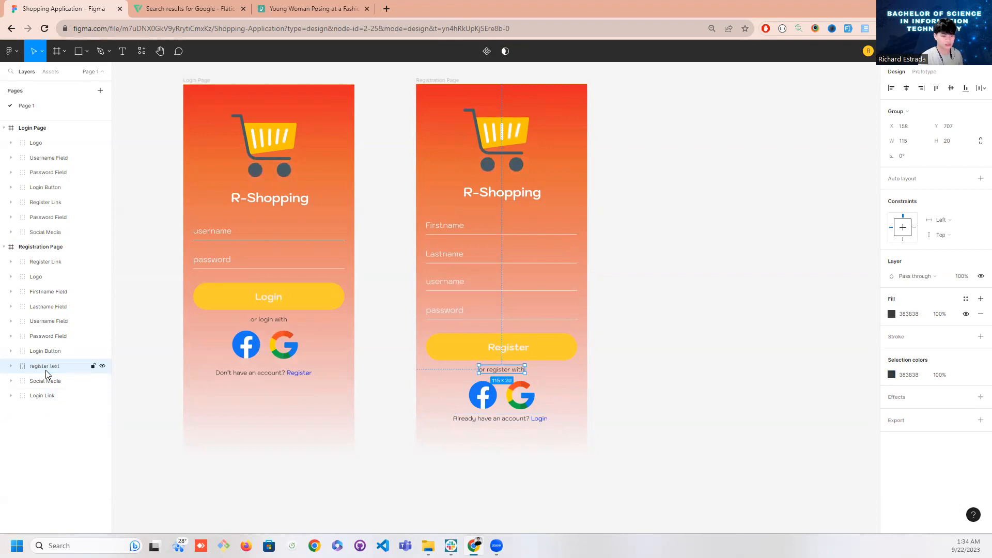
double_click(55, 217)
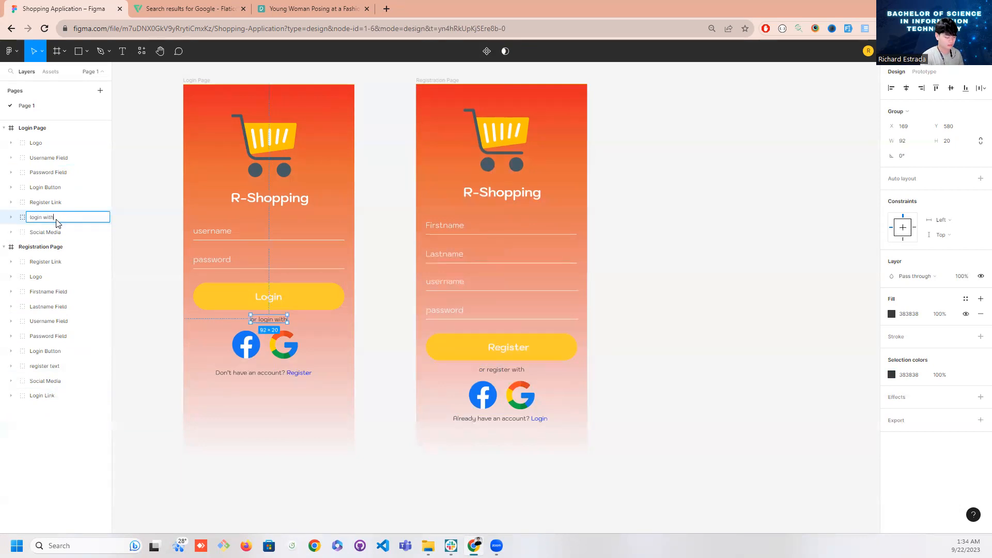
key("Return")
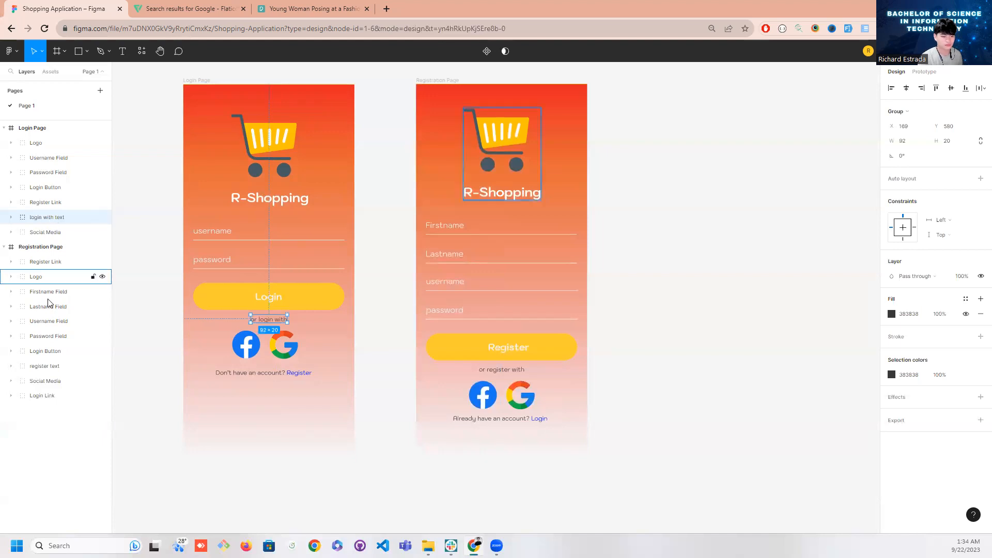
Rename the Registration Page group holding "or register with" as "register with text"
double_click(54, 367)
left_click(51, 368)
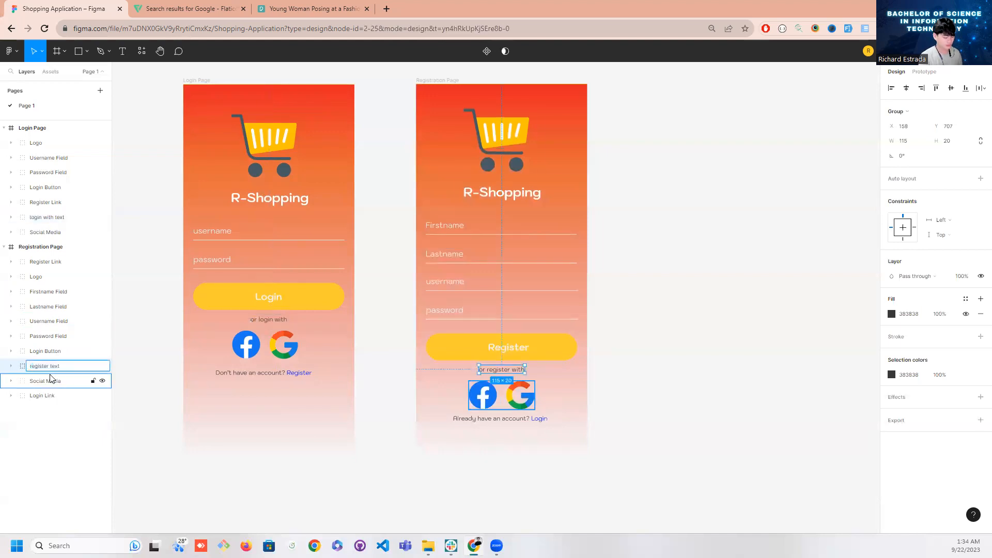
key("Return")
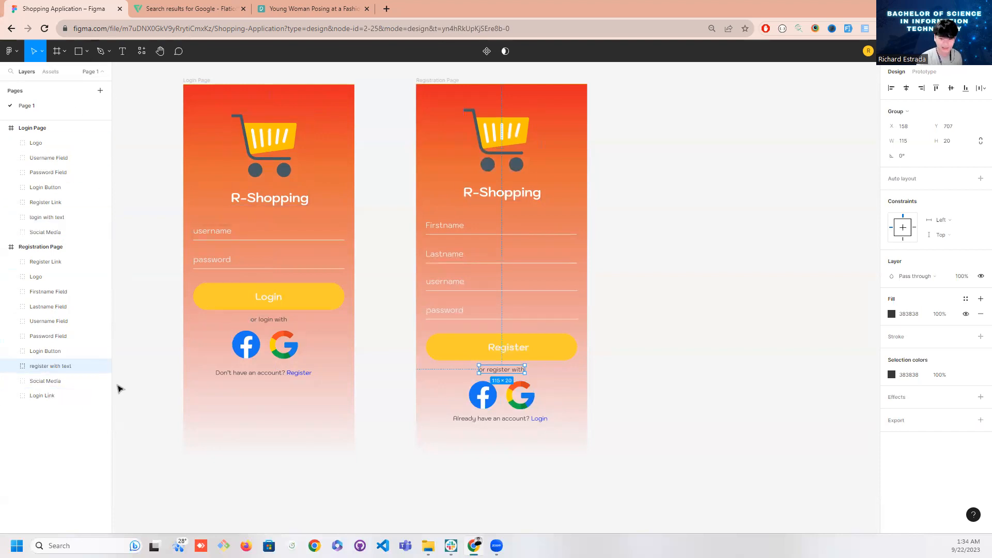
left_click(698, 437)
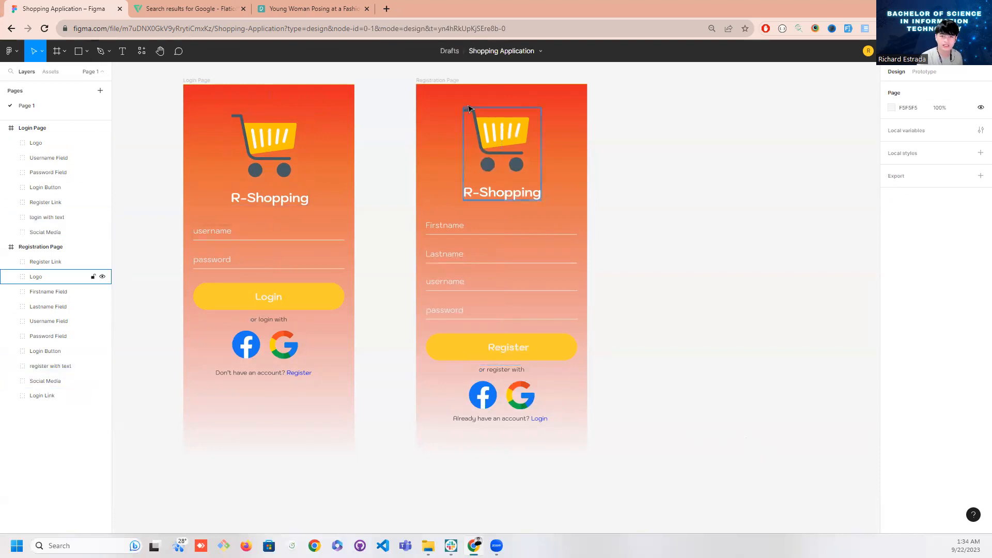
Duplicate the Registration Page frame and place the copy beside the original with a wider gap, at the same height
left_click(435, 82)
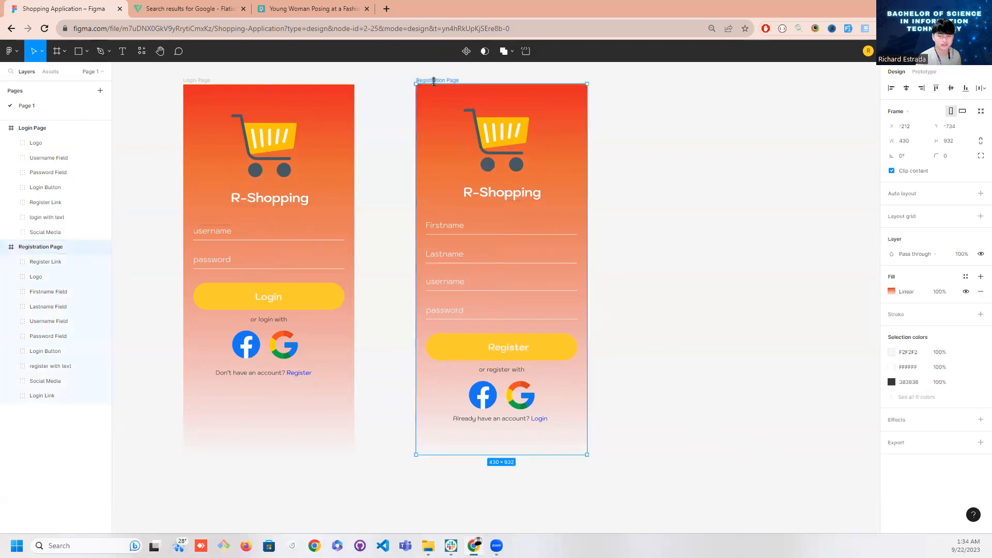
left_click(407, 80)
left_click(424, 80)
key("ctrl+d")
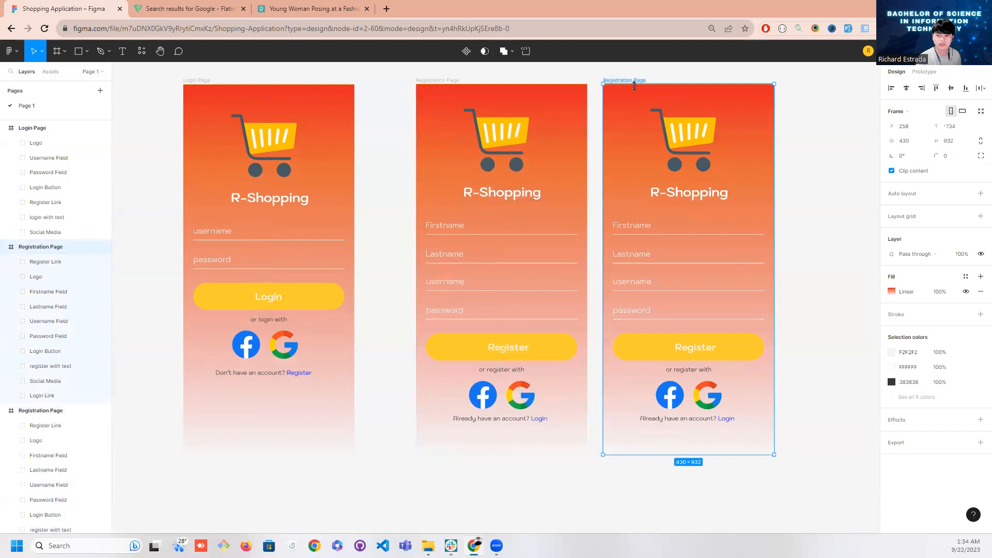
left_click_drag(637, 98, 670, 98)
Try to reorder the two Registration Page frames in the layer list, and undo the move that nests one inside Login Page
left_click(42, 413)
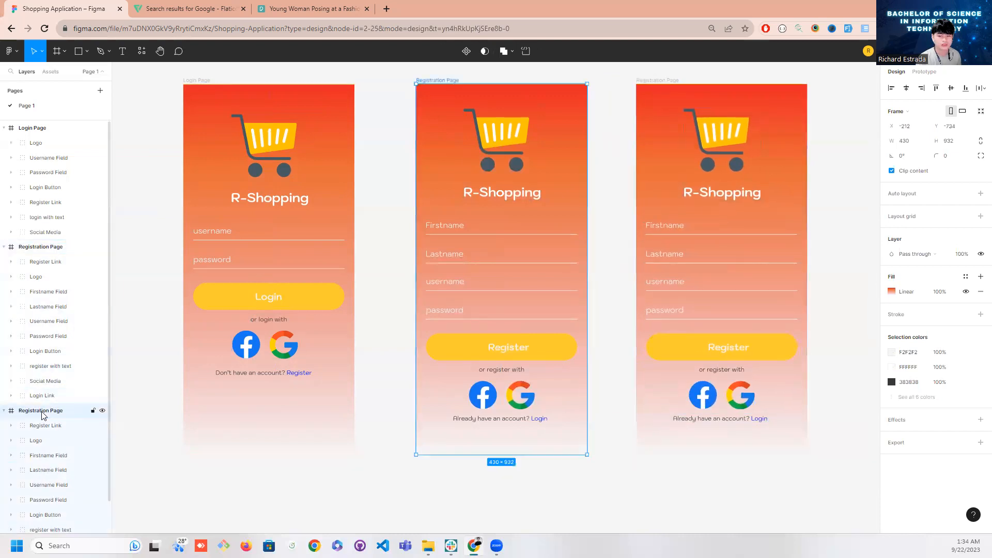
left_click_drag(50, 418, 53, 258)
left_click(30, 133)
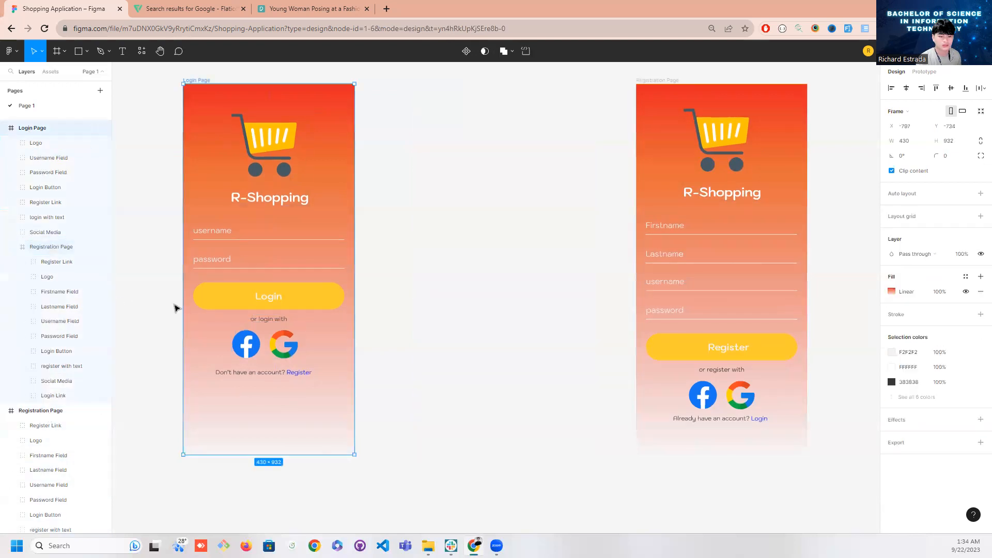
left_click(530, 398)
scroll(529, 399, "up", 3)
scroll(529, 399, "down", 3)
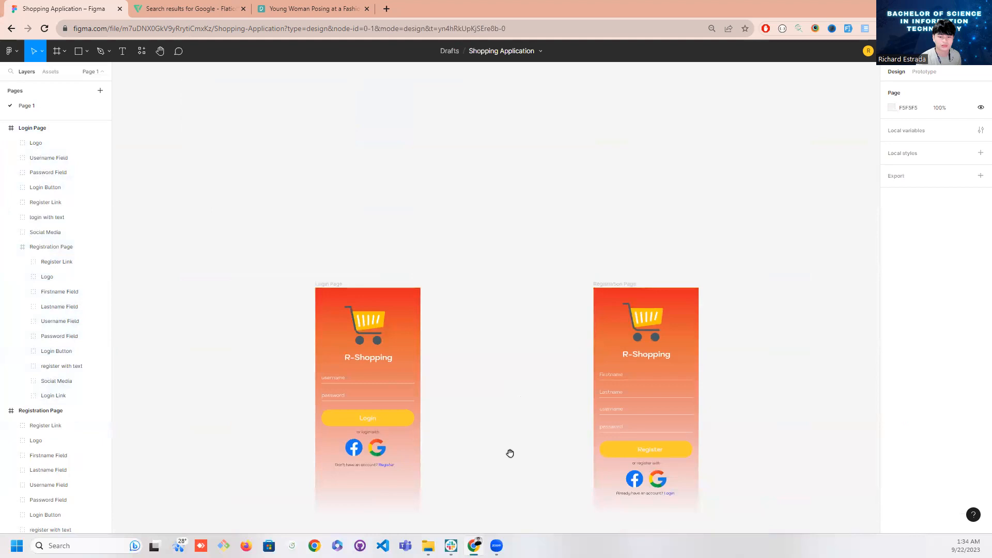
scroll(510, 454, "down", 4)
left_click(32, 129)
left_click(29, 249)
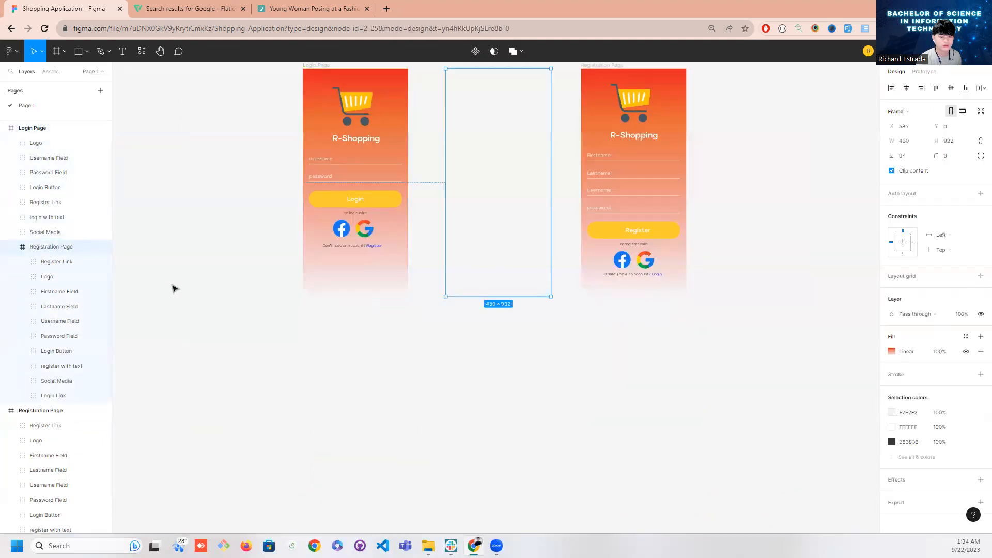
key("ctrl+z")
Collapse the three page frames in the layer list and move the duplicated Registration Page below the original
left_click(5, 411)
left_click(4, 247)
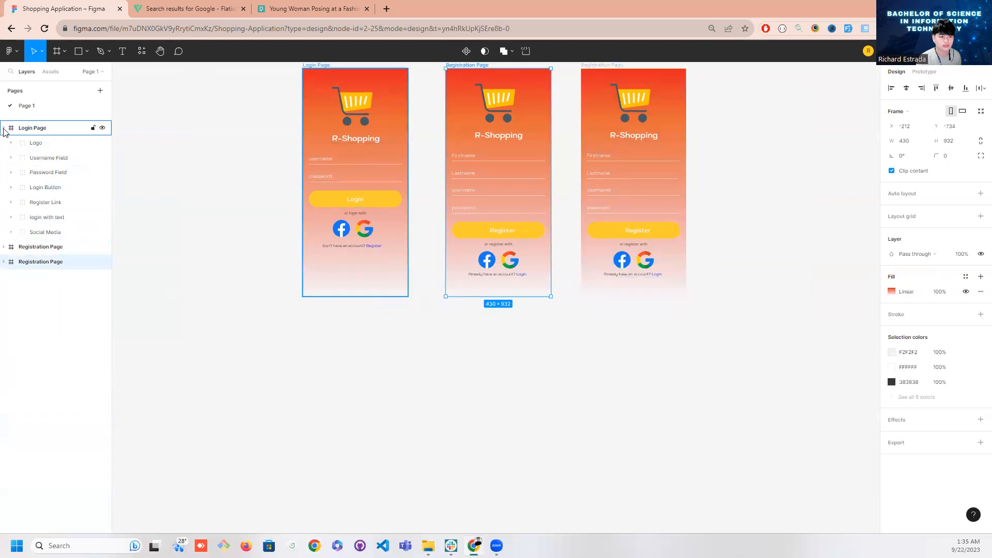
left_click(4, 128)
left_click(30, 149)
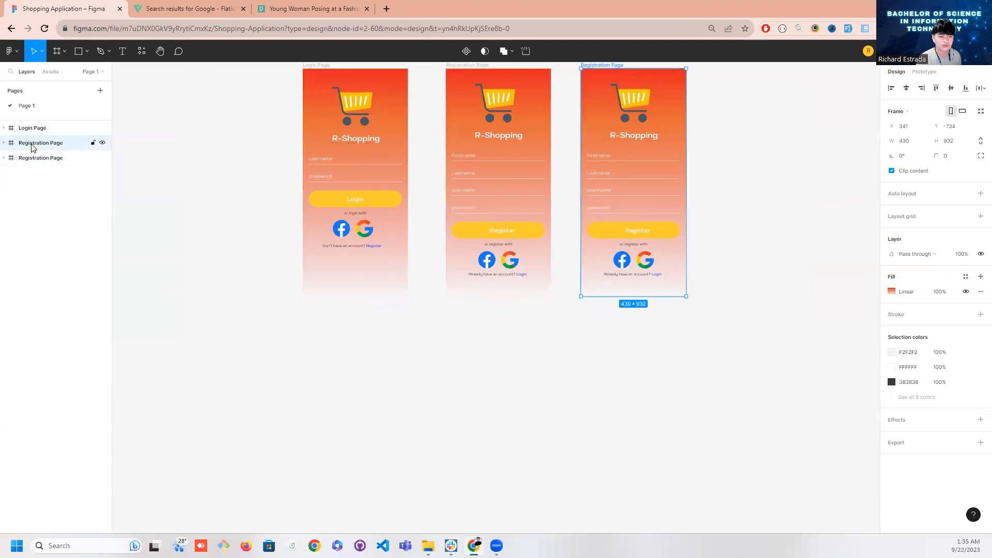
left_click_drag(32, 149, 34, 182)
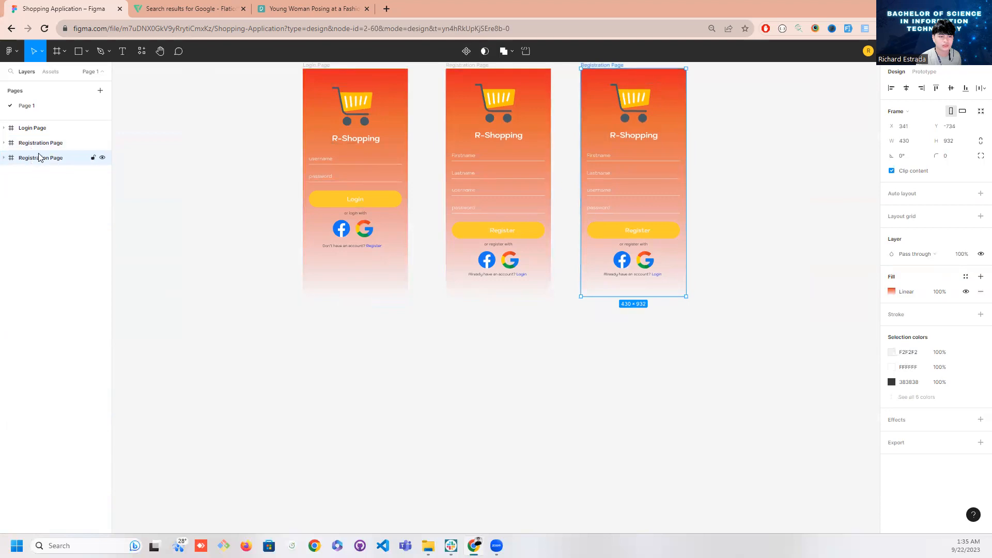
Rename the duplicated Registration Page frame as Dashboard Page
left_click(39, 149)
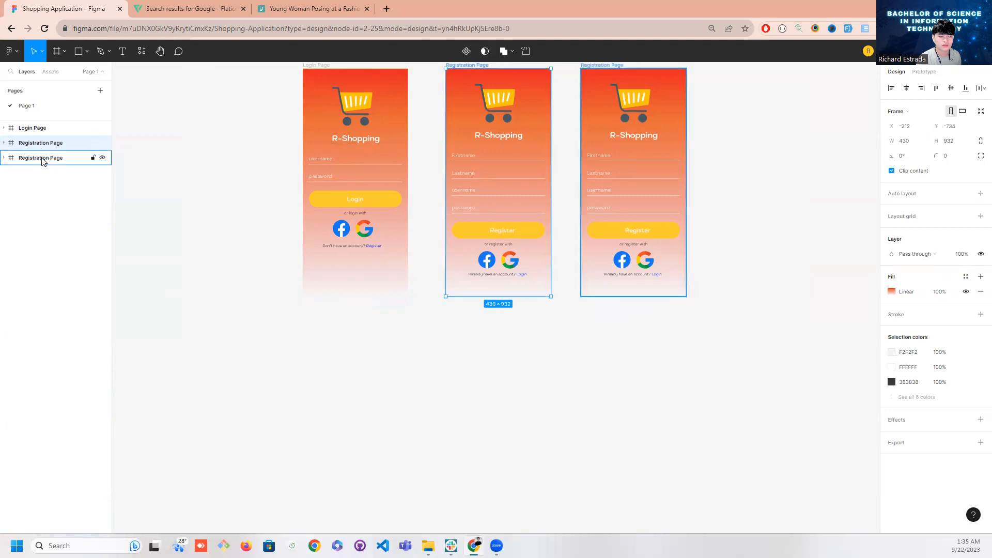
double_click(43, 158)
type("Dashboard")
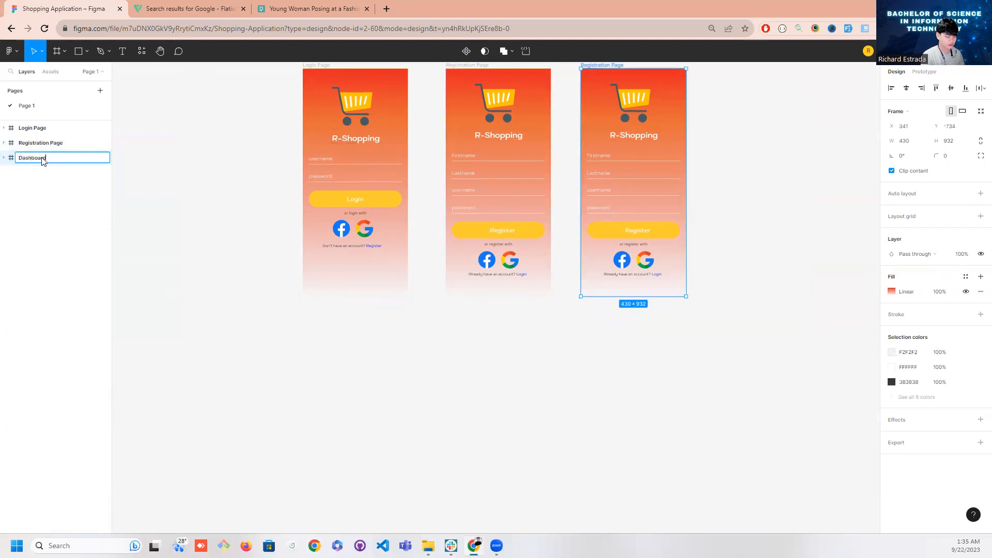
type(" Page")
key("Return")
Delete the Register Link, Logo, Firstname Field, Lastname Field and Username Field groups from the Dashboard Page
left_click(10, 157)
left_click_drag(249, 232, 244, 357)
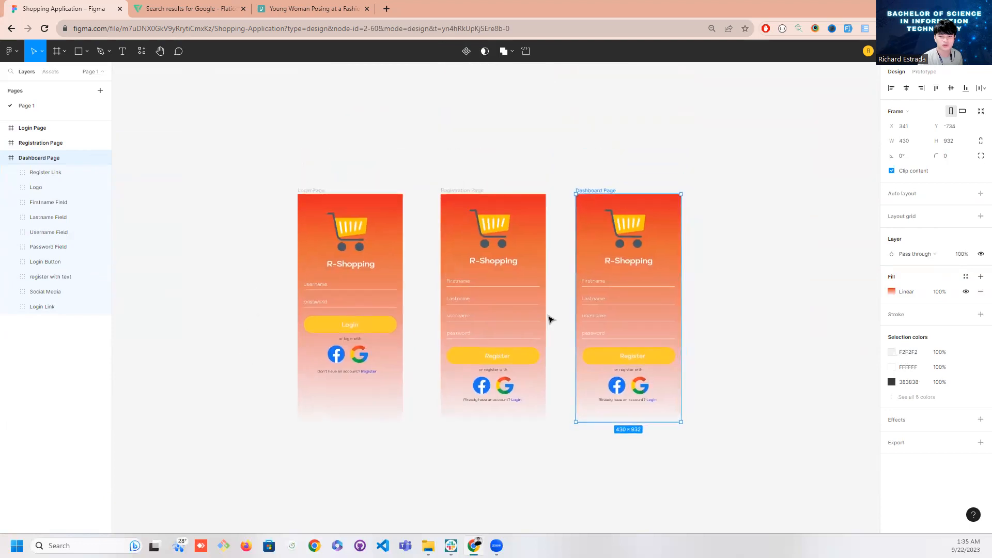
scroll(548, 373, "down", 2)
scroll(547, 372, "right", 3)
scroll(451, 387, "up", 2)
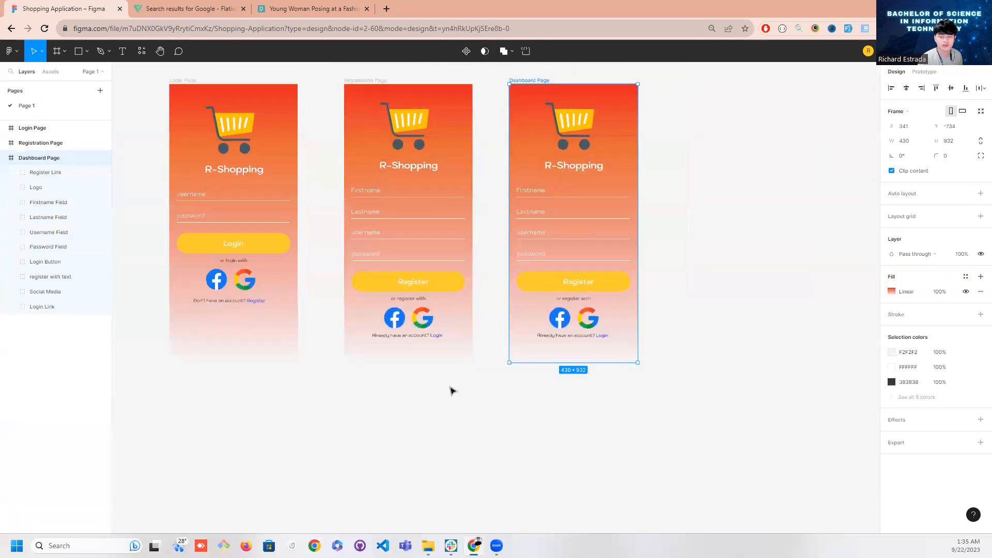
left_click_drag(388, 385, 413, 435)
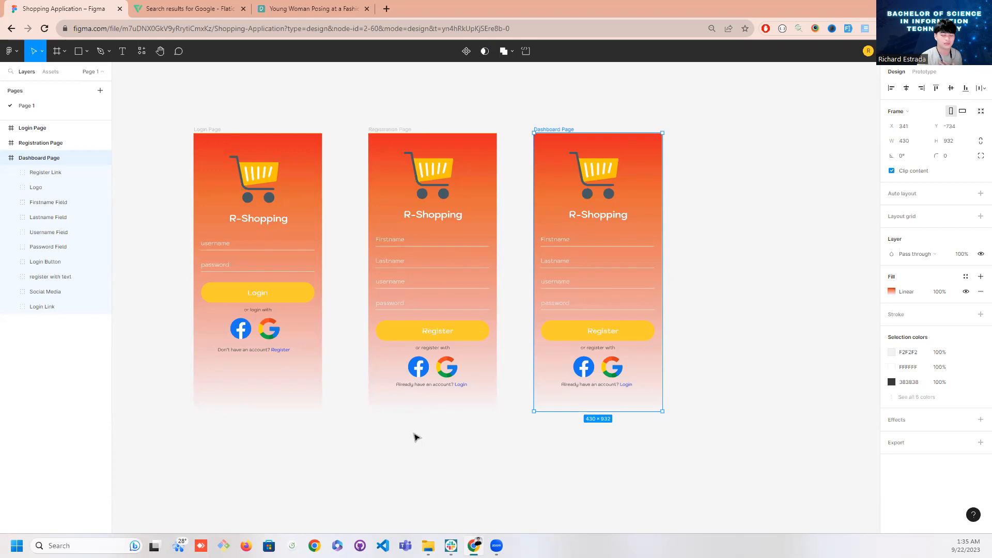
left_click(459, 461)
left_click(419, 367)
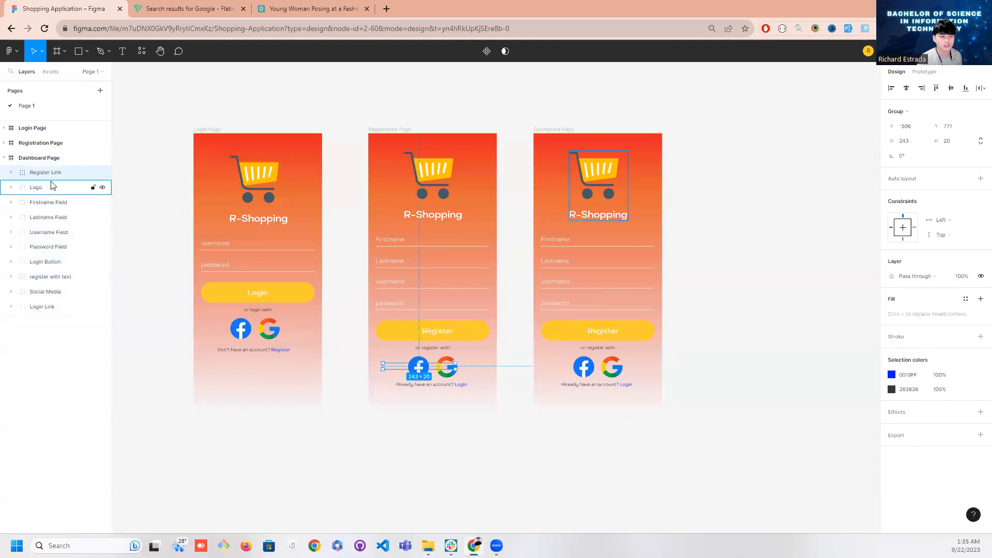
key("Delete")
left_click(45, 177)
key("Delete")
left_click(45, 177)
key("Delete")
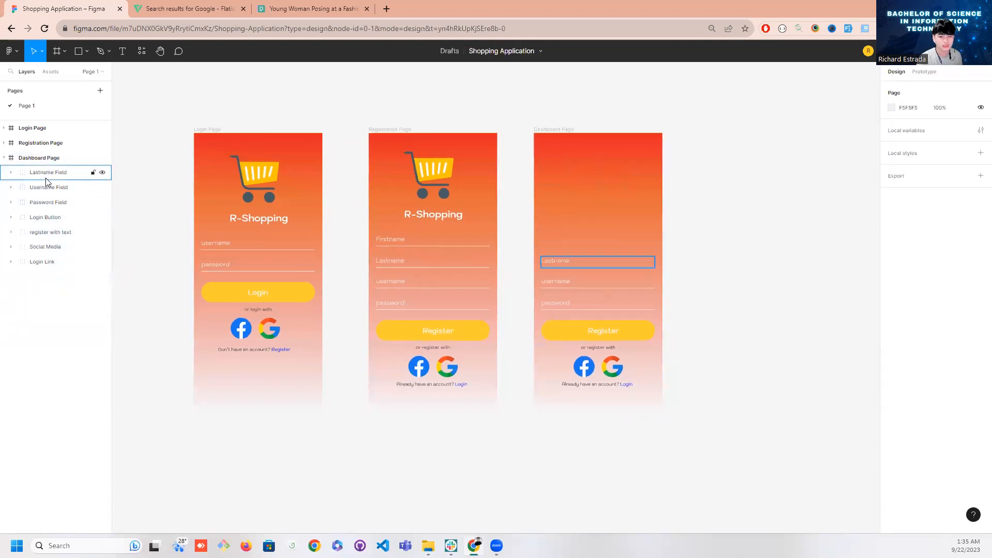
left_click(46, 187)
key("Delete")
left_click(47, 172)
key("Delete")
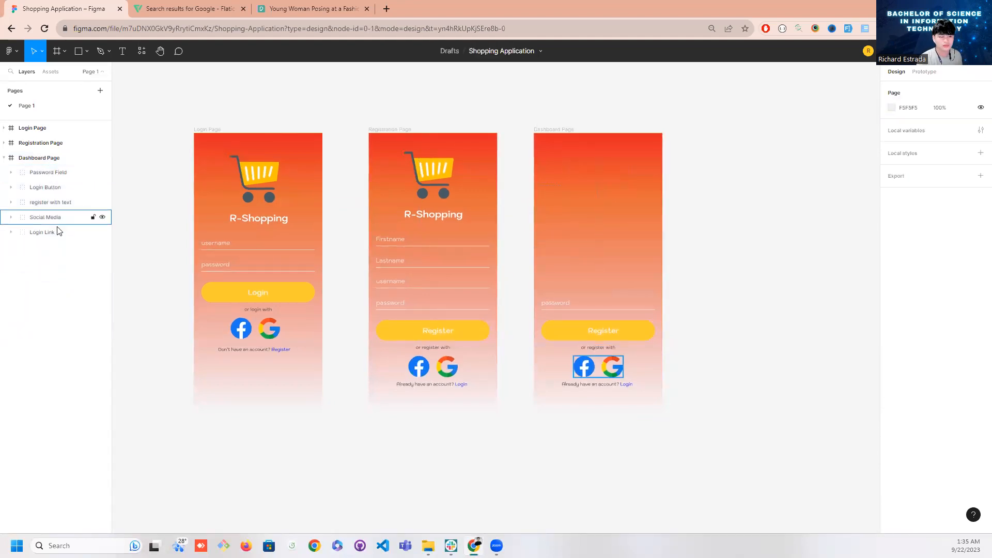
Empty the Dashboard Page by deleting its Password Field, Login Button, register with text, Social Media and Login Link groups
left_click(52, 172)
key("Delete")
double_click(51, 173)
key("BackSpace")
key("Escape")
key("Delete")
left_click(51, 177)
key("Delete")
left_click(53, 185)
key("Delete")
left_click(51, 173)
key("Delete")
left_click(51, 159)
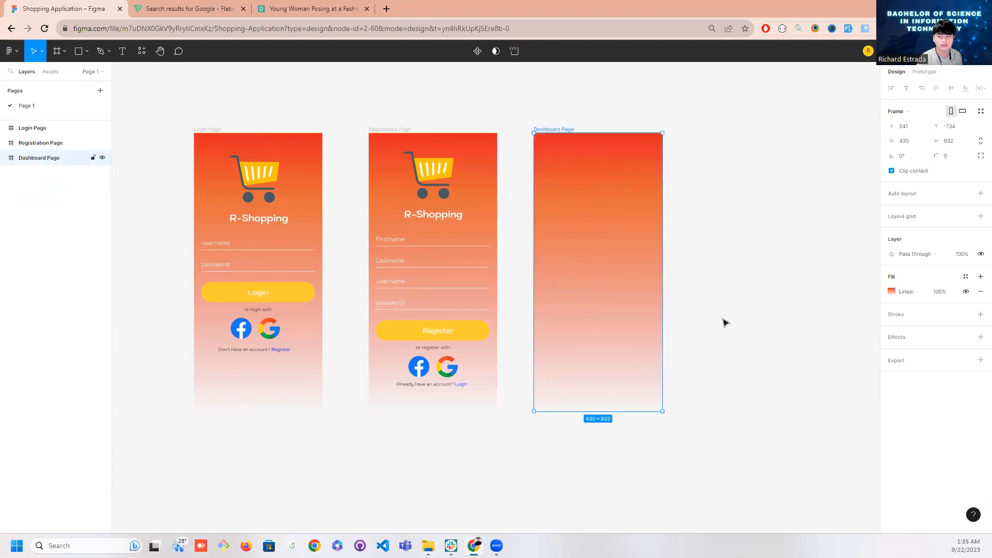
left_click(892, 291)
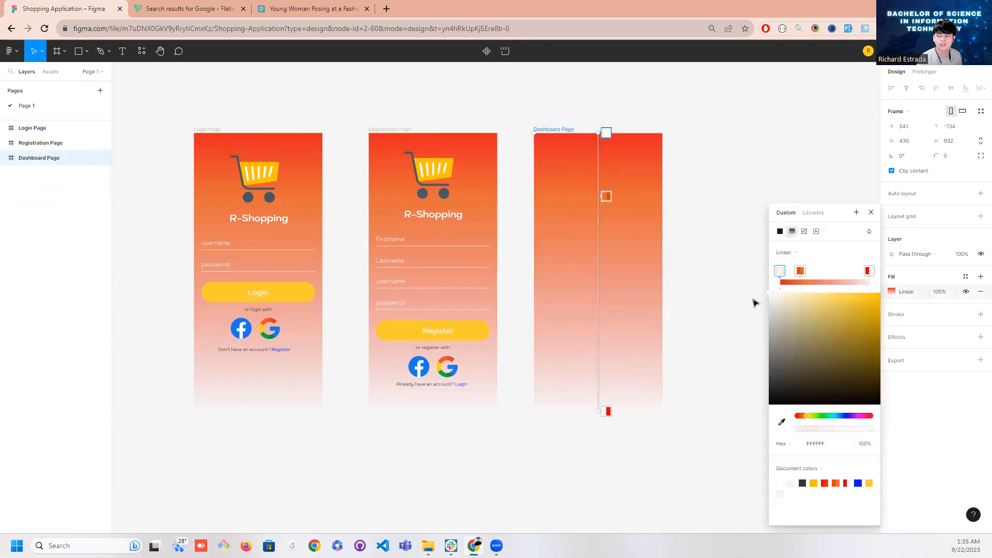
key("Escape")
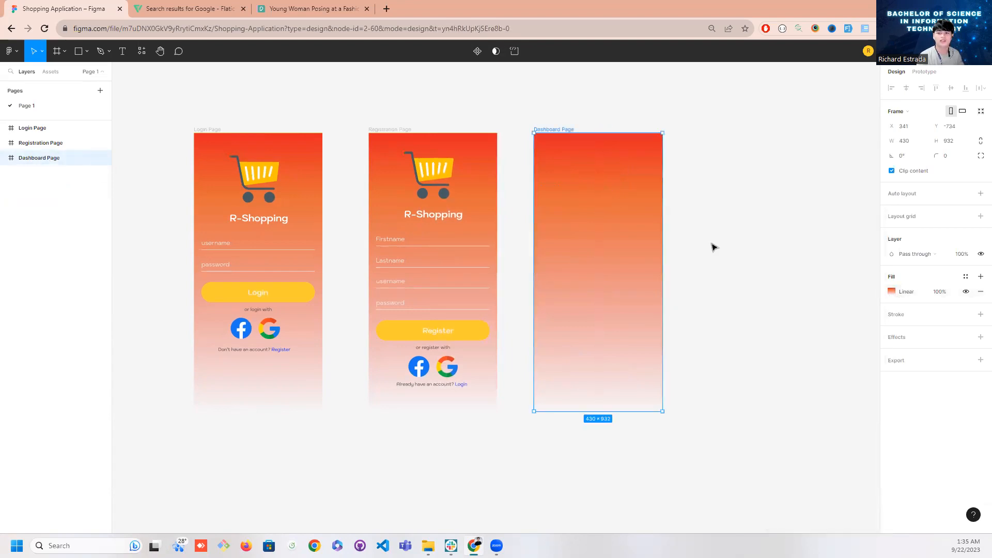
Switch to prototyping mode and select the Register Link group on the Login Page
scroll(706, 259, "right", 2)
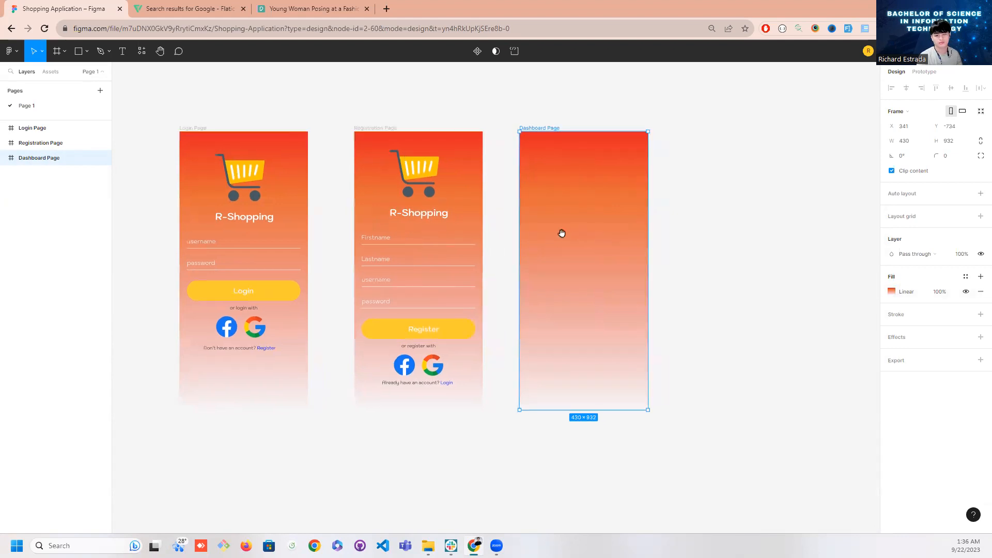
left_click_drag(572, 235, 594, 224)
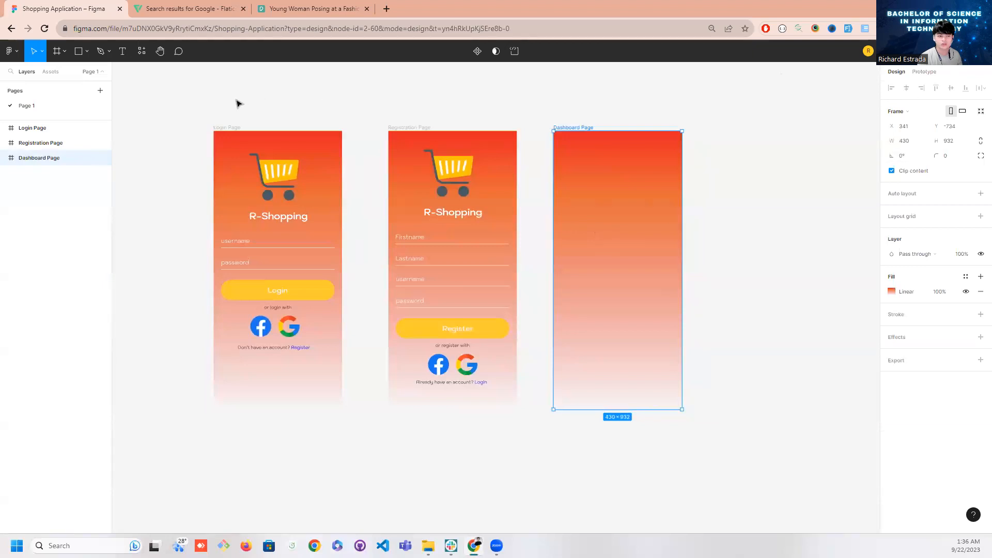
left_click(54, 129)
left_click(924, 72)
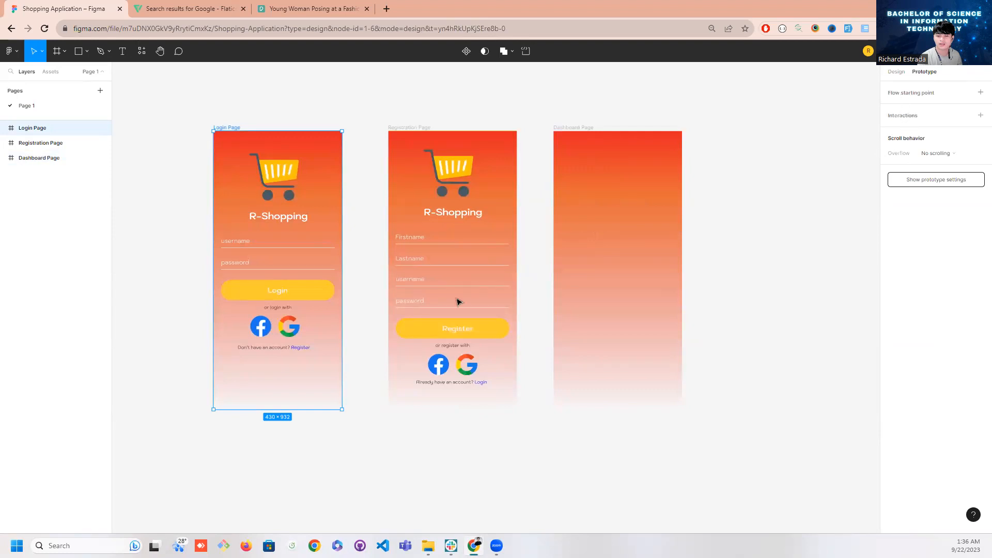
left_click(298, 351)
left_click(294, 378)
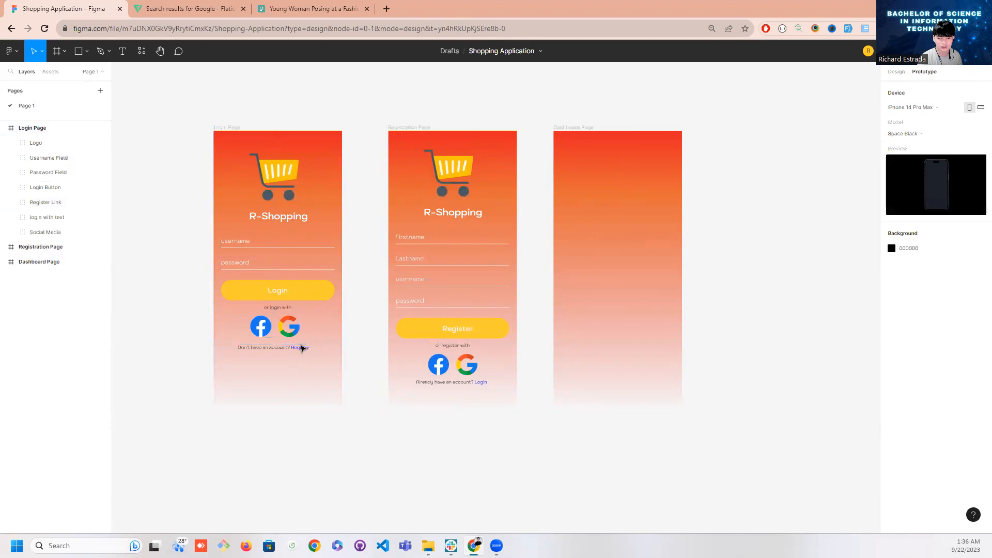
left_click(302, 348)
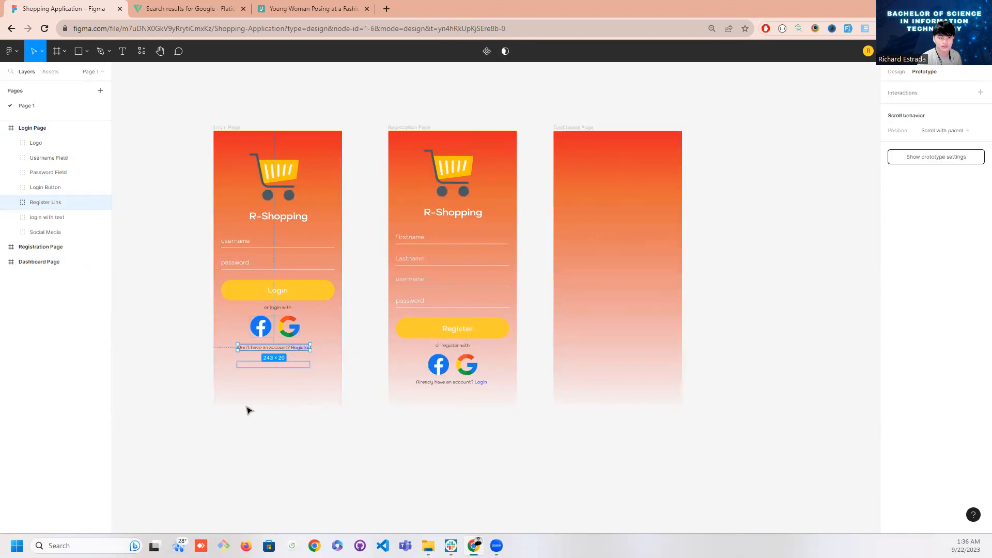
Examine the contents of the Login Page's Register Link, login with text and Social Media groups
scroll(233, 412, "up", 3)
left_click(286, 345)
left_click(287, 345)
left_click(12, 202)
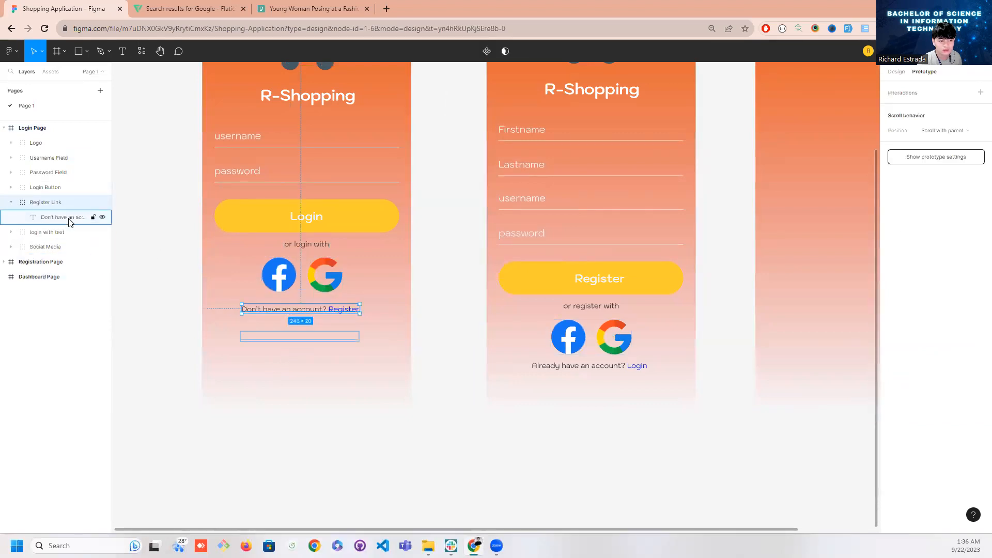
left_click(69, 223)
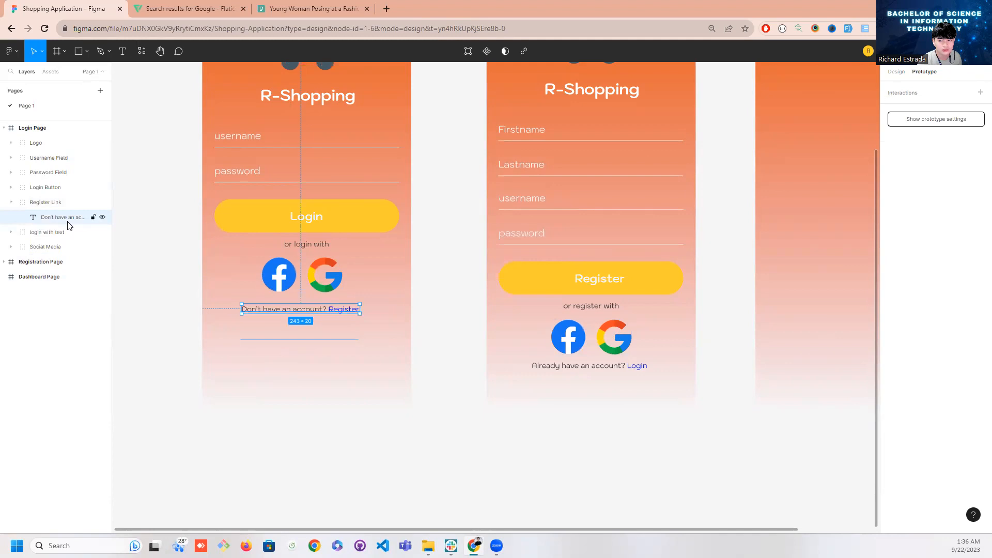
left_click(270, 341)
left_click(286, 315)
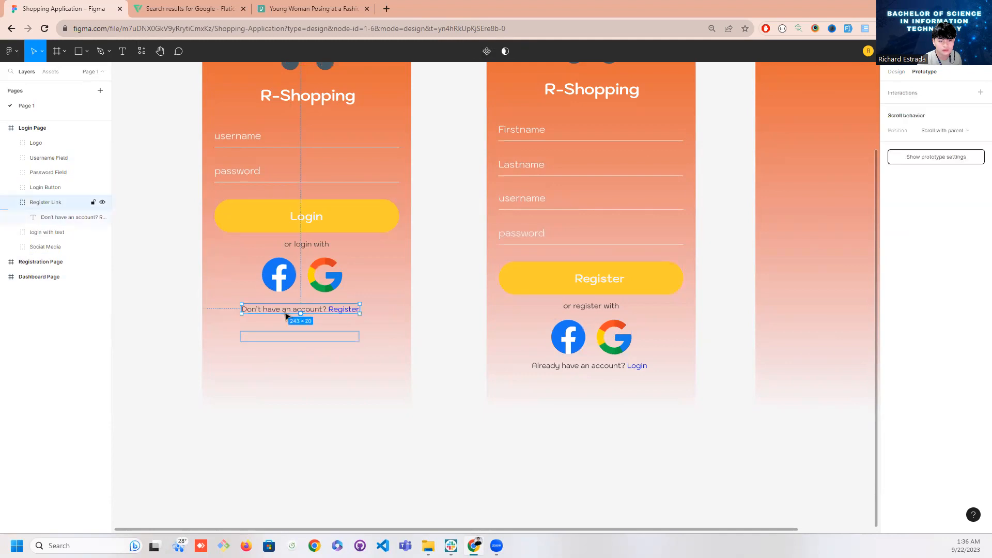
left_click(11, 232)
left_click(11, 261)
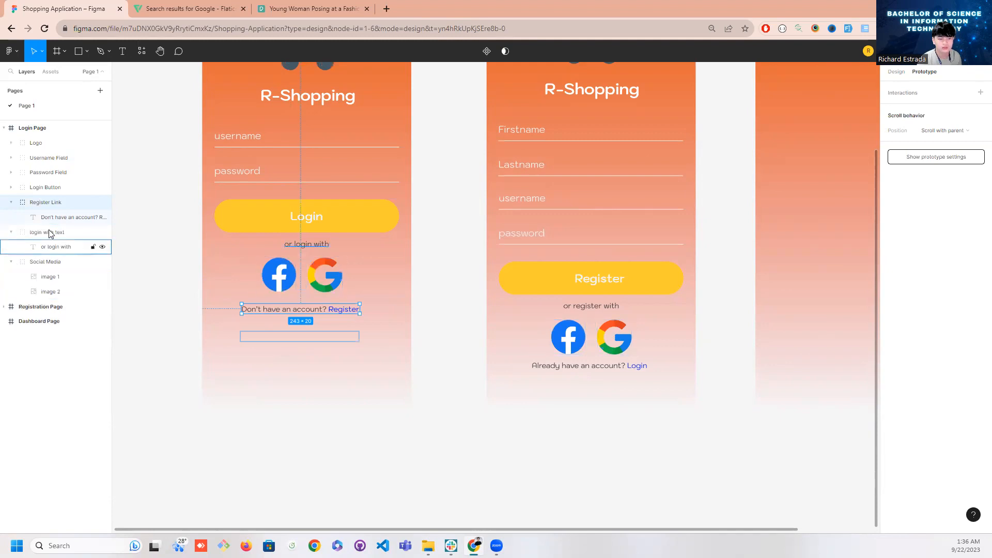
left_click(278, 320)
left_click(312, 311)
scroll(462, 346, "down", 3)
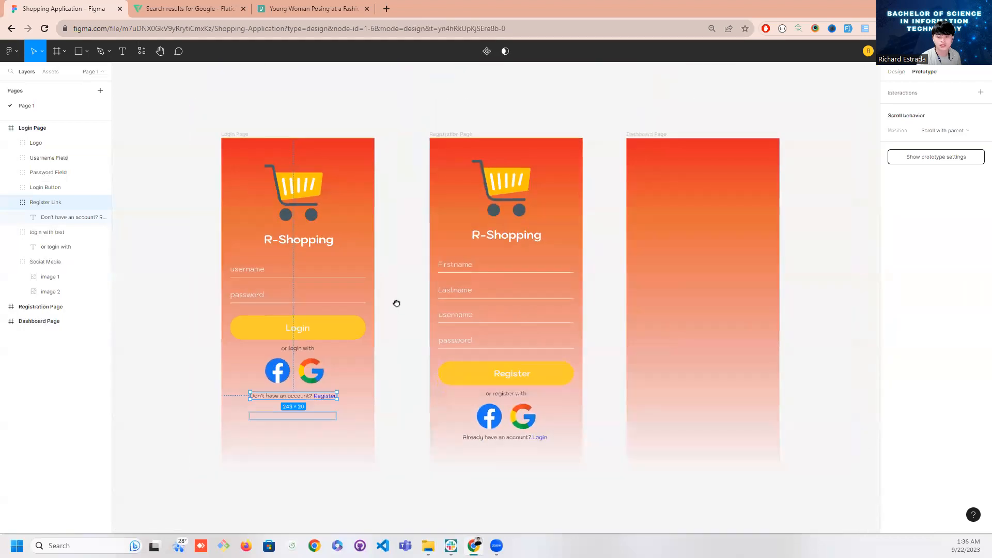
Add an on-tap interaction to the Login Page's Register Link that navigates to the Registration Page
scroll(397, 304, "down", 3)
left_click(396, 398)
left_click(309, 343)
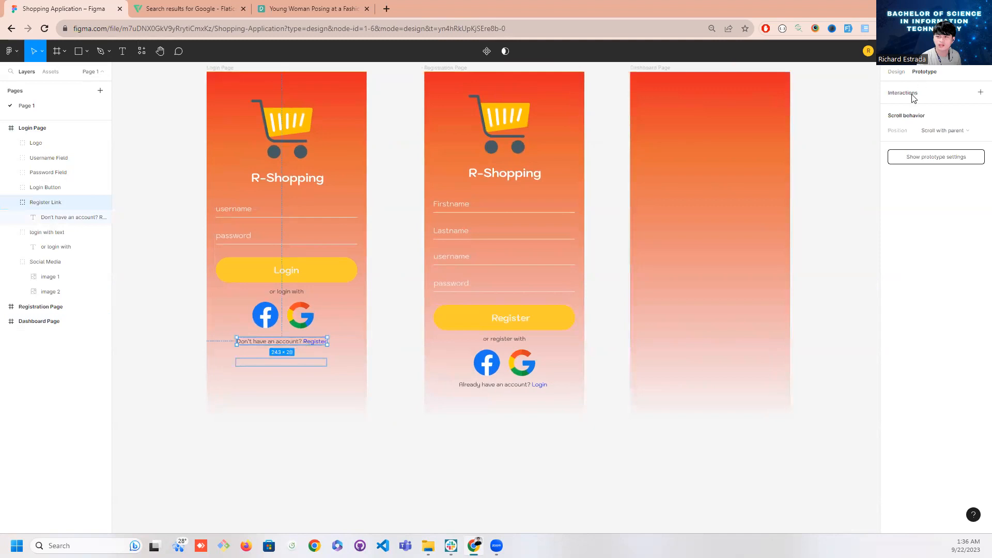
left_click(980, 93)
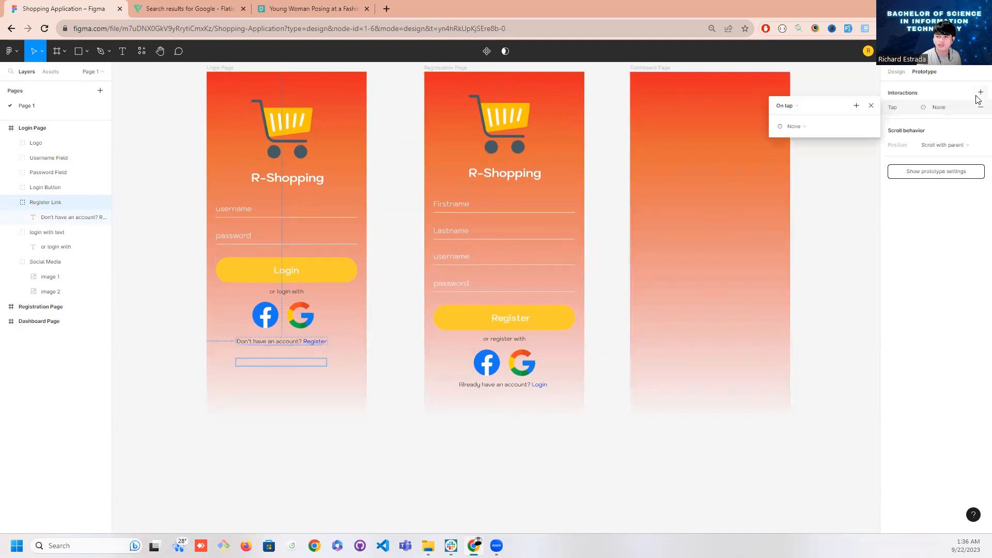
left_click(800, 106)
left_click(796, 108)
left_click(794, 126)
left_click(800, 145)
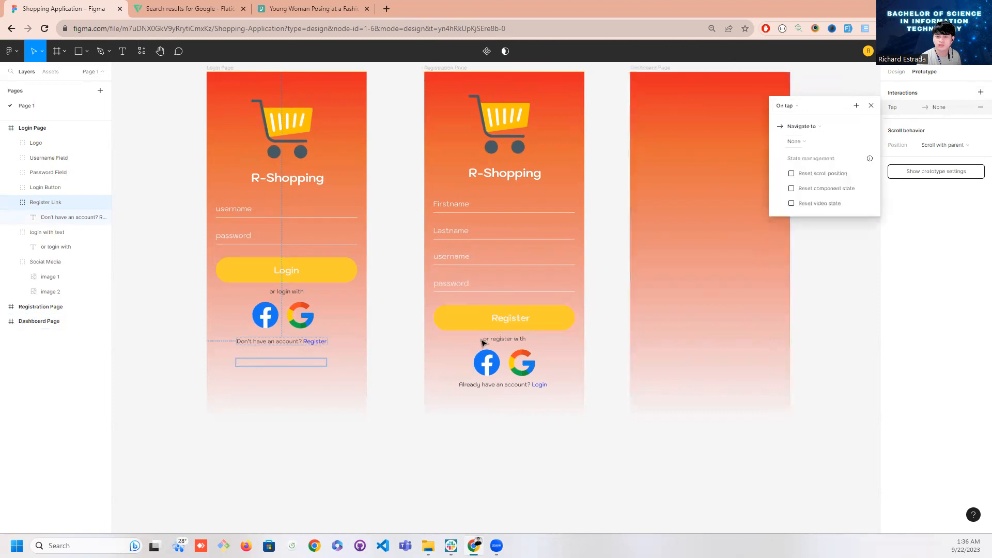
left_click(805, 141)
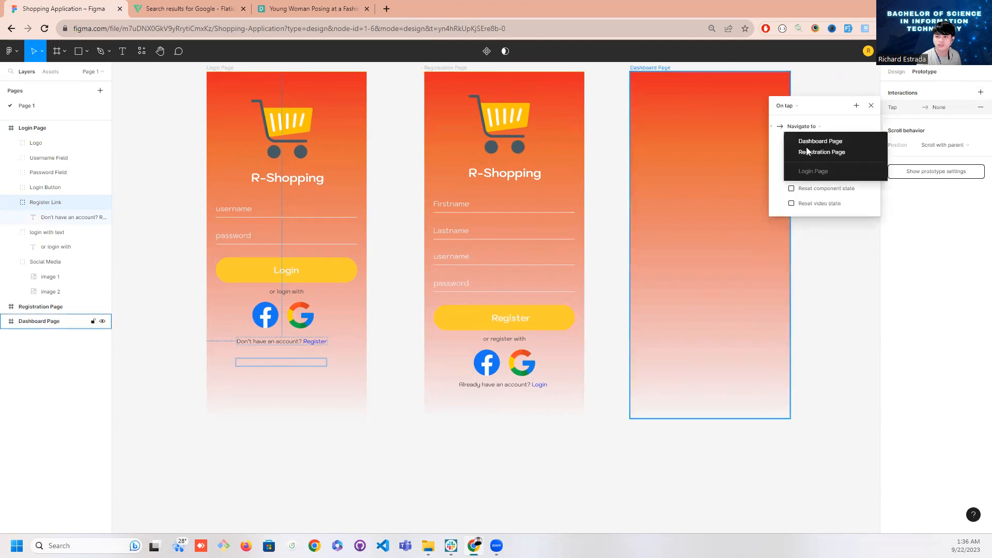
left_click(807, 150)
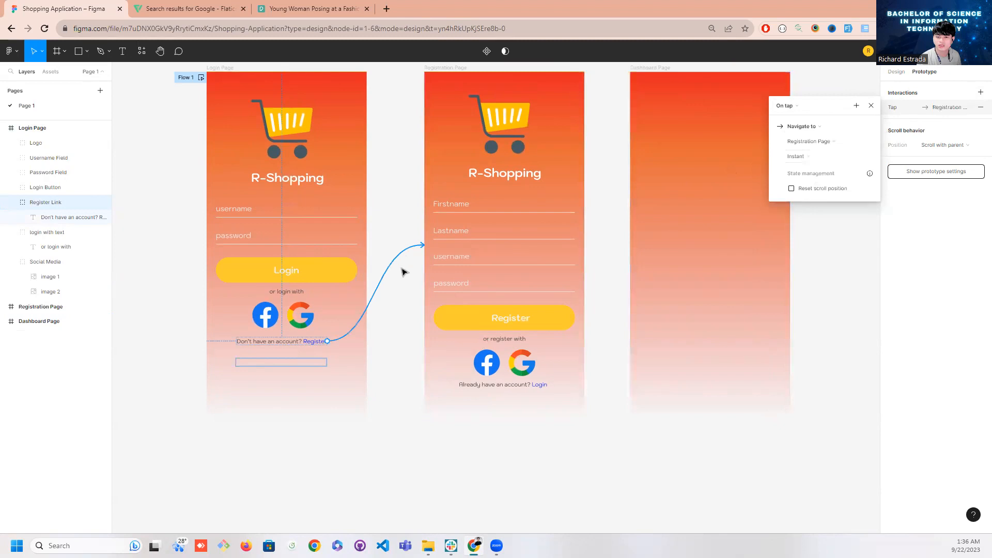
Add an on-tap interaction to the Registration Page's Login Link that navigates to the Login Page
left_click(542, 384)
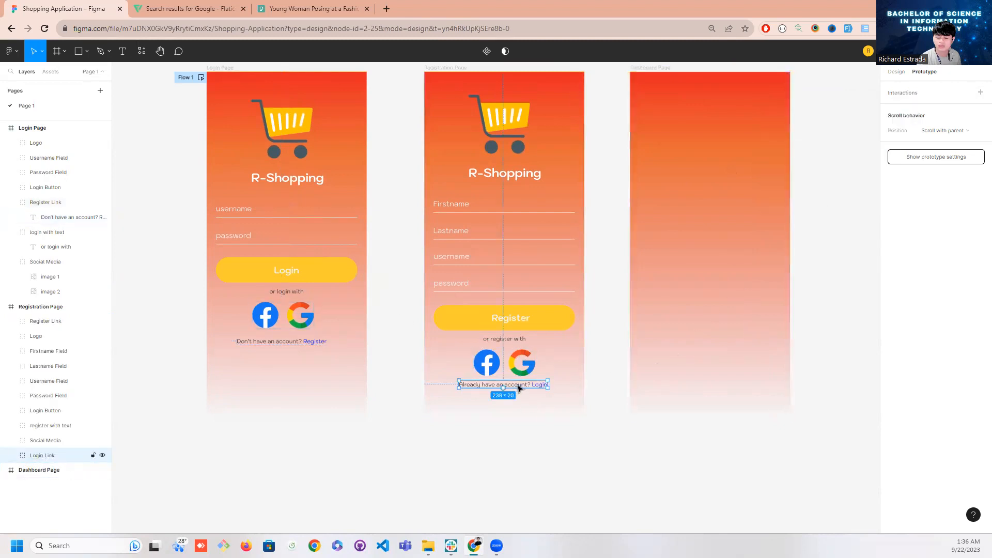
left_click(937, 101)
left_click(785, 106)
left_click(786, 105)
left_click(794, 127)
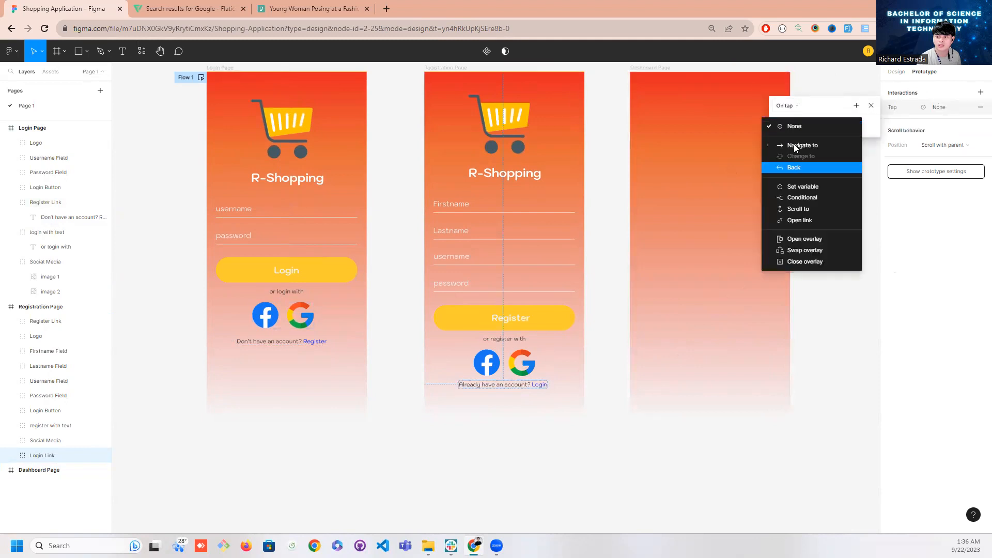
left_click(794, 146)
left_click(794, 138)
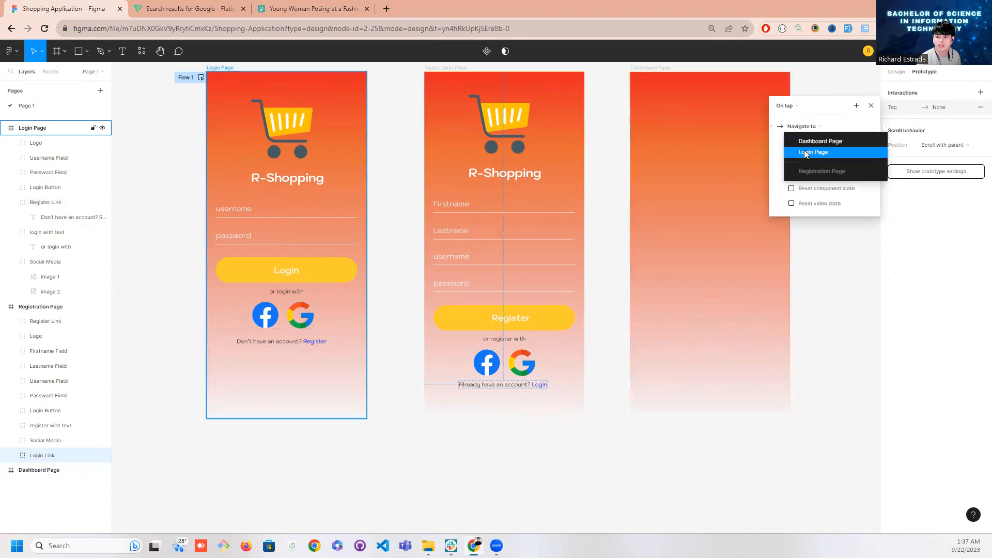
left_click(806, 153)
left_click_drag(382, 152, 373, 188)
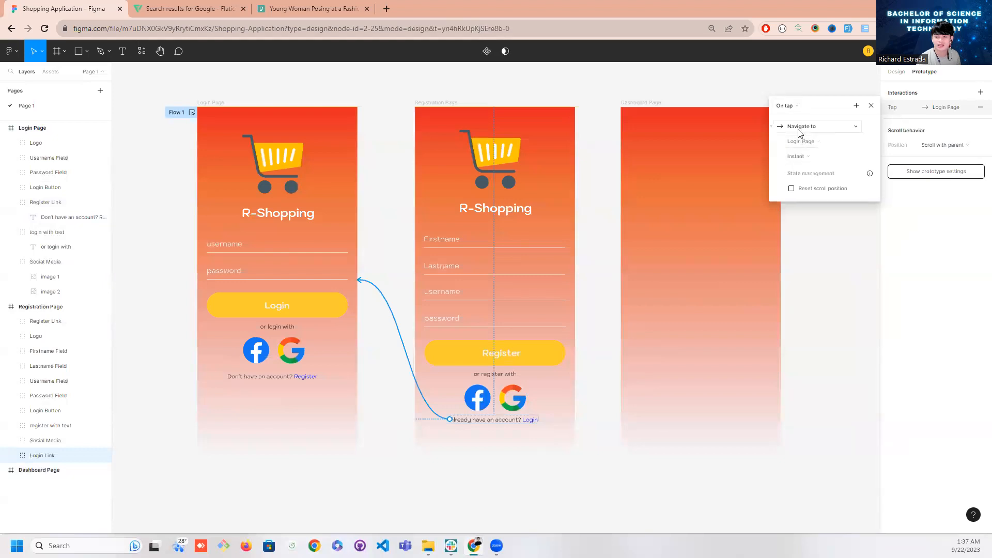
left_click(409, 409)
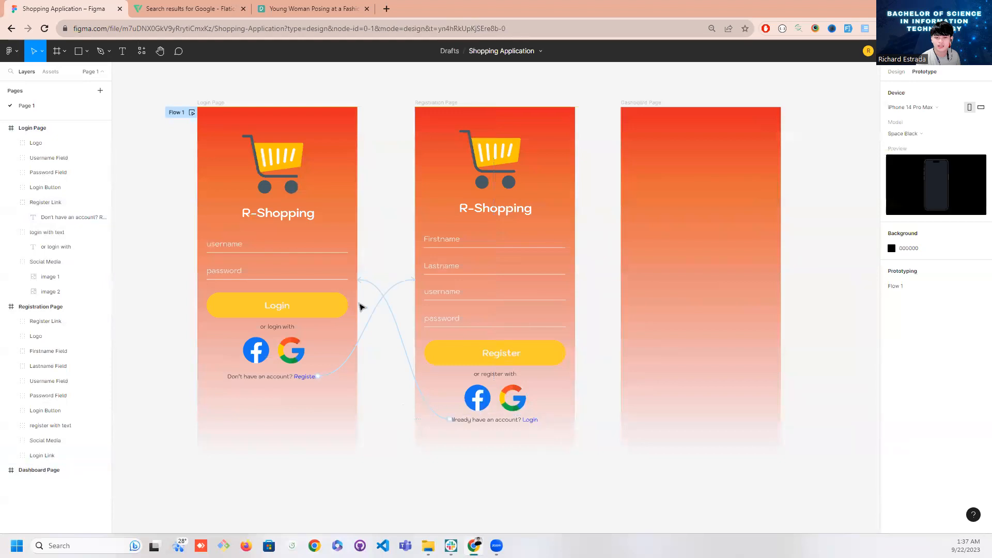
Add an on-tap interaction to the Login Page's Login Button that navigates to the Dashboard Page
left_click(329, 313)
left_click(921, 94)
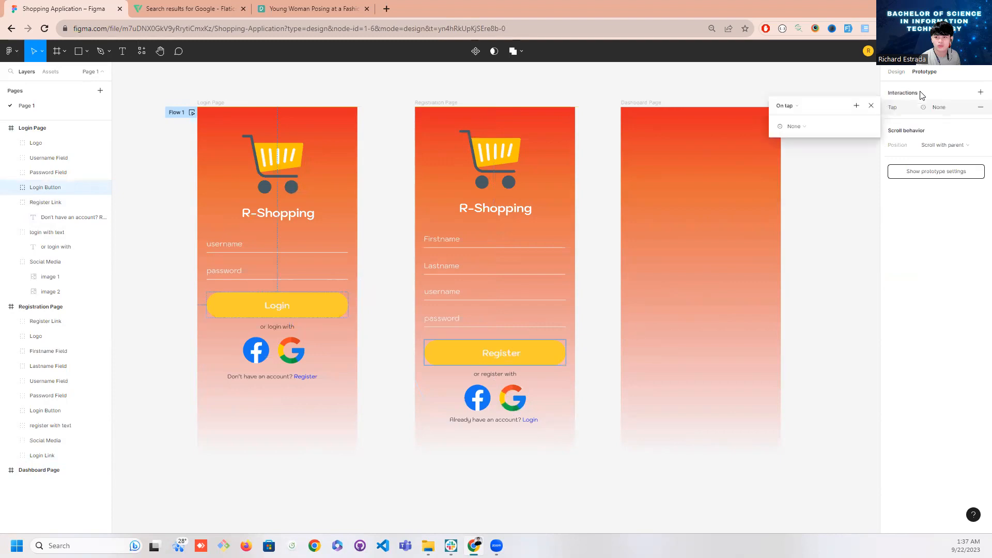
left_click(789, 106)
left_click(791, 106)
left_click(802, 130)
left_click(798, 149)
left_click(809, 143)
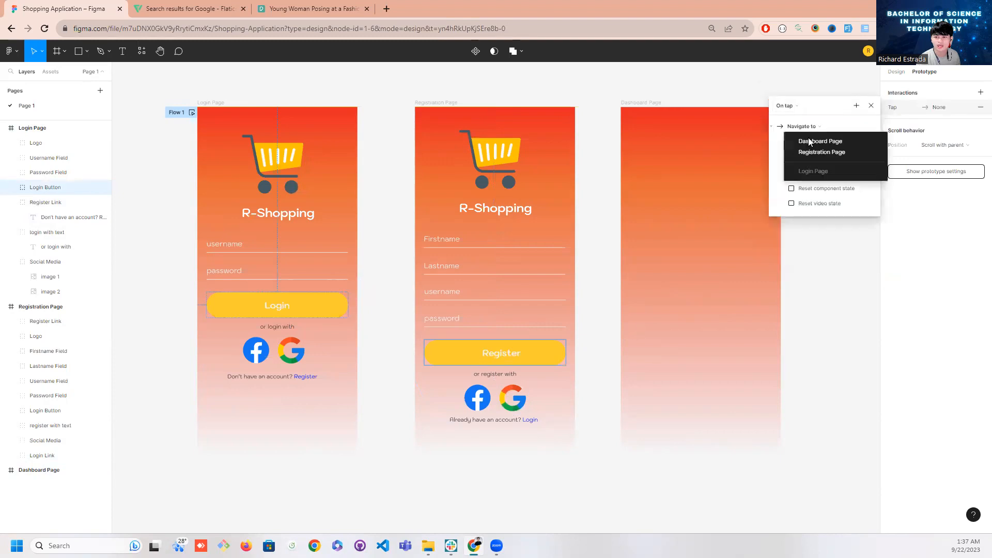
left_click(811, 142)
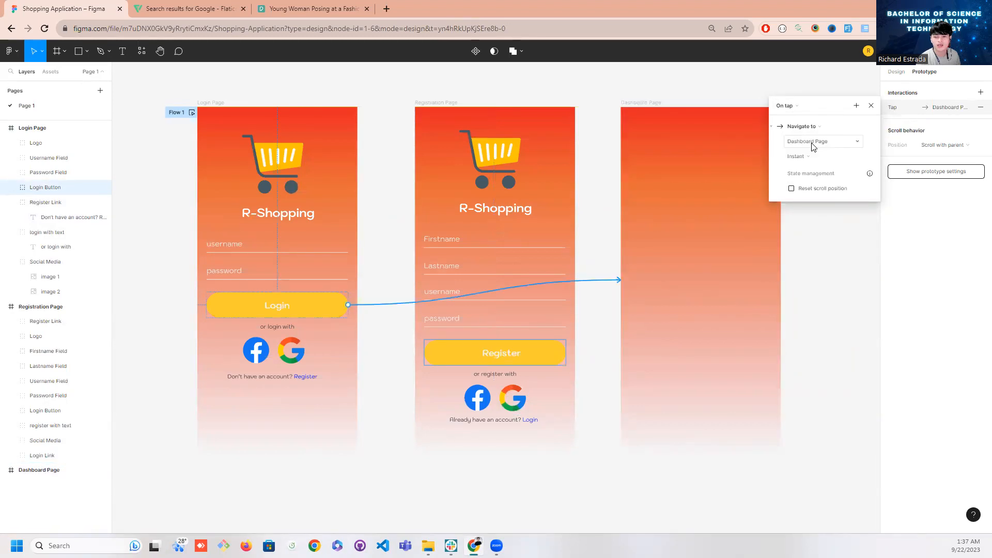
left_click(597, 350)
Preview the prototype and compare the Login Page's appearance on the phone with its Register Link in the design
scroll(724, 293, "down", 1)
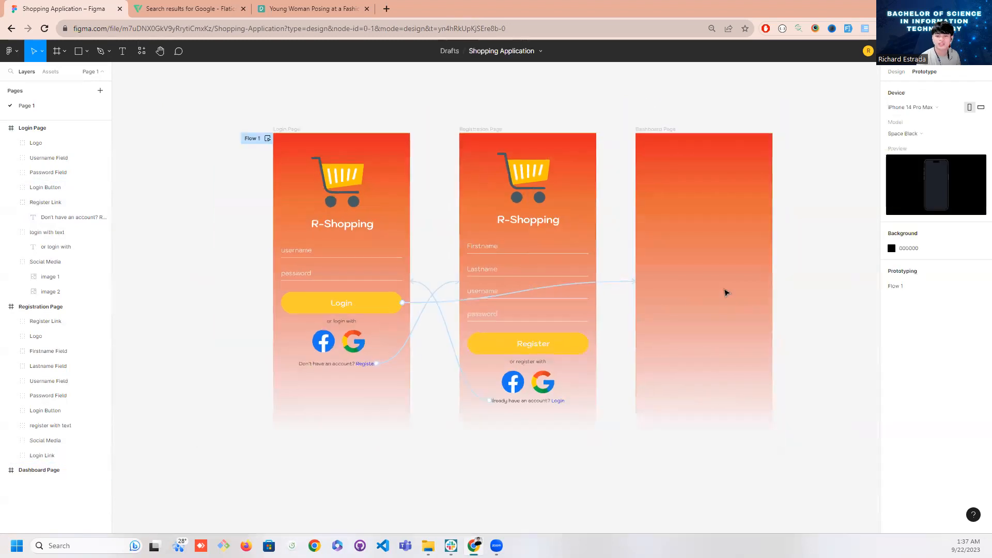
scroll(724, 292, "down", 1)
scroll(724, 292, "up", 1)
scroll(724, 293, "up", 1)
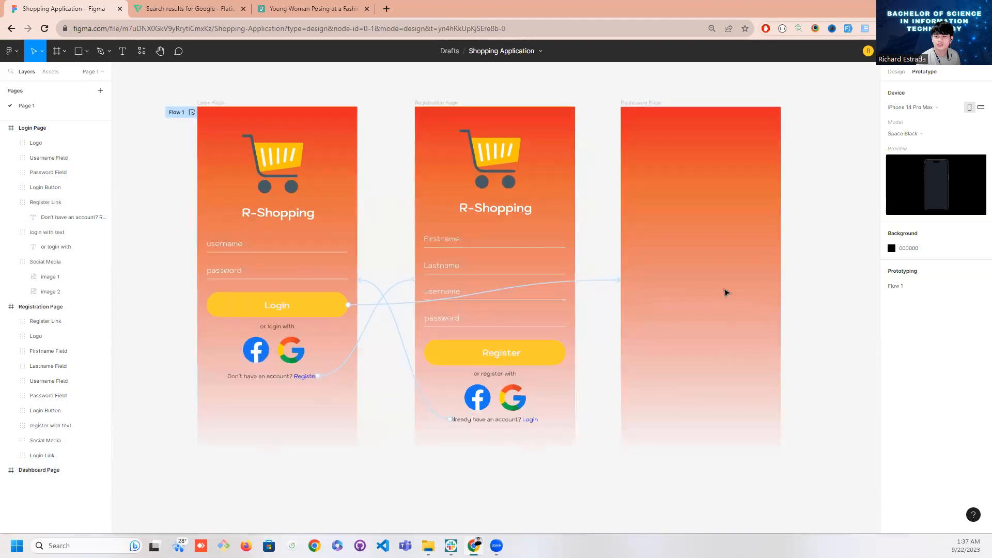
scroll(689, 271, "down", 1)
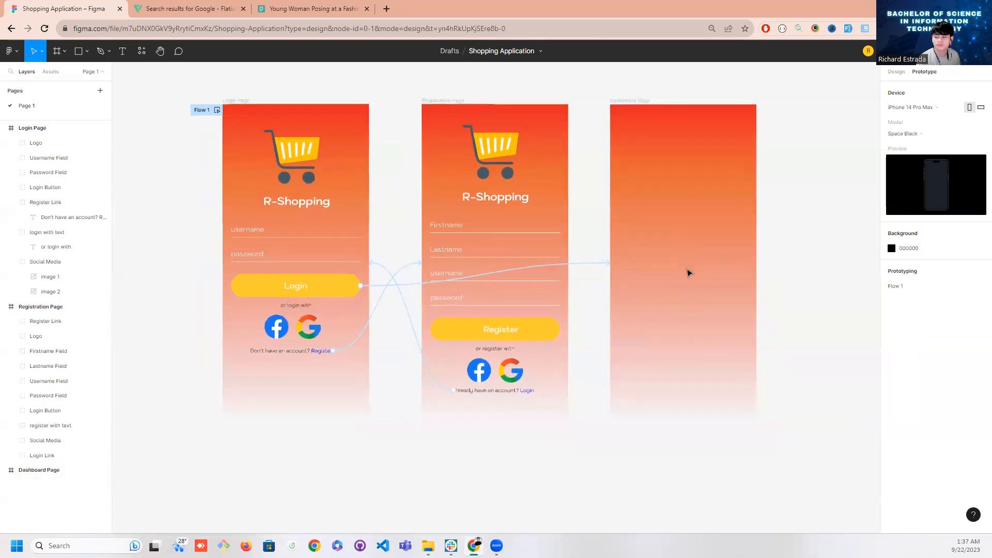
left_click(941, 51)
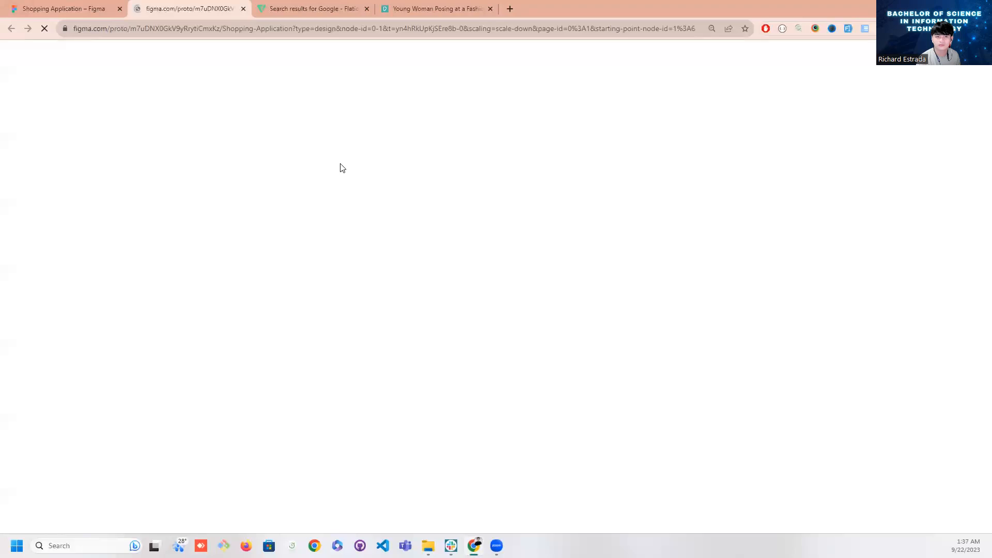
left_click(47, 9)
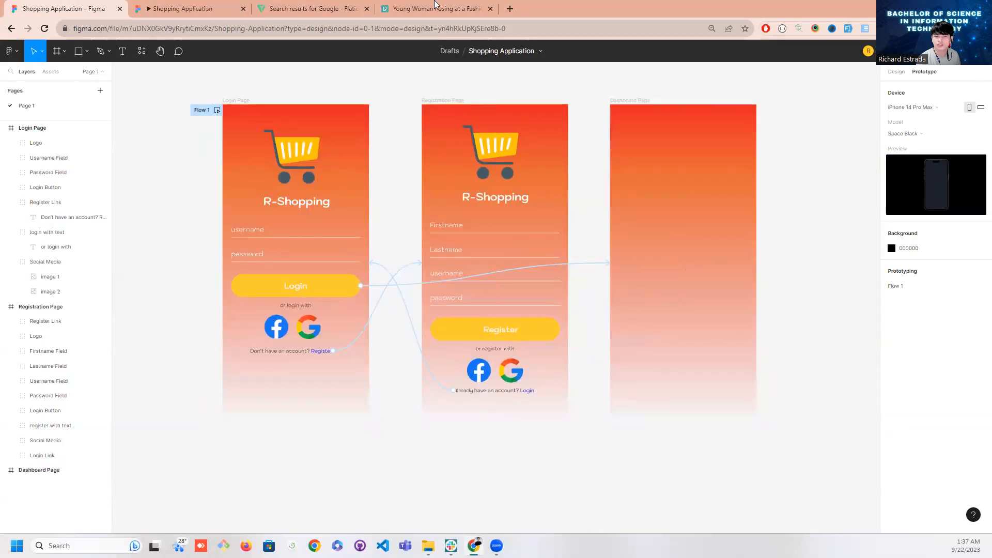
left_click(197, 6)
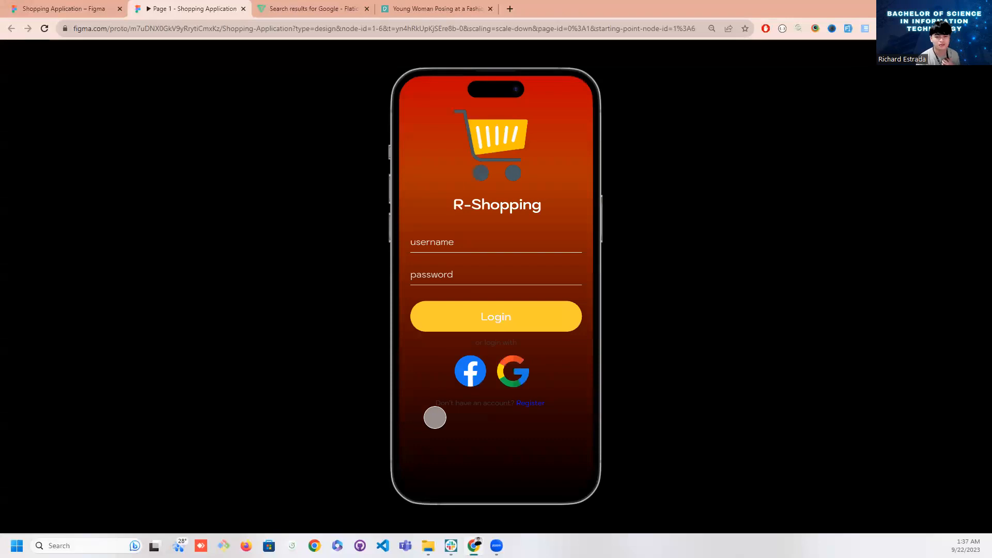
left_click(83, 9)
left_click(277, 352)
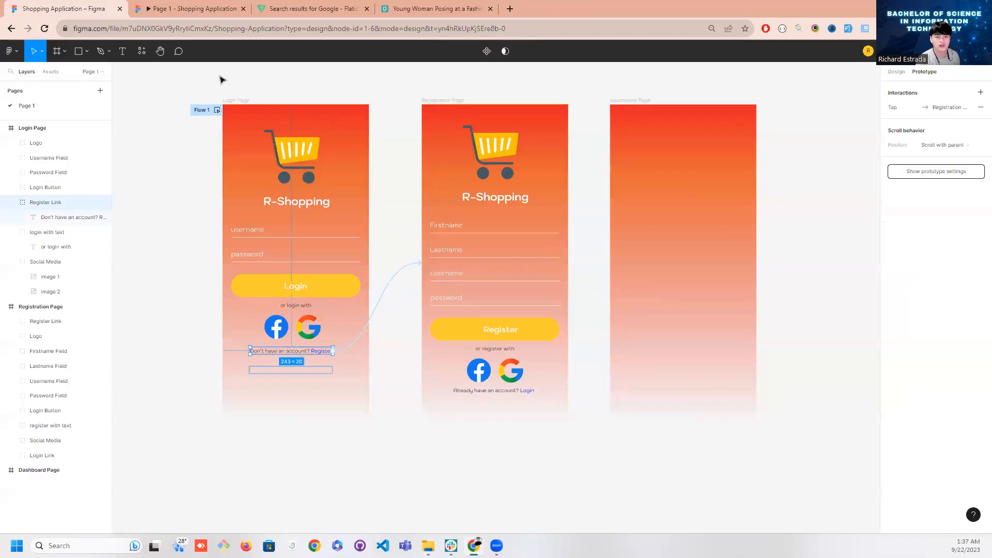
left_click(189, 9)
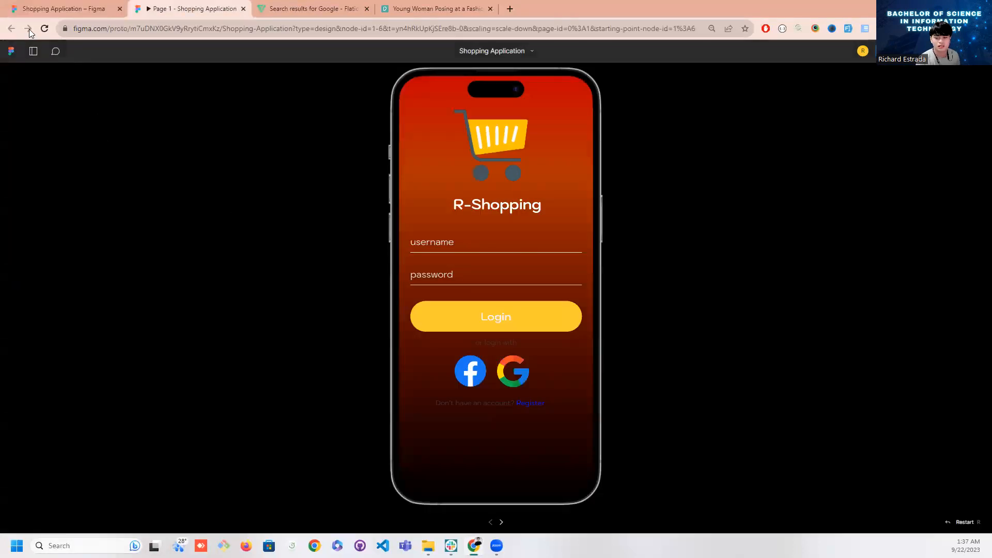
left_click(52, 7)
Change the fill of the Login Page's "or login with" text to light gray F0F0F0
left_click(293, 308)
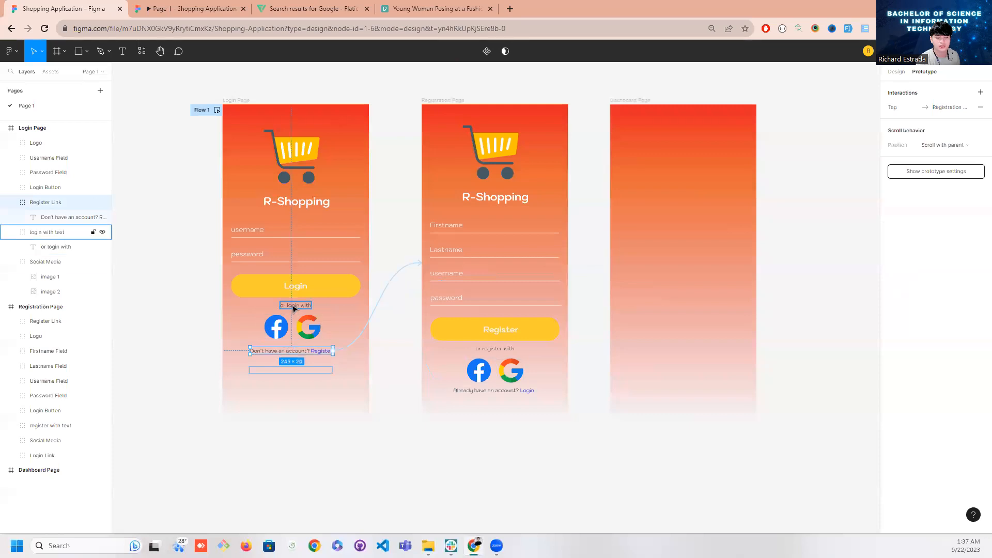
left_click(896, 72)
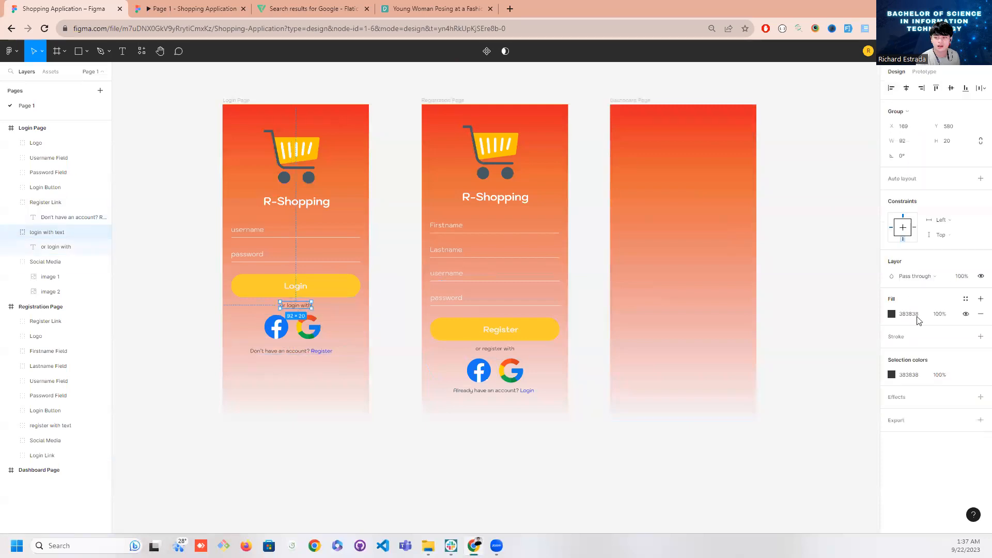
left_click(892, 314)
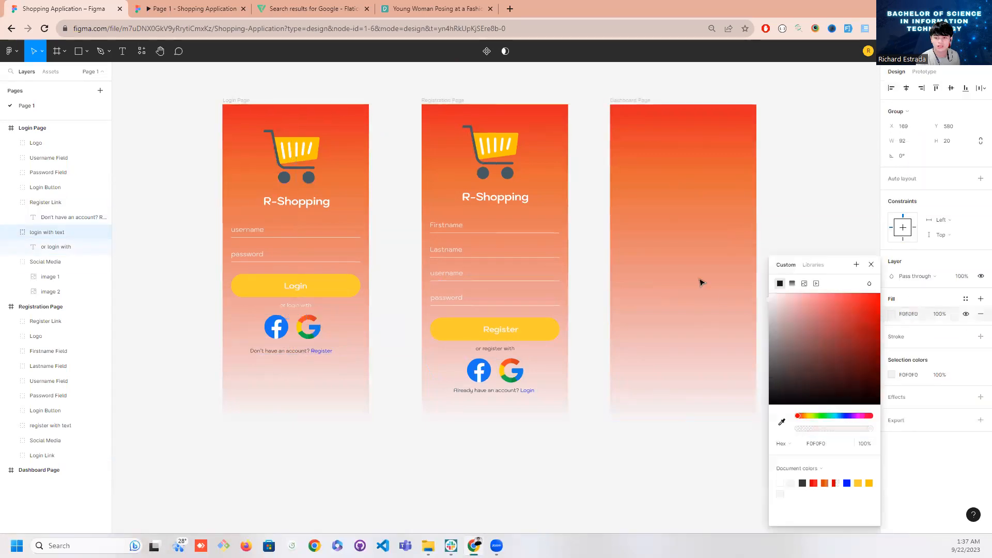
Recolor the Login Page's "Don't have an account?" text white and its word "Register" yellow FFF500
left_click(278, 353)
double_click(278, 353)
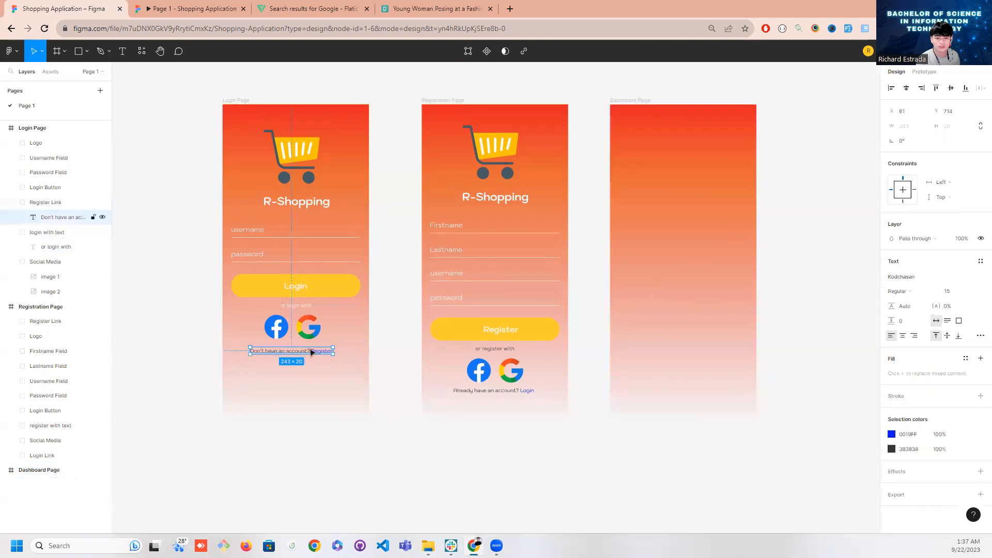
double_click(311, 352)
left_click(159, 9)
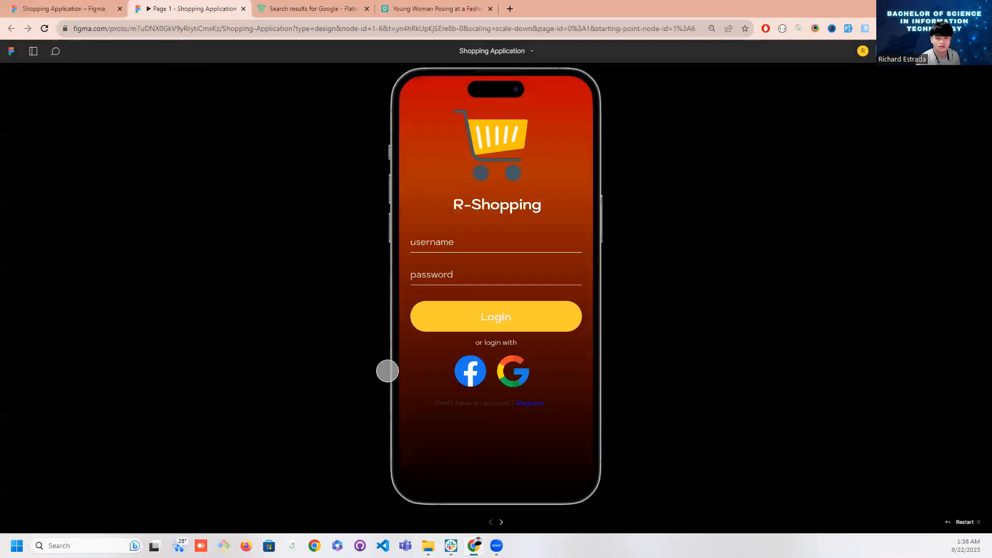
left_click(77, 9)
left_click(310, 351)
left_click_drag(310, 351, 248, 351)
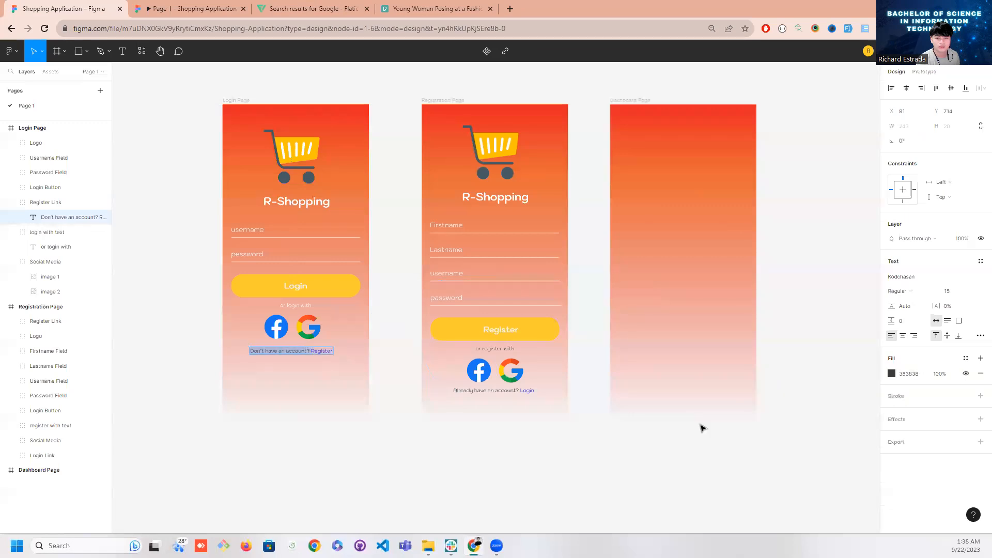
left_click(892, 374)
left_click_drag(838, 356, 736, 288)
double_click(316, 350)
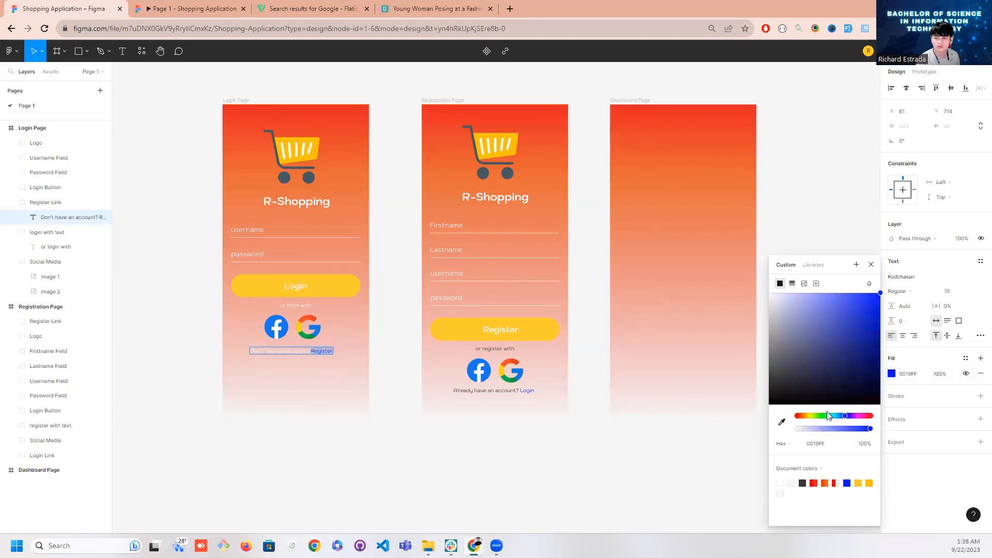
left_click_drag(814, 416, 810, 417)
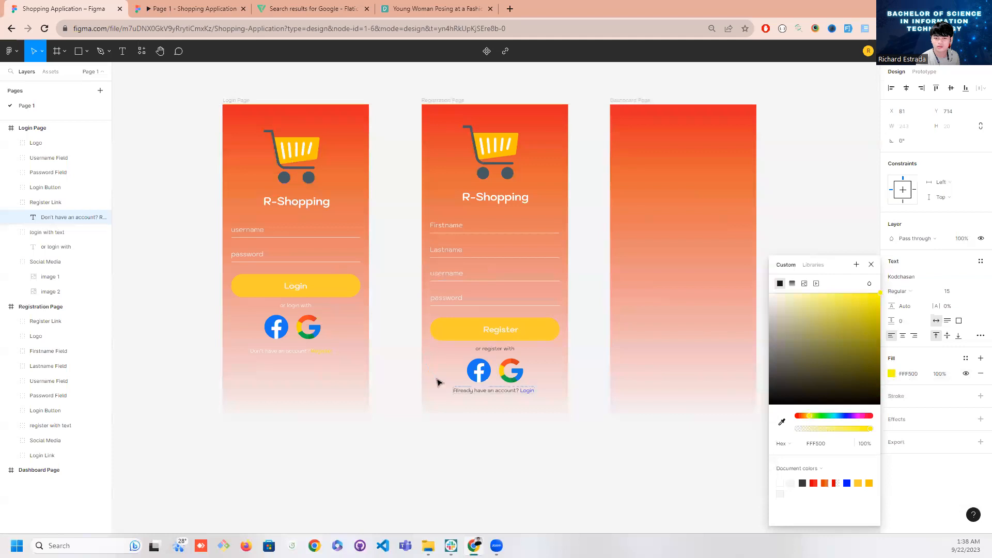
Try to recolor the Registration Page's "Already have an account?" text white (FFFFFF)
left_click(478, 392)
double_click(496, 392)
double_click(487, 391)
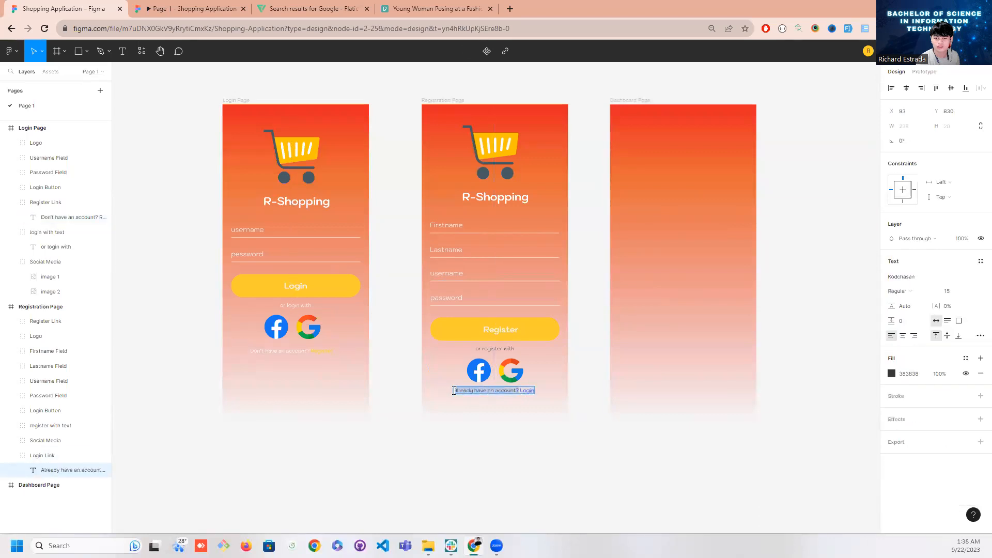
left_click(891, 374)
left_click_drag(805, 343, 697, 281)
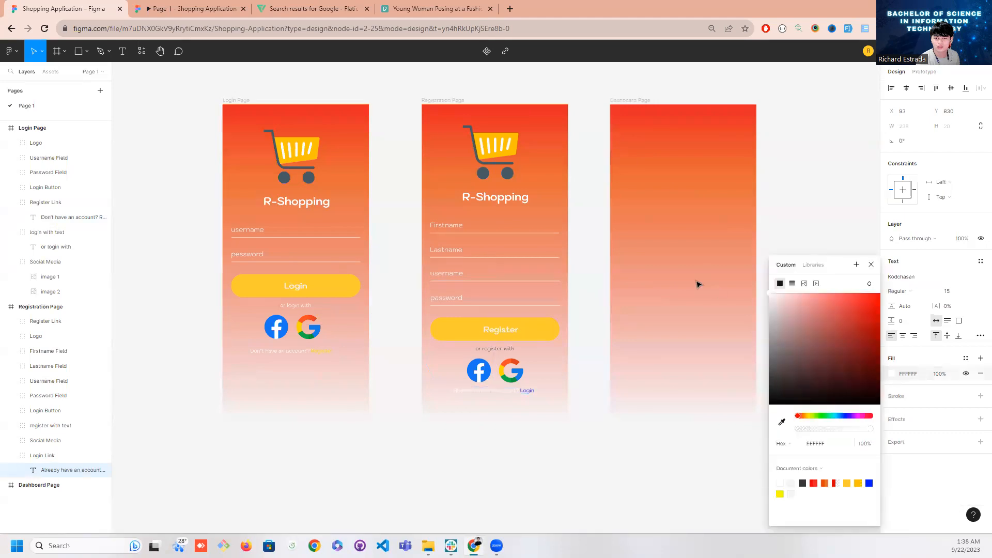
left_click(525, 390)
left_click(630, 398)
left_click(578, 398)
Undo the color change on the Registration Page's "Already have an account?" text
key("ctrl+z")
key("ctrl+z")
key("ctrl+z")
key("ctrl+z")
key("ctrl+z")
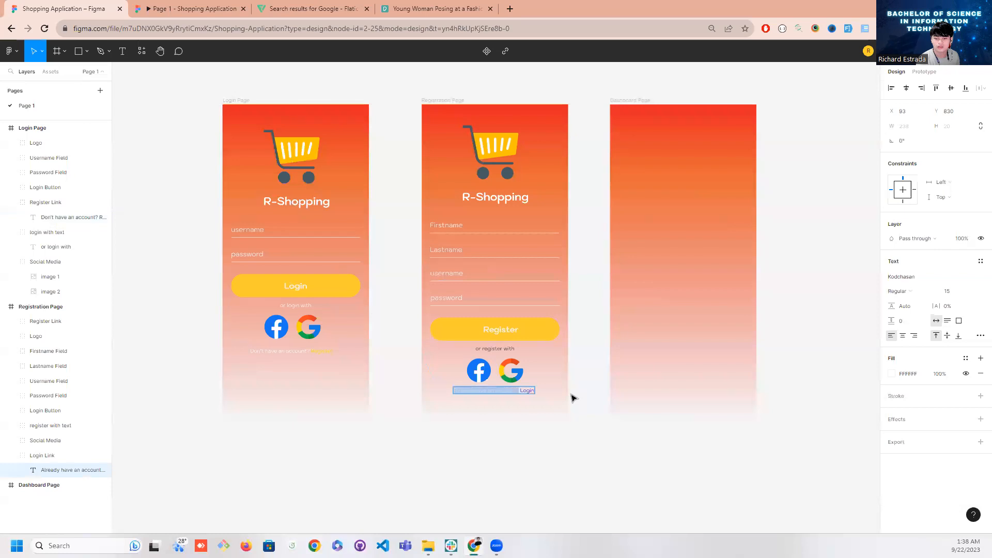
Change the fill of the Registration Page's "or register with" text to white
left_click(495, 349)
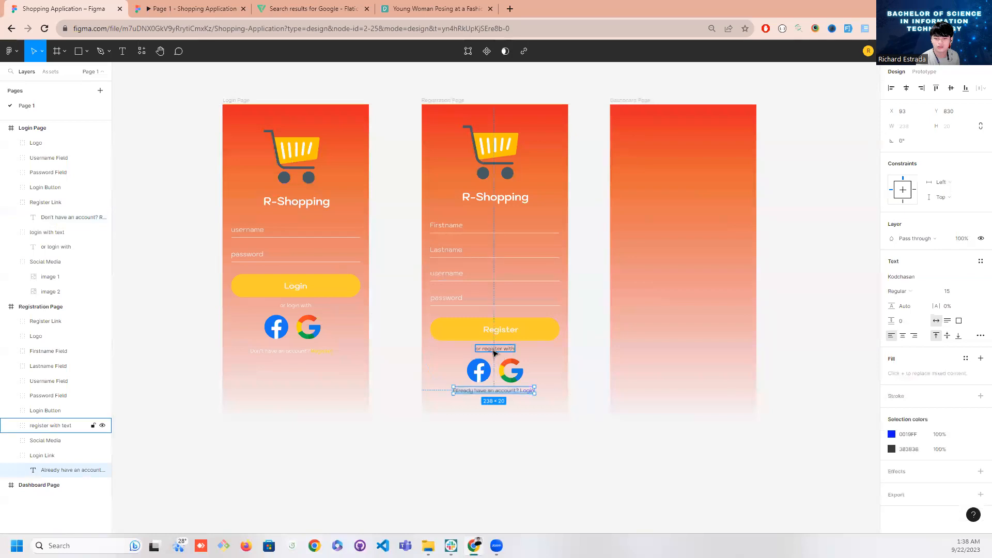
left_click(892, 314)
left_click_drag(826, 311, 766, 292)
left_click(594, 301)
Switch to the prototype preview and test the Register link from the Login Page
left_click(192, 8)
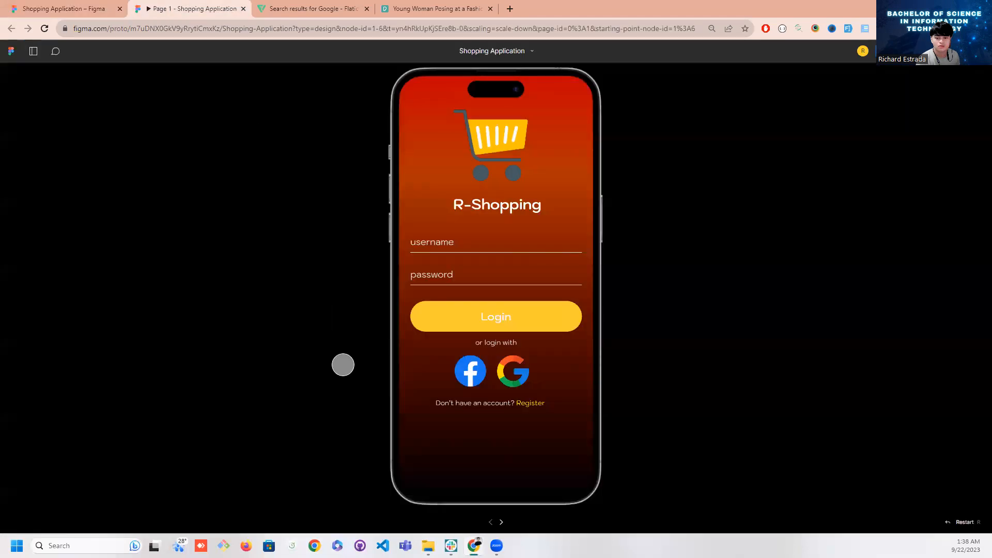
left_click(527, 401)
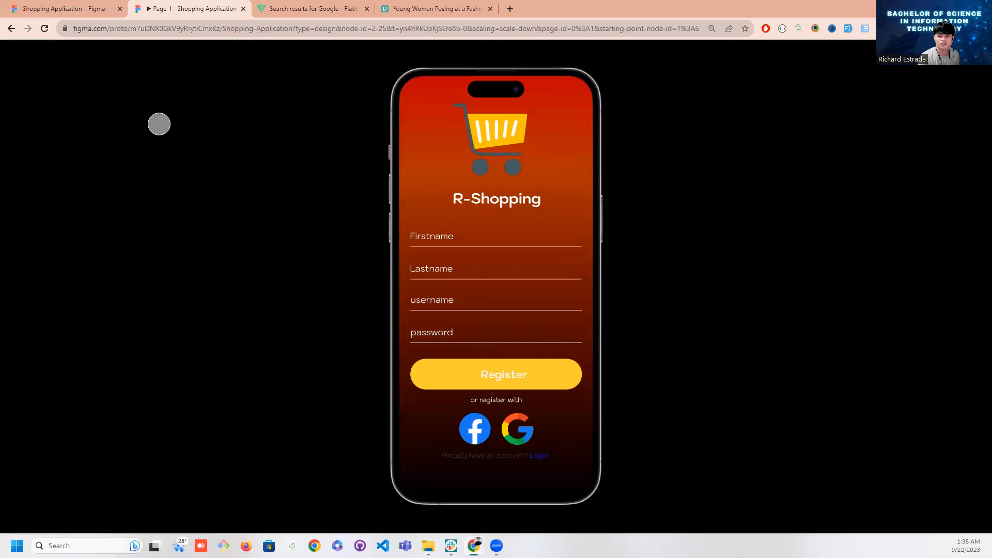
Return to the design file and recolor the "Already have an account?" wording on the Registration Page white (FFFFFF)
left_click(61, 9)
left_click(517, 393)
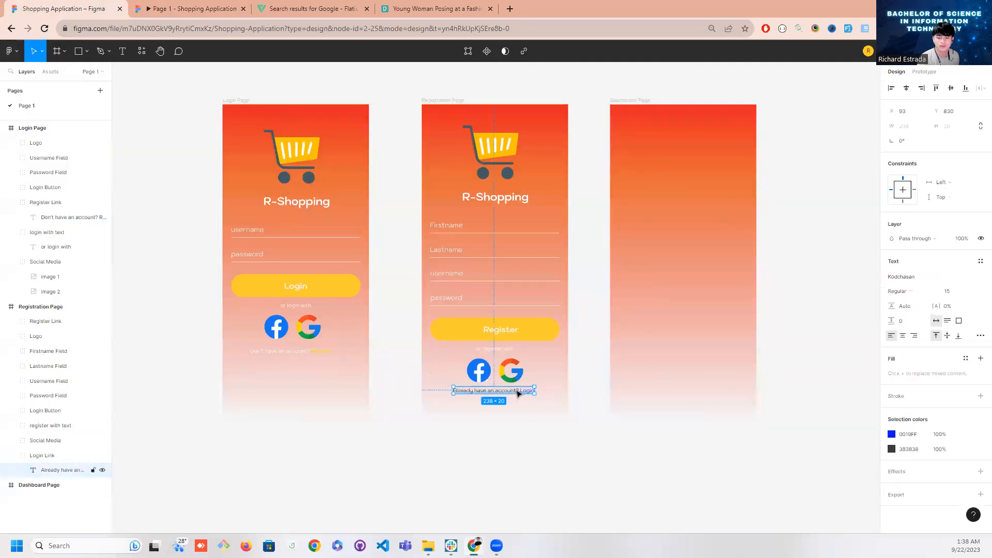
double_click(518, 393)
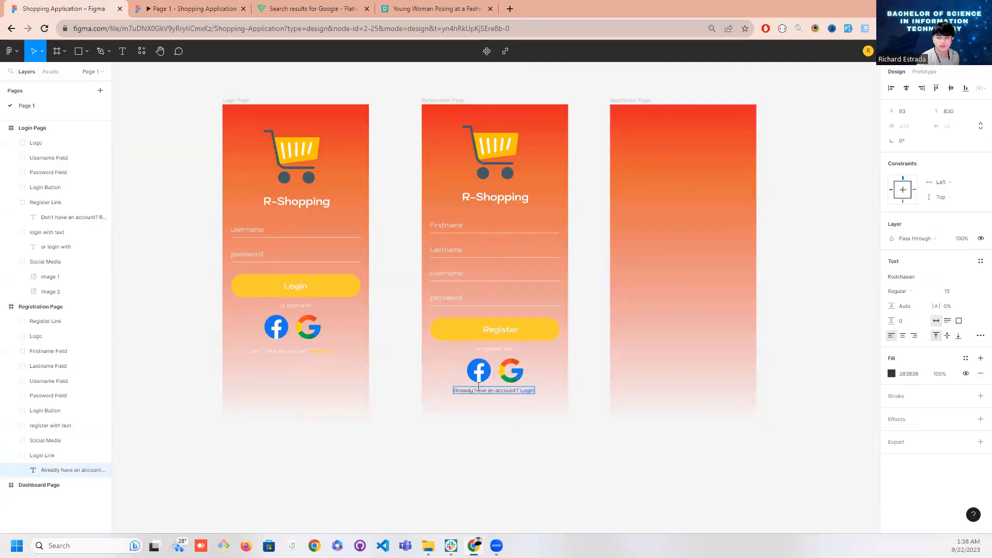
left_click(892, 374)
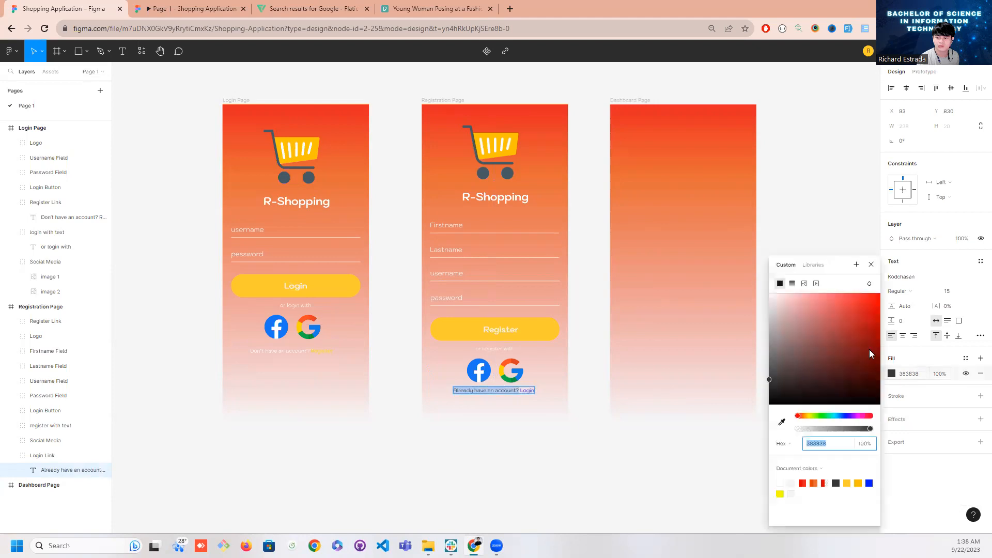
left_click_drag(827, 331, 700, 281)
key("Escape")
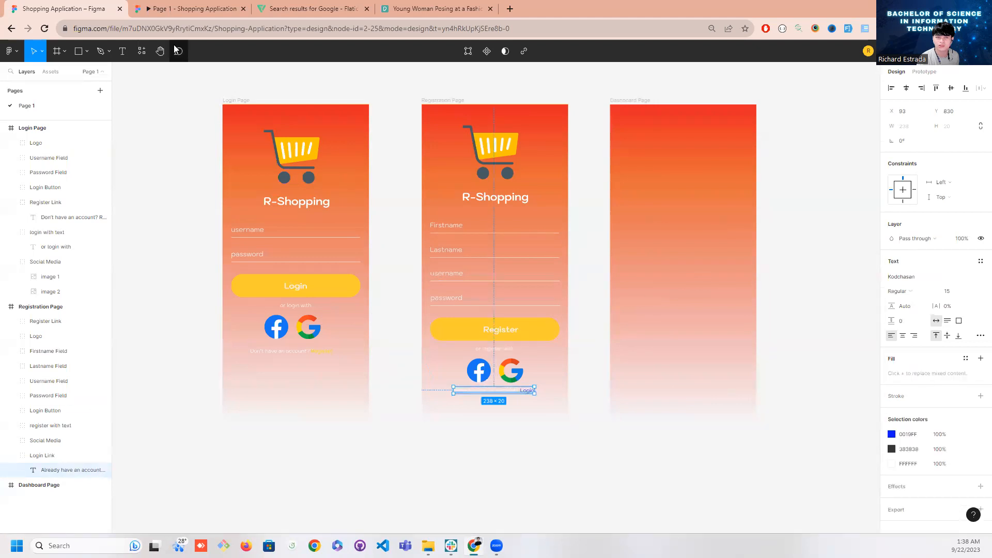
Test the Registration Page's Login link in the prototype preview, then return to the design file
left_click(175, 11)
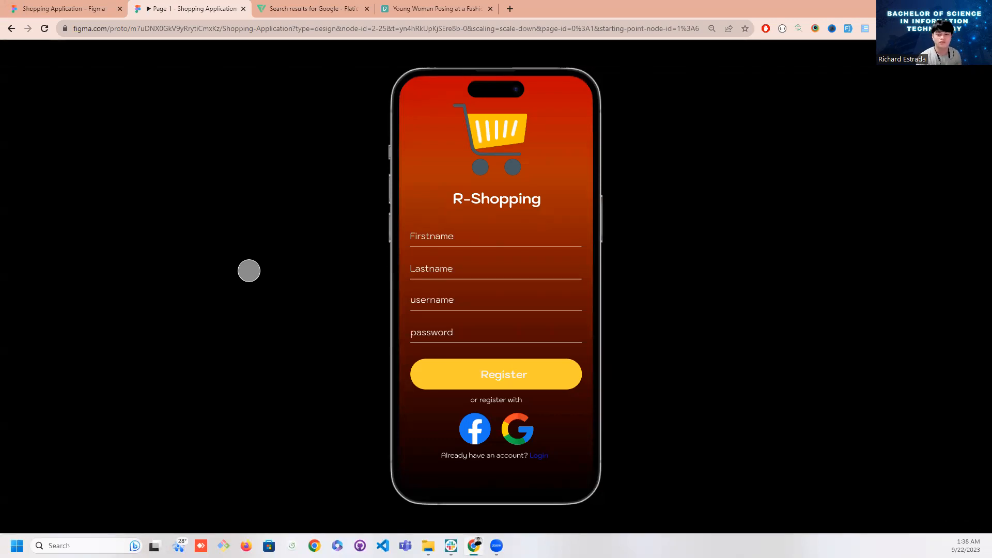
left_click(542, 452)
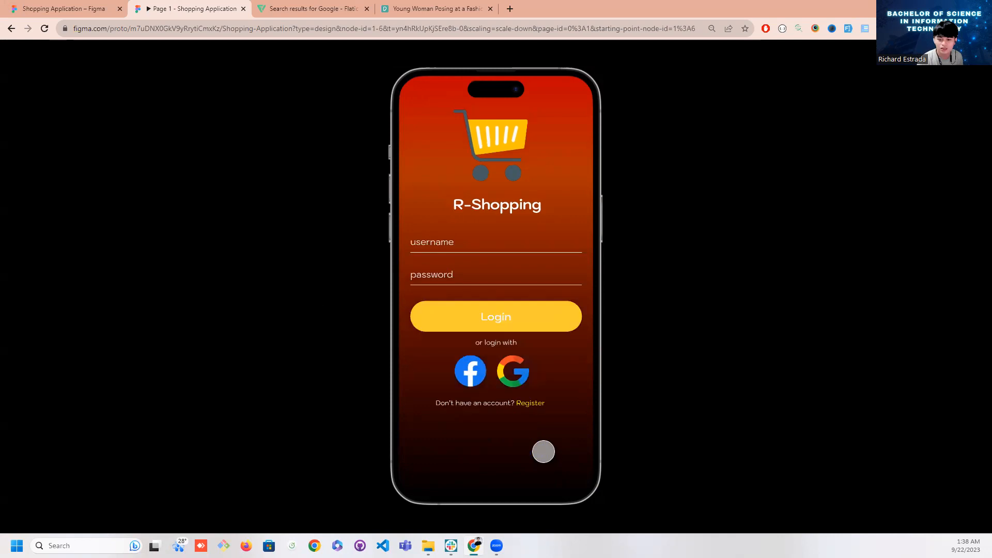
left_click(94, 11)
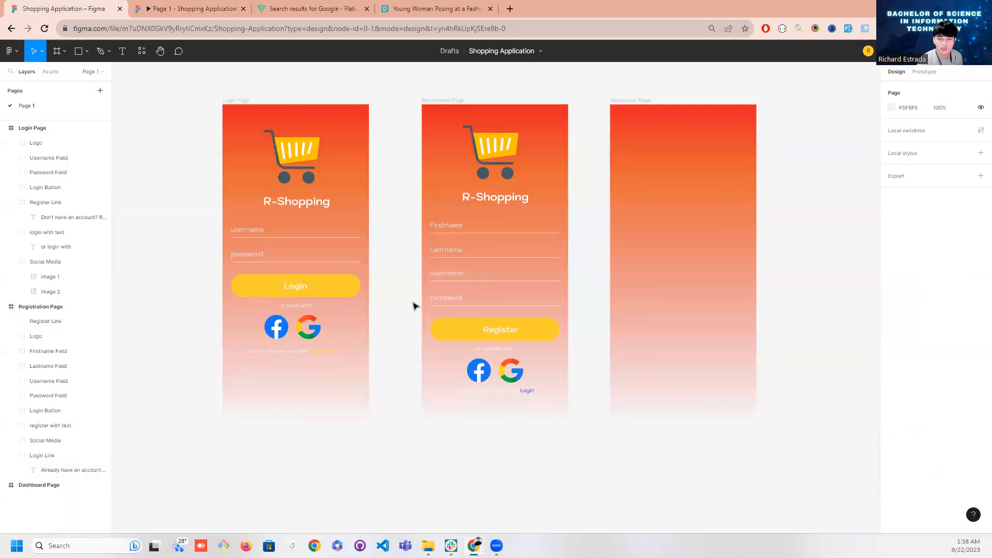
Test the Login Page's Login button in the prototype preview and go back to the design file
left_click(190, 8)
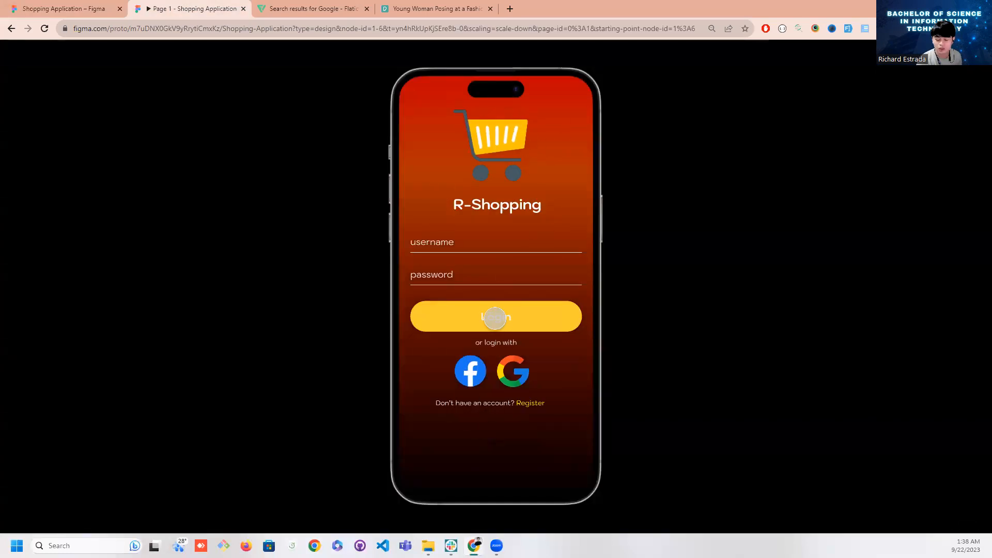
left_click(495, 318)
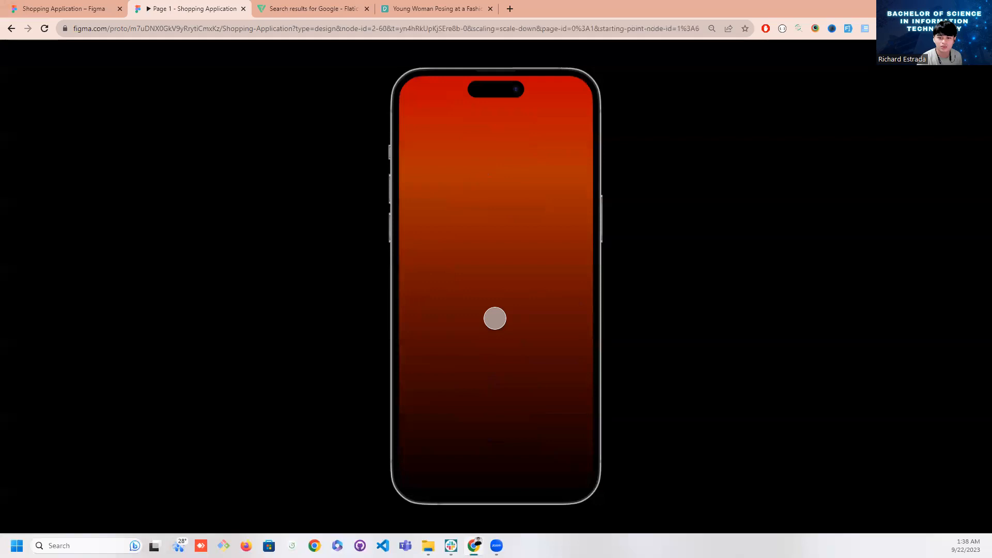
left_click(81, 11)
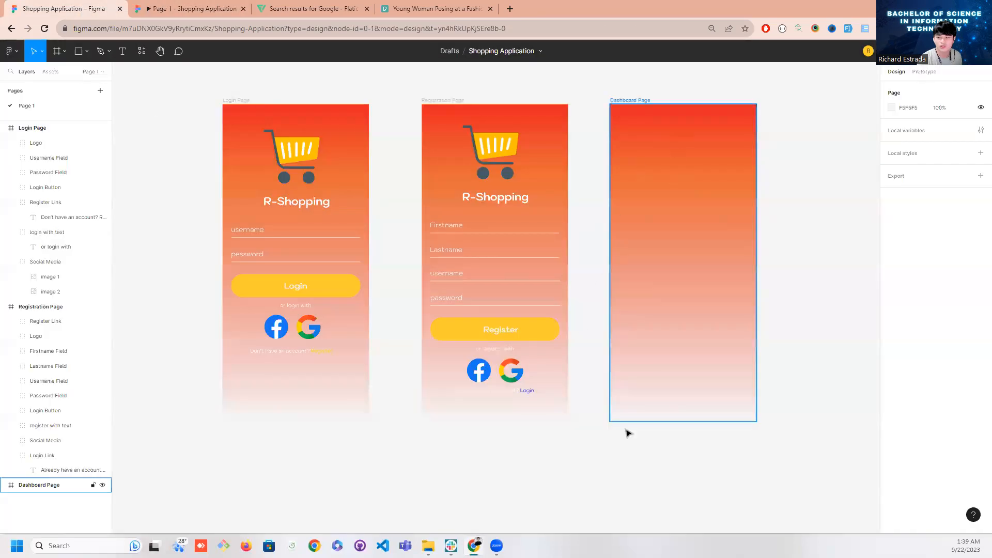
Step the prototype preview back from the Dashboard Page through the Registration Page to the Login Page, and reopen the design file
left_click(194, 15)
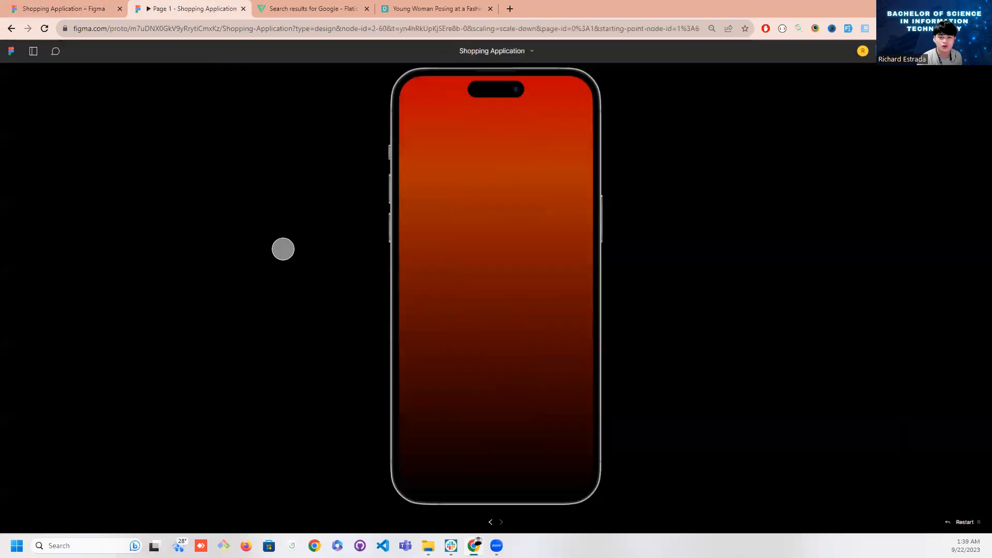
left_click(491, 523)
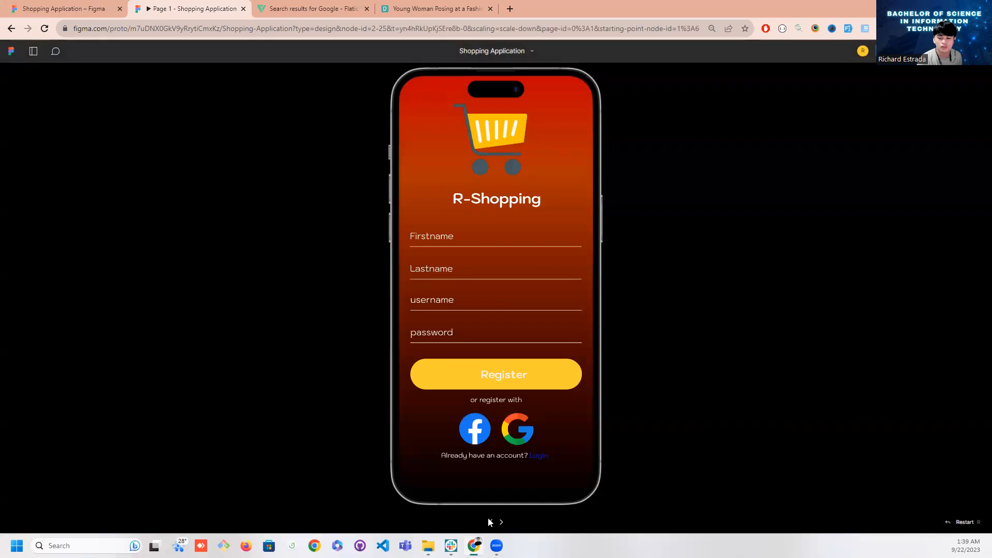
left_click(490, 524)
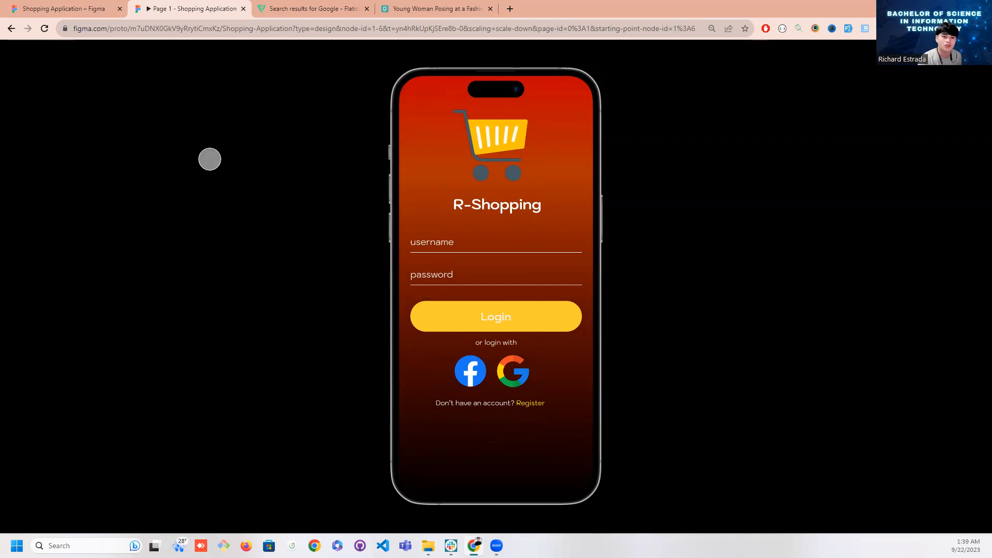
left_click(96, 9)
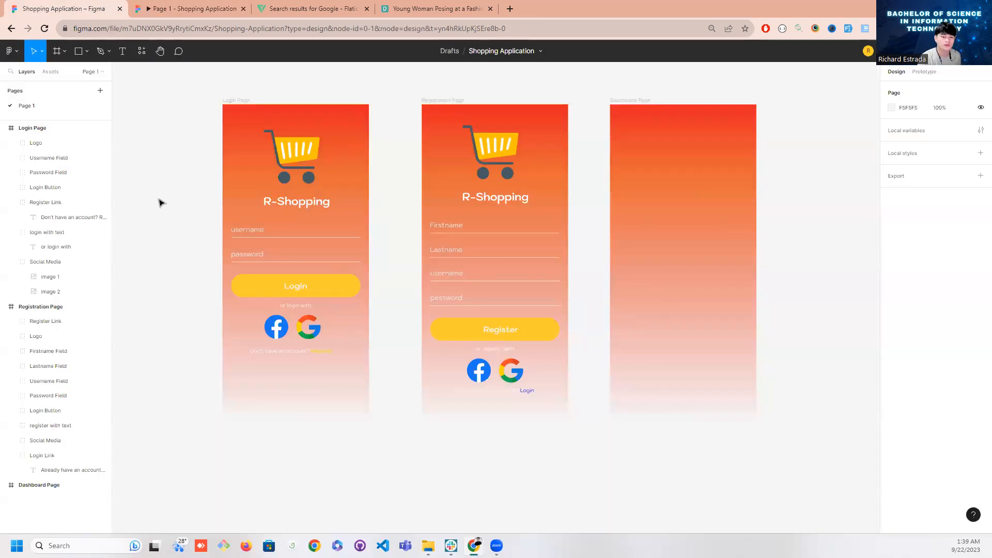